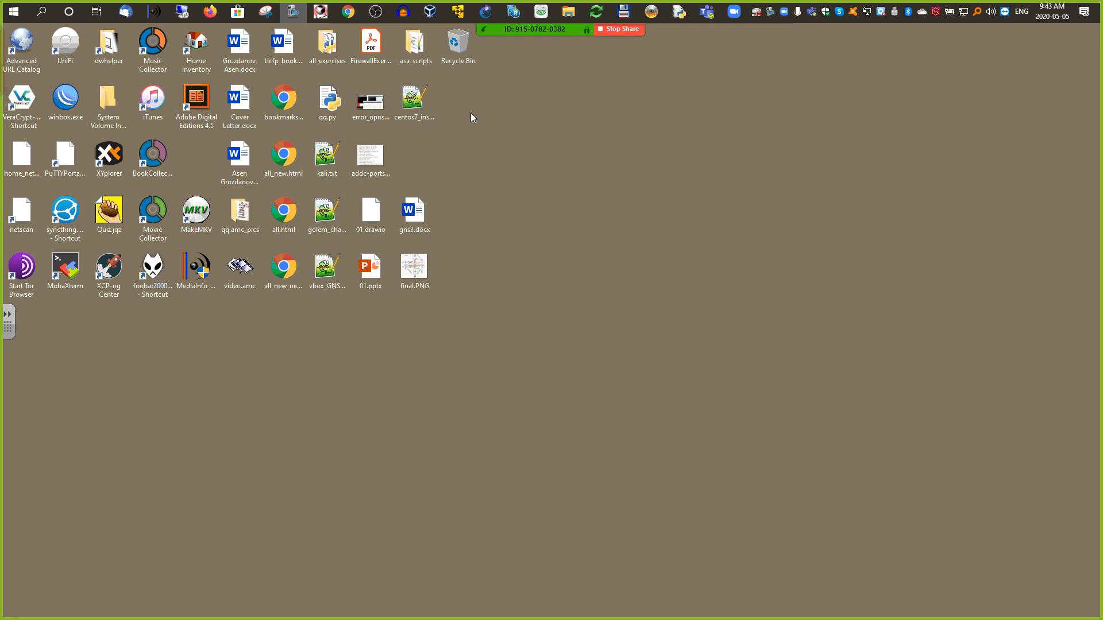
# Step: Bring up the running Oracle VM VirtualBox Manager from its taskbar preview
pyautogui.moveTo(429, 12)
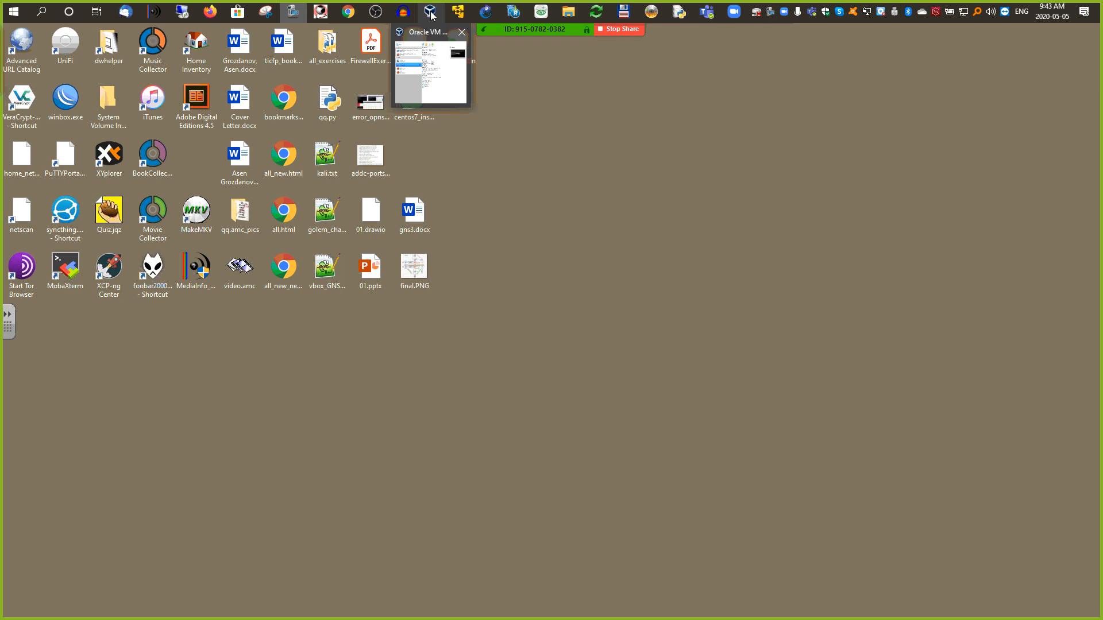
# Step: Move the VirtualBox Manager window up and right, then collapse the clones and sources groups
pyautogui.click(433, 16)
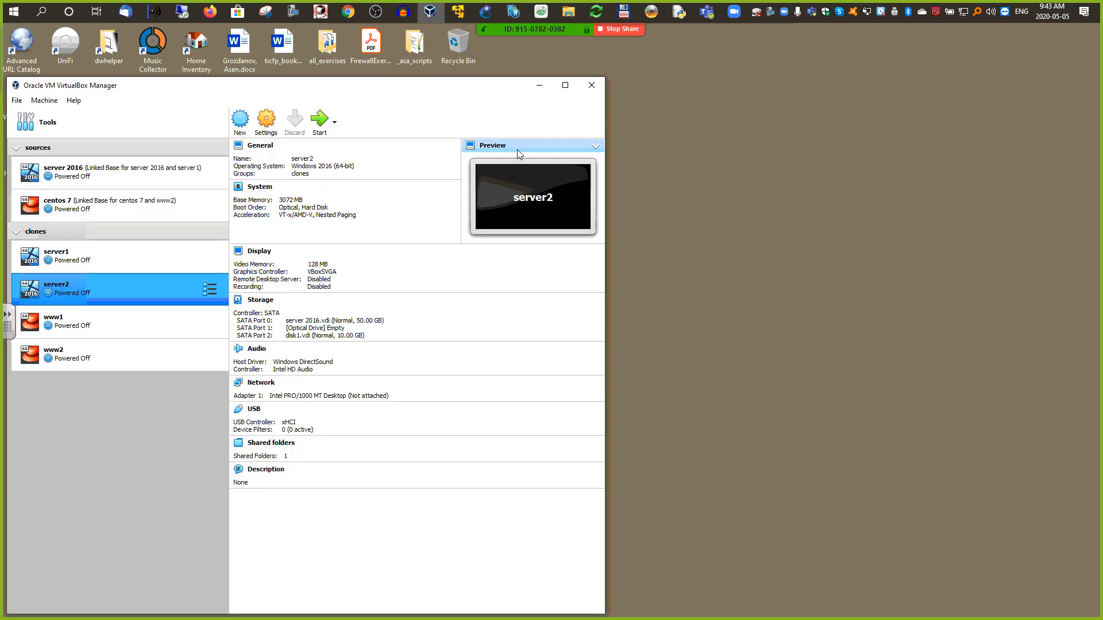
pyautogui.moveTo(311, 95); pyautogui.dragTo(488, 62)
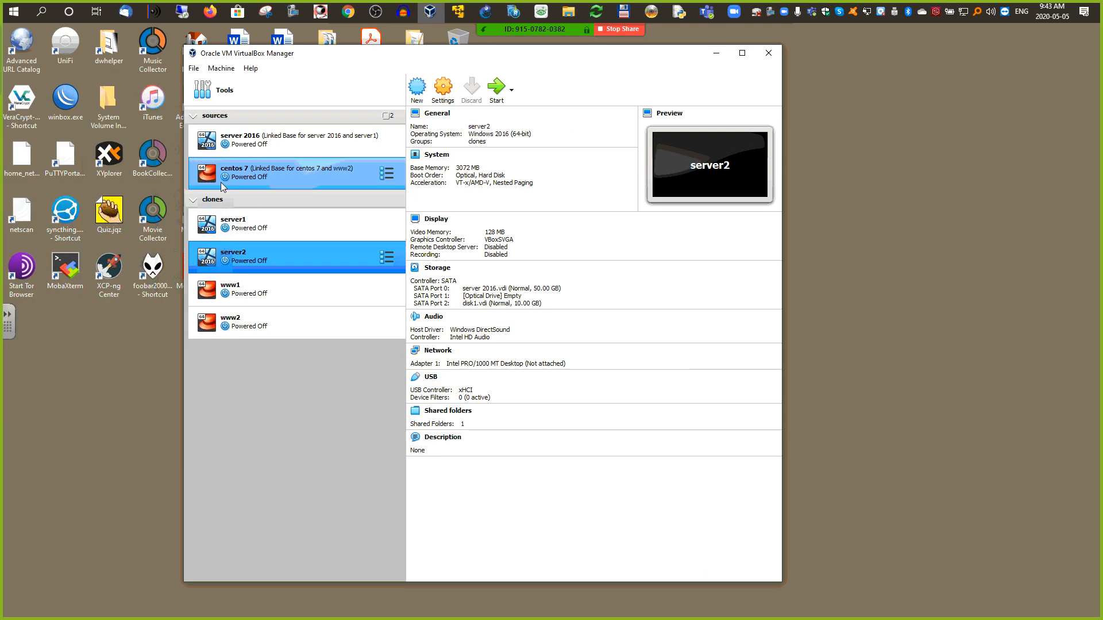
pyautogui.click(194, 205)
pyautogui.click(199, 140)
pyautogui.click(193, 120)
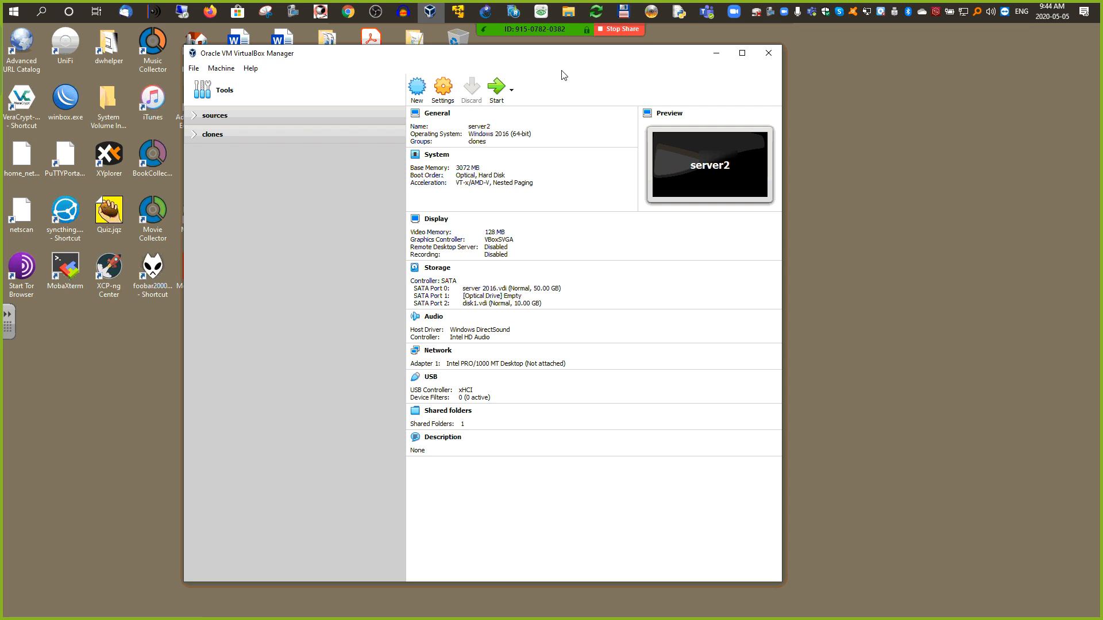
# Step: From Firefox's OPNsense tab, search 'download whonix' and open the whonix.org result
pyautogui.click(212, 17)
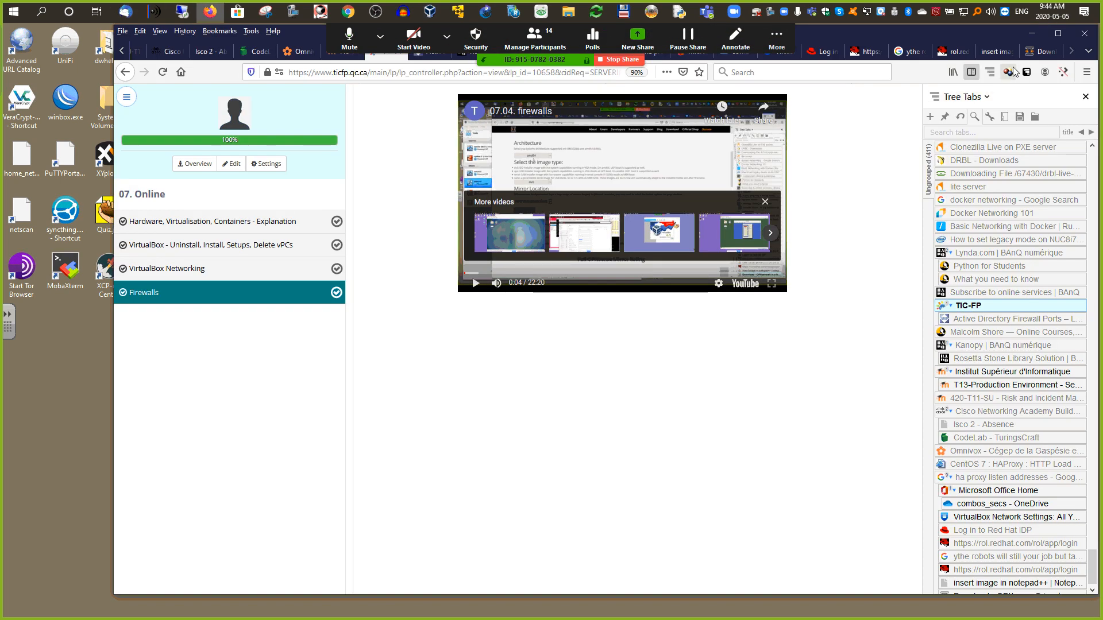
pyautogui.click(1042, 51)
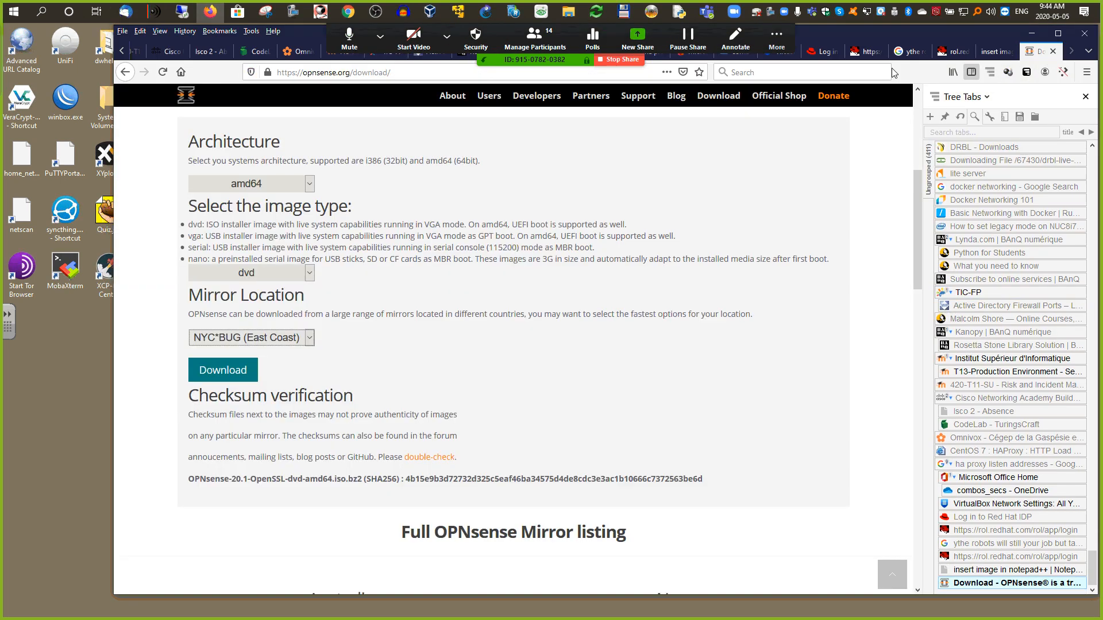
pyautogui.click(407, 73)
pyautogui.write('download')
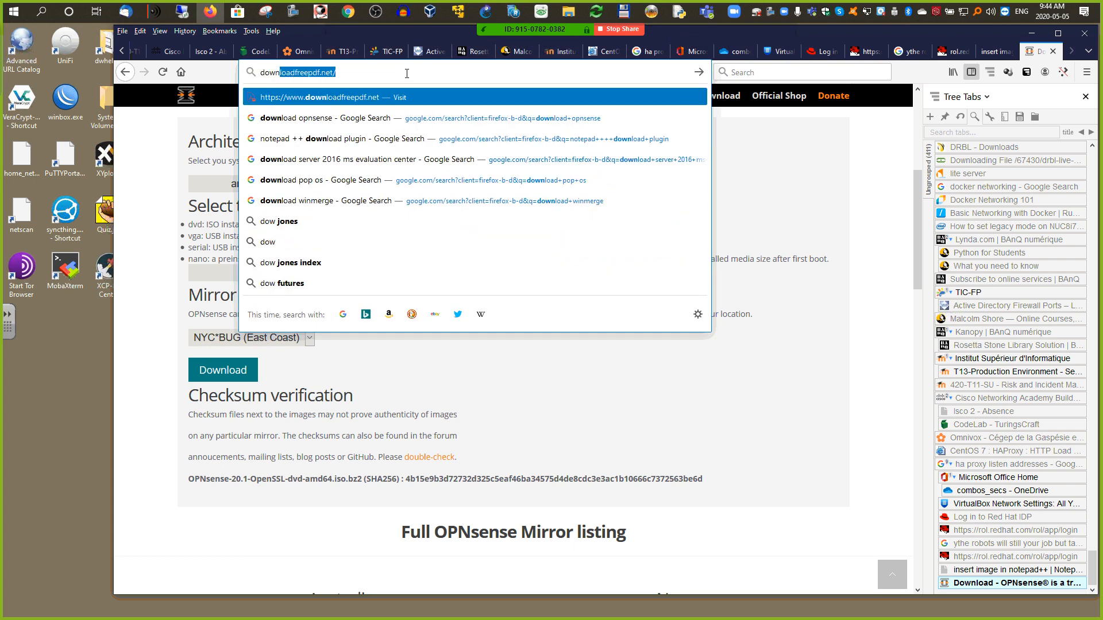
pyautogui.write(' woi')
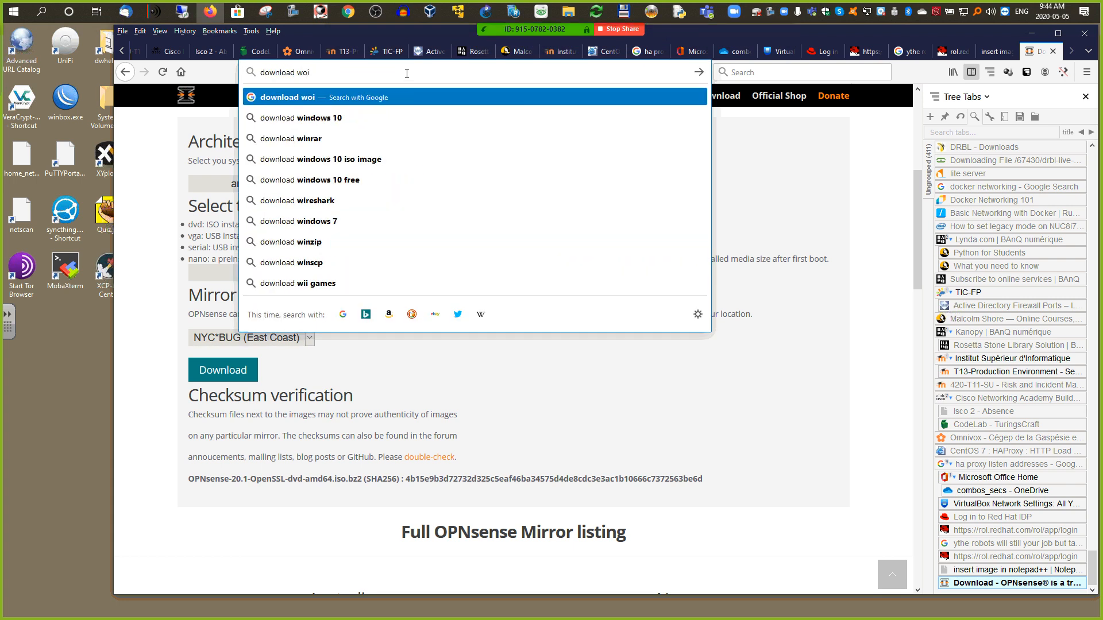
pyautogui.press('BackSpace')
pyautogui.write('nix')
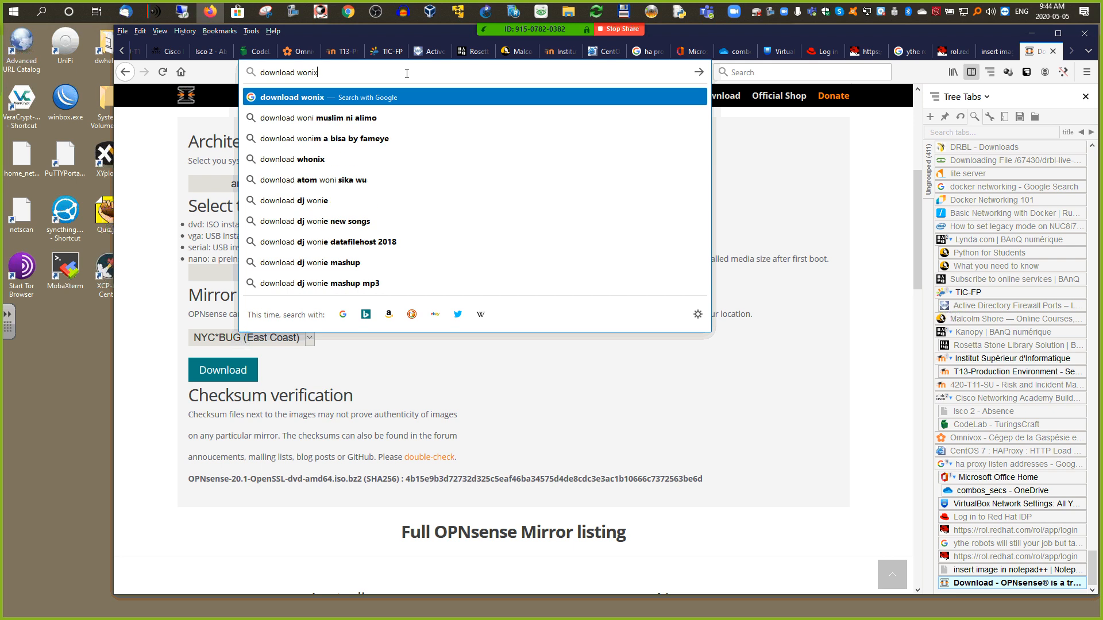
pyautogui.press('Return')
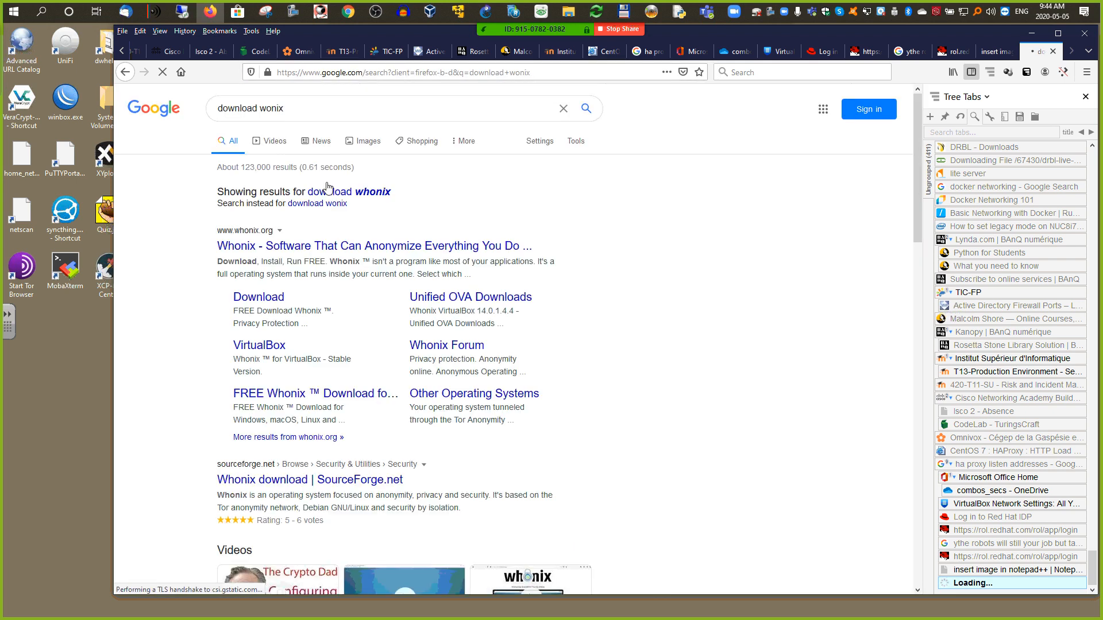
pyautogui.click(333, 248)
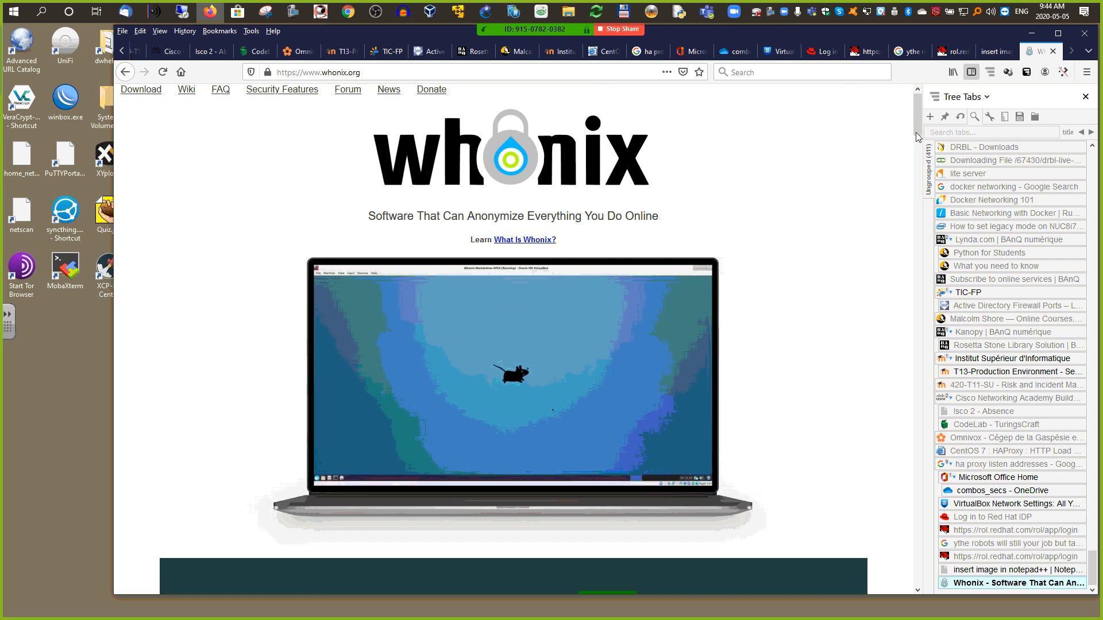
pyautogui.moveTo(915, 132); pyautogui.dragTo(892, 165)
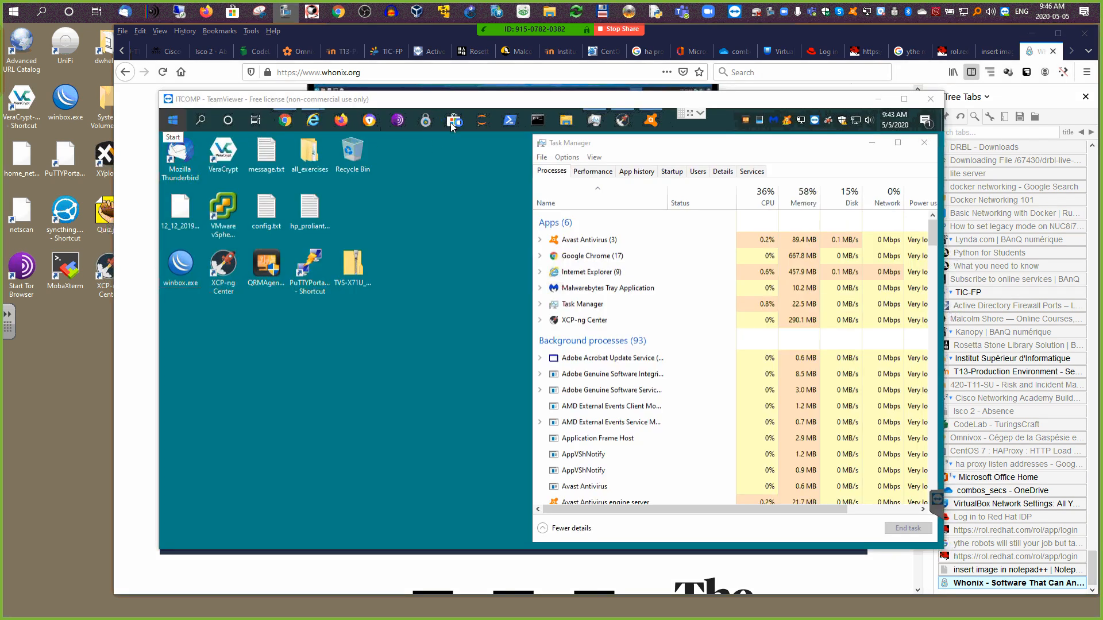
# Step: On the remote computer, dismiss the QNAP notification, launch Whonix and minimize Task Manager
pyautogui.click(925, 120)
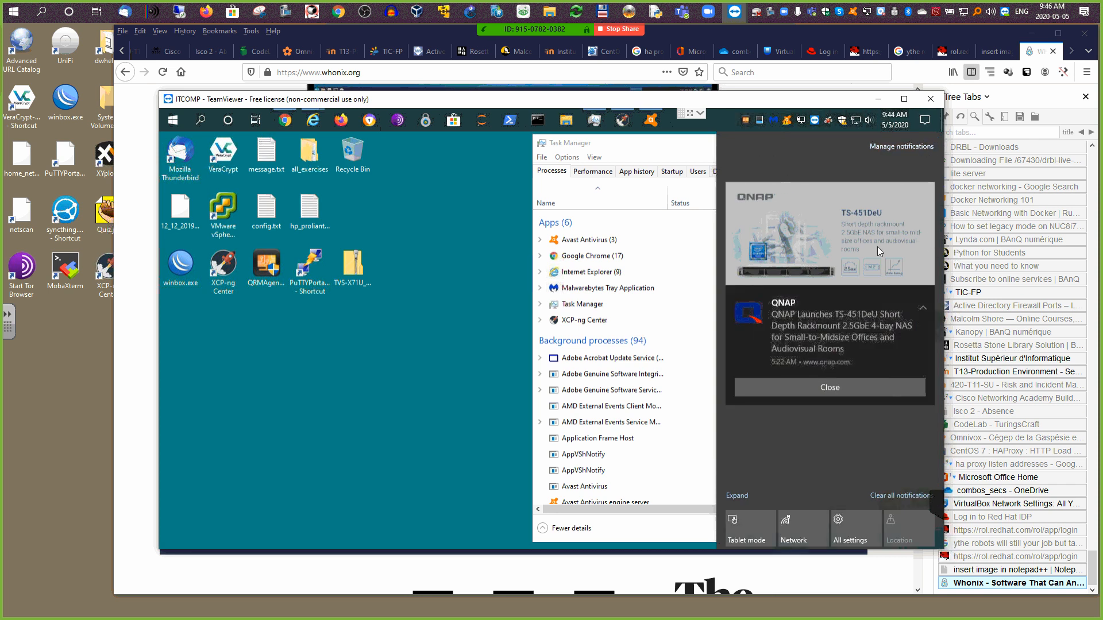
pyautogui.click(836, 386)
pyautogui.click(439, 278)
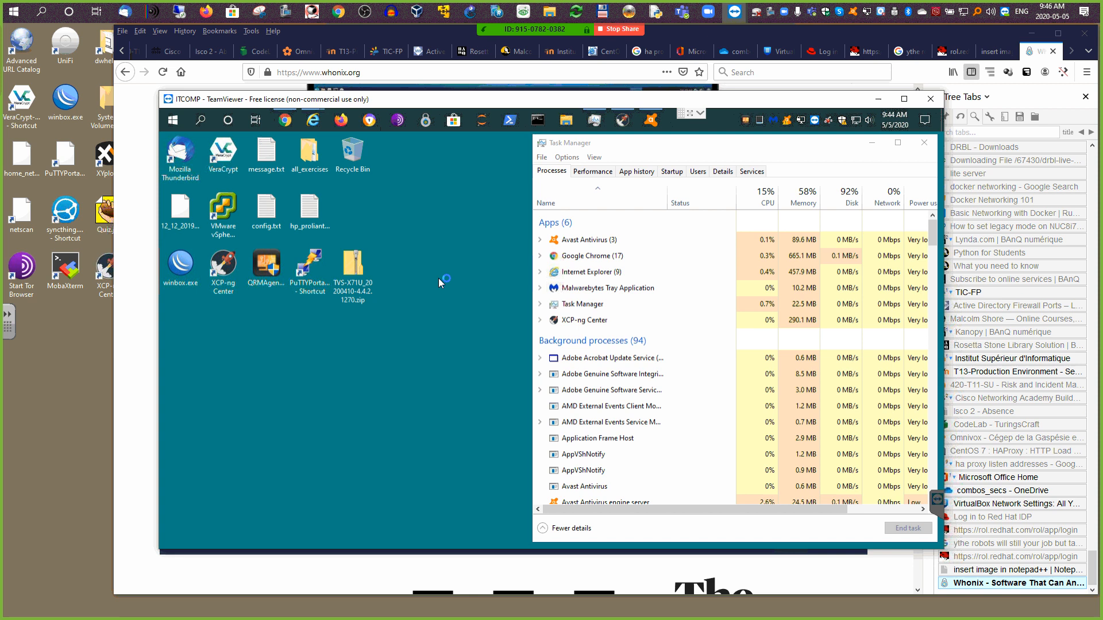
pyautogui.click(426, 122)
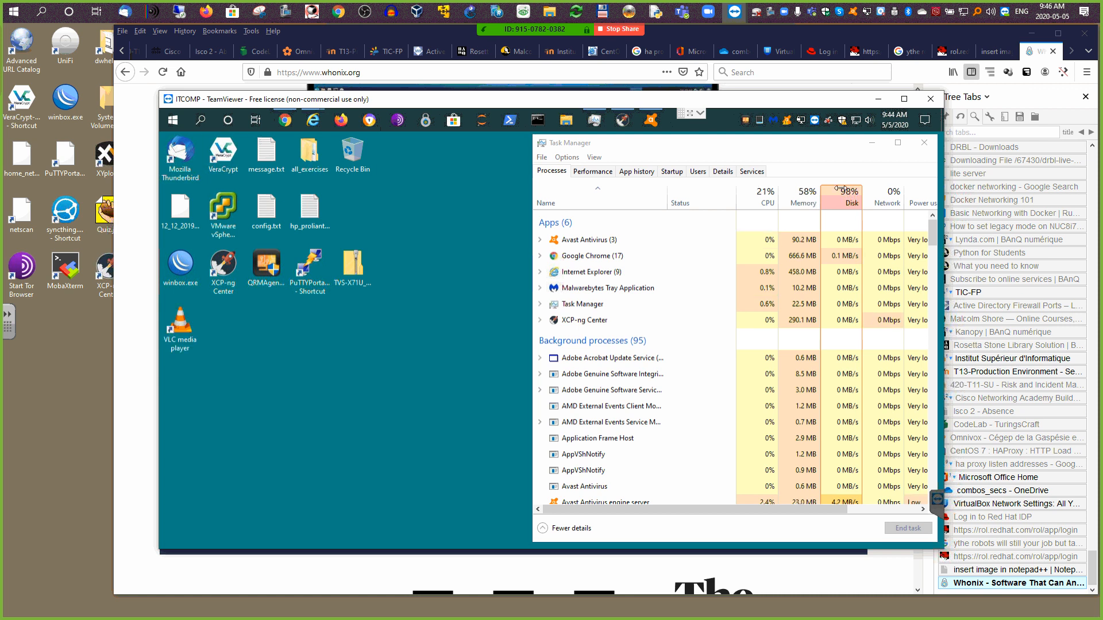
pyautogui.click(872, 143)
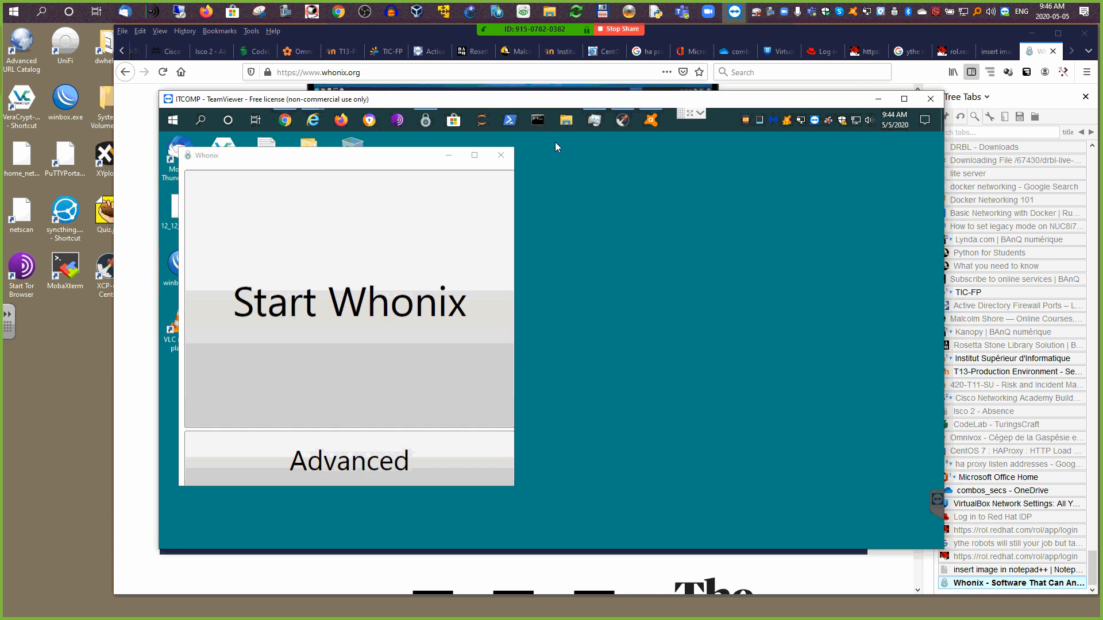
# Step: Move the Whonix launcher right, open Advanced, dismiss the VirtualBox update notice and close the Manager
pyautogui.moveTo(323, 162); pyautogui.dragTo(727, 208)
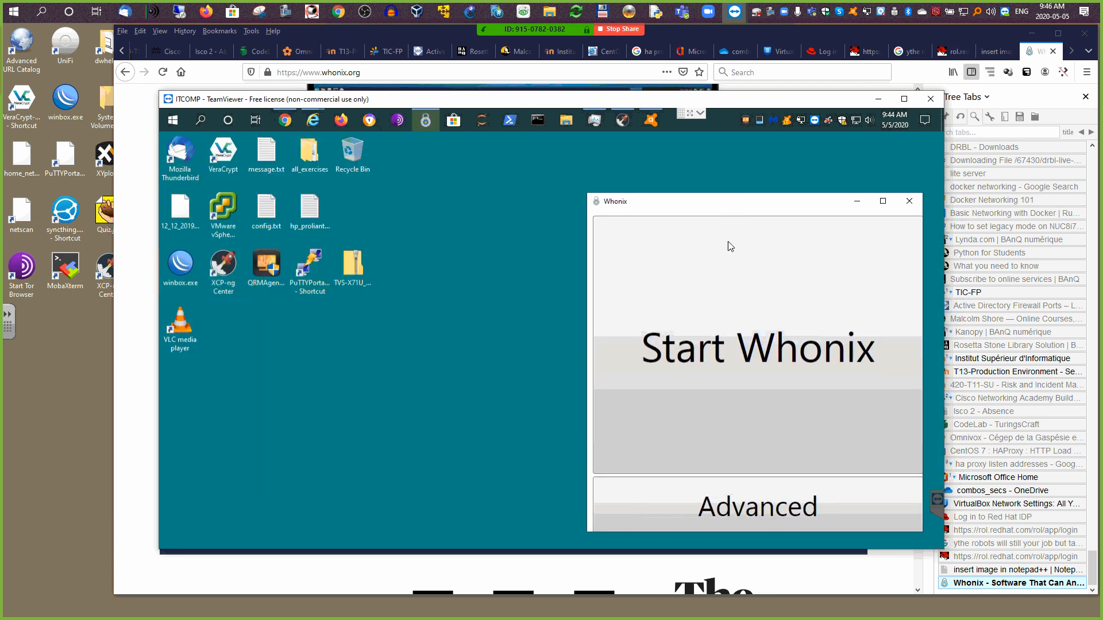
pyautogui.click(748, 502)
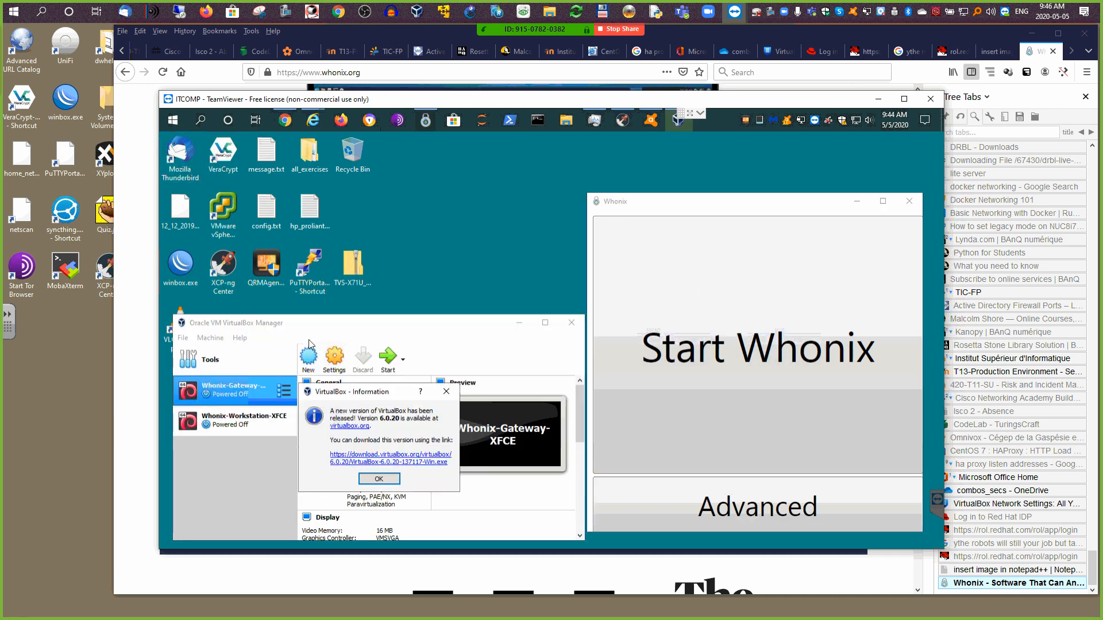
pyautogui.click(378, 479)
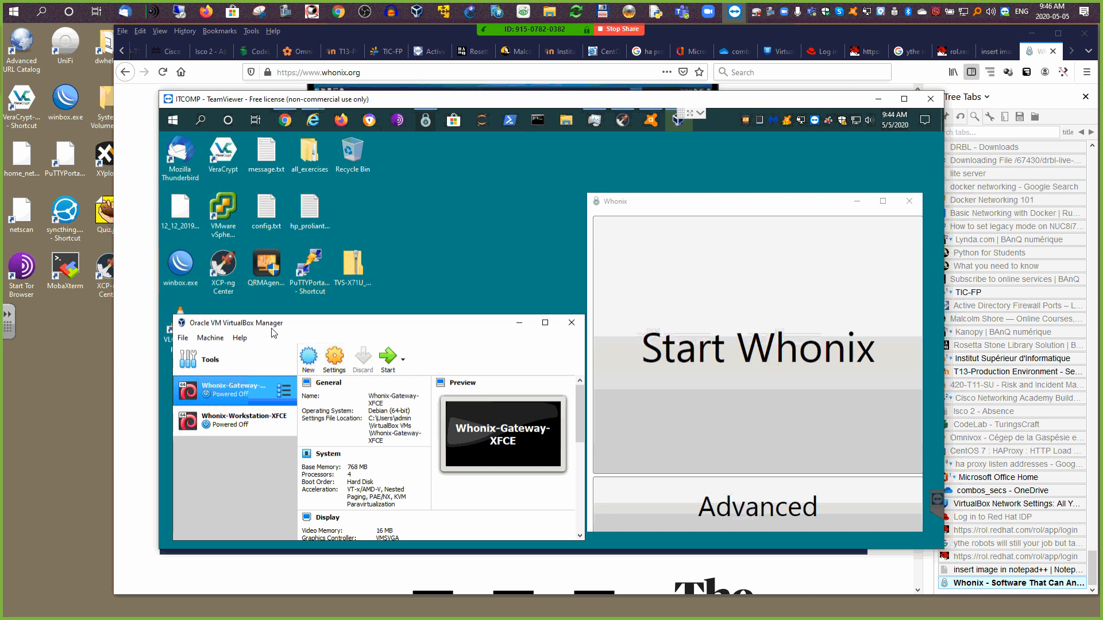
pyautogui.moveTo(309, 327); pyautogui.dragTo(297, 189)
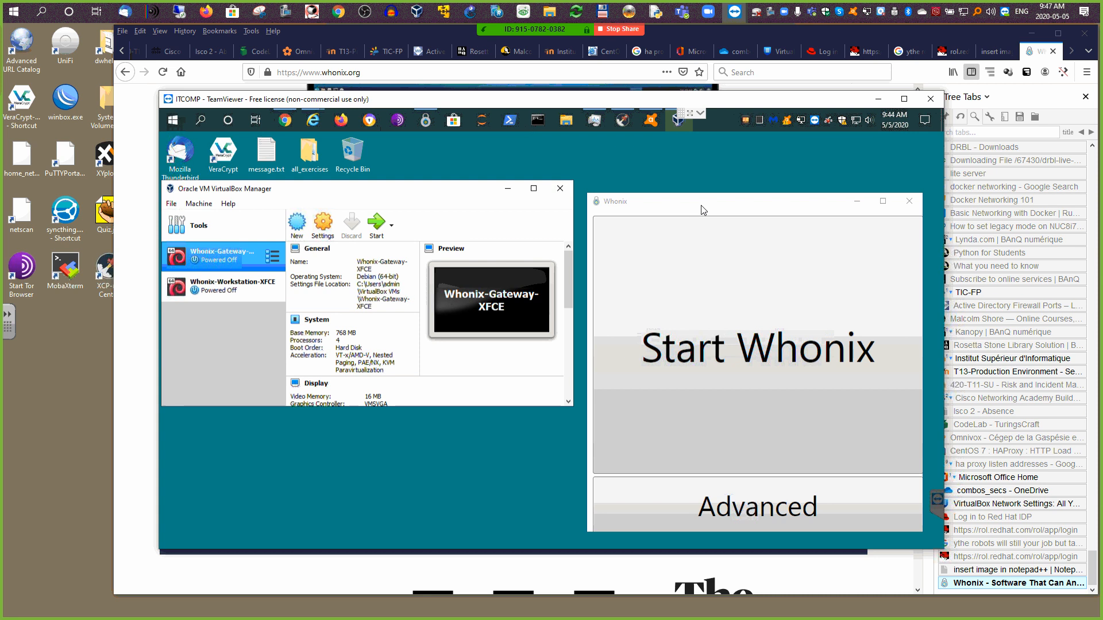
pyautogui.click(562, 189)
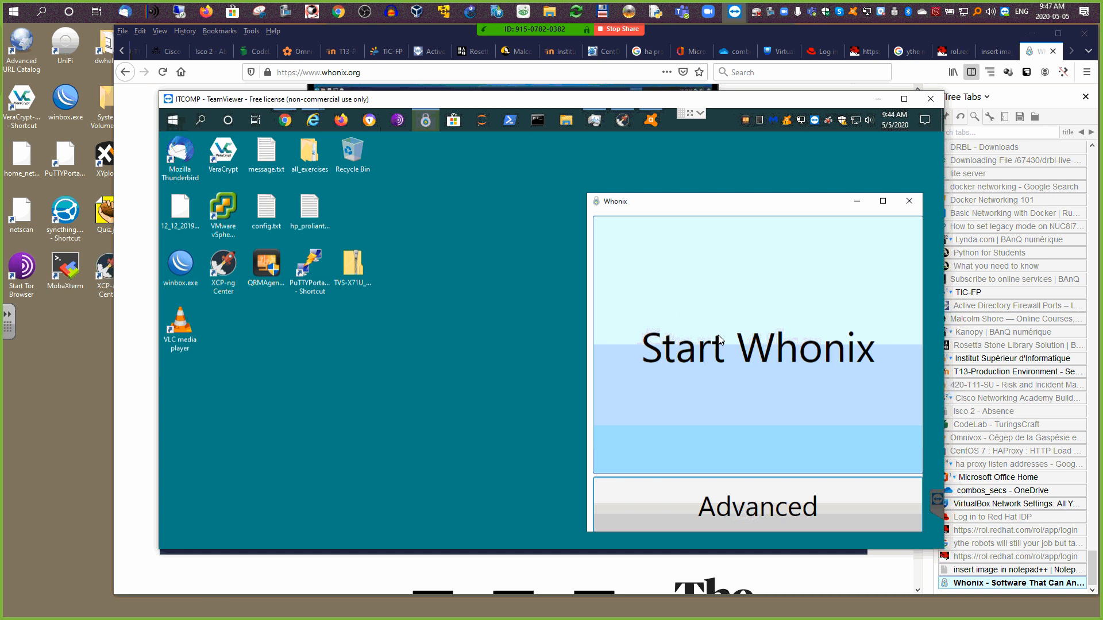
# Step: Start Whonix and decline switching the VM window to scale mode
pyautogui.click(755, 339)
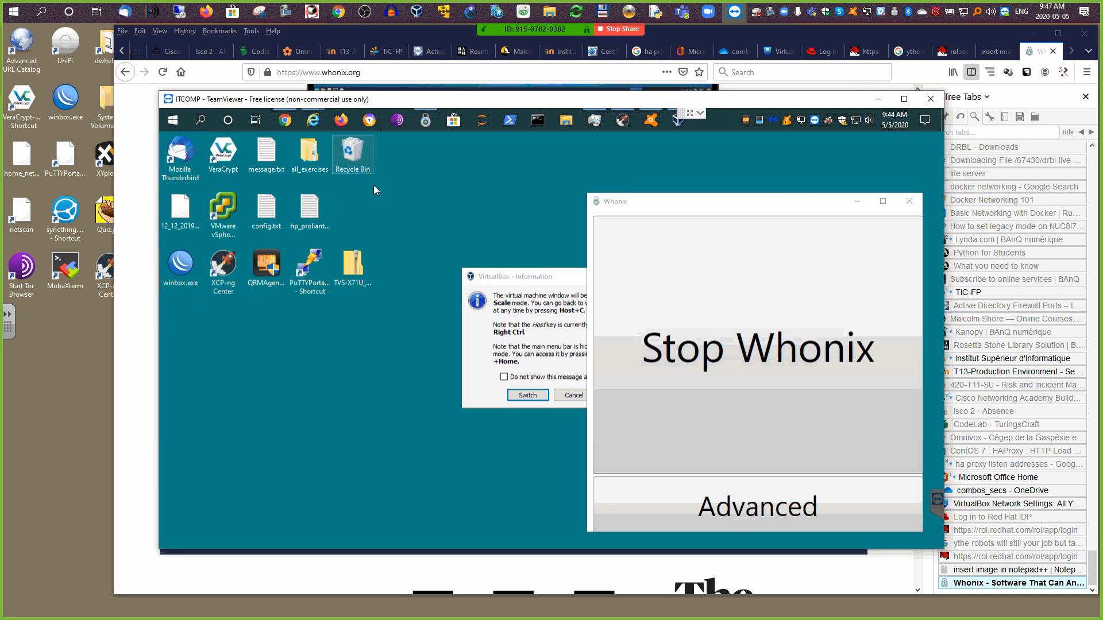
pyautogui.moveTo(506, 286); pyautogui.dragTo(424, 288)
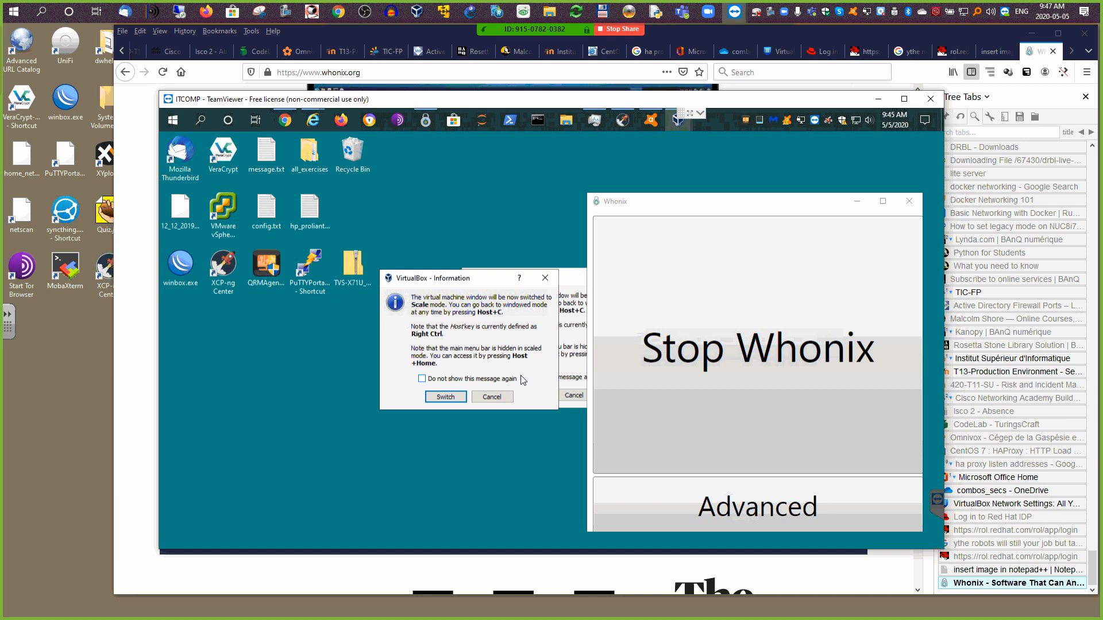
pyautogui.click(492, 397)
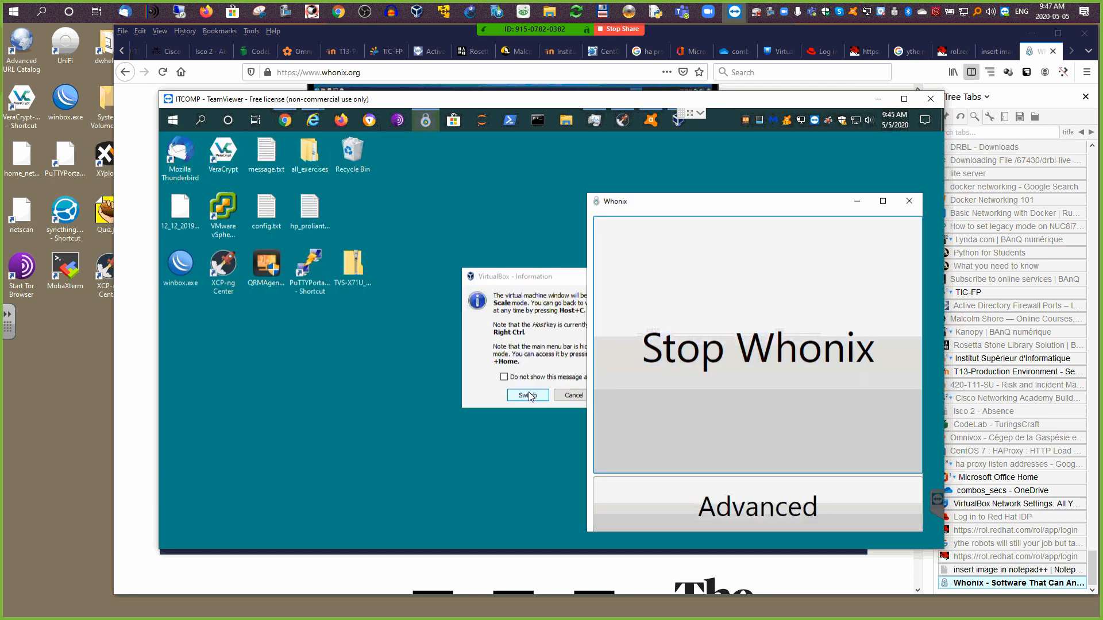
# Step: Check the Whonix-Gateway-XFCE network adapter attachments in its settings without changing anything
pyautogui.click(528, 395)
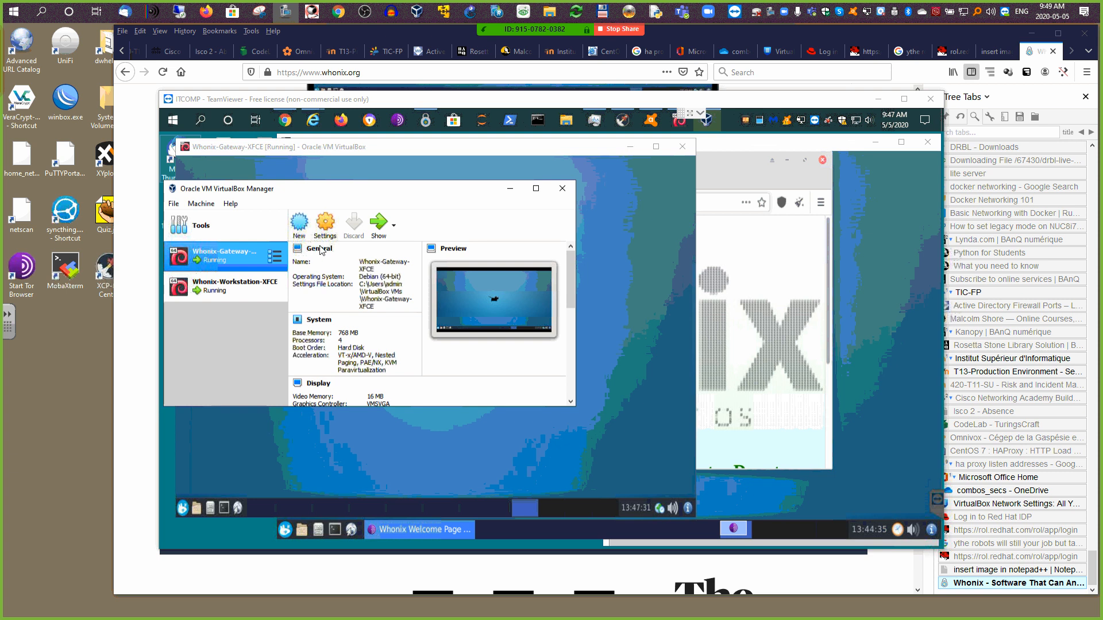
pyautogui.click(325, 230)
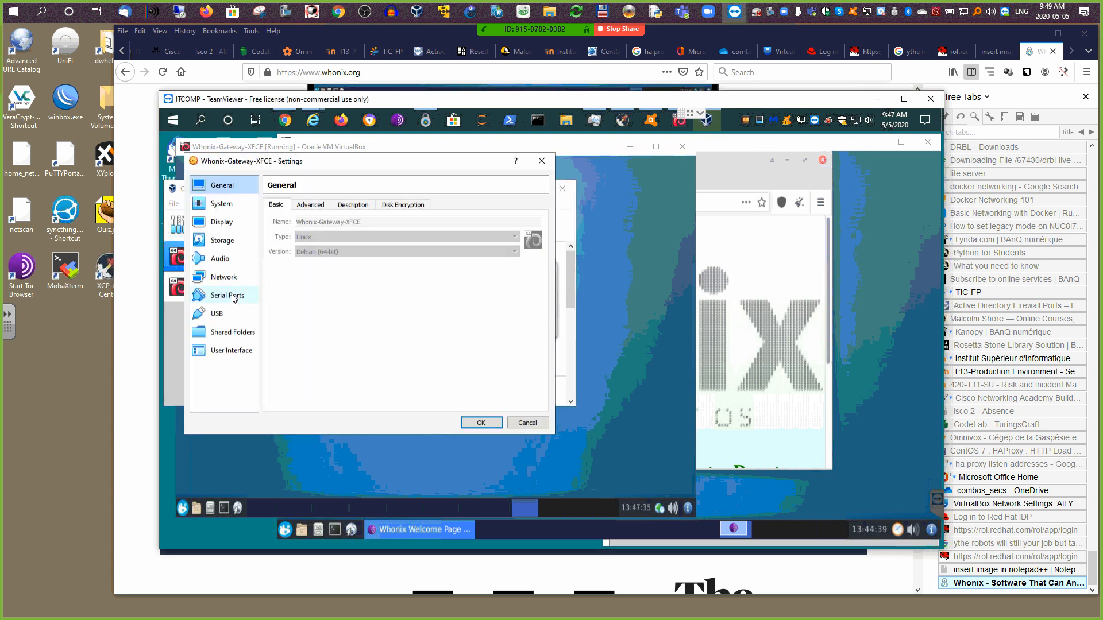
pyautogui.click(224, 277)
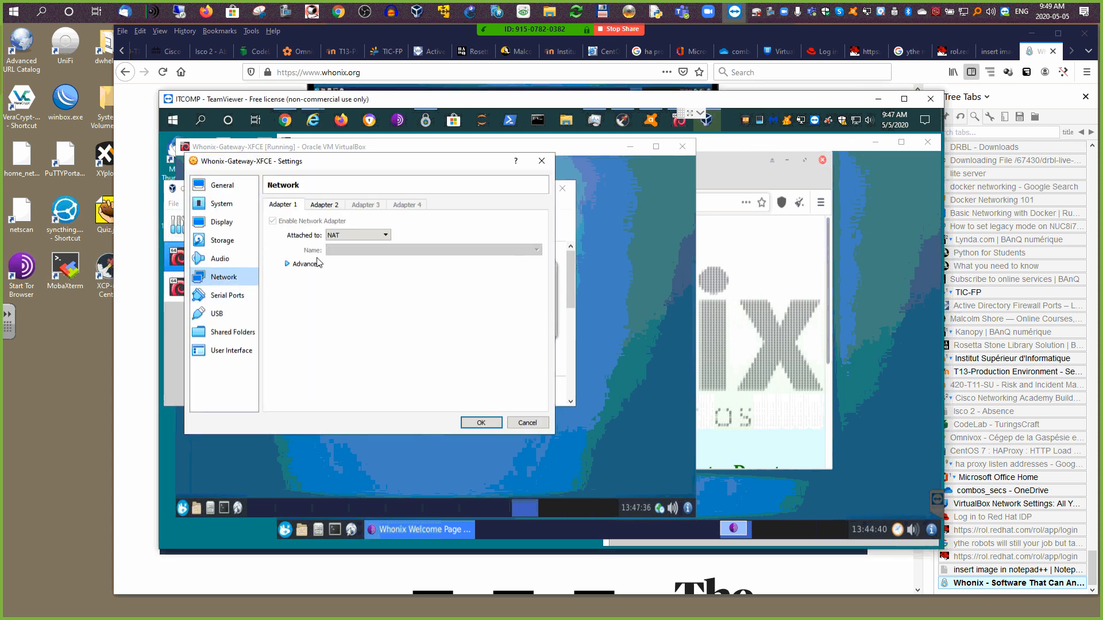
pyautogui.click(320, 207)
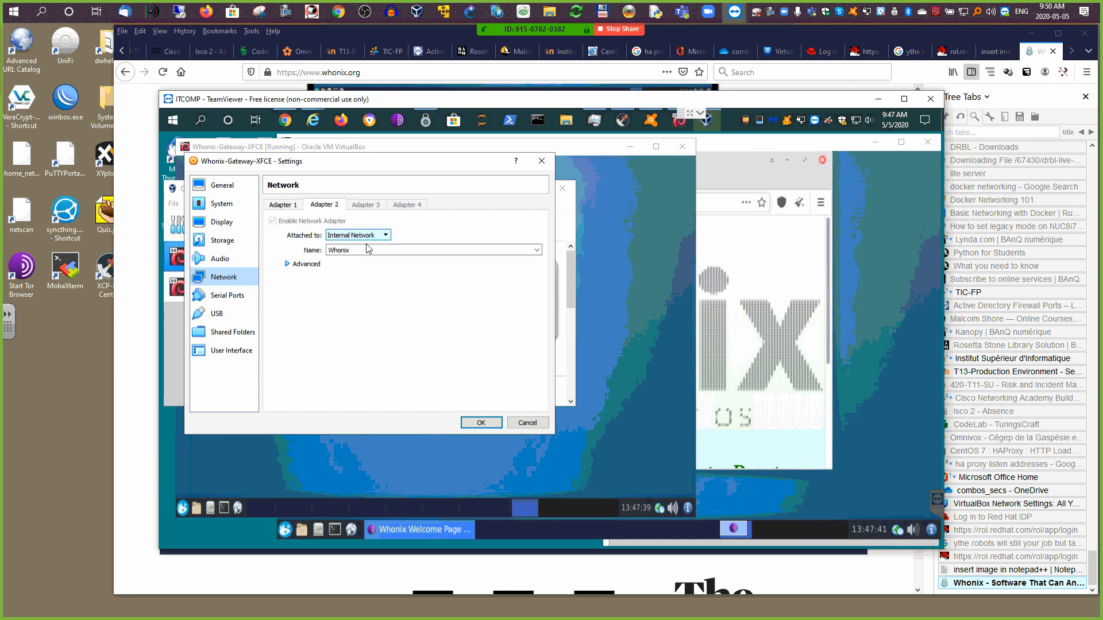
pyautogui.click(541, 160)
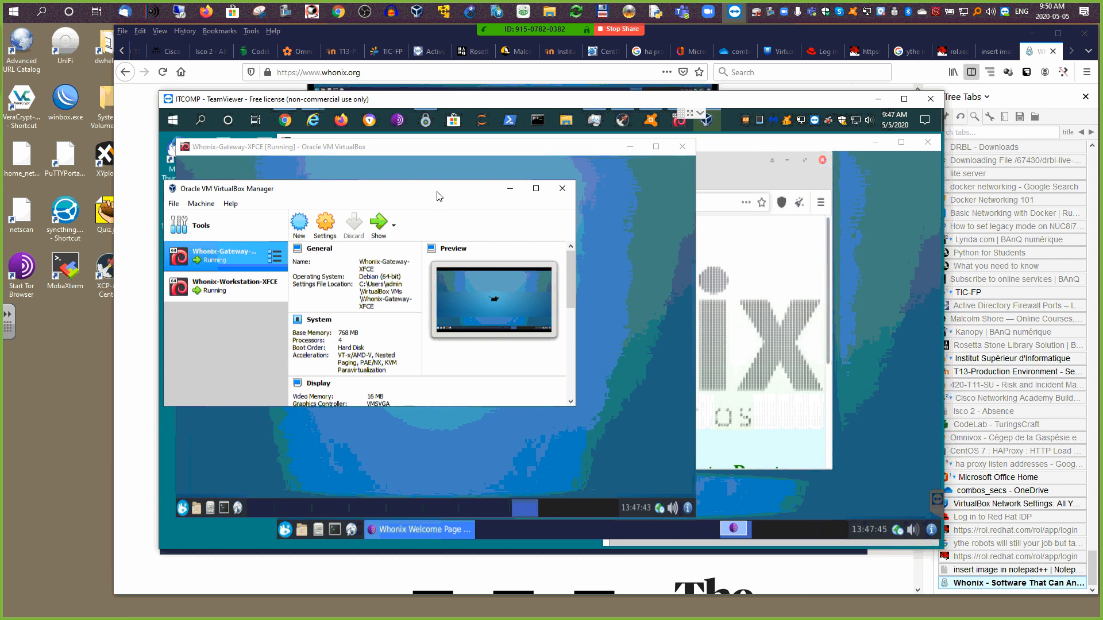
pyautogui.moveTo(438, 188); pyautogui.dragTo(437, 200)
# Step: Check the Whonix-Workstation-XFCE network adapter settings, then close the VirtualBox Manager
pyautogui.click(223, 305)
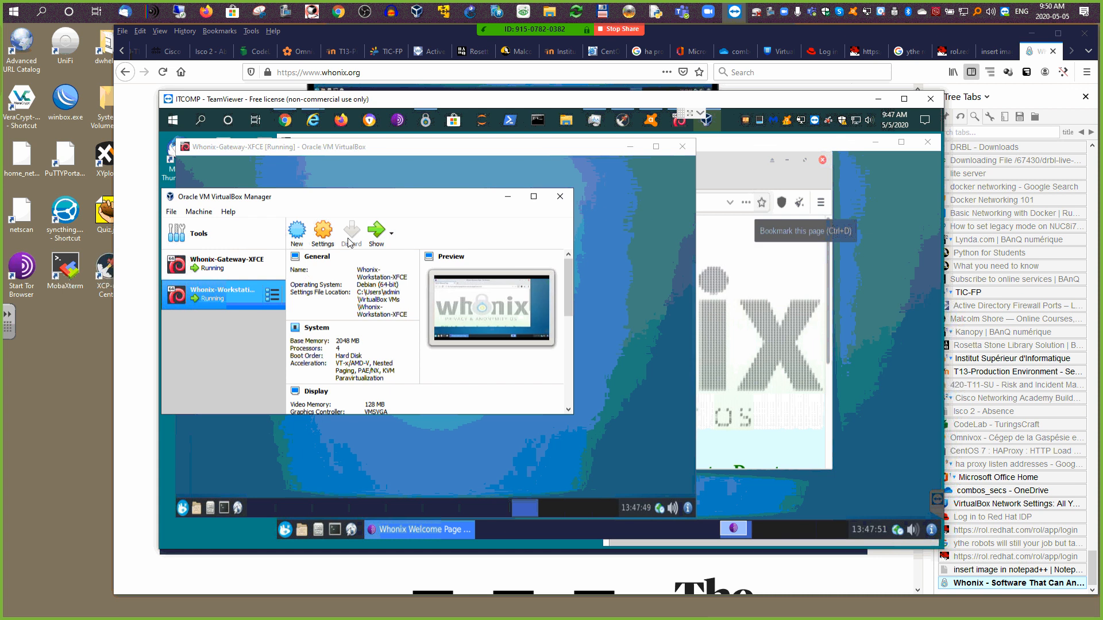
pyautogui.click(323, 233)
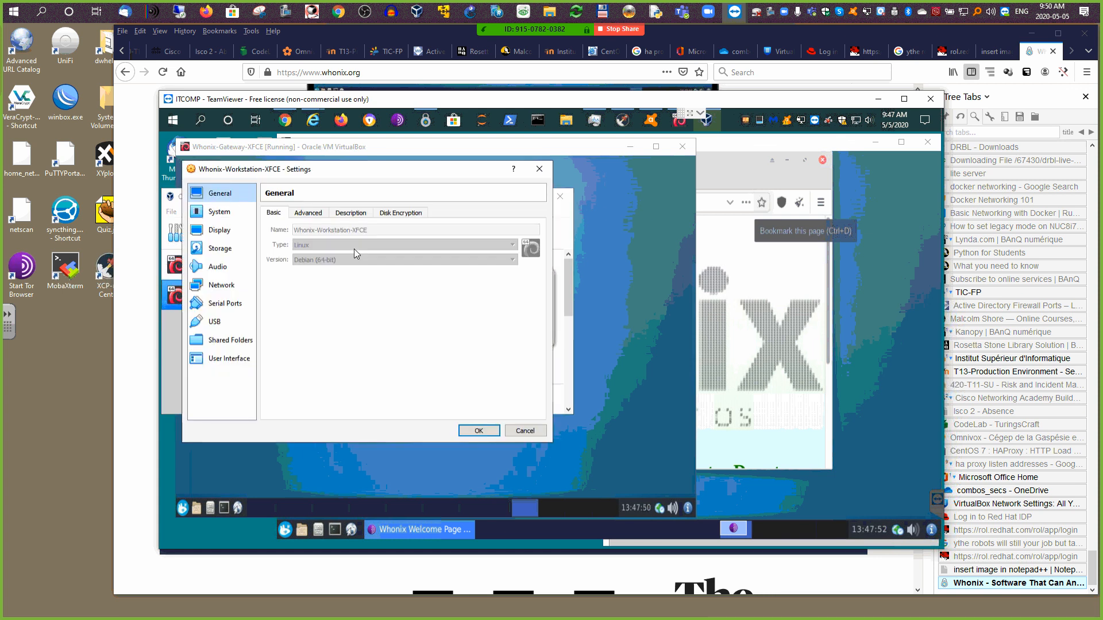
pyautogui.click(220, 286)
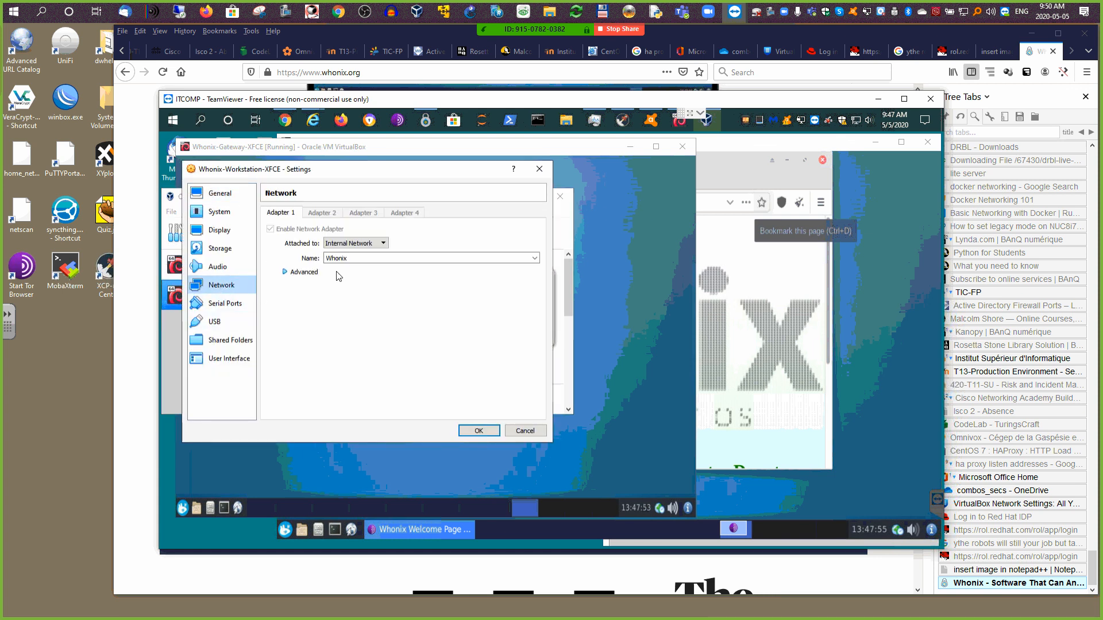
pyautogui.click(540, 168)
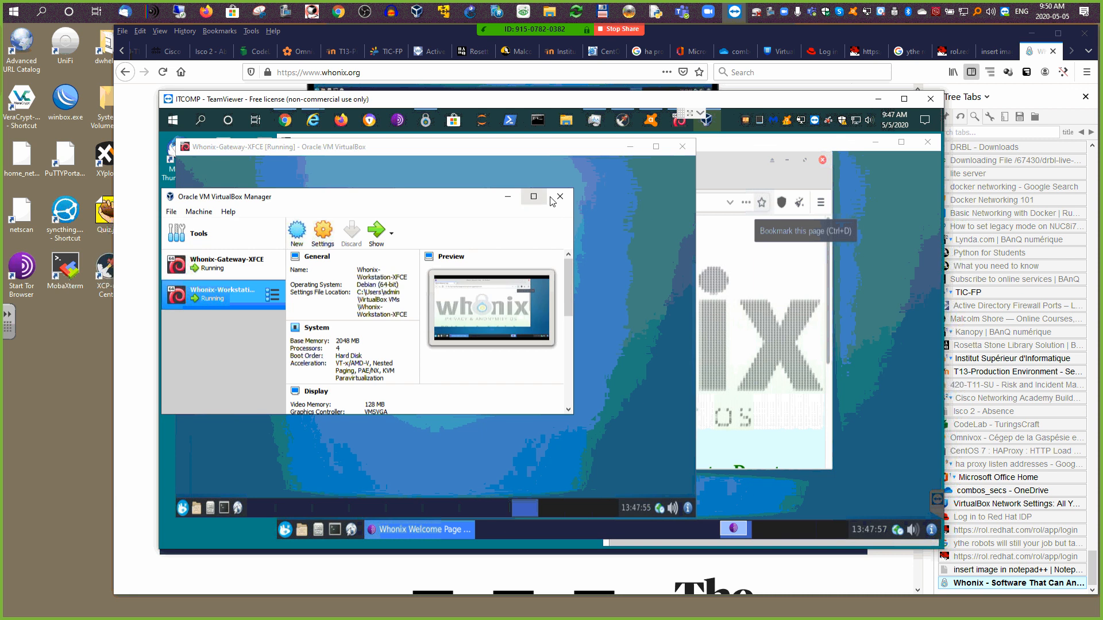
pyautogui.click(561, 195)
# Step: In the workstation's Tor Browser, replace the address with 'whatsmy' and run the DuckDuckGo search
pyautogui.click(630, 146)
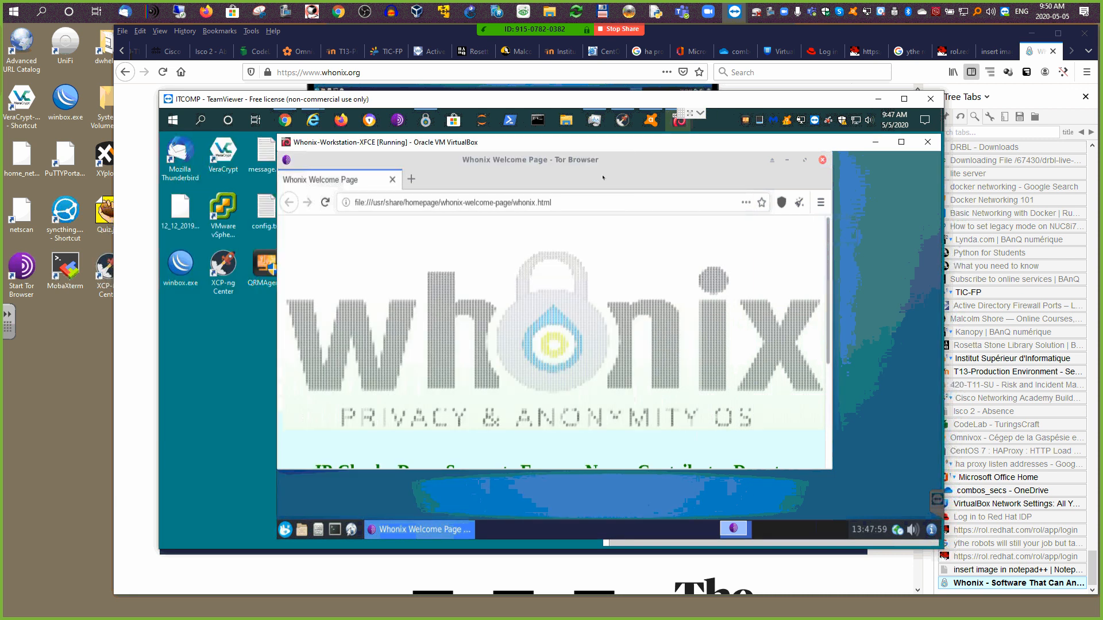
pyautogui.click(558, 201)
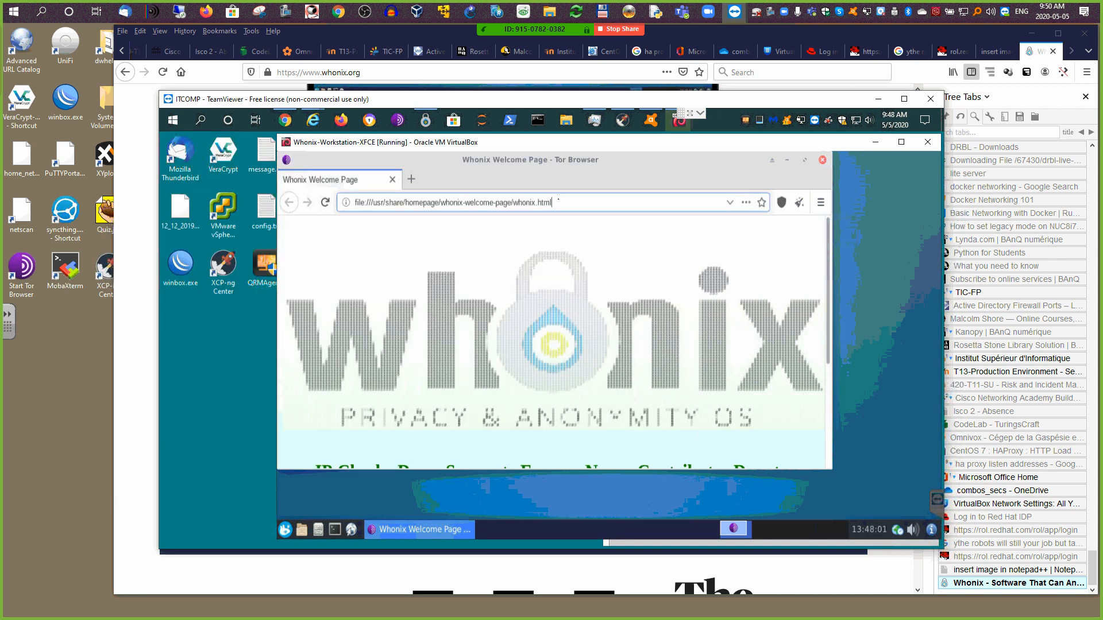
pyautogui.moveTo(559, 201); pyautogui.dragTo(337, 196)
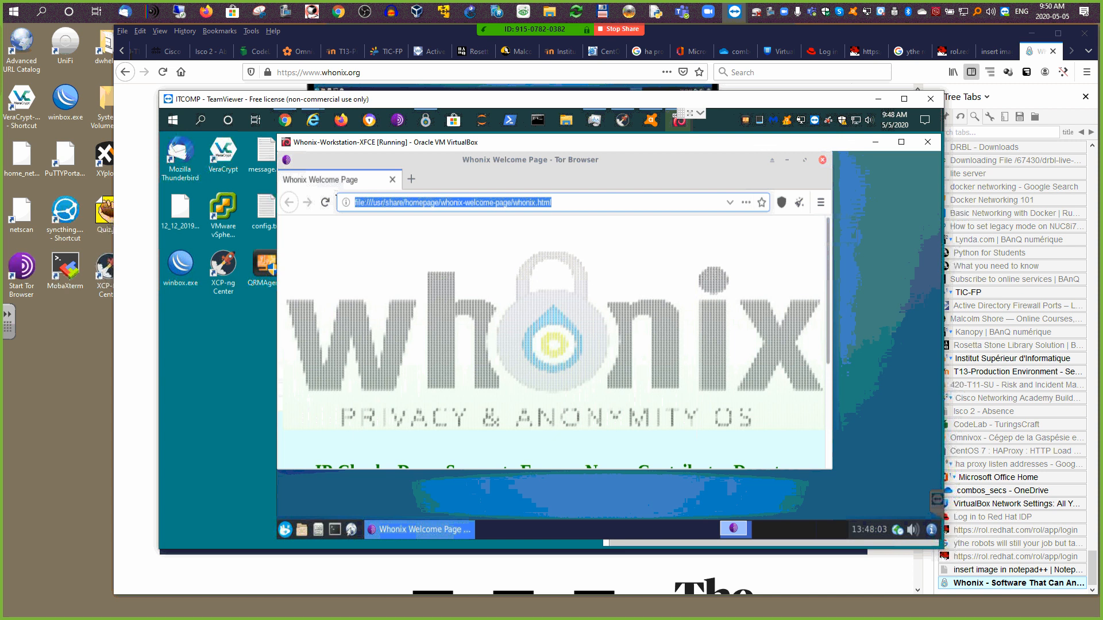
pyautogui.write('whatsmyip')
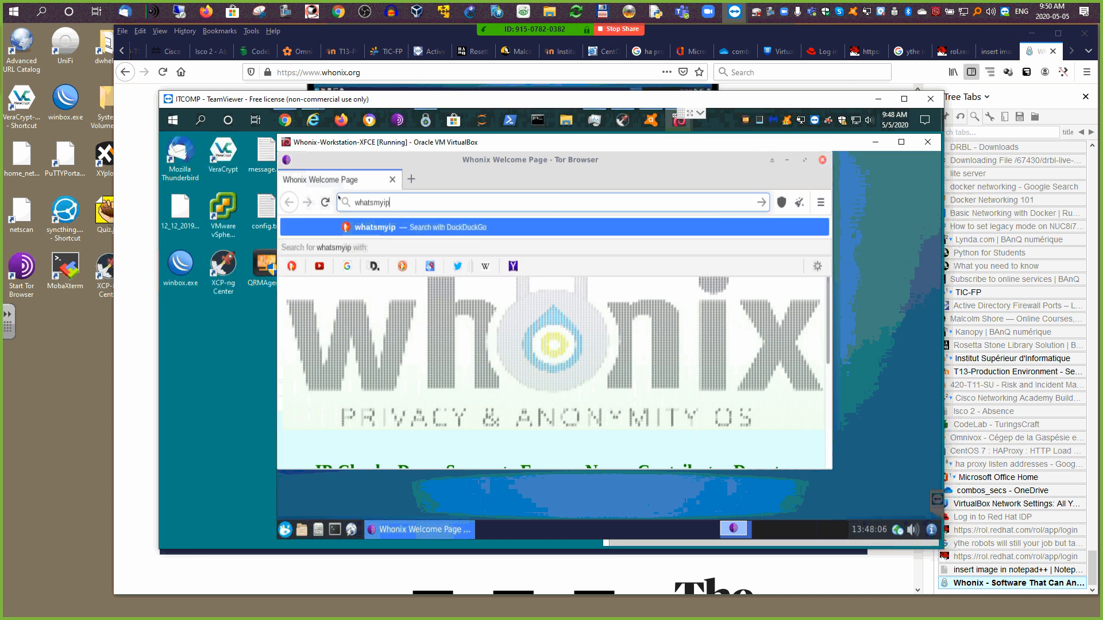
pyautogui.press('Return')
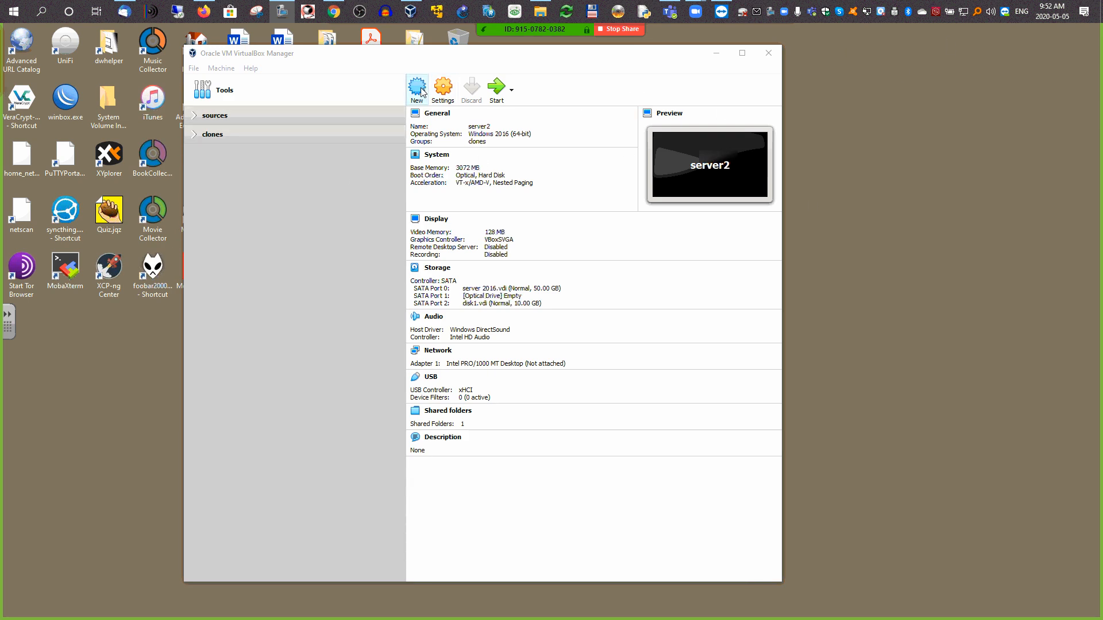
# Step: Start a new VM named firewall, type BSD, version FreeBSD (64-bit), with 2048 MB memory
pyautogui.moveTo(464, 56); pyautogui.dragTo(485, 47)
pyautogui.click(438, 94)
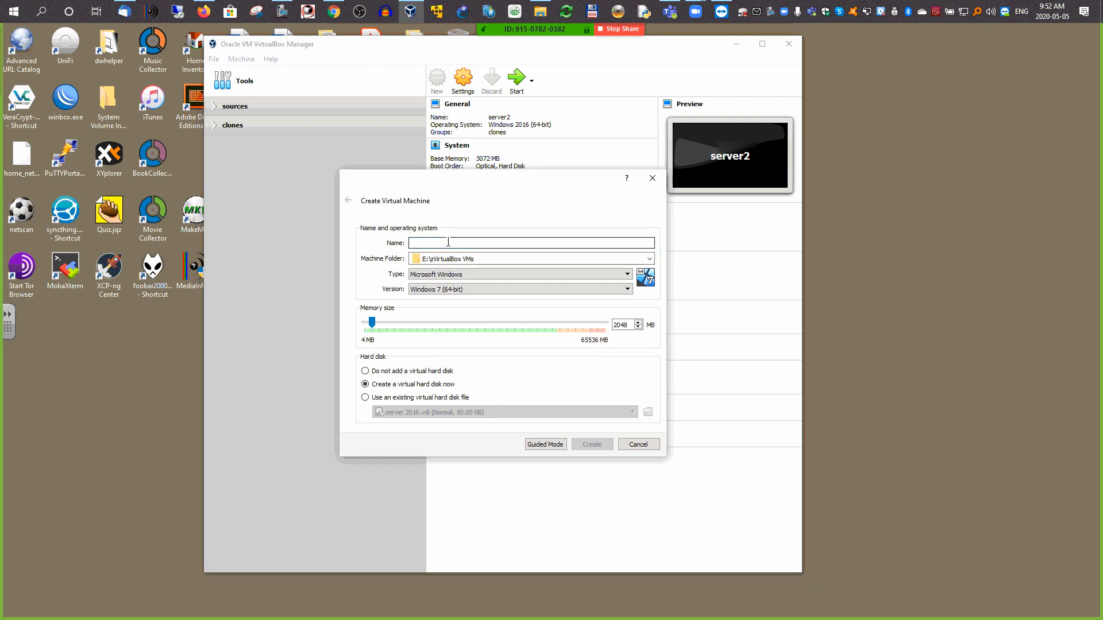
pyautogui.write('firewall')
pyautogui.click(441, 275)
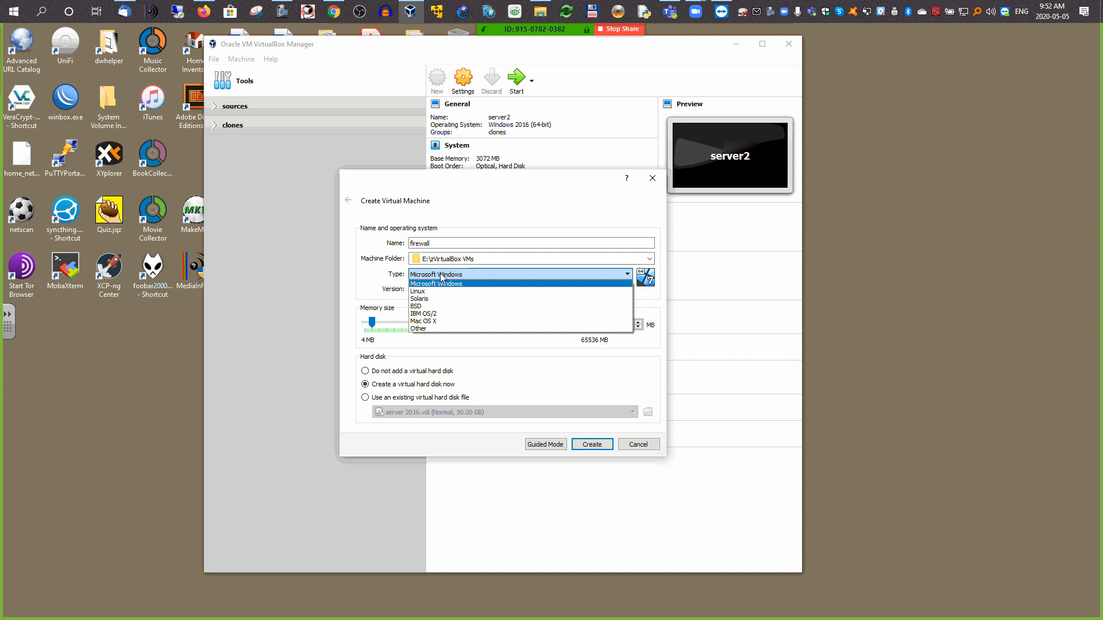
pyautogui.click(418, 306)
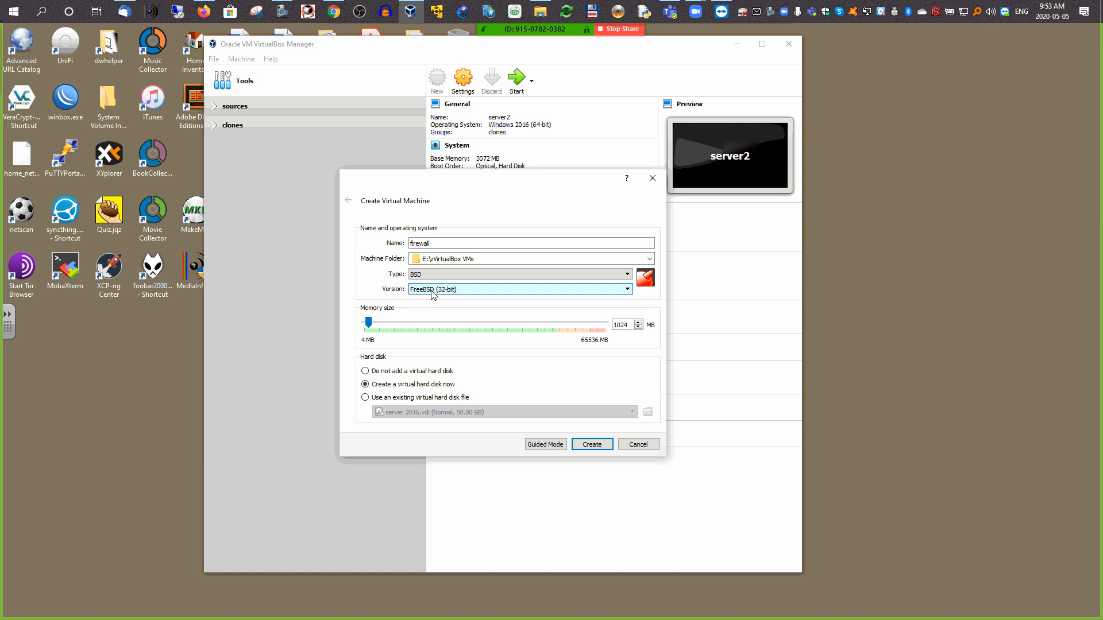
pyautogui.click(432, 290)
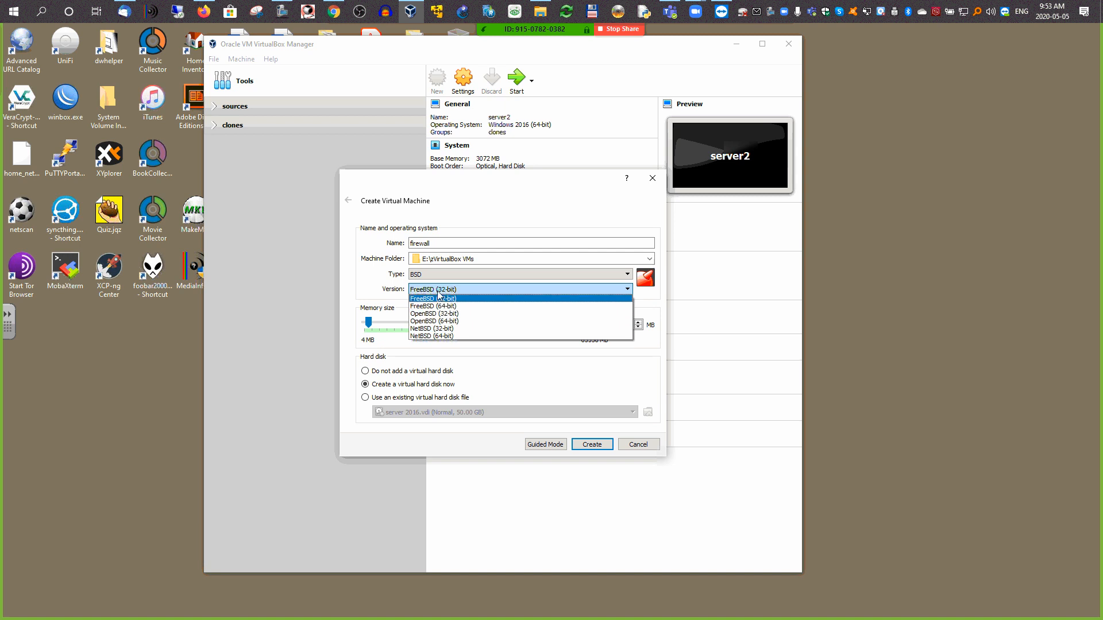
pyautogui.click(440, 313)
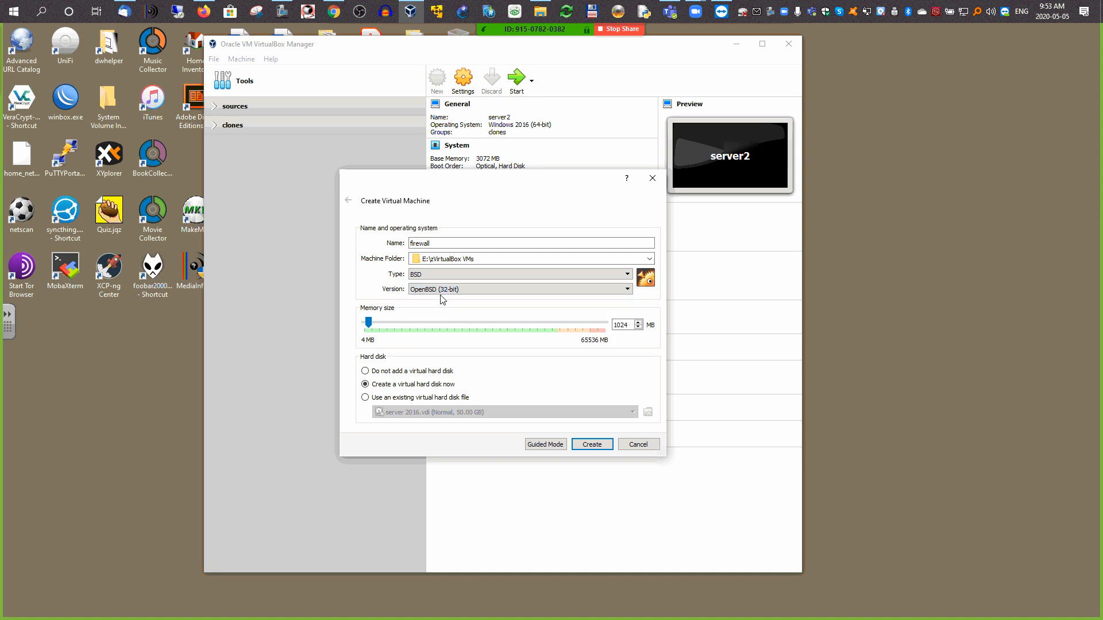
pyautogui.click(441, 290)
pyautogui.click(436, 307)
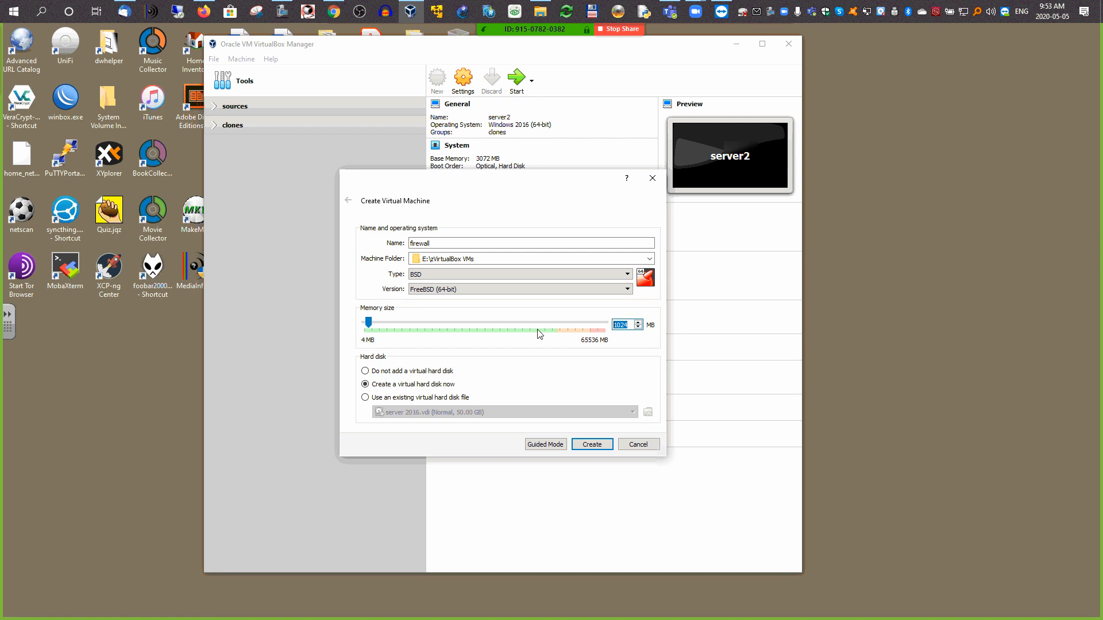
pyautogui.click(390, 324)
pyautogui.write('2048')
# Step: Create the firewall VM with a 16 GB VDI virtual hard disk
pyautogui.click(592, 445)
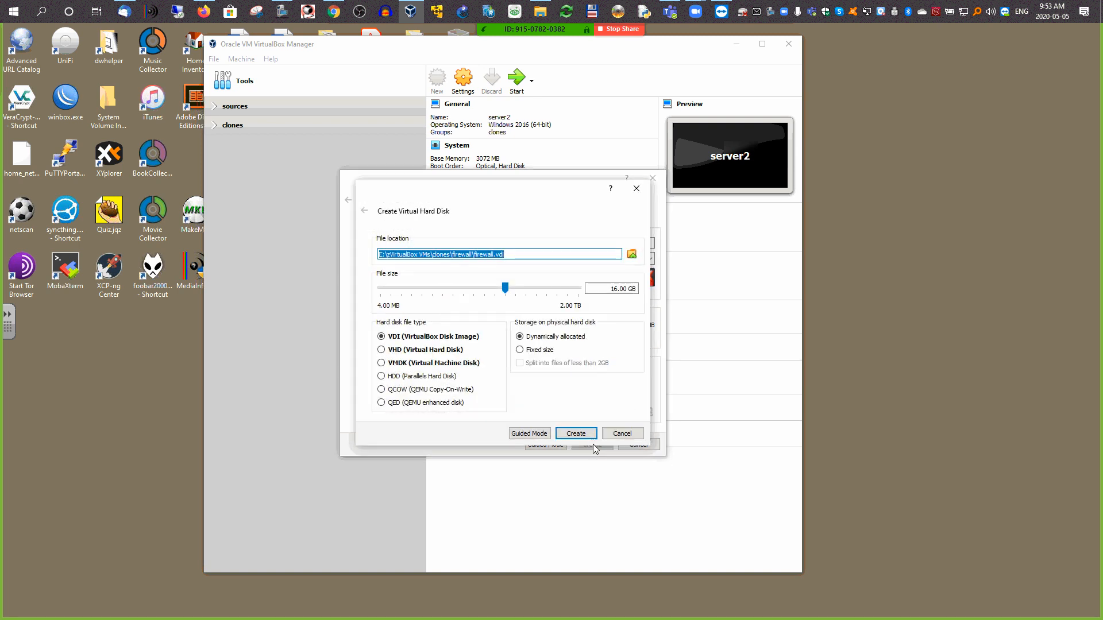
pyautogui.moveTo(610, 287); pyautogui.dragTo(622, 288)
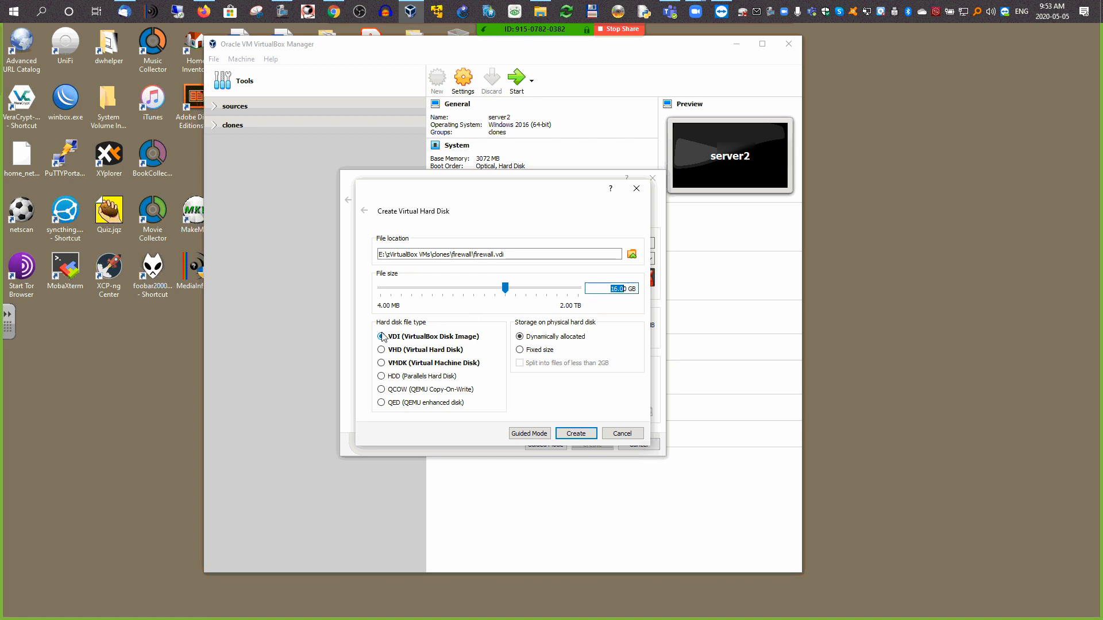
pyautogui.click(576, 434)
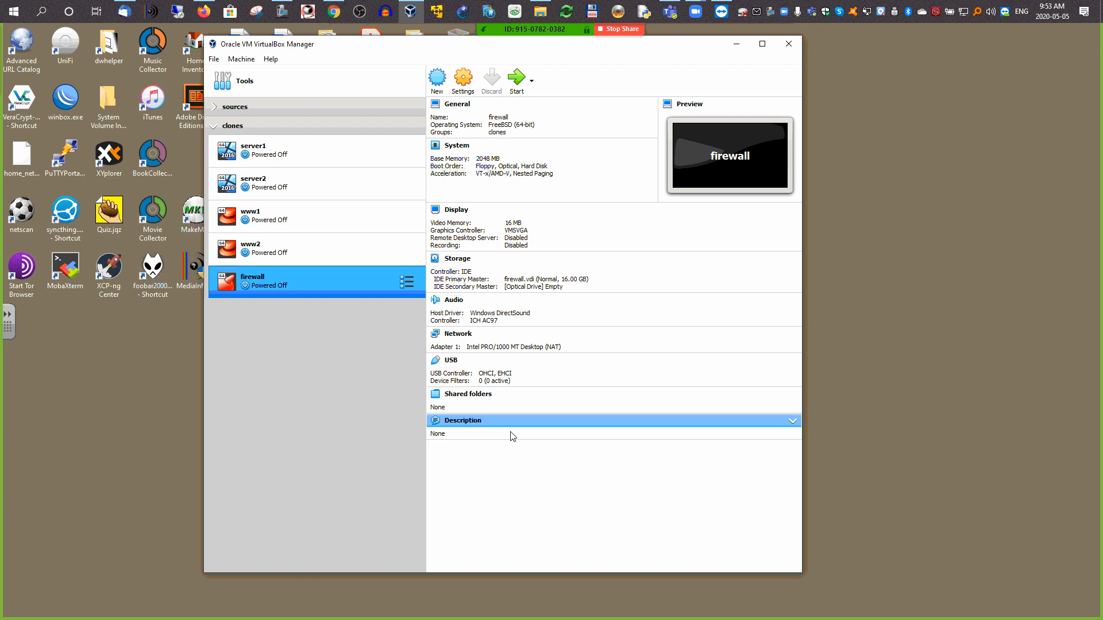
# Step: Drag the firewall VM into the sources group and collapse the clones group
pyautogui.click(216, 127)
pyautogui.click(216, 127)
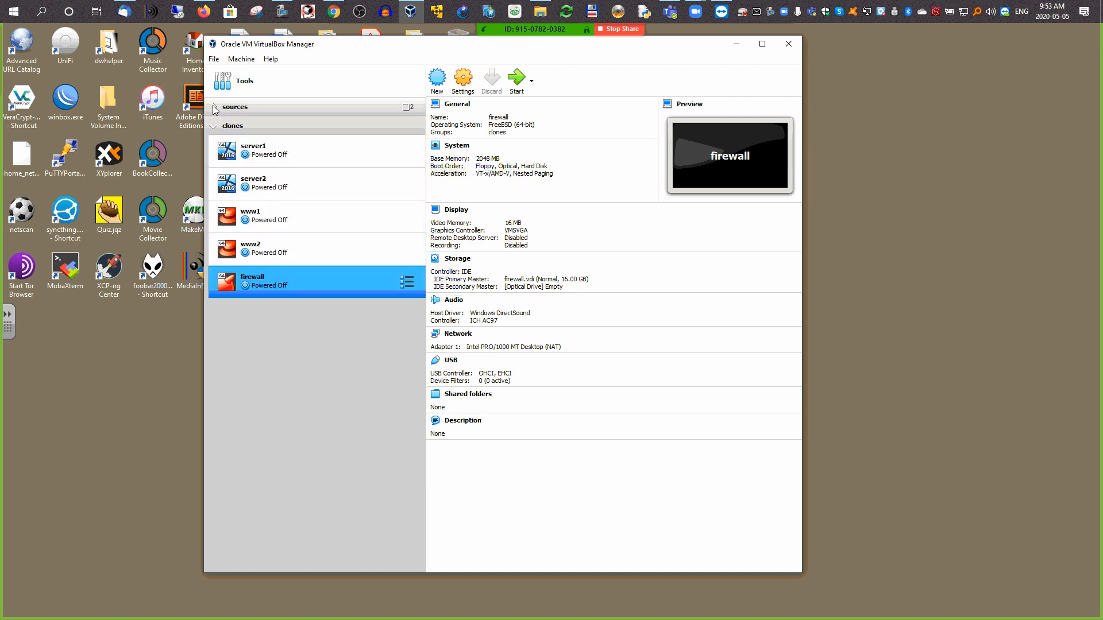
pyautogui.click(216, 108)
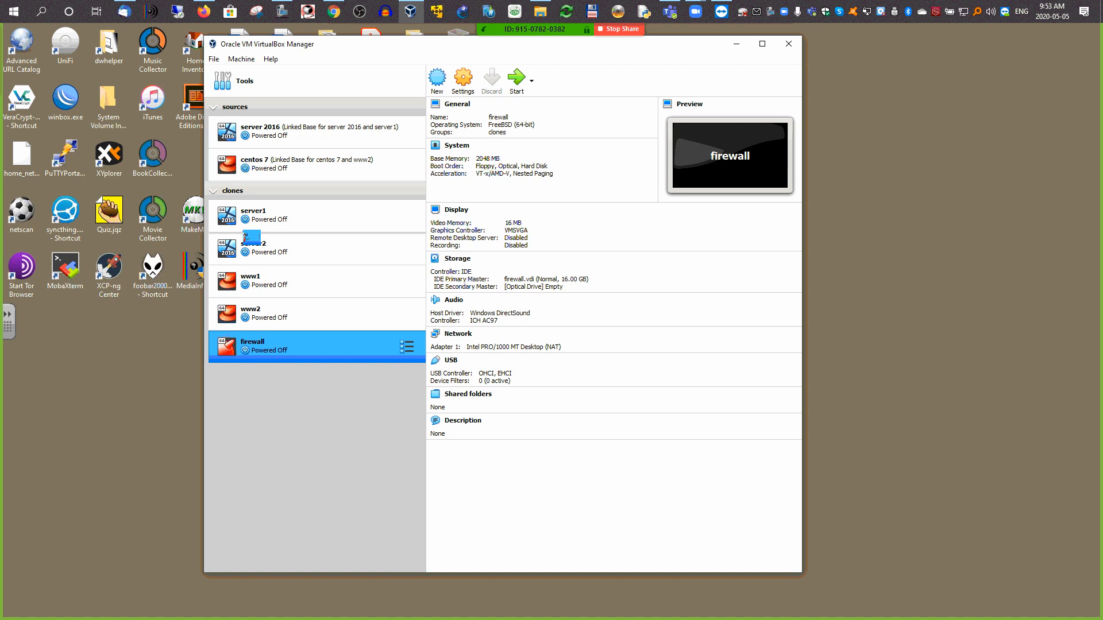
pyautogui.moveTo(245, 237); pyautogui.dragTo(251, 130)
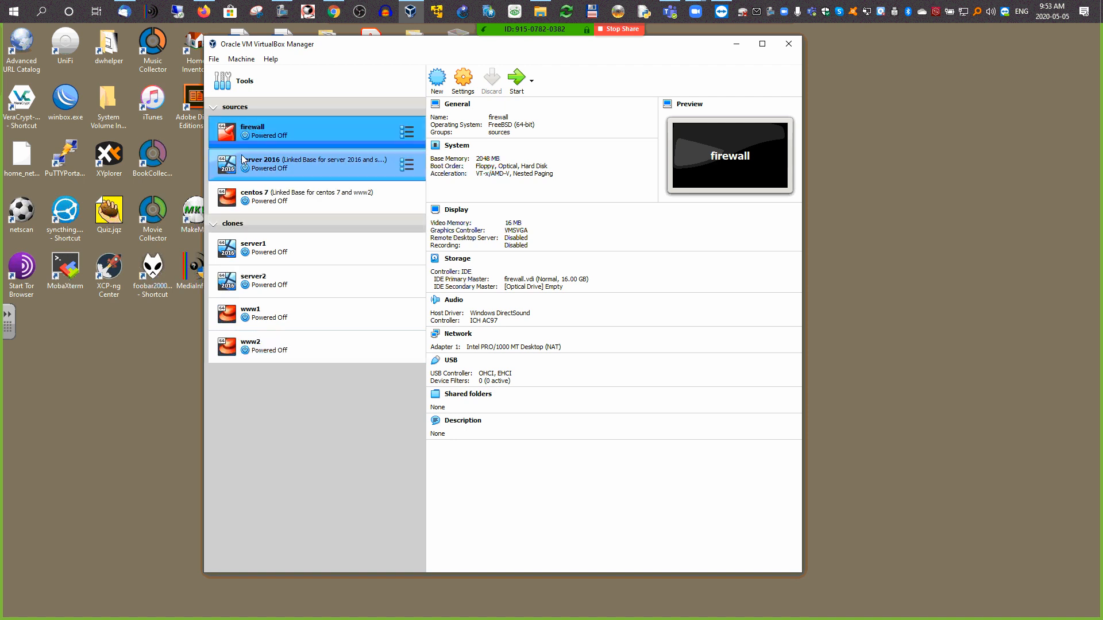
pyautogui.click(214, 223)
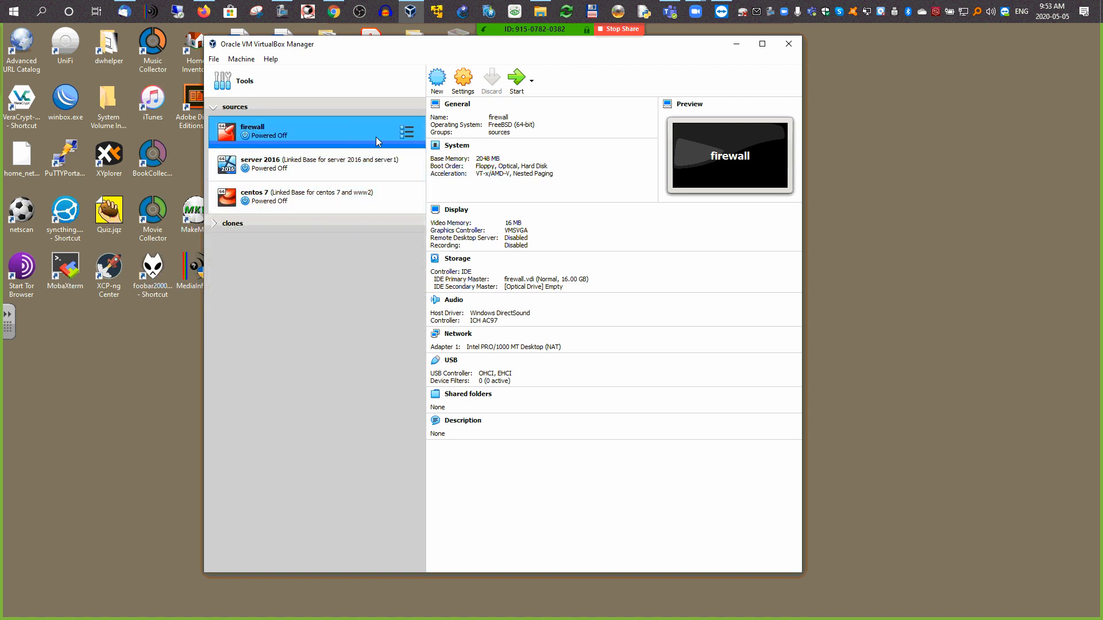
# Step: In the firewall VM's settings, uncheck Floppy in the boot order and move it last
pyautogui.click(466, 82)
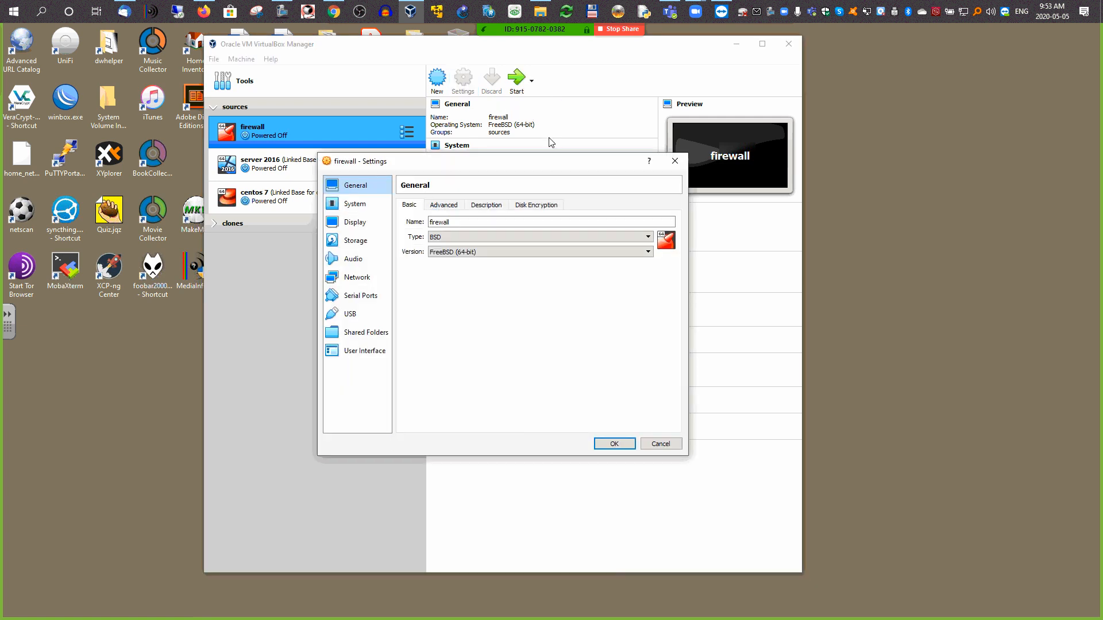
pyautogui.moveTo(532, 164); pyautogui.dragTo(931, 45)
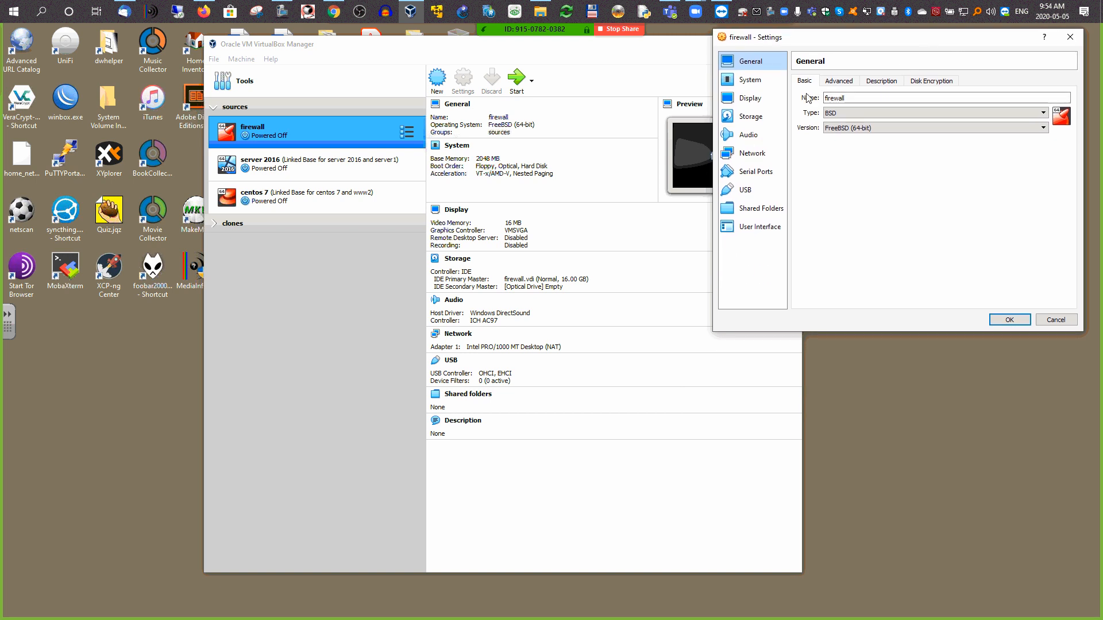
pyautogui.click(837, 81)
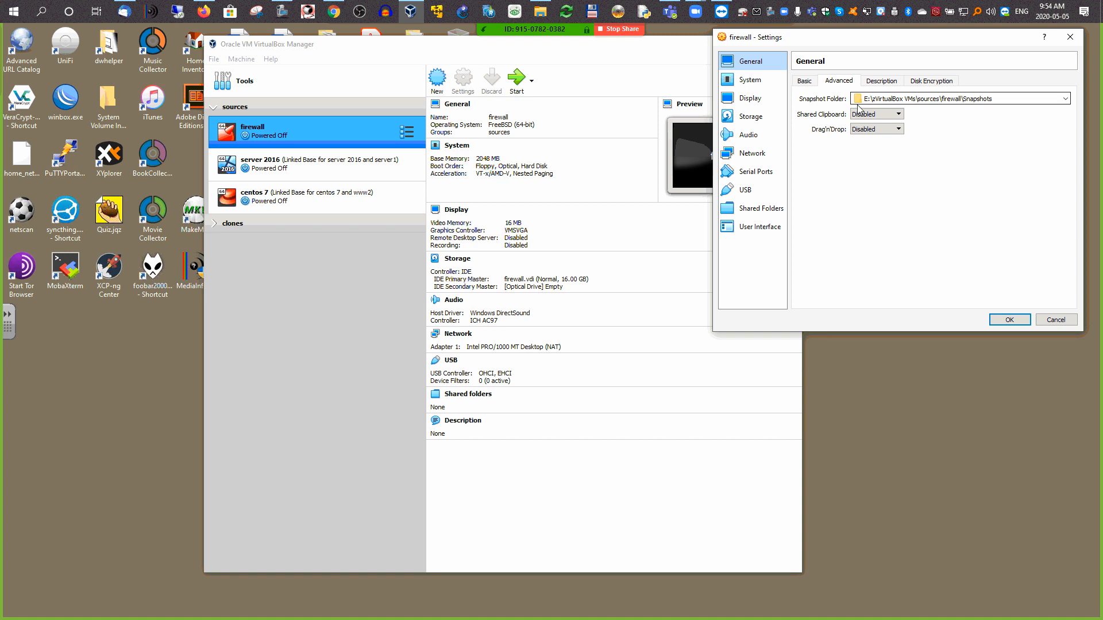
pyautogui.click(770, 208)
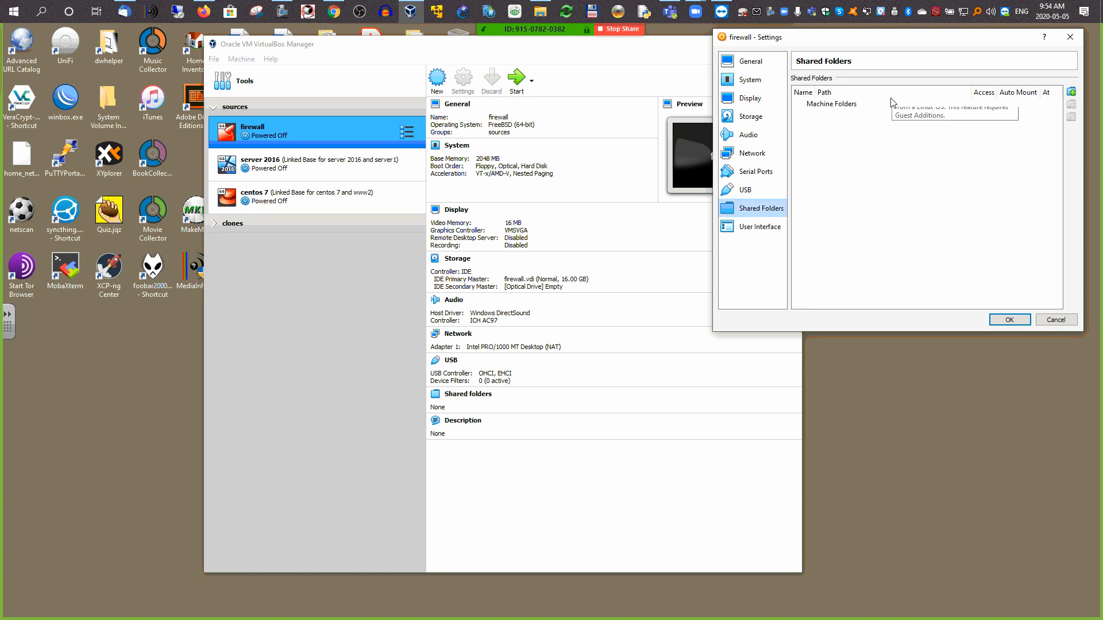
pyautogui.click(749, 98)
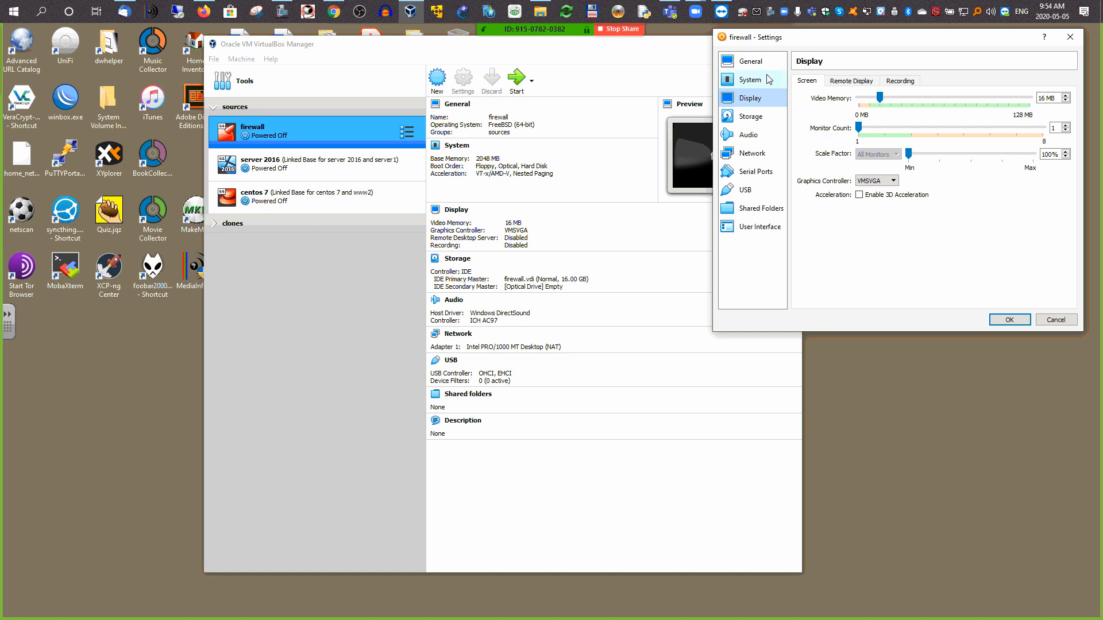
pyautogui.click(750, 83)
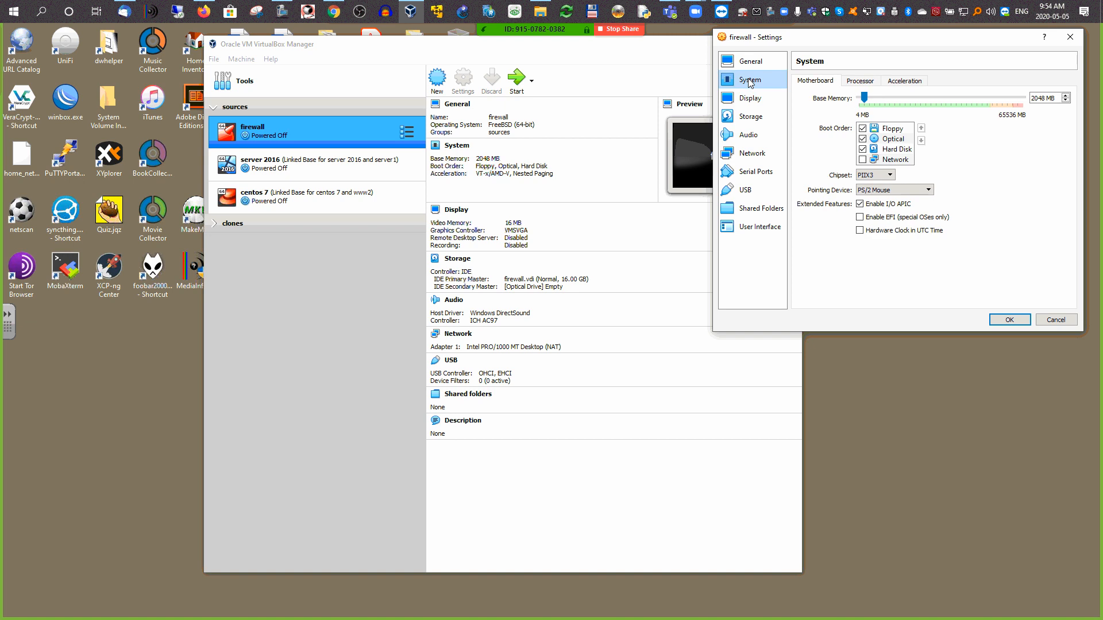
pyautogui.click(875, 132)
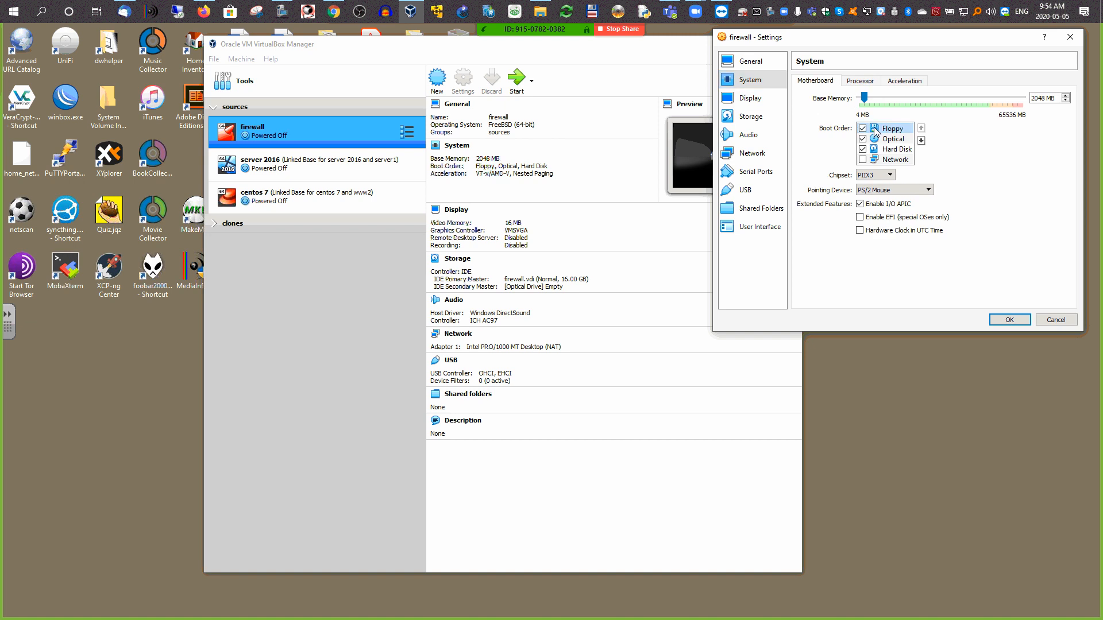
pyautogui.click(863, 128)
pyautogui.click(920, 140)
pyautogui.click(921, 140)
pyautogui.click(920, 141)
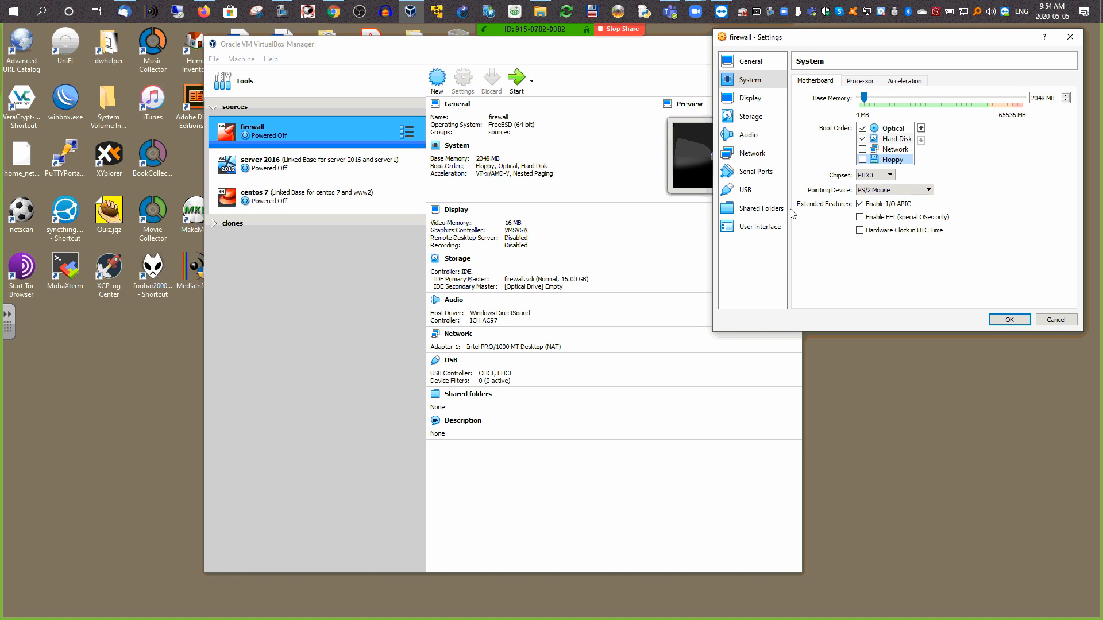
# Step: Set the firewall VM's pointing device to USB Tablet
pyautogui.click(875, 191)
pyautogui.click(876, 206)
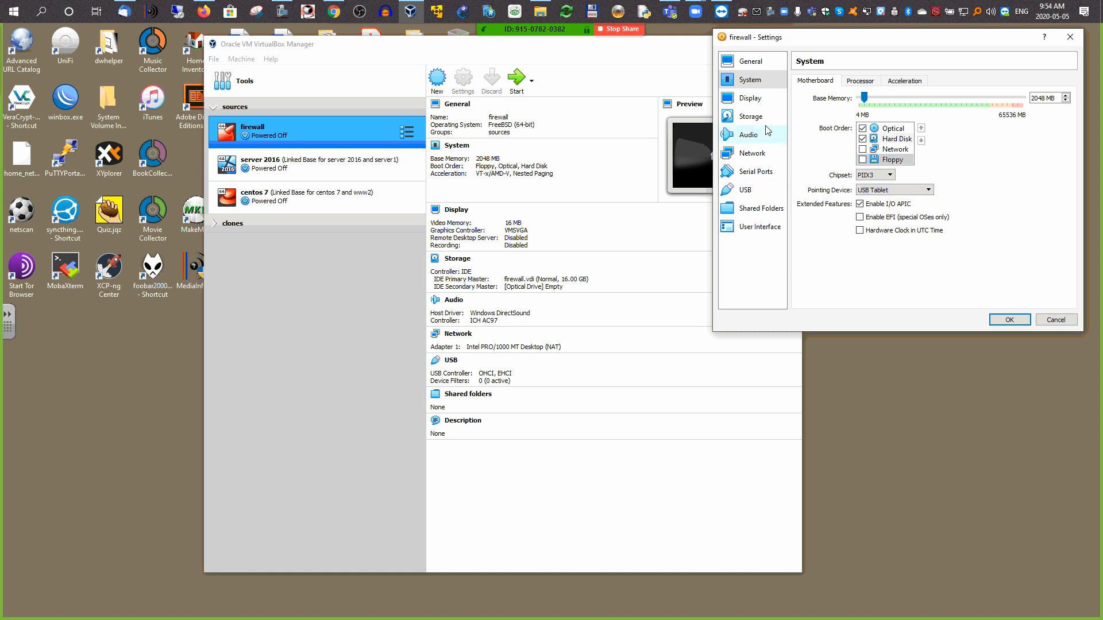
pyautogui.moveTo(849, 40); pyautogui.dragTo(854, 36)
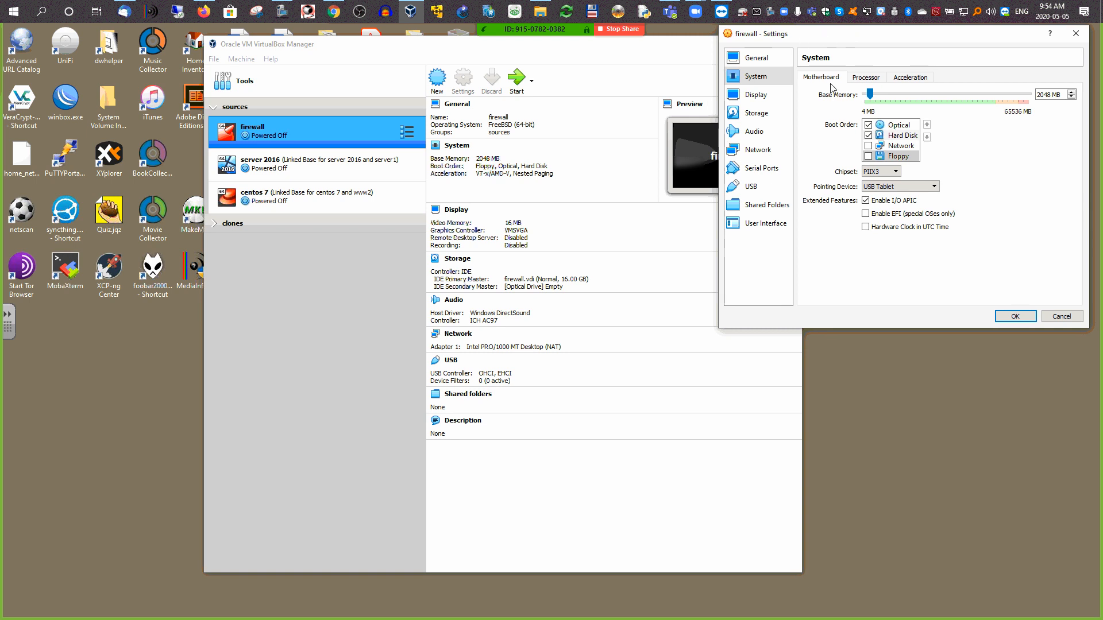
pyautogui.click(894, 187)
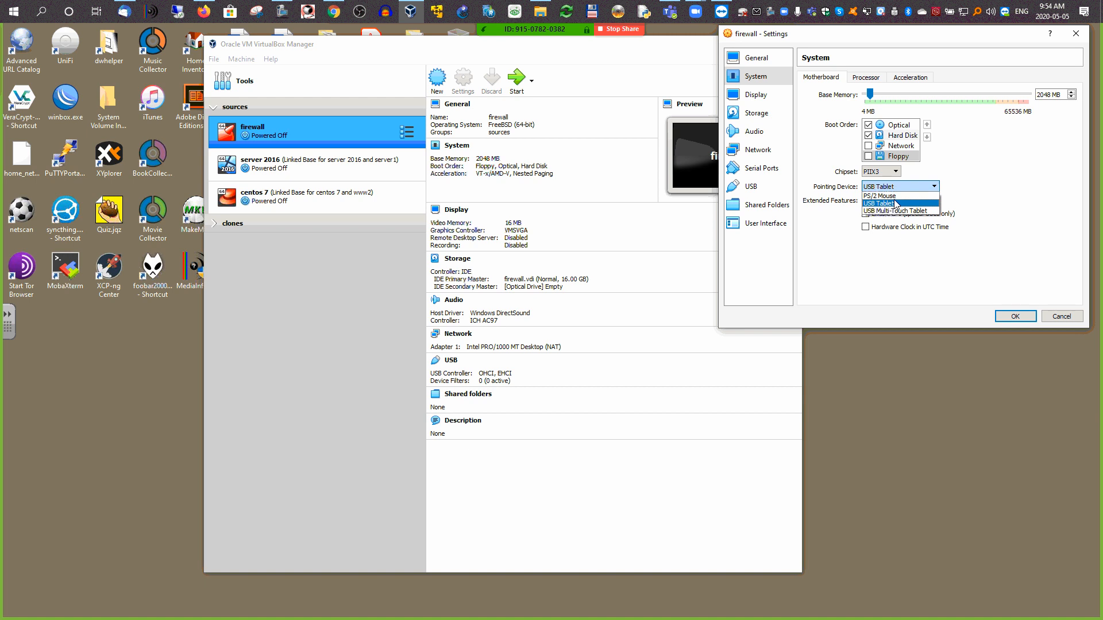
pyautogui.click(895, 204)
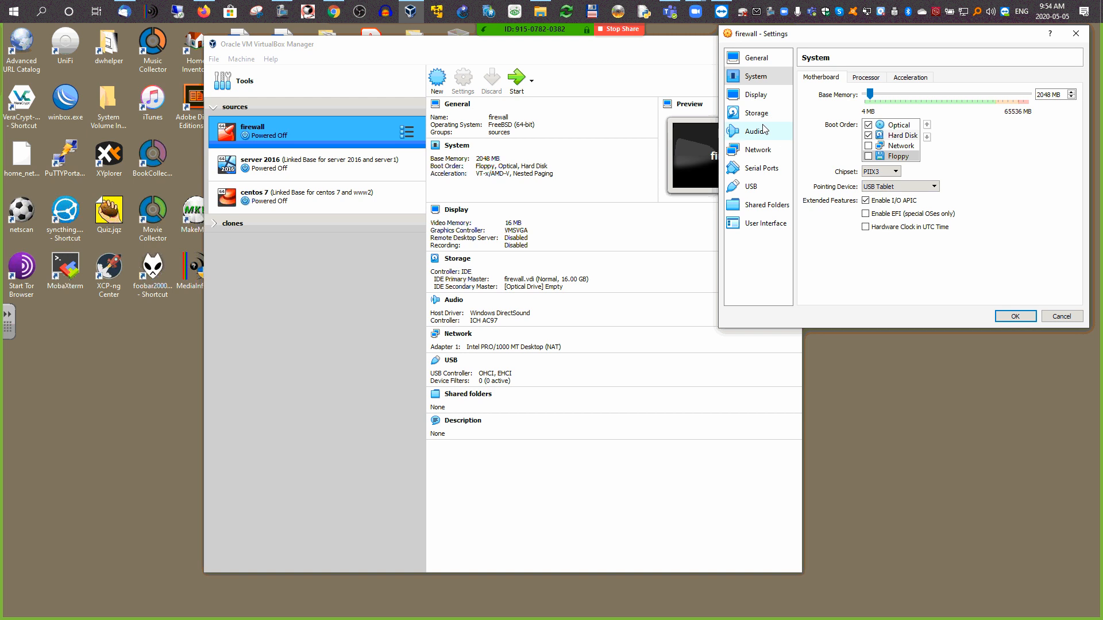
# Step: Show the Storage settings with the empty optical drive selected
pyautogui.click(756, 95)
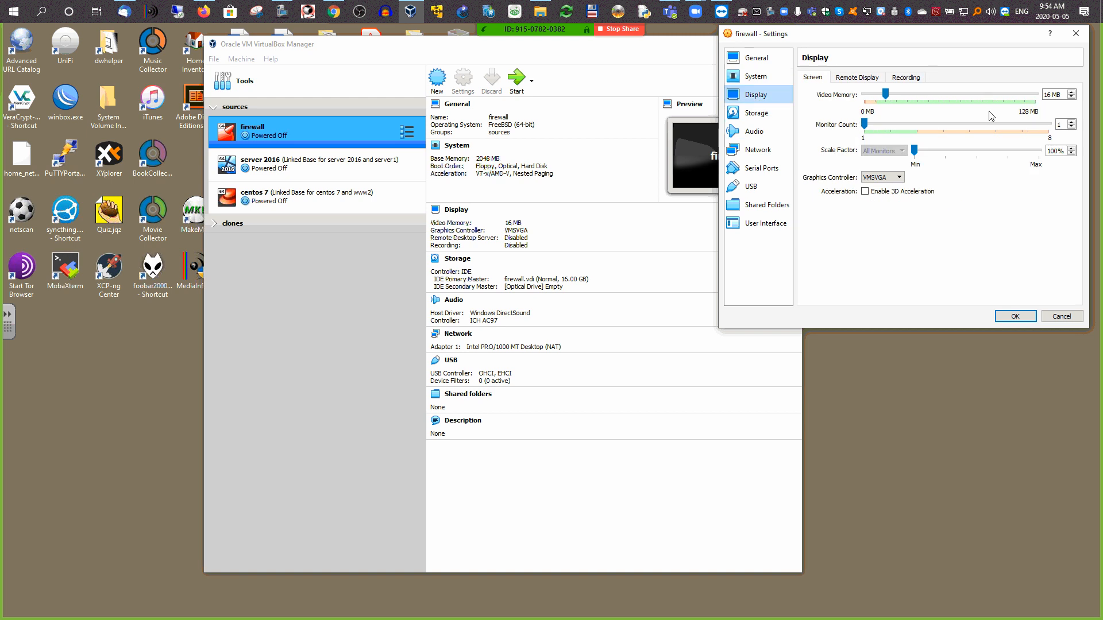
pyautogui.click(756, 114)
pyautogui.click(827, 117)
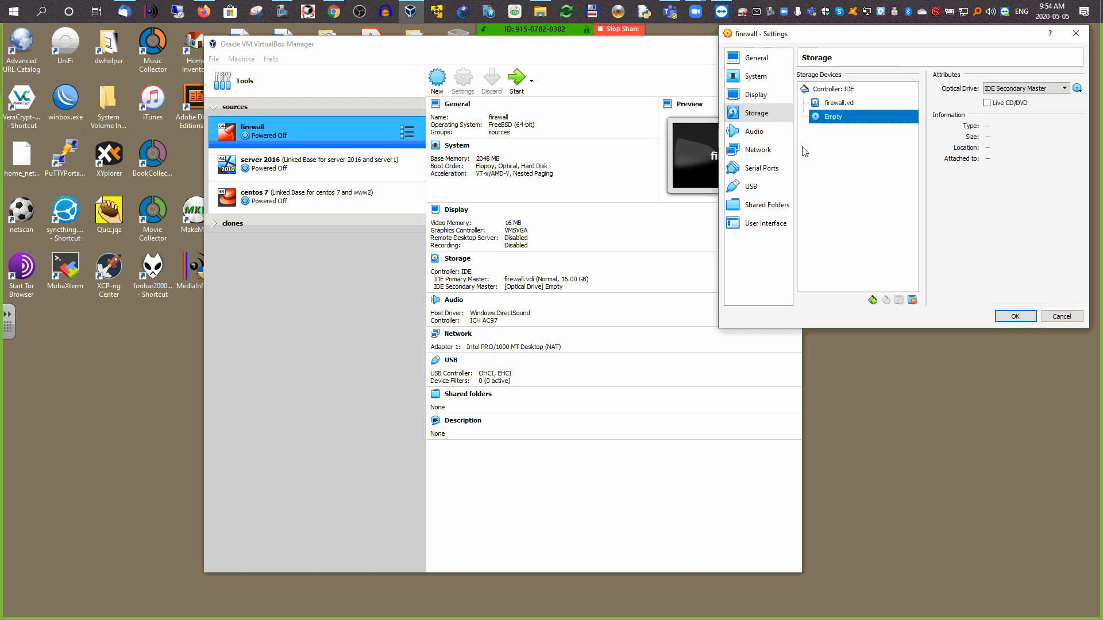
# Step: Open the optical disk file chooser for the firewall VM's empty drive and browse folders on Storage (E:)
pyautogui.click(1077, 89)
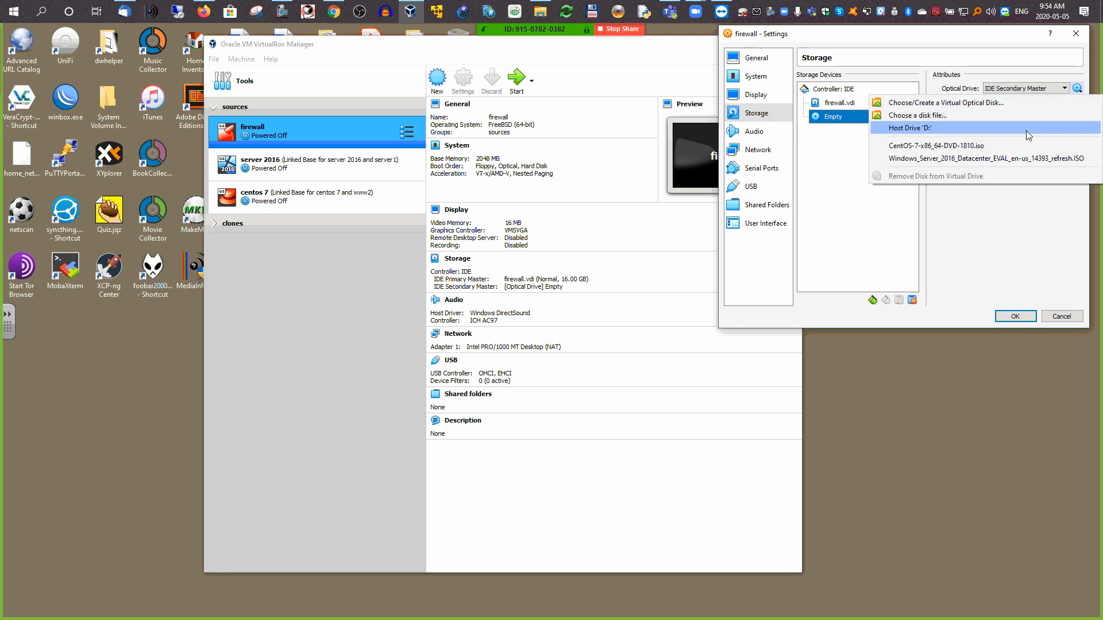
pyautogui.click(939, 103)
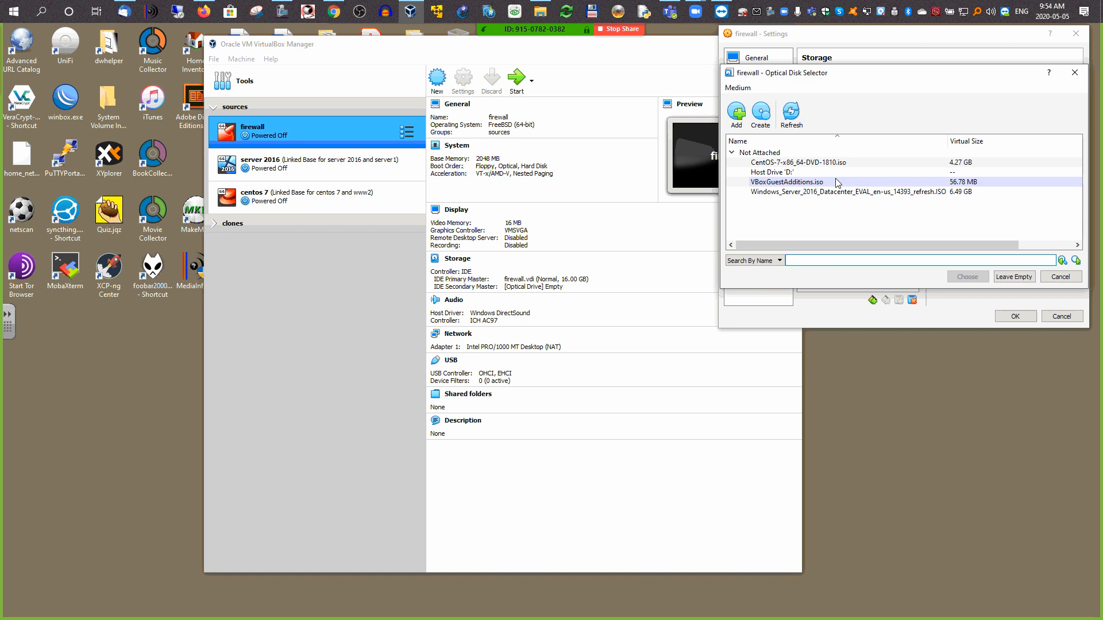
pyautogui.click(736, 112)
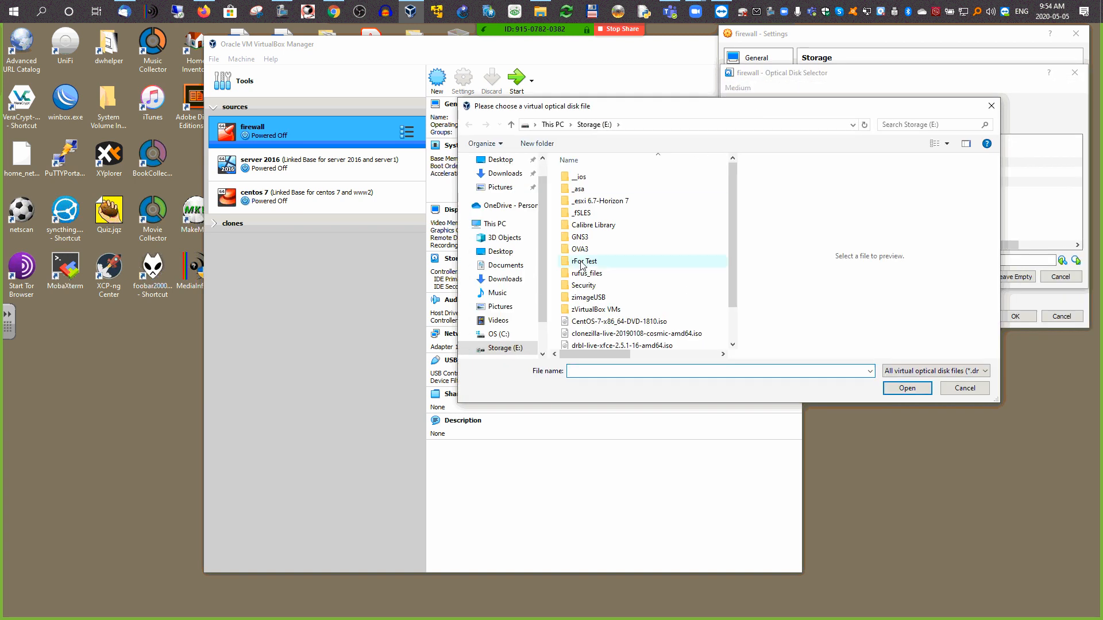
pyautogui.scroll(-1, 546, 289)
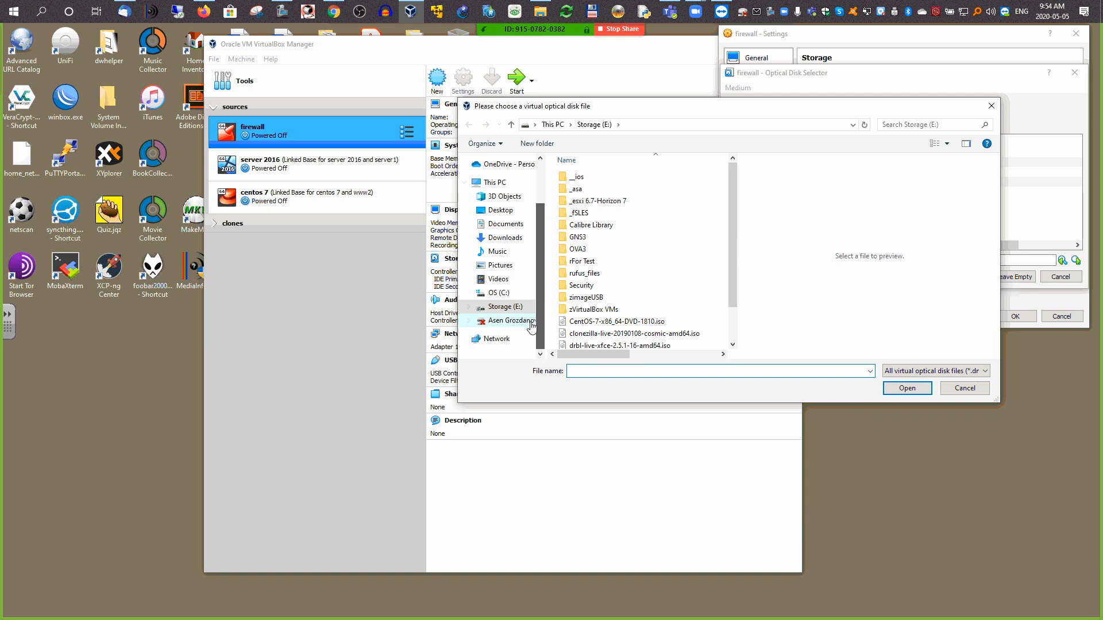
pyautogui.scroll(-2, 511, 322)
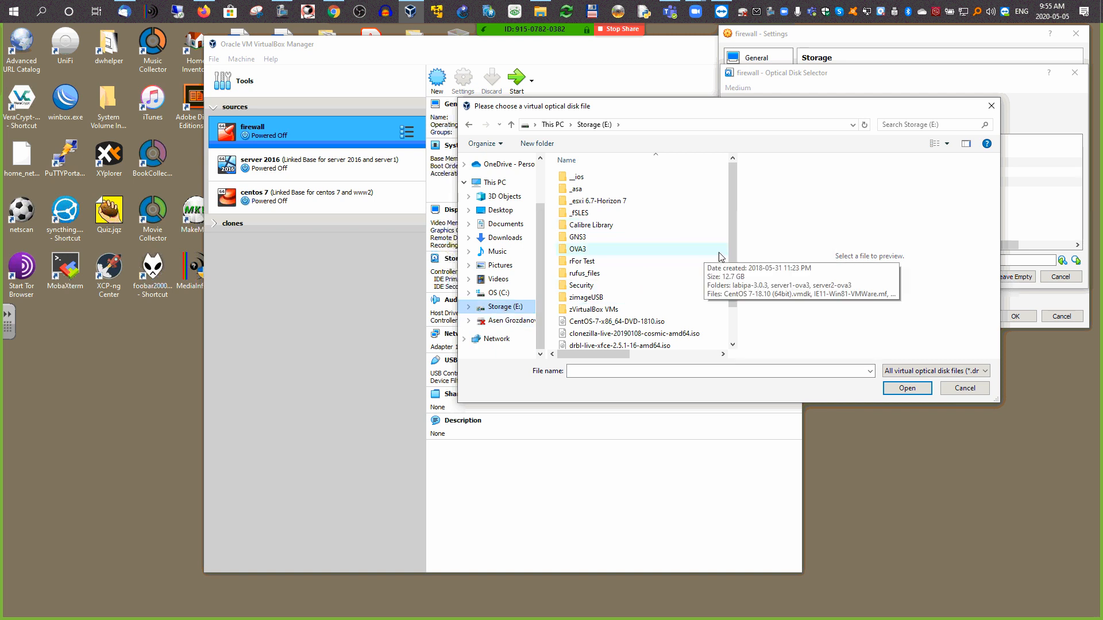
pyautogui.moveTo(733, 253); pyautogui.dragTo(732, 325)
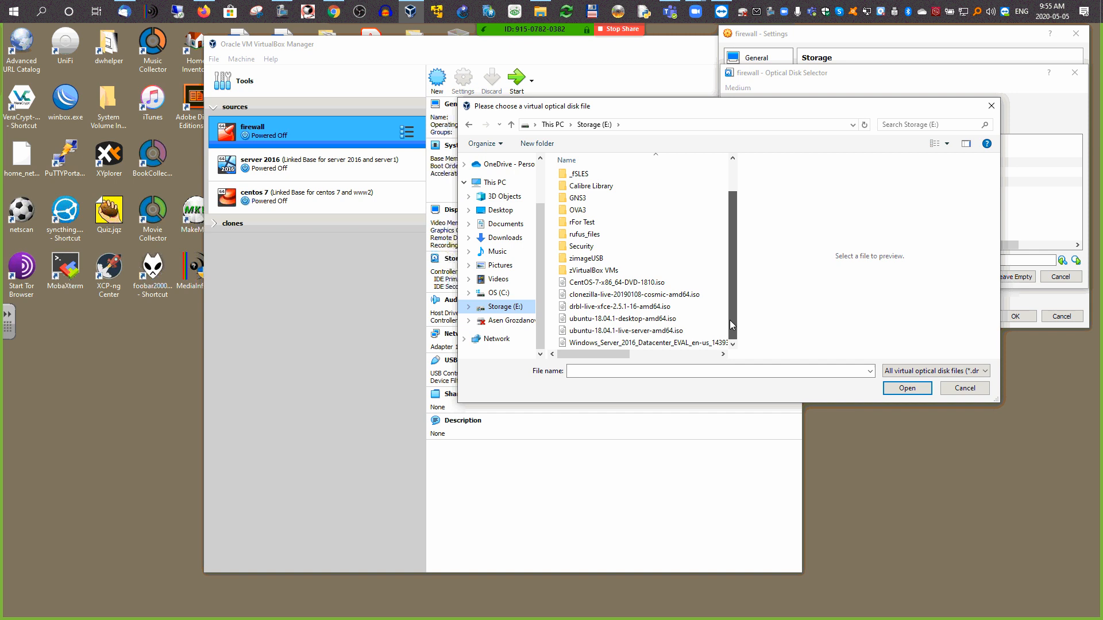
pyautogui.doubleClick(590, 248)
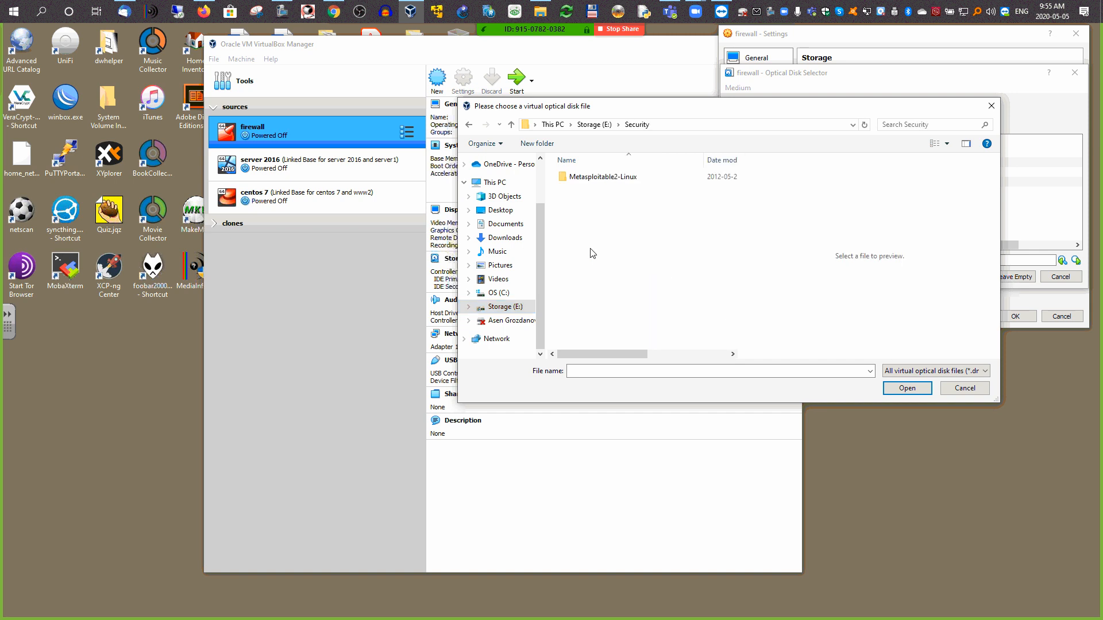
pyautogui.click(469, 124)
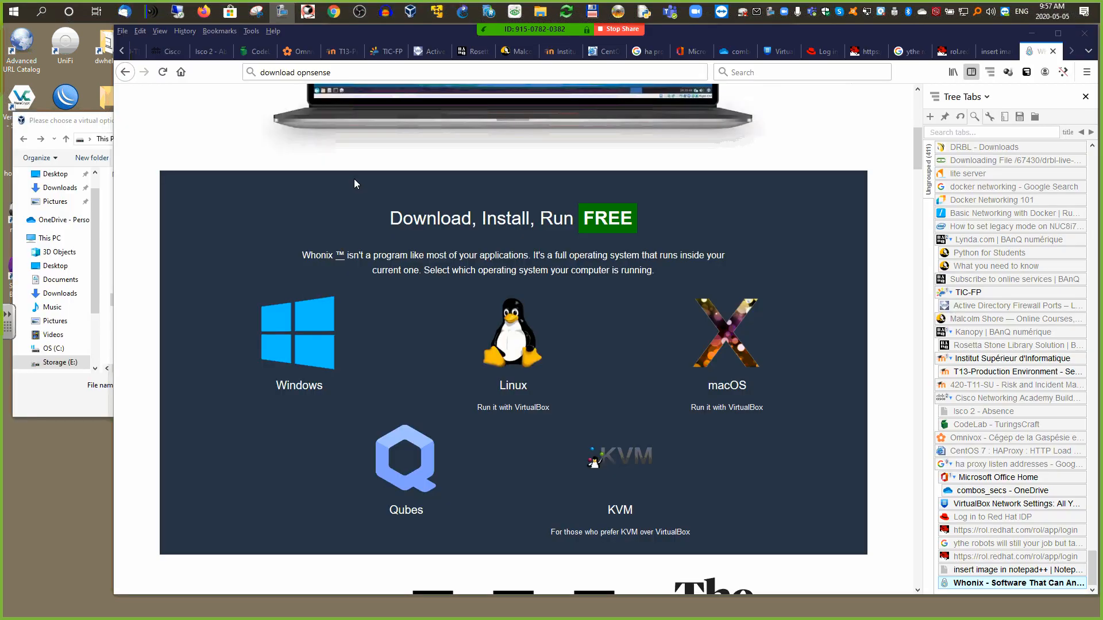
# Step: Search for 'download opnsense' and open the OPNsense download page
pyautogui.click(361, 74)
pyautogui.press('Return')
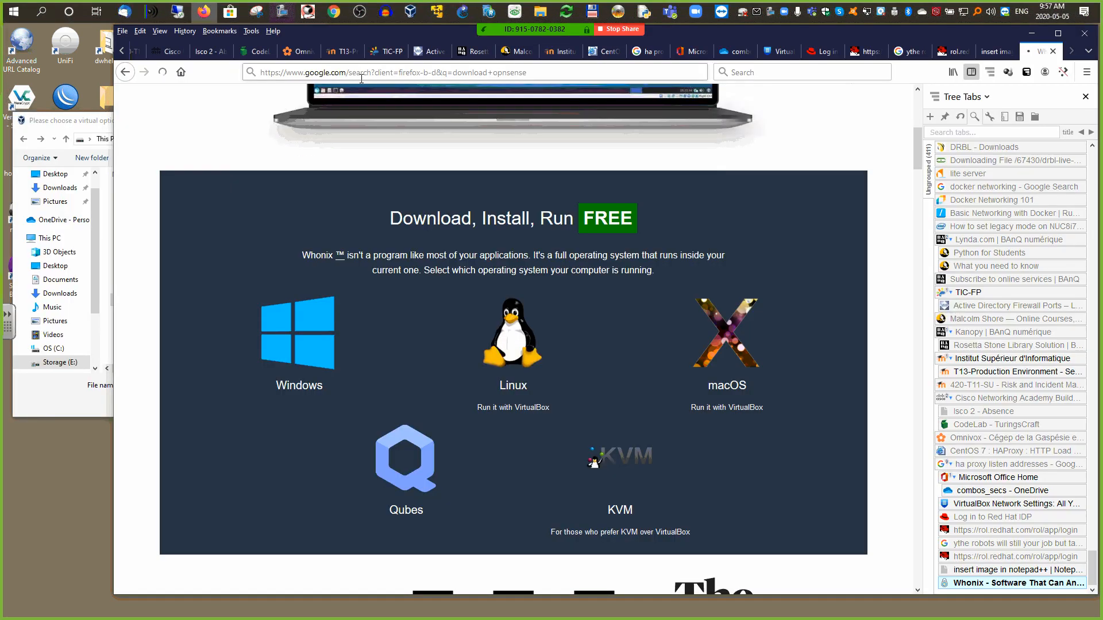
pyautogui.click(282, 208)
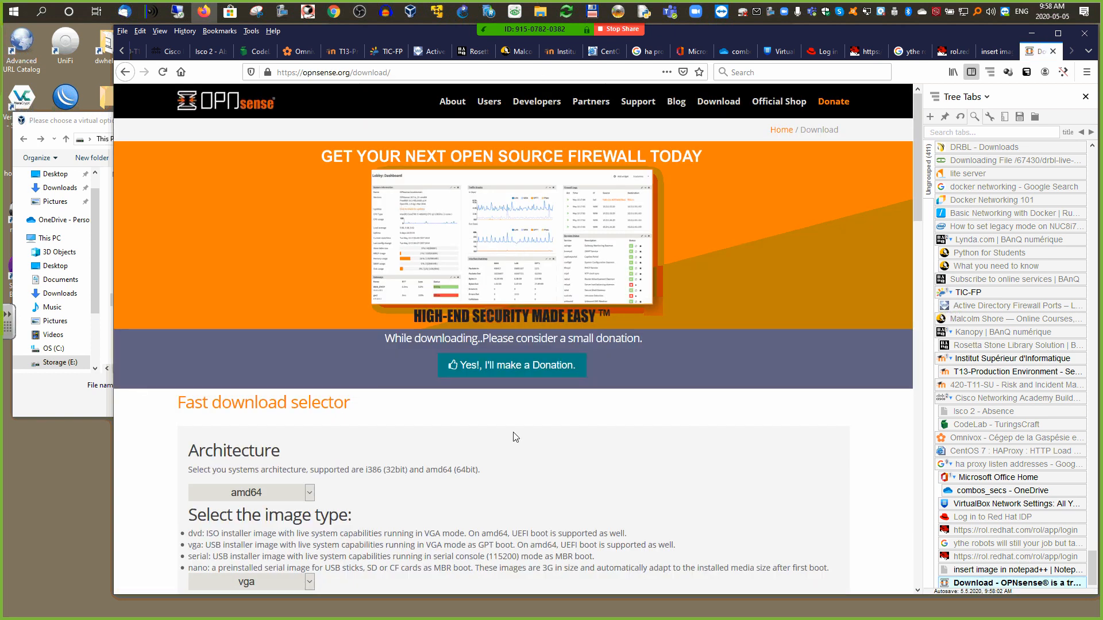
pyautogui.moveTo(915, 187); pyautogui.dragTo(919, 276)
# Step: Download the OPNsense dvd image from the NYC*BUG (East Coast) mirror and show all downloads
pyautogui.click(309, 269)
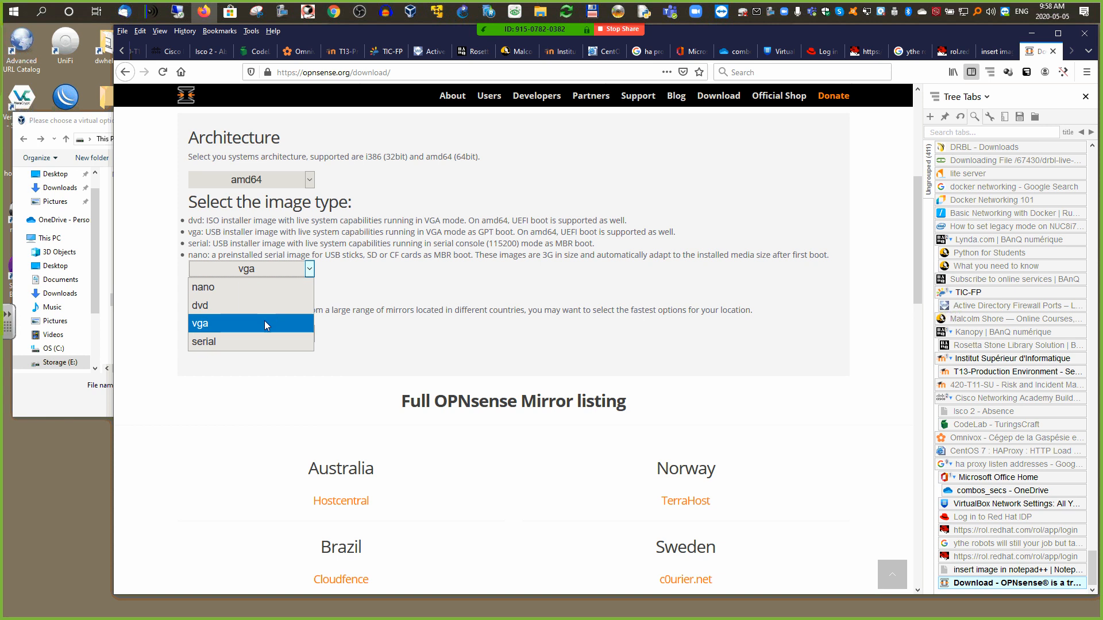
pyautogui.click(246, 309)
pyautogui.click(309, 333)
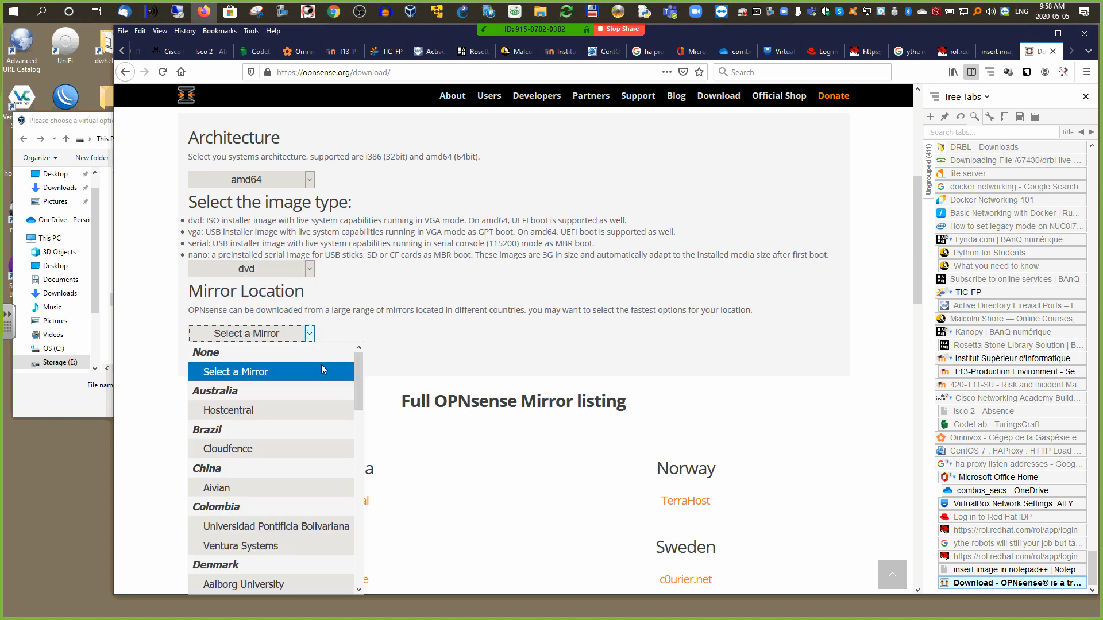
pyautogui.moveTo(358, 374); pyautogui.dragTo(345, 556)
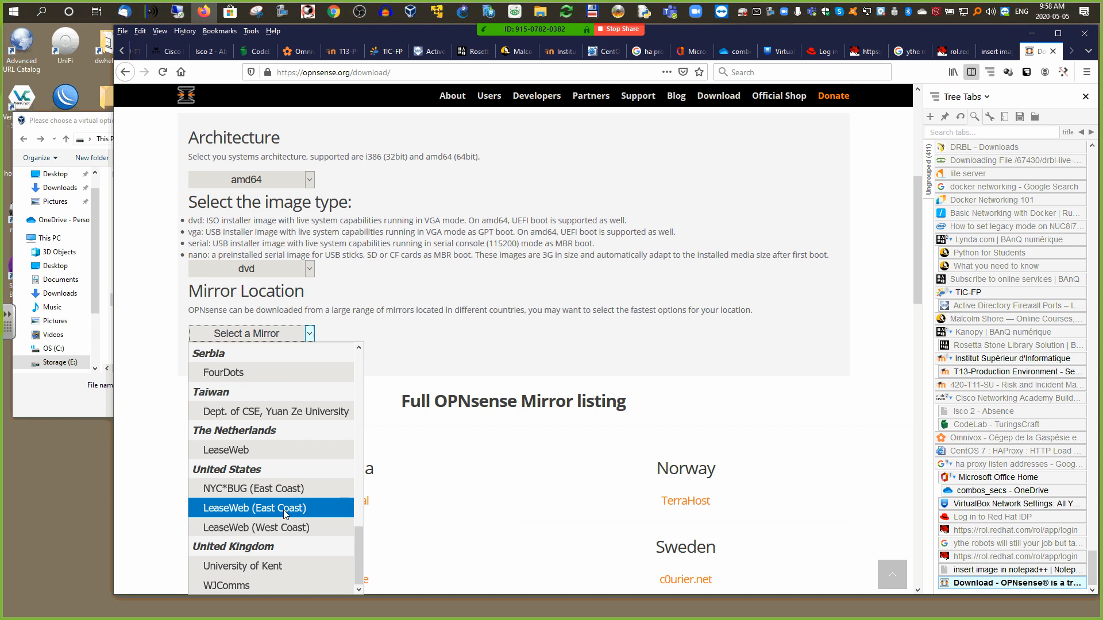
pyautogui.click(282, 491)
pyautogui.click(232, 372)
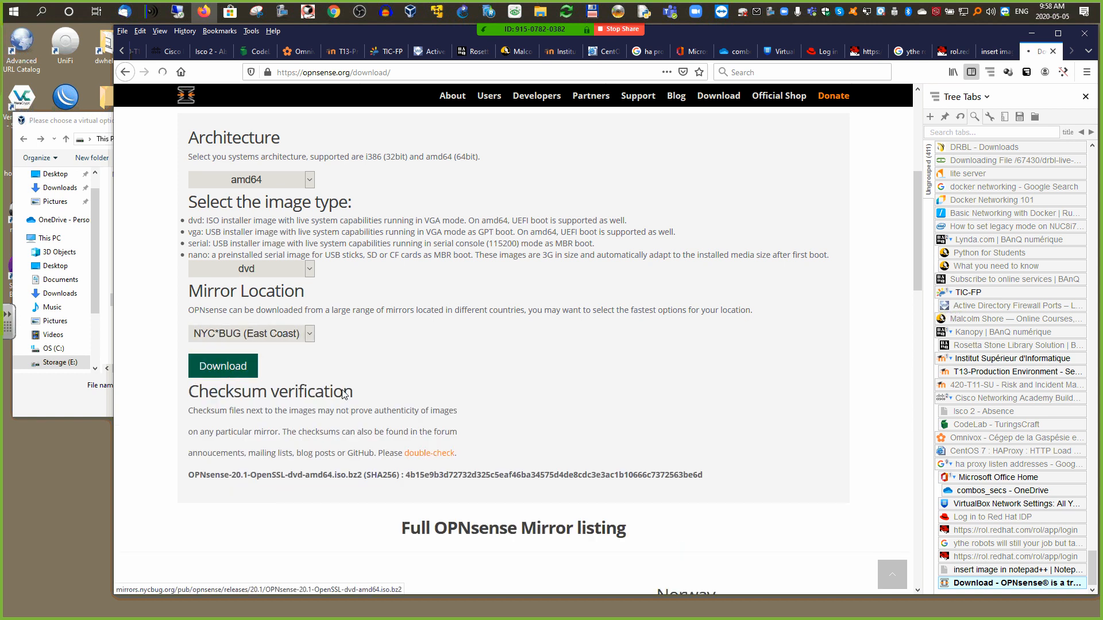
pyautogui.click(695, 391)
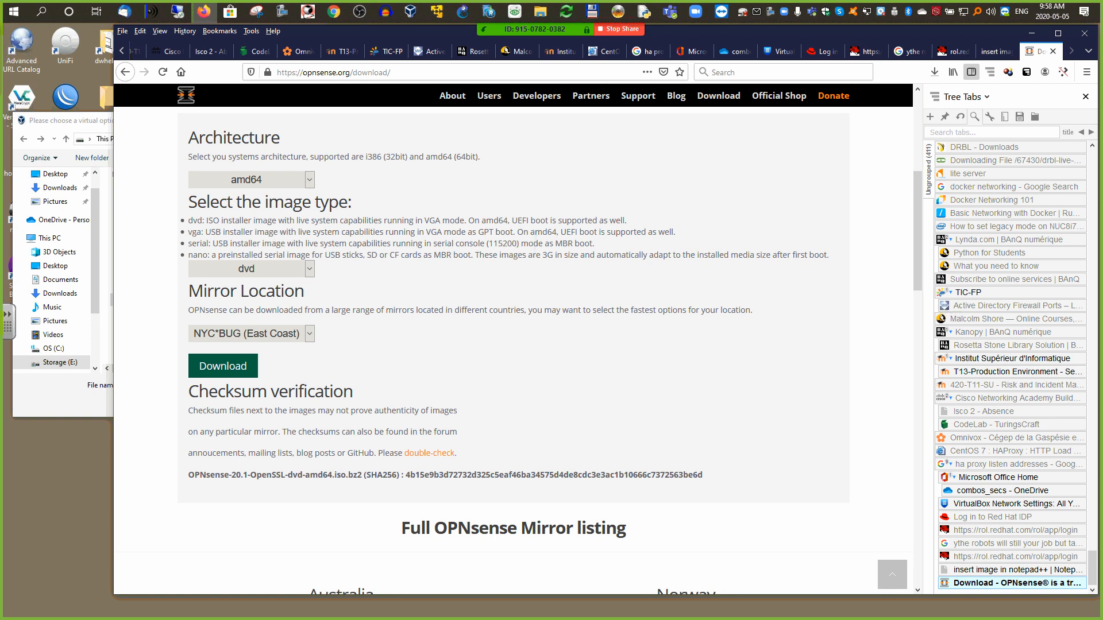
pyautogui.click(934, 76)
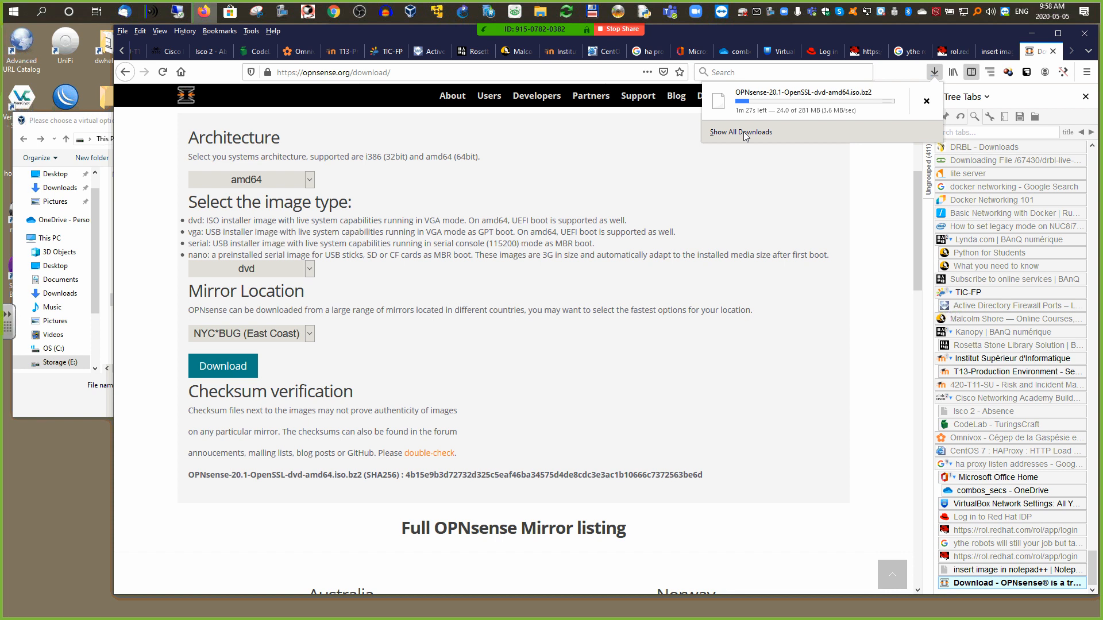
pyautogui.click(743, 132)
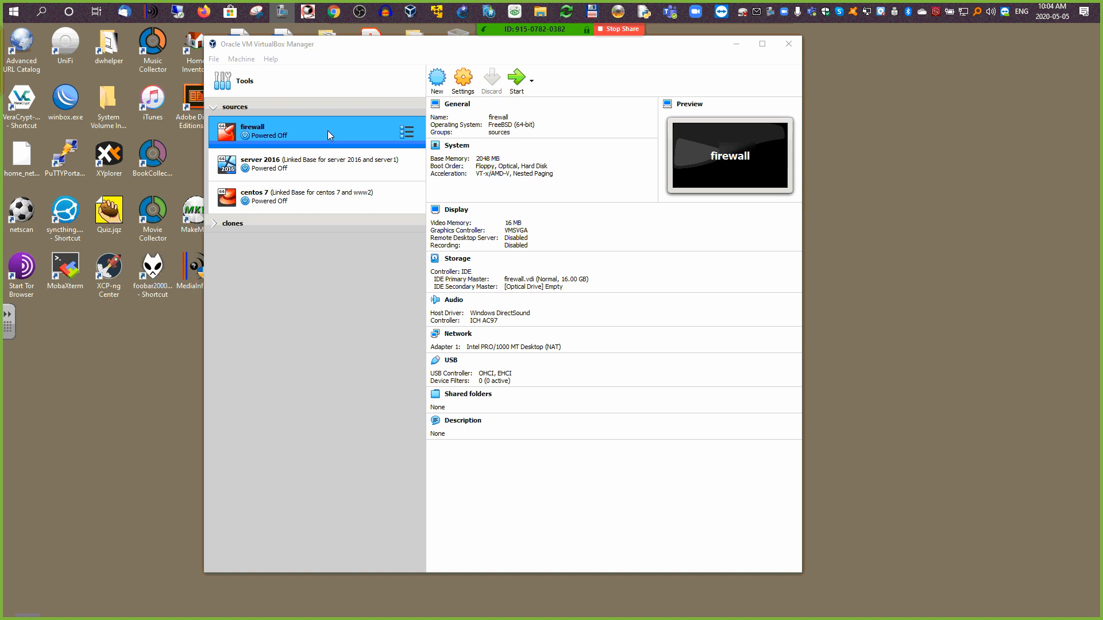
# Step: Show the firewall VM's Network settings with Adapter 1 on NAT, then switch to Firefox
pyautogui.click(458, 86)
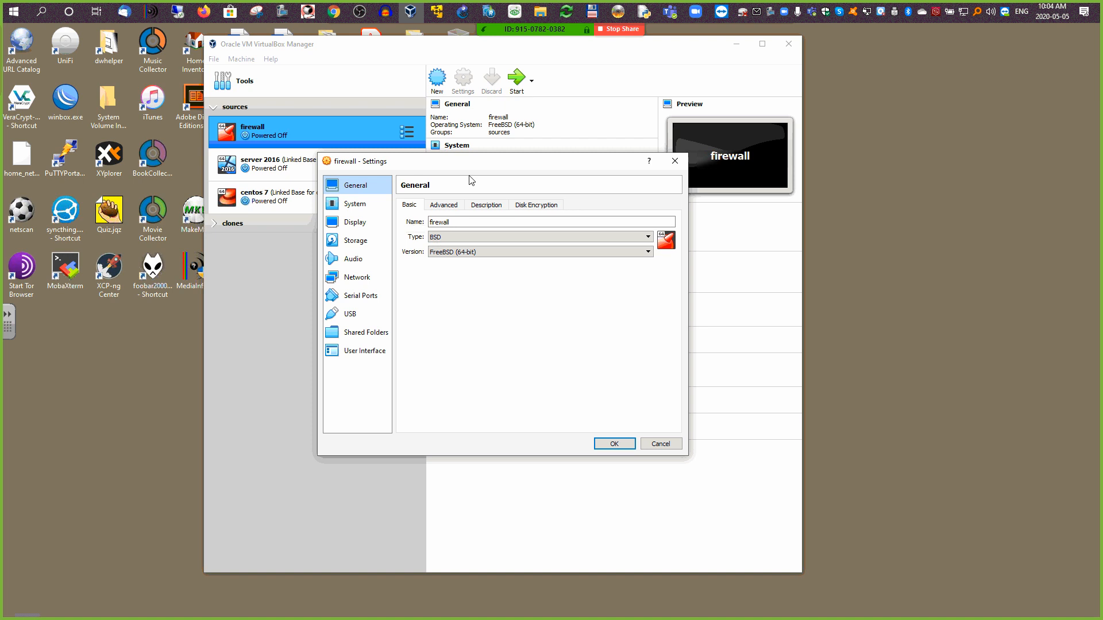
pyautogui.moveTo(448, 164); pyautogui.dragTo(837, 65)
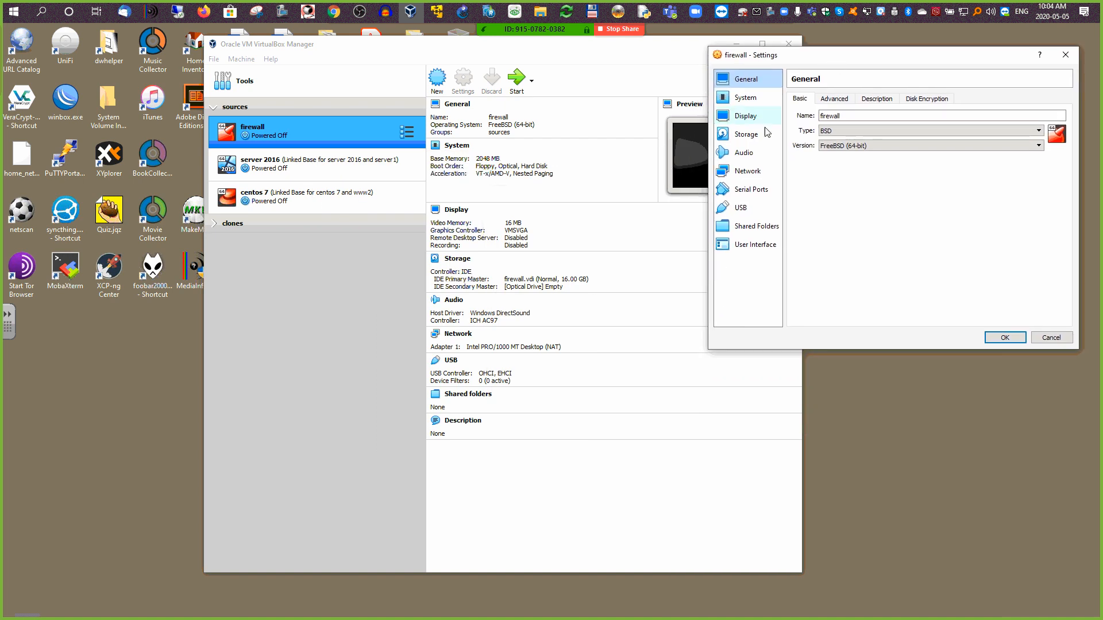
pyautogui.click(767, 171)
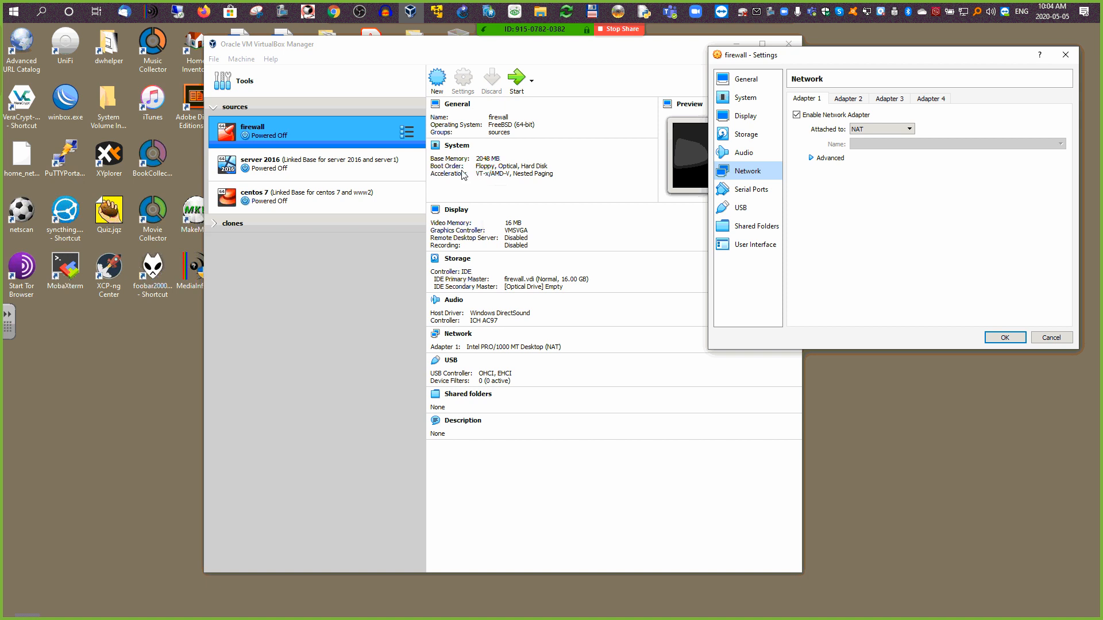
pyautogui.click(203, 12)
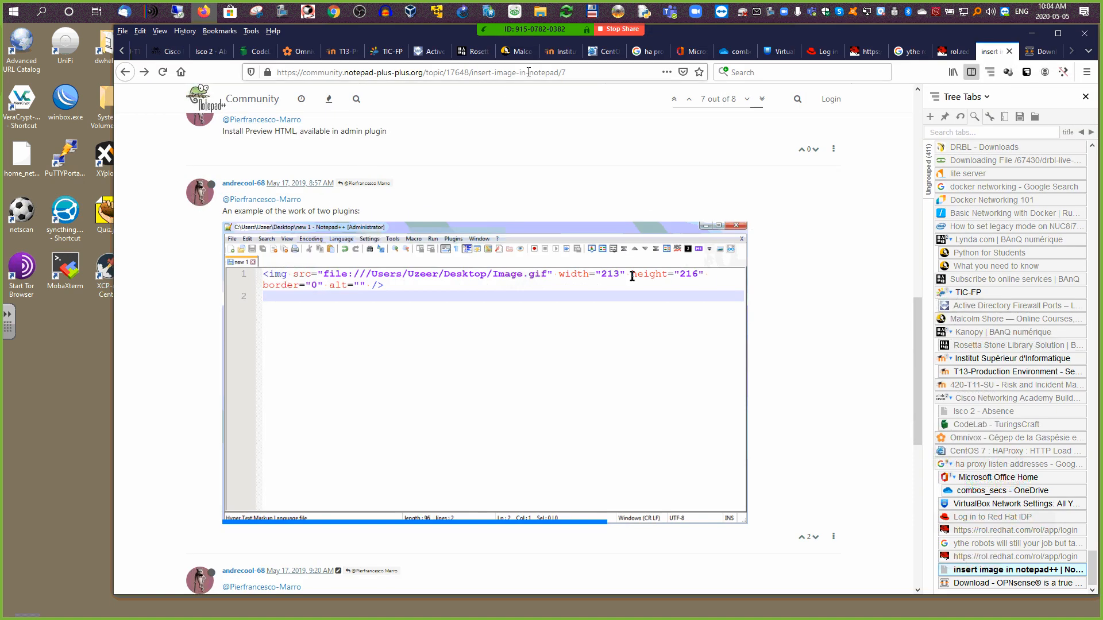
# Step: Open the course's '06. Check the Knowledge' practical evaluation diagram, then minimise Firefox
pyautogui.click(393, 52)
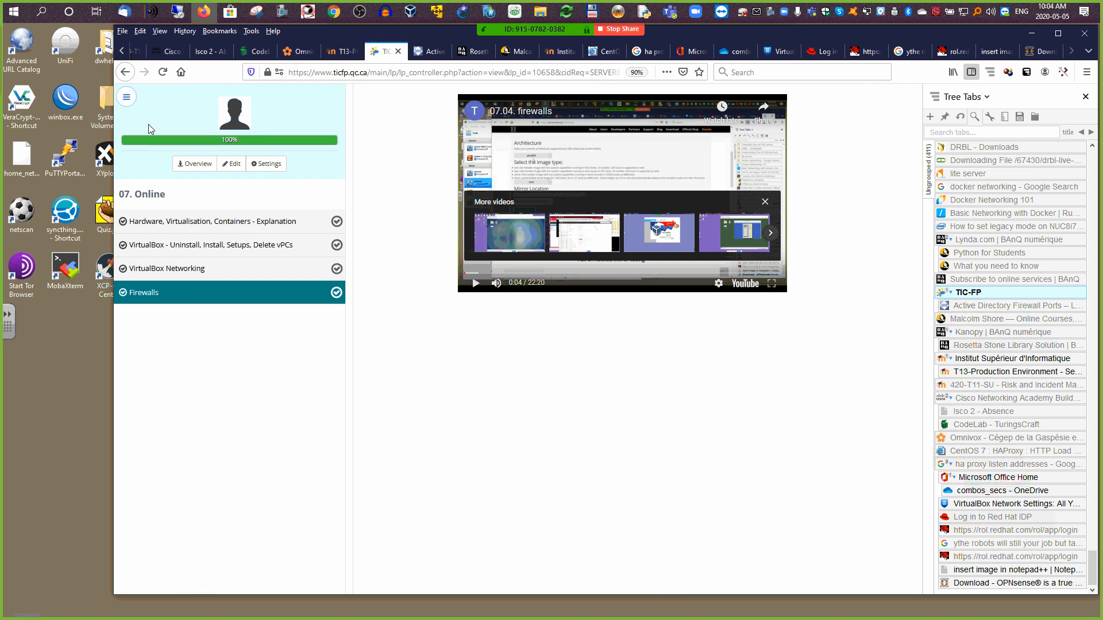
pyautogui.click(129, 97)
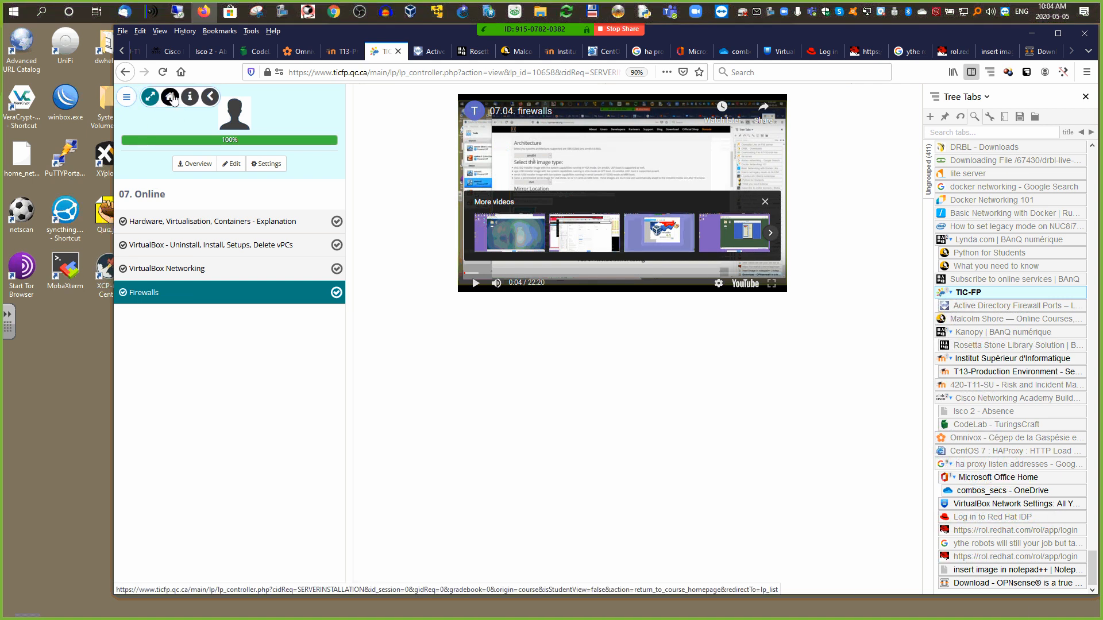
pyautogui.click(170, 97)
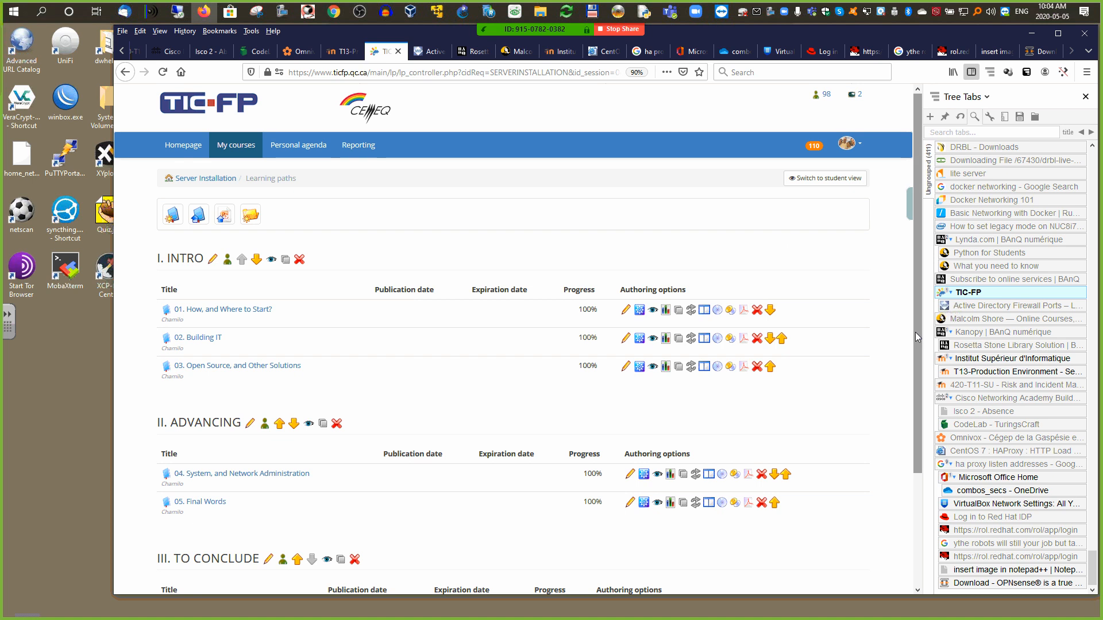
pyautogui.scroll(-3, 915, 332)
pyautogui.click(230, 466)
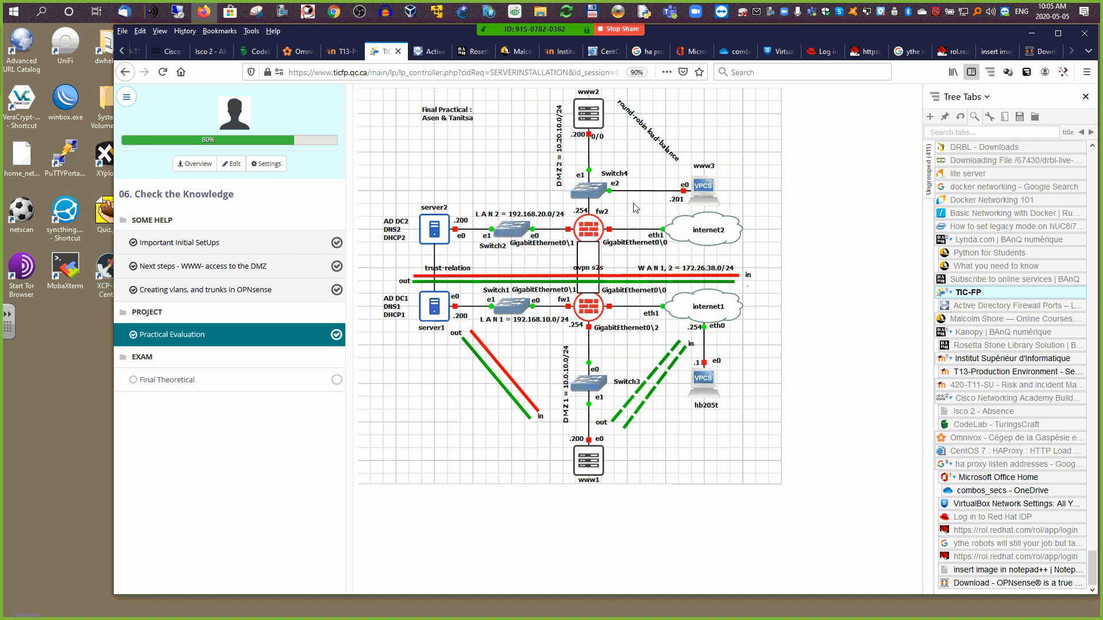
pyautogui.click(1034, 34)
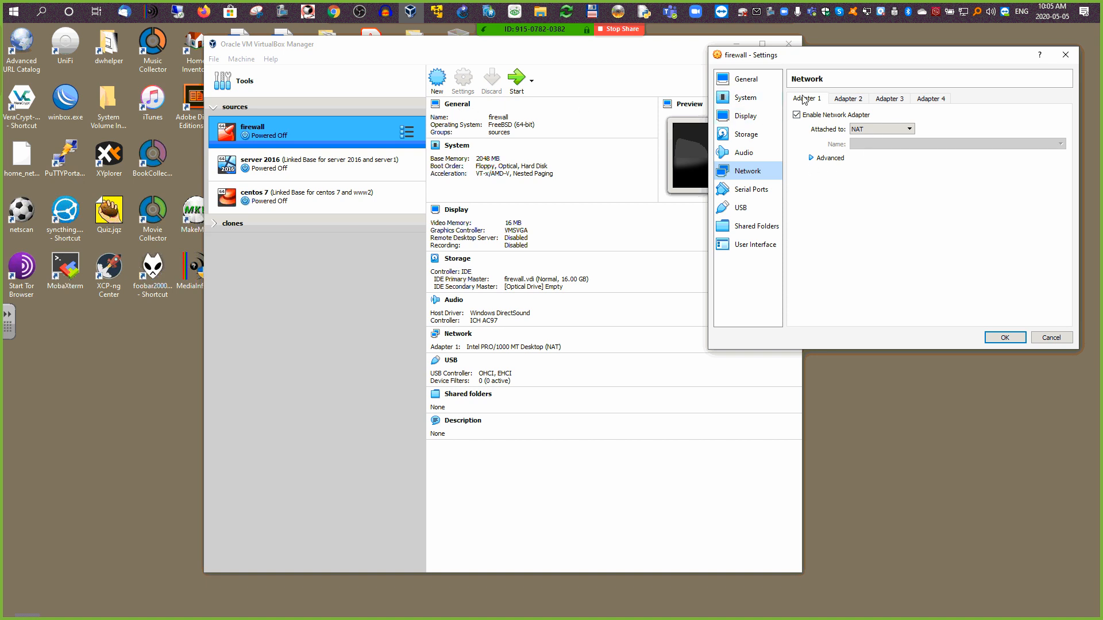
# Step: Expand Adapter 1's advanced options, select its MAC address, then view the disabled Adapter 2
pyautogui.click(811, 158)
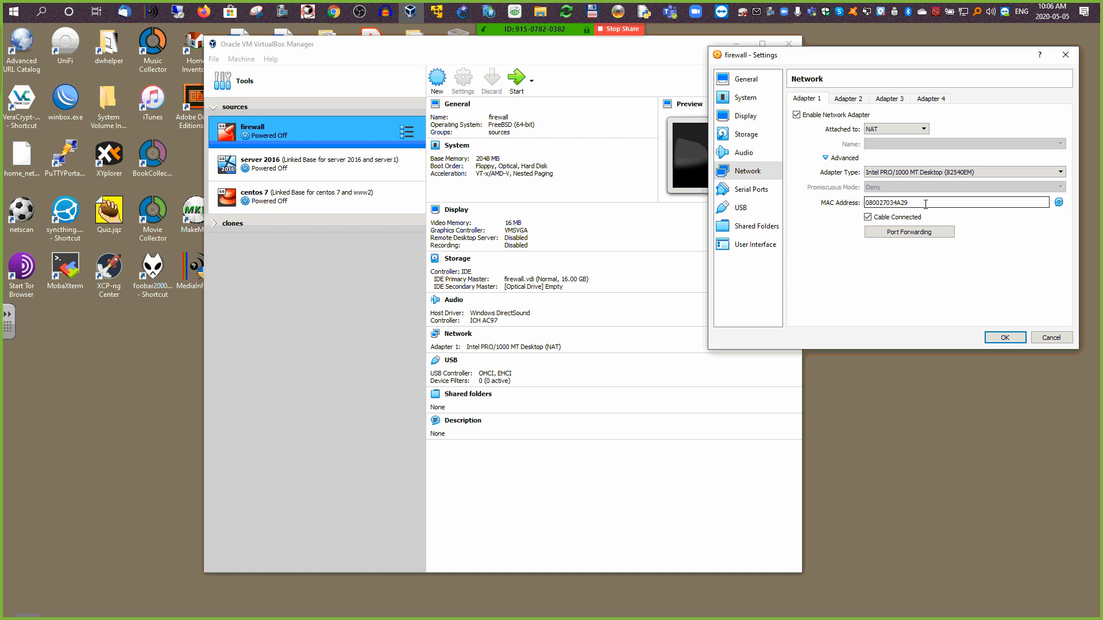
pyautogui.doubleClick(902, 203)
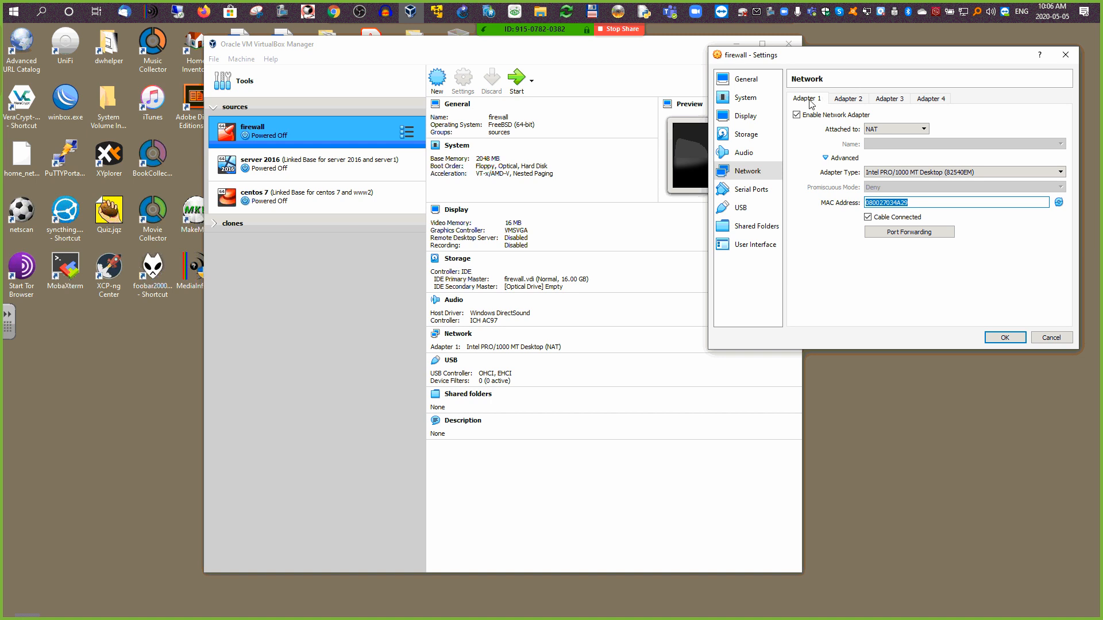
pyautogui.click(848, 101)
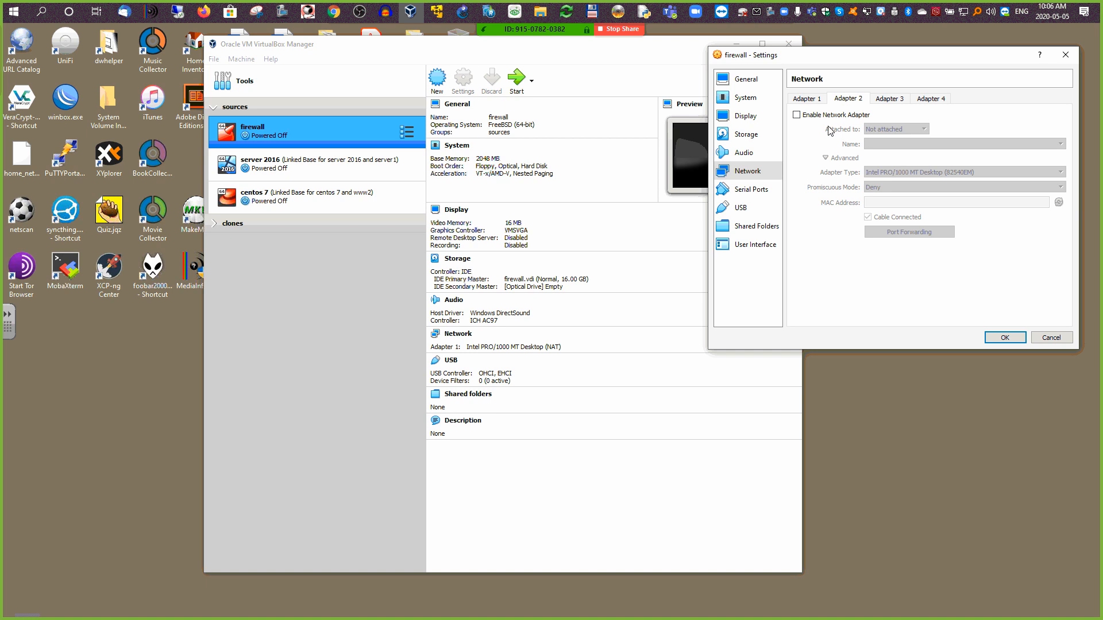
# Step: Enable Adapter 2 and attach it as a Bridged Adapter on the Realtek PCIe GbE controller
pyautogui.click(798, 99)
pyautogui.click(847, 99)
pyautogui.click(796, 115)
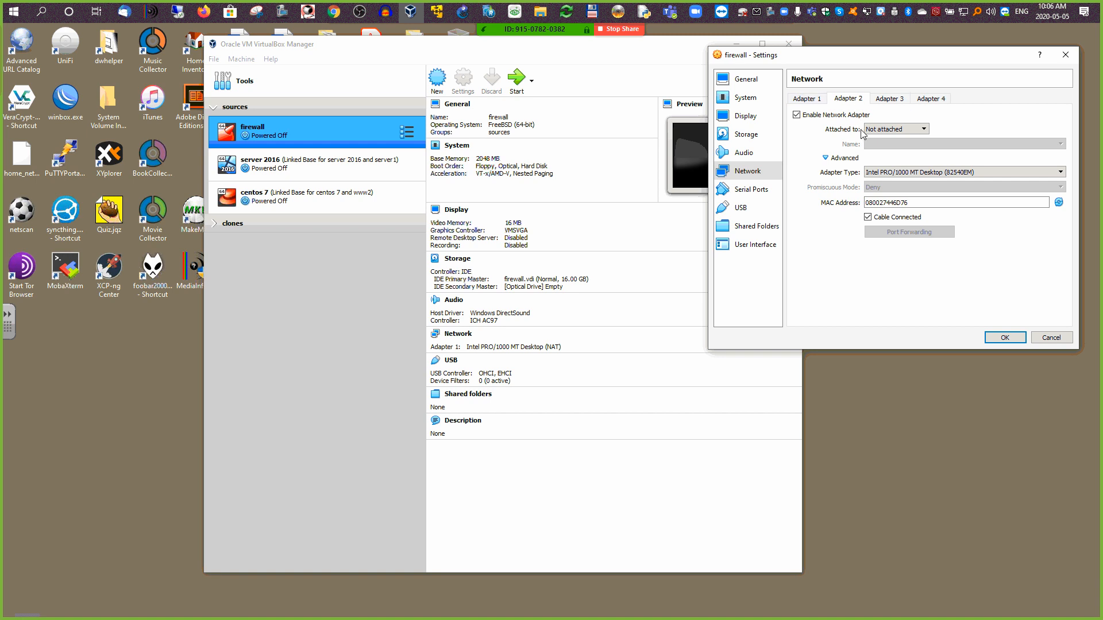
pyautogui.click(895, 129)
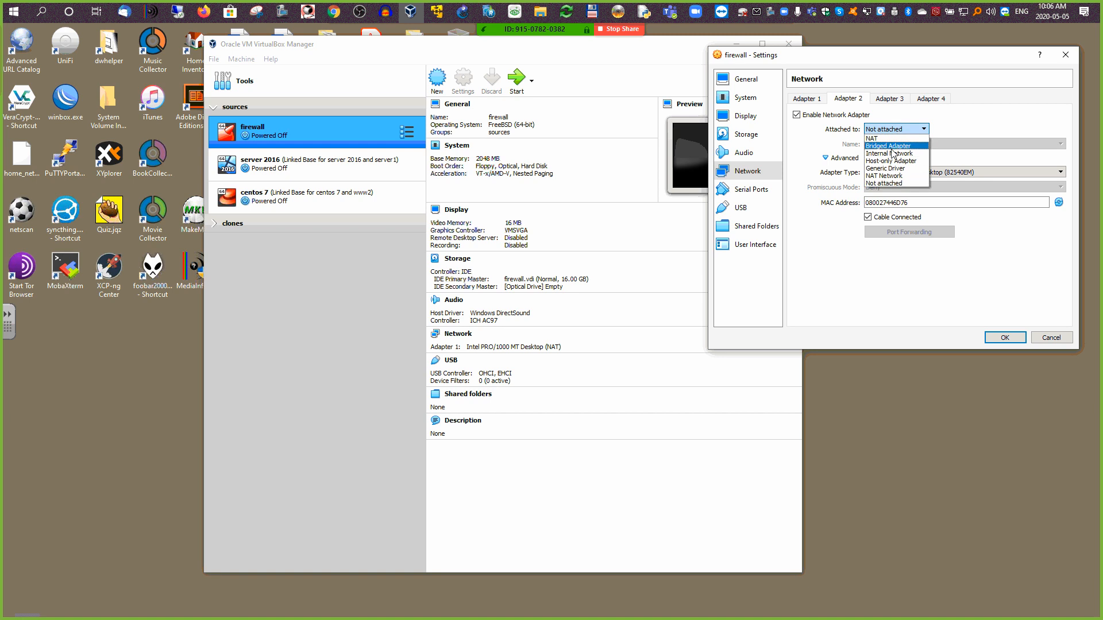
pyautogui.click(889, 146)
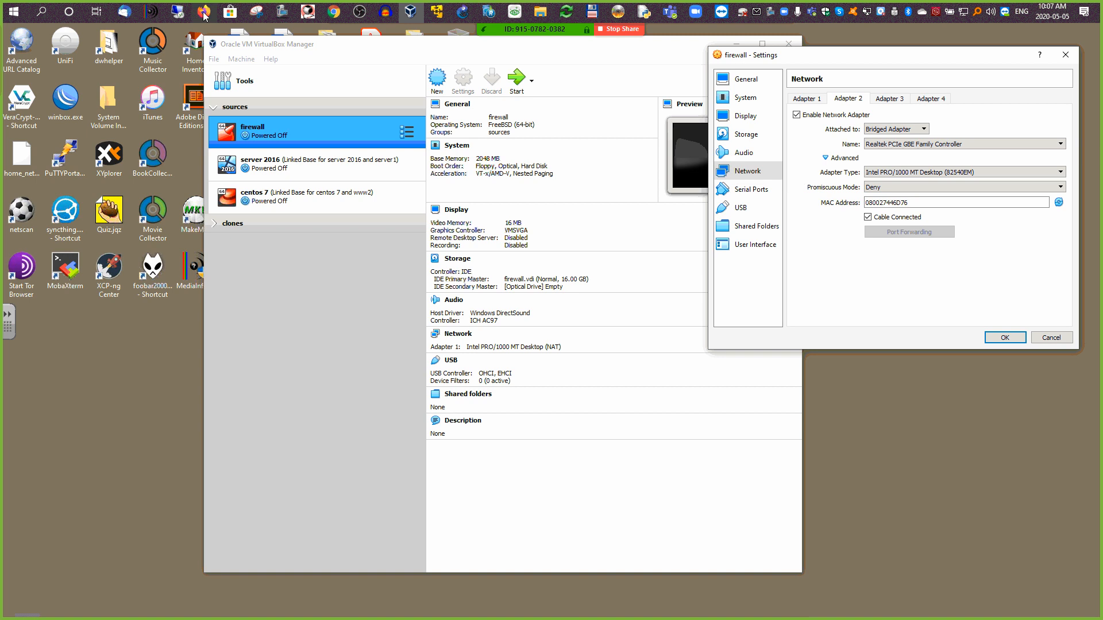
# Step: Keep Adapter 1 attached to NAT and save the network settings
pyautogui.click(12, 12)
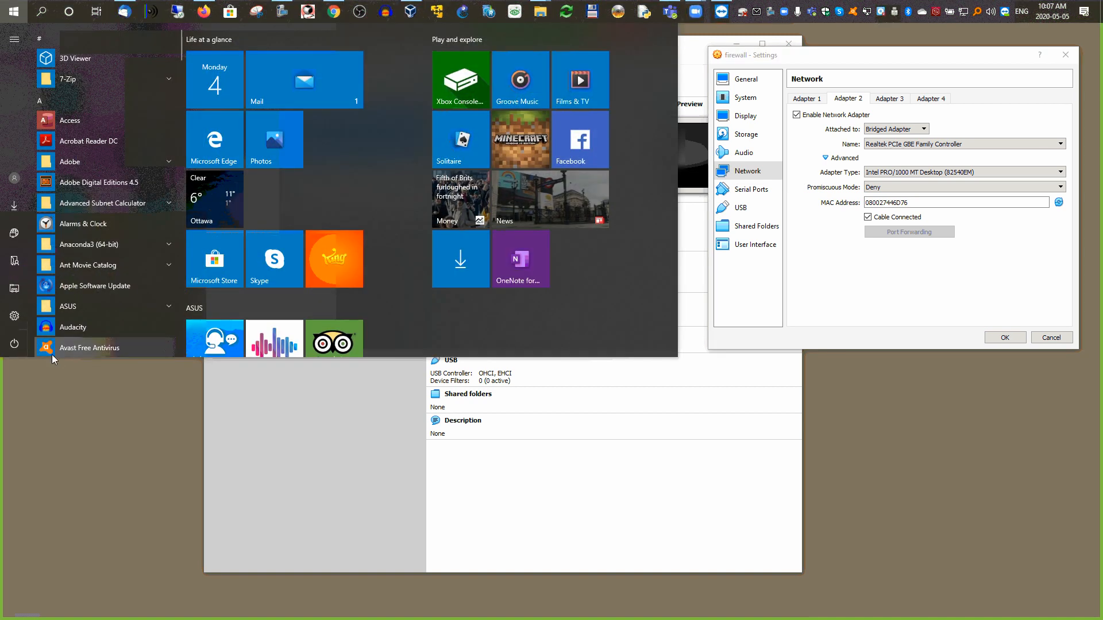
pyautogui.click(845, 306)
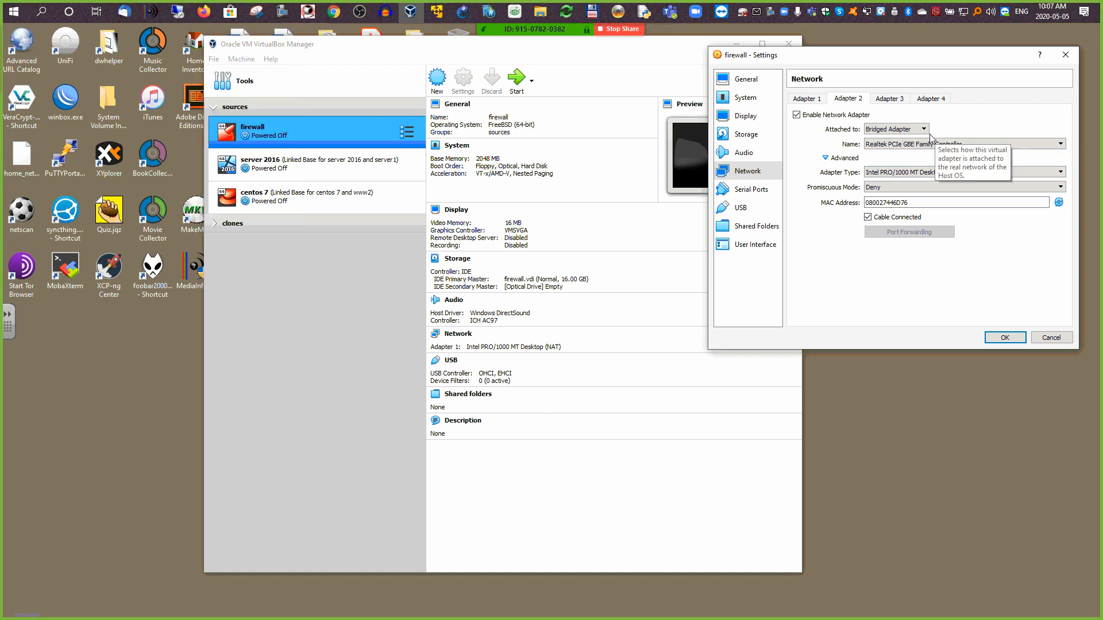
pyautogui.click(806, 100)
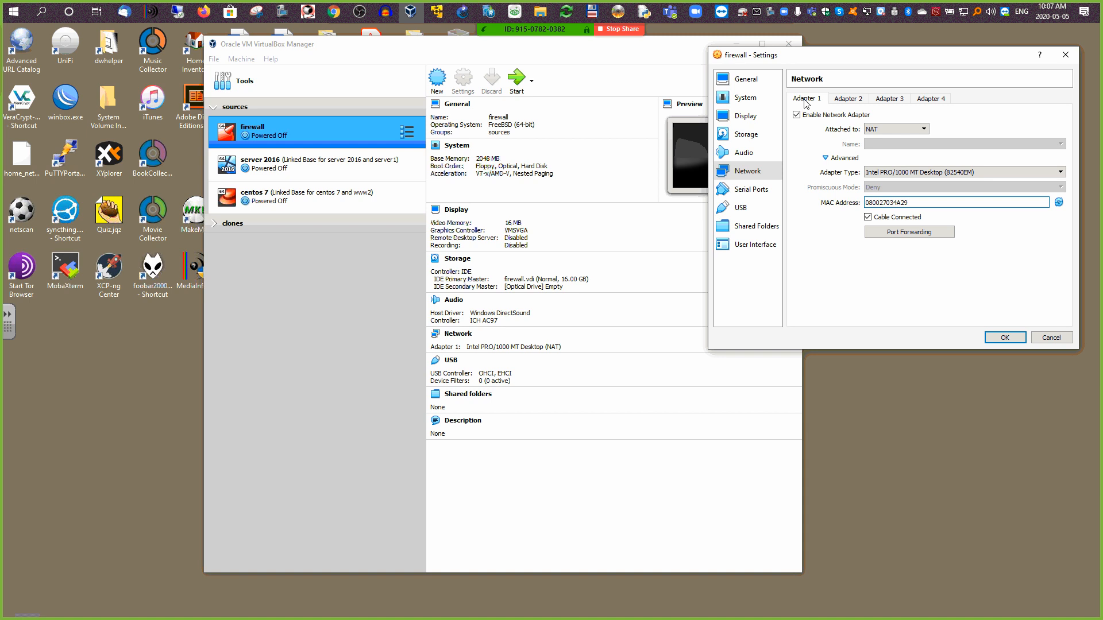
pyautogui.click(910, 132)
pyautogui.click(910, 133)
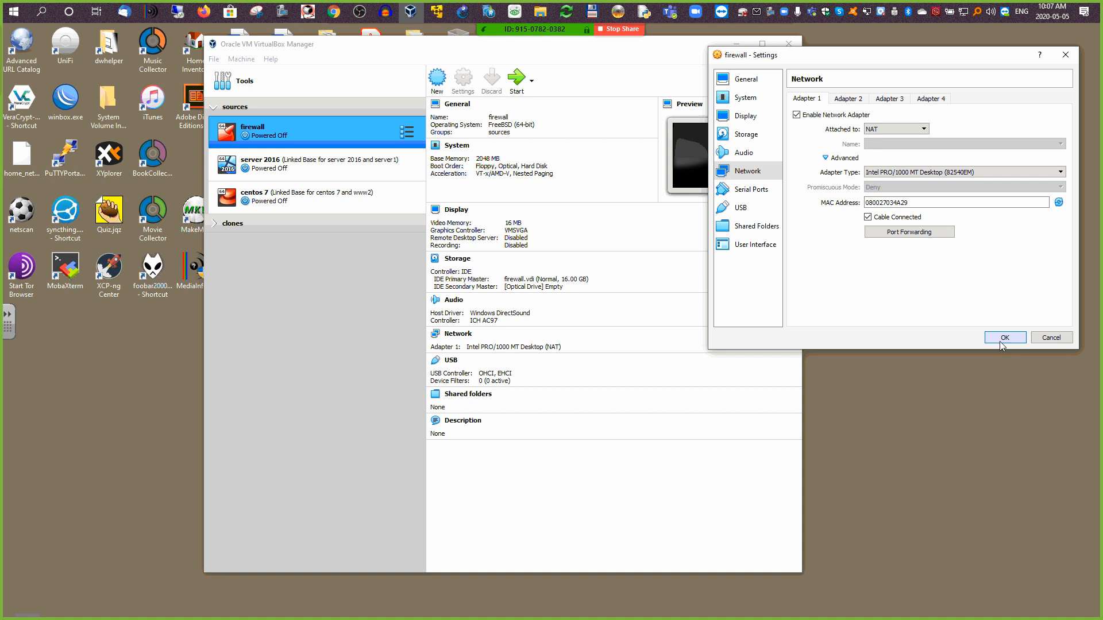
pyautogui.click(1000, 340)
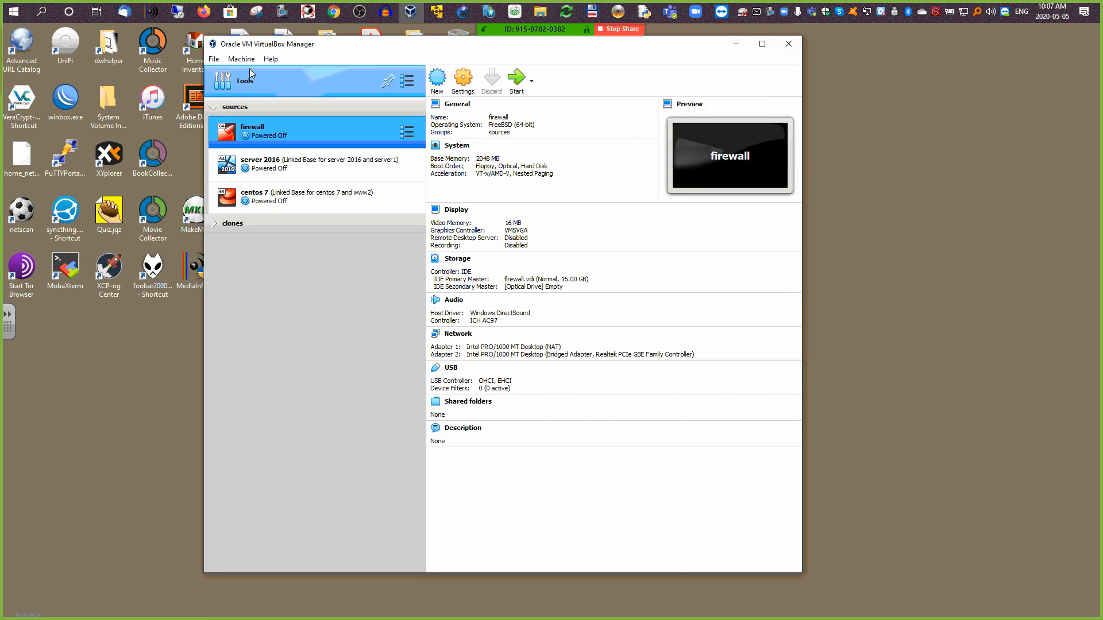
# Step: Open File > Host Network Manager and move it aside to show the three host-only adapters
pyautogui.click(214, 59)
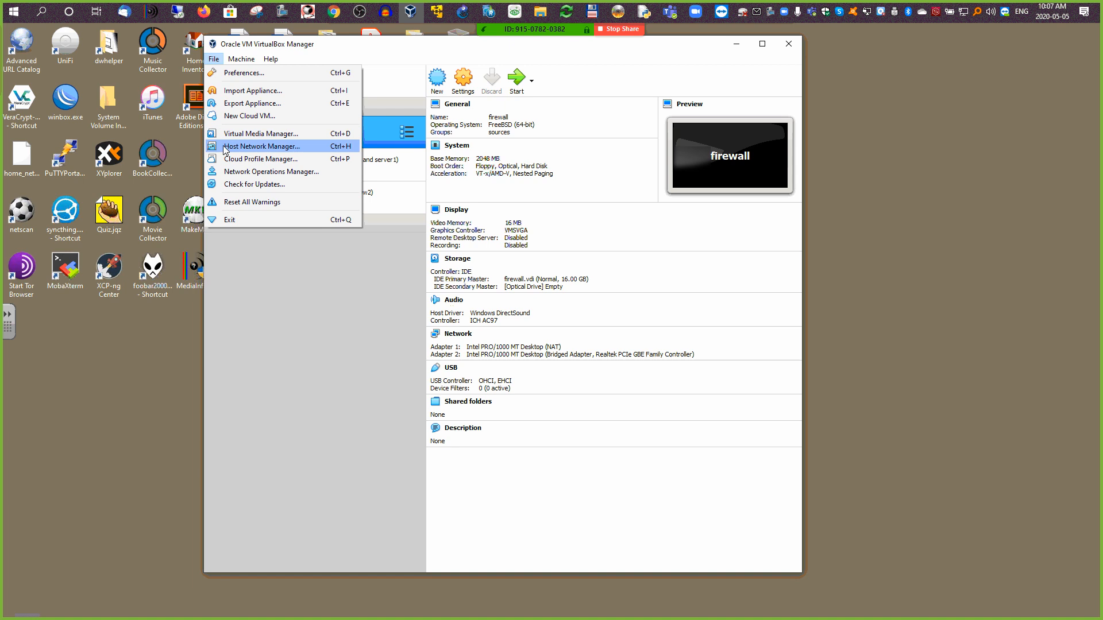
pyautogui.click(262, 147)
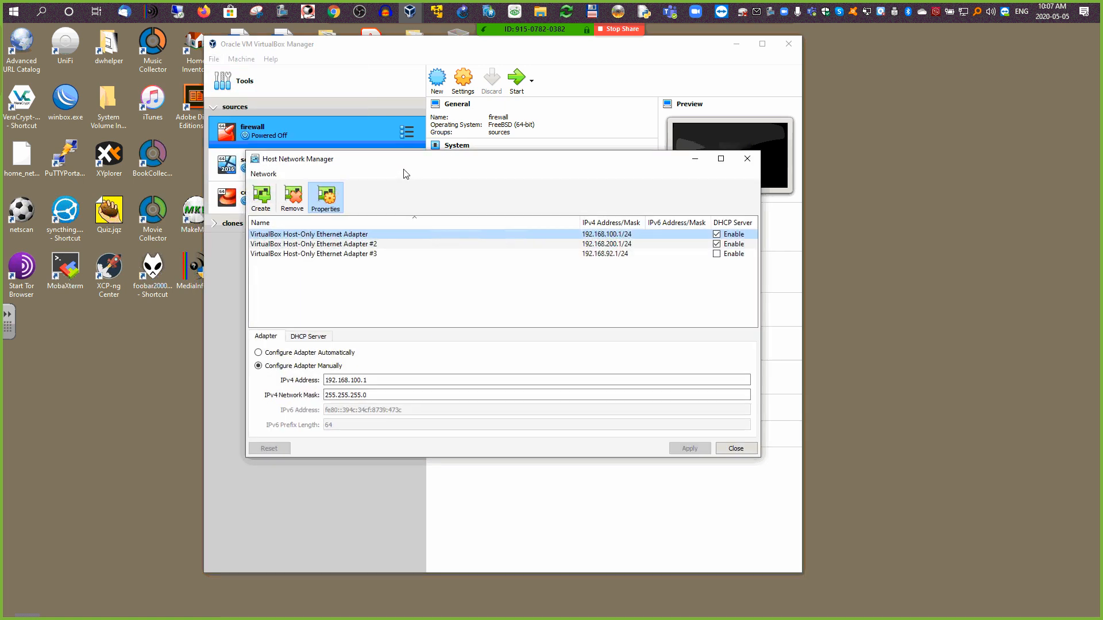
pyautogui.moveTo(538, 166); pyautogui.dragTo(861, 68)
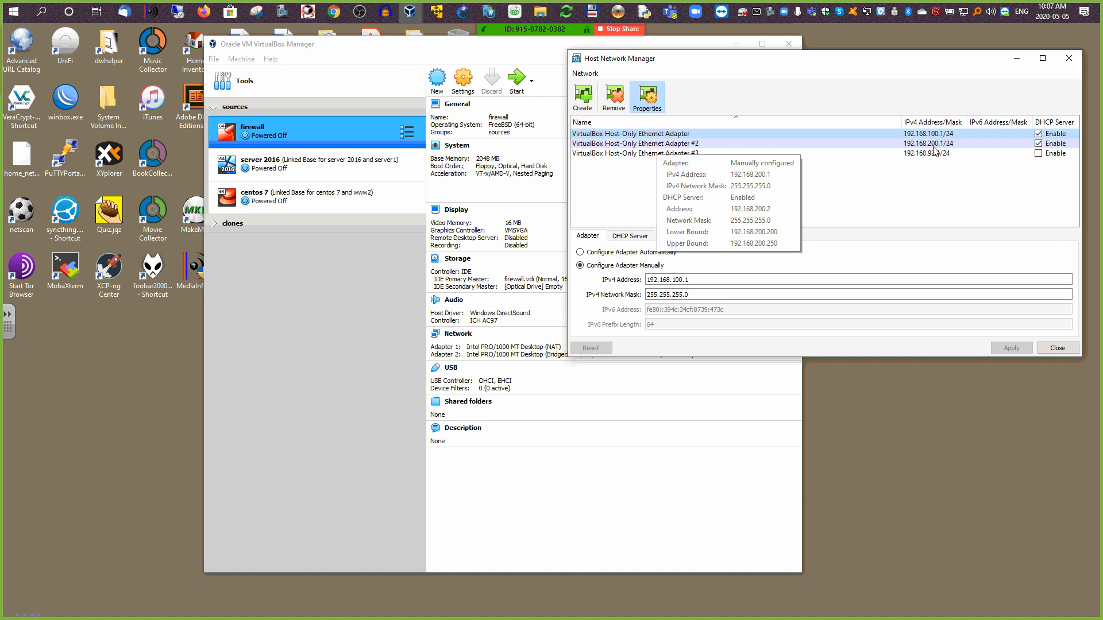
pyautogui.moveTo(665, 159)
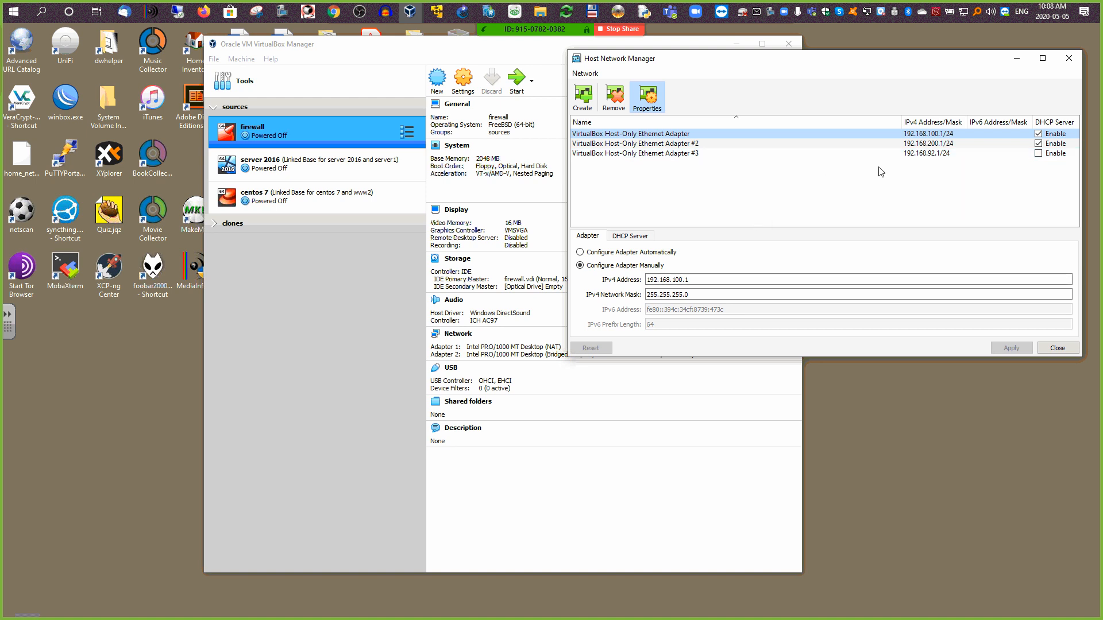
# Step: Create host-only Adapter #4 (192.168.115.1/24) after reviewing Adapter #3's settings
pyautogui.moveTo(611, 156)
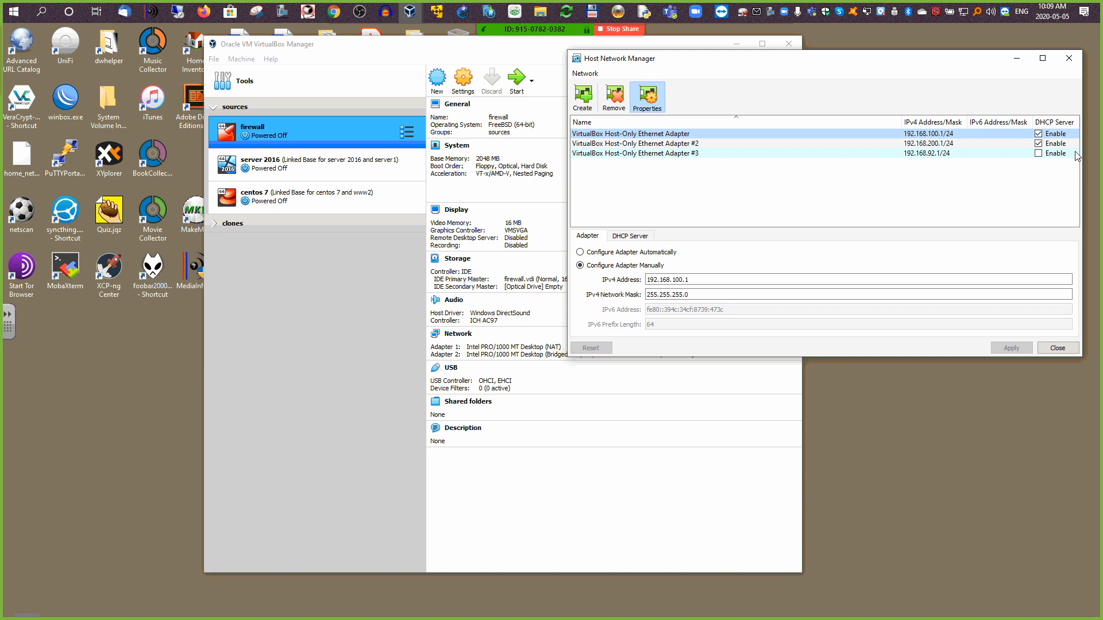
pyautogui.click(678, 154)
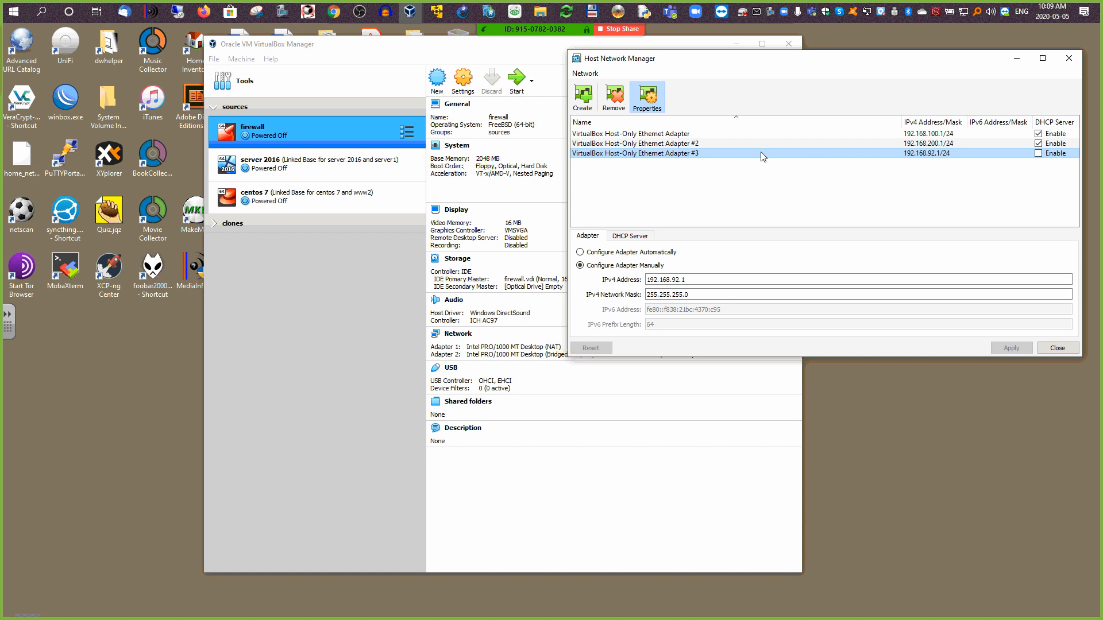
pyautogui.moveTo(763, 157)
pyautogui.moveTo(680, 157)
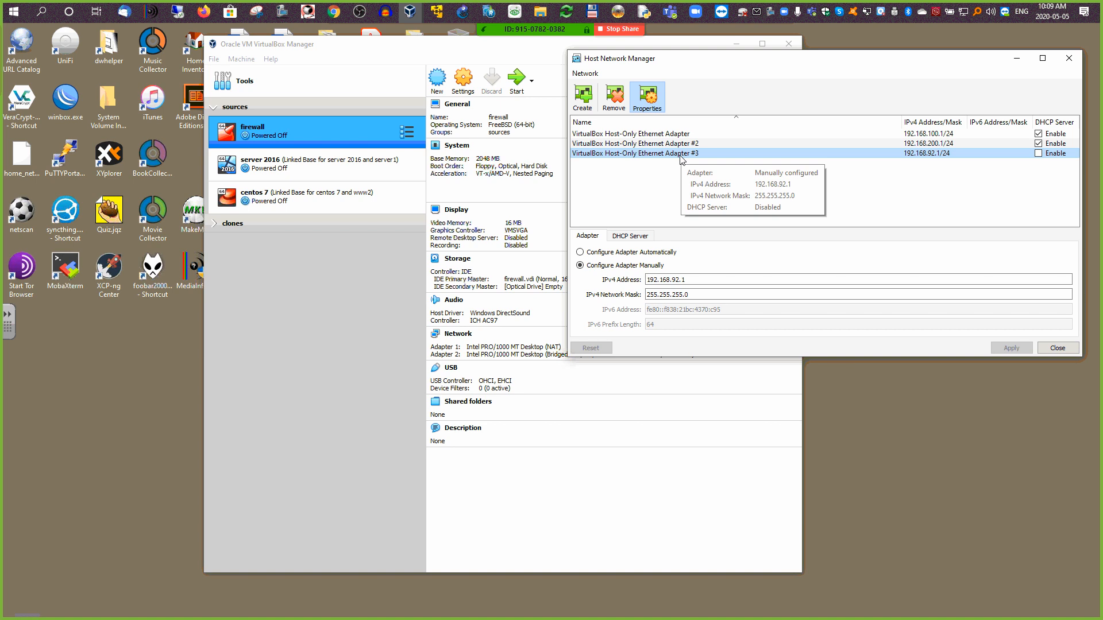
pyautogui.click(582, 97)
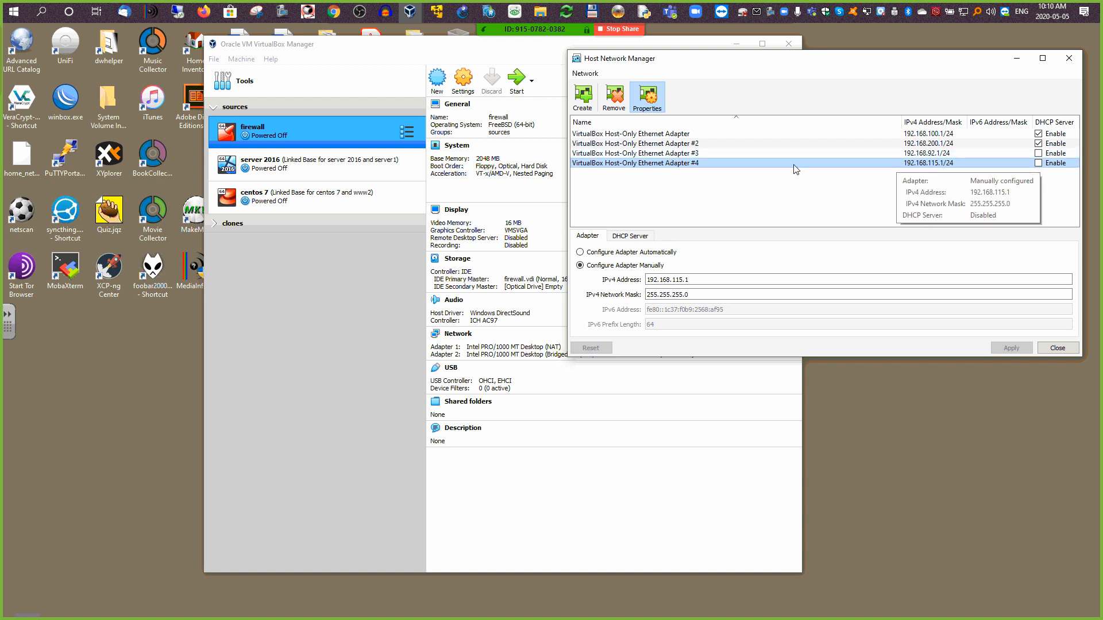
pyautogui.click(682, 154)
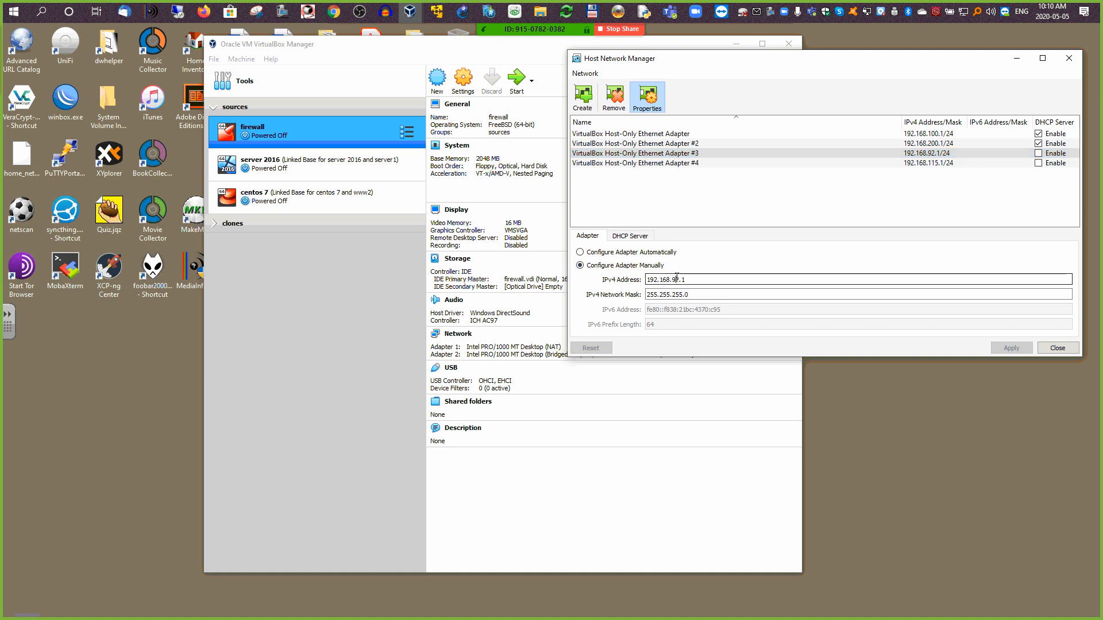
# Step: Change Adapter #3's IPv4 address to 192.168.50.1 with mask 255.255.255.0 and apply it
pyautogui.doubleClick(676, 279)
pyautogui.write('50')
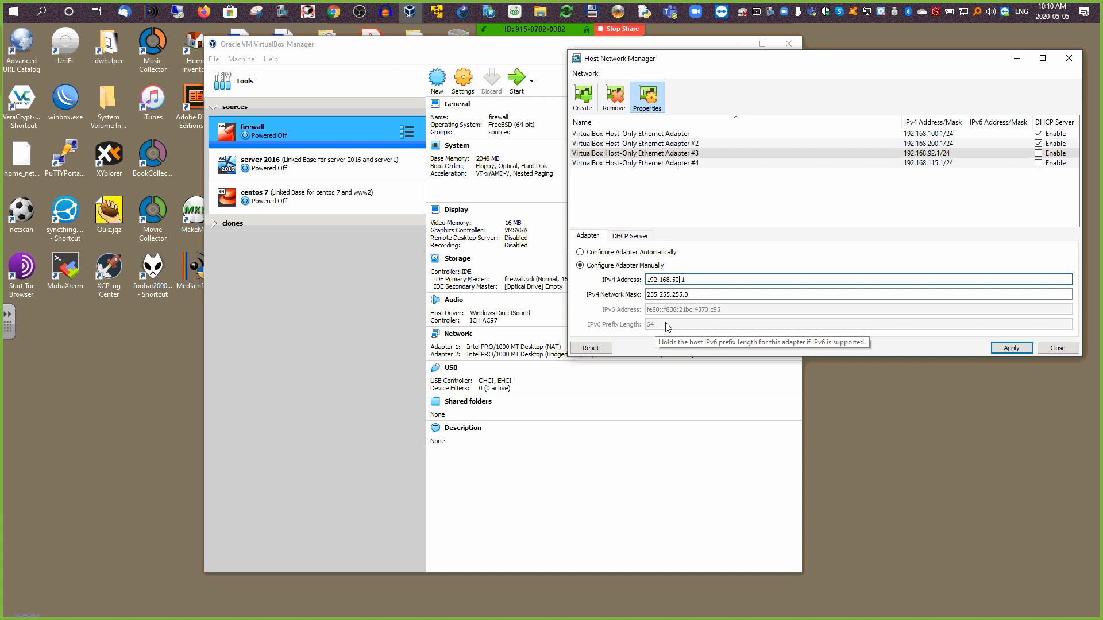
pyautogui.click(626, 239)
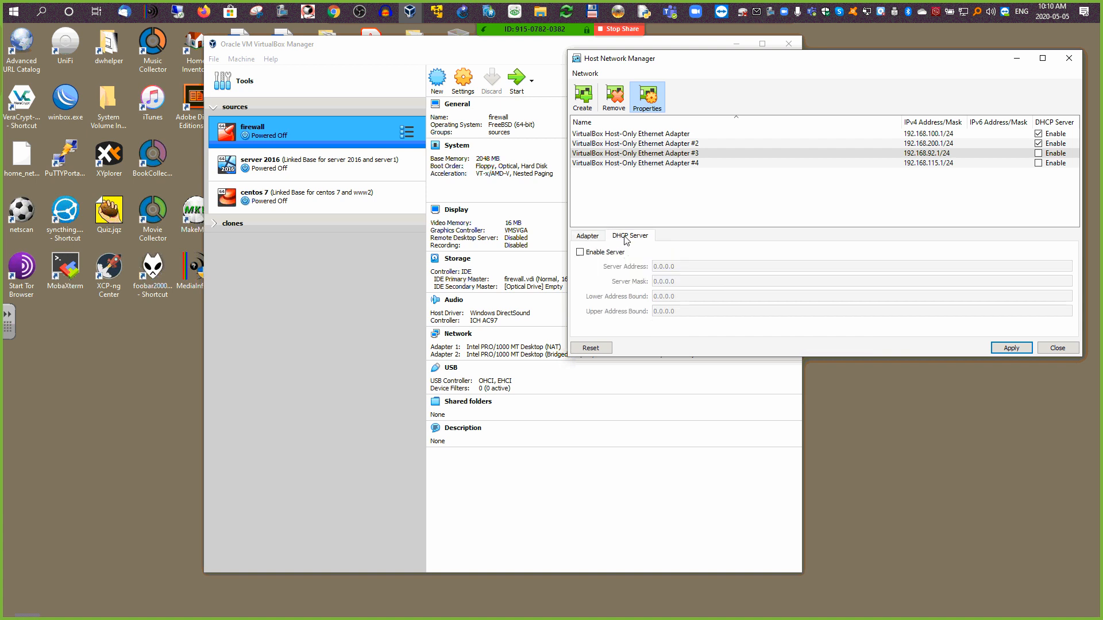
pyautogui.click(589, 236)
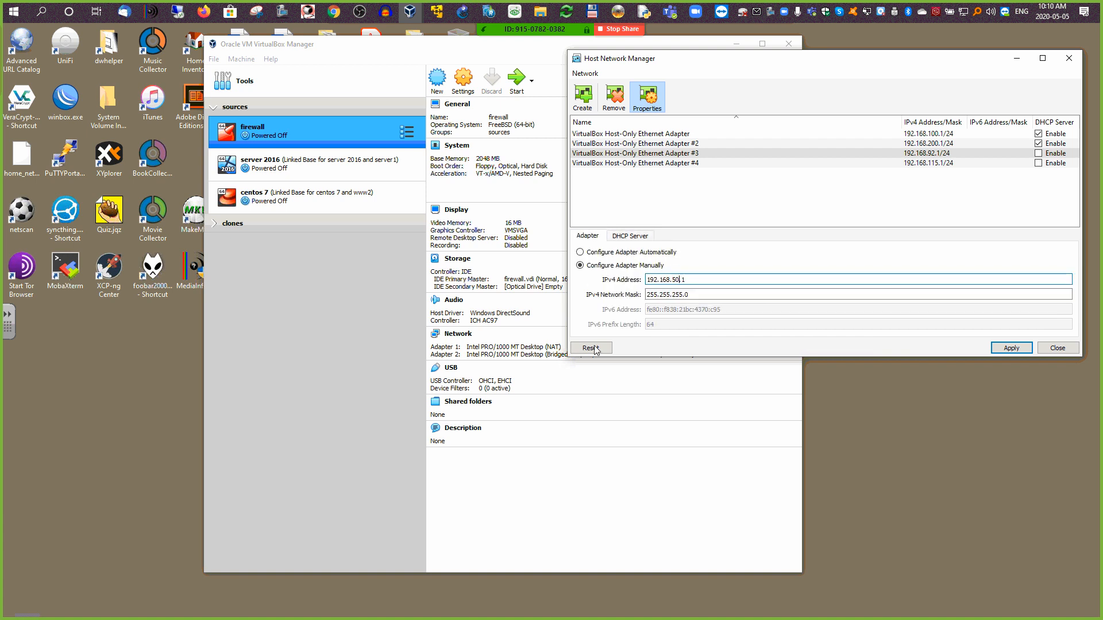
pyautogui.click(1005, 348)
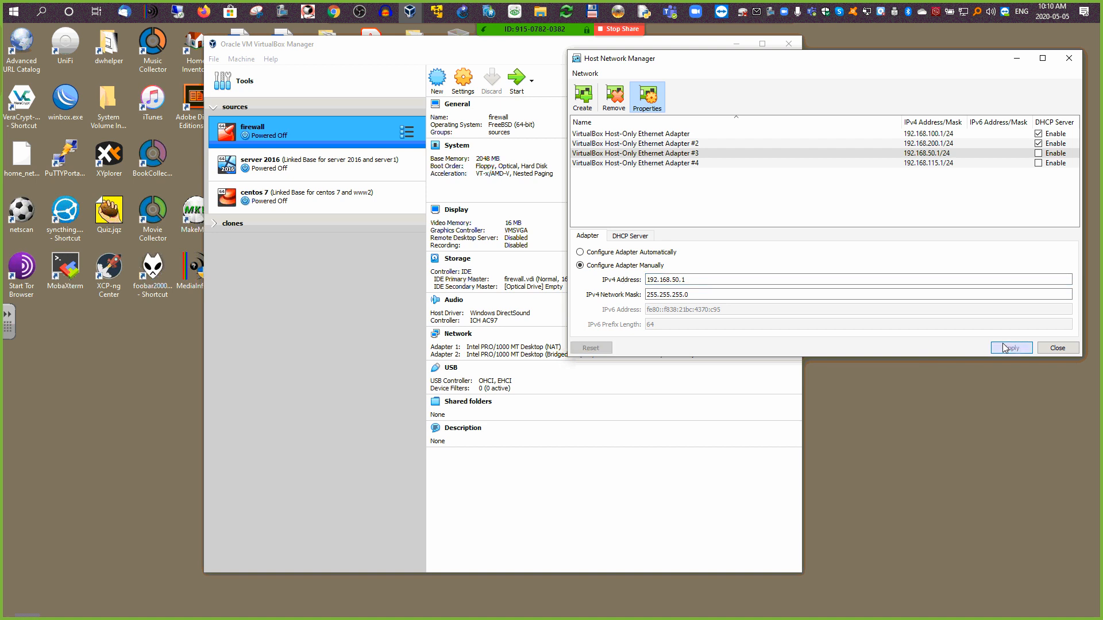
pyautogui.click(927, 153)
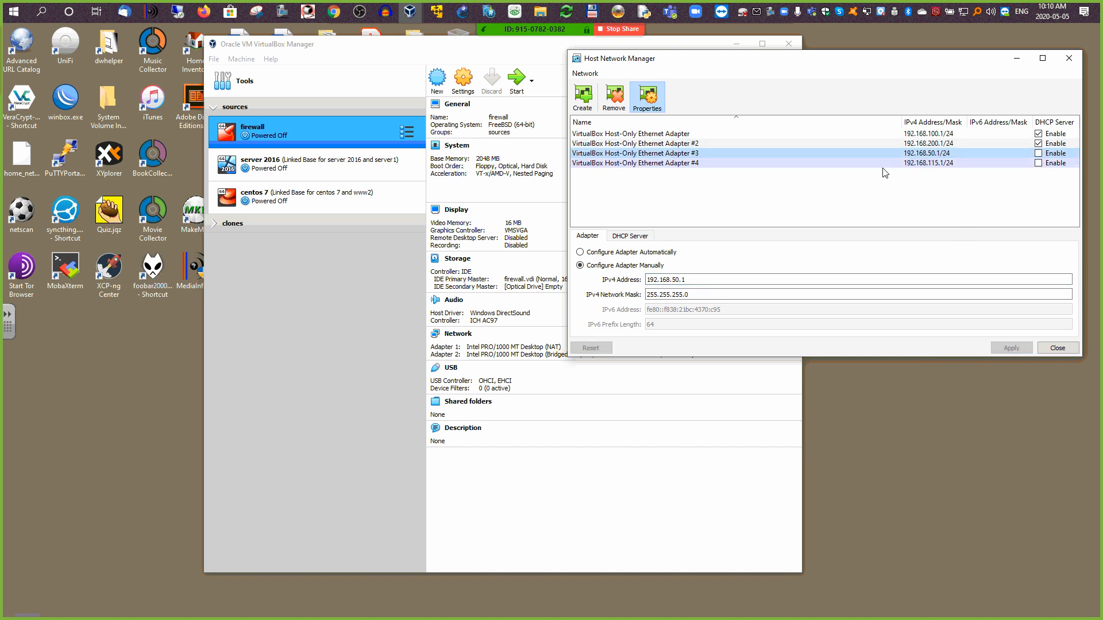
# Step: Set Adapter #4's IPv4 address to 192.168.150.1, apply it, then reselect Adapter #3
pyautogui.click(677, 165)
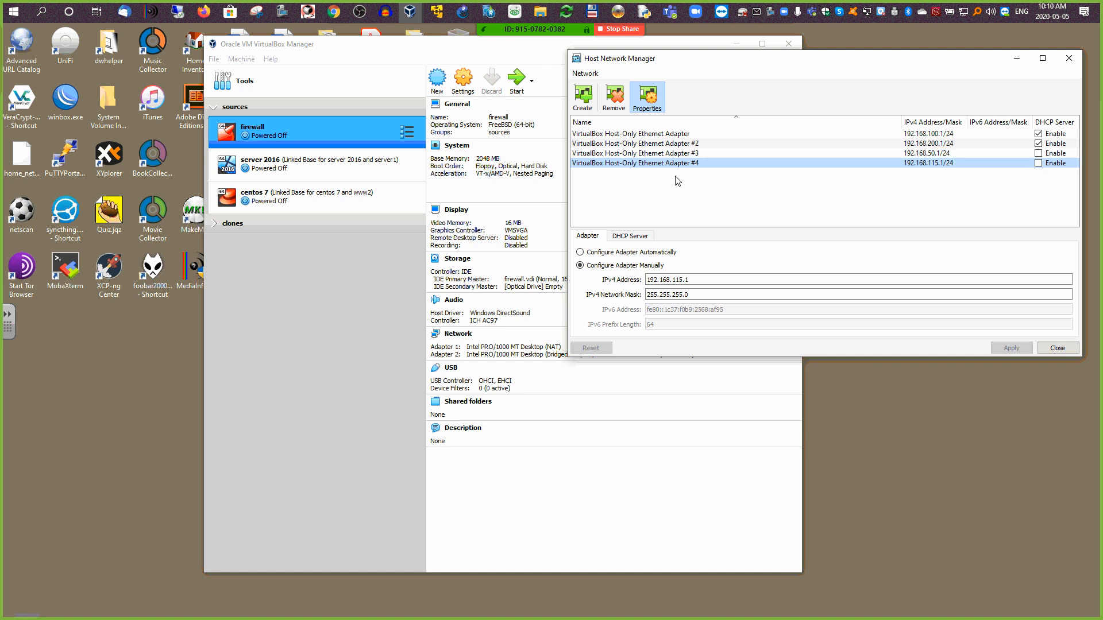
pyautogui.click(676, 278)
pyautogui.doubleClick(676, 279)
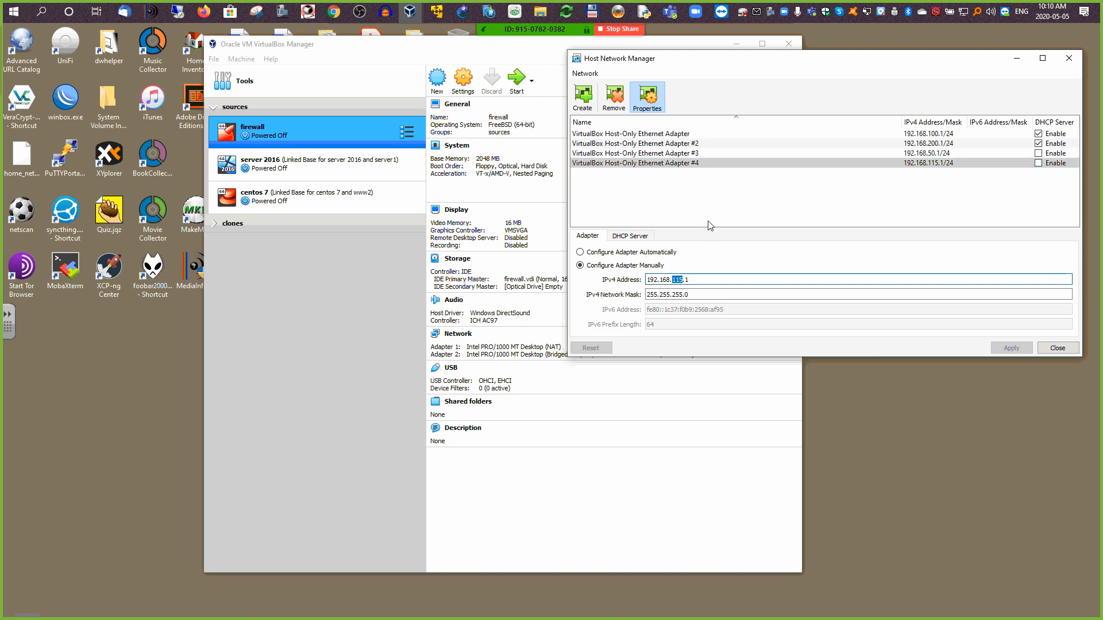
pyautogui.write('150')
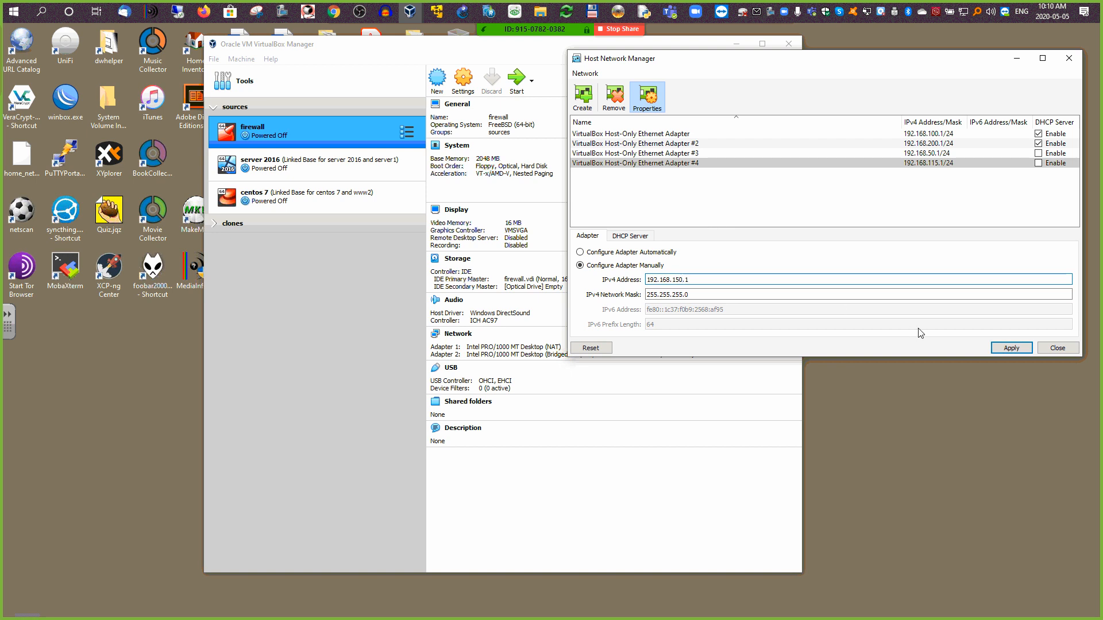
pyautogui.click(1011, 348)
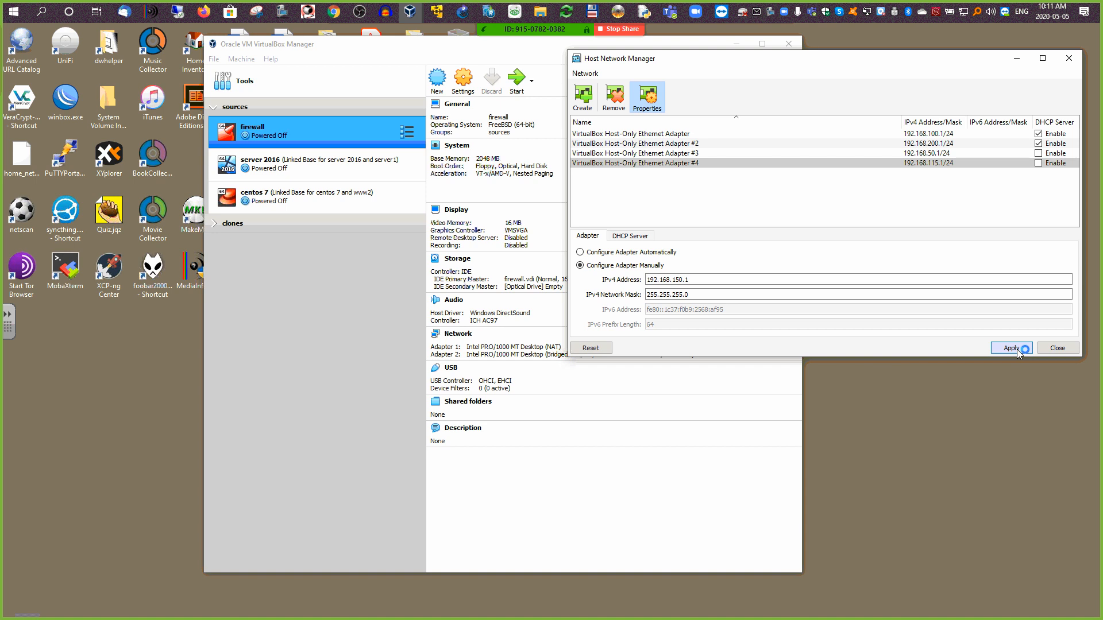
pyautogui.click(701, 278)
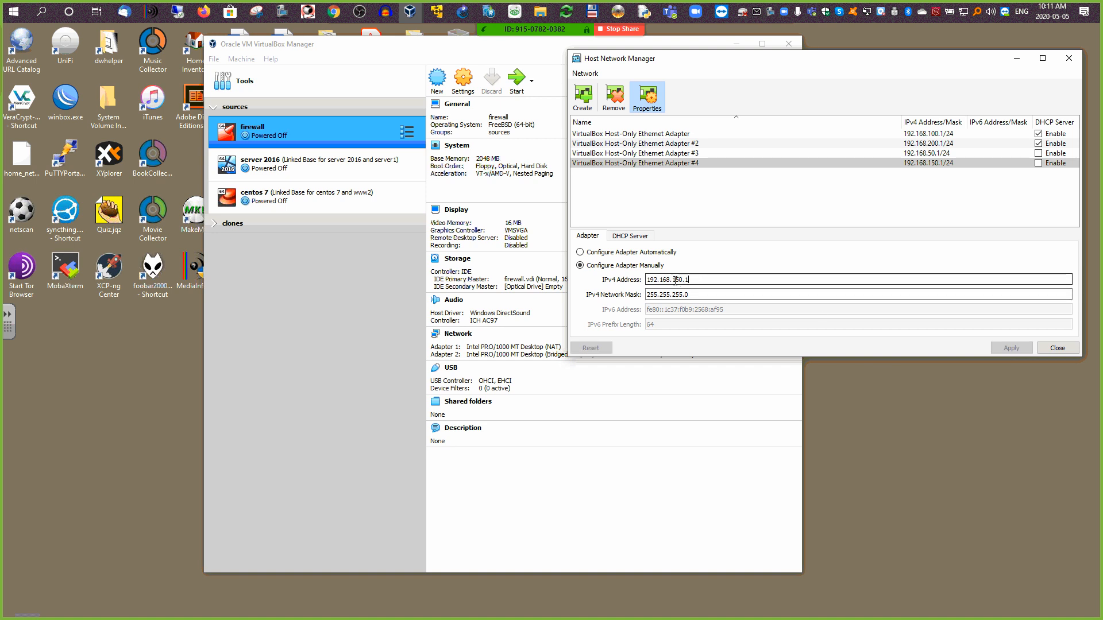
pyautogui.click(660, 154)
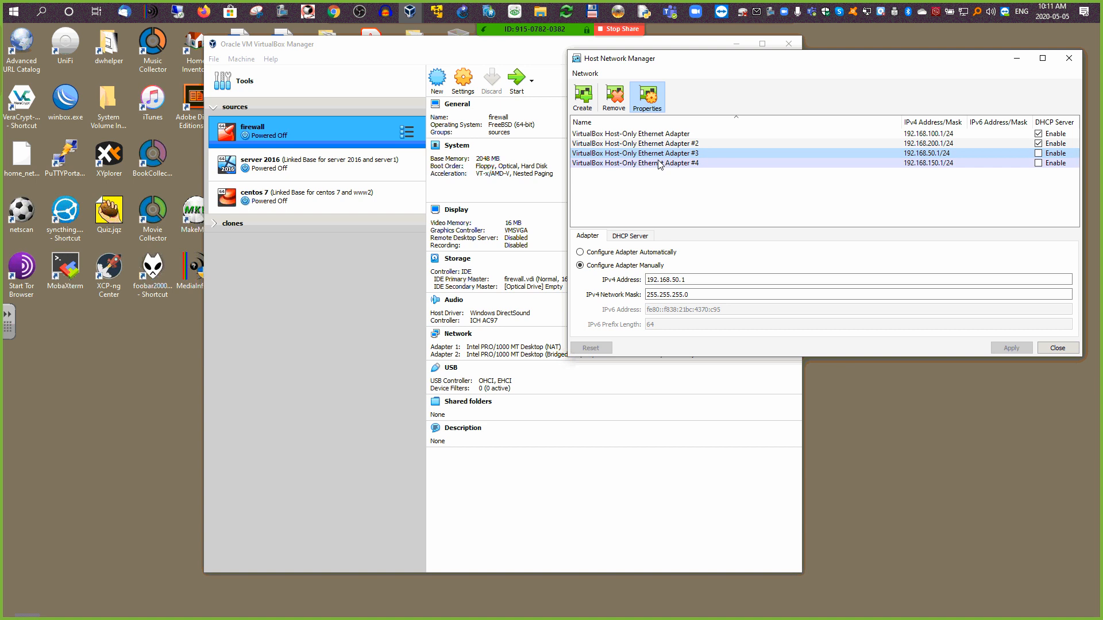
# Step: Compare host-only adapters #4 (192.168.150.1) and #3 (192.168.50.1), then close the Host Network Manager
pyautogui.click(659, 163)
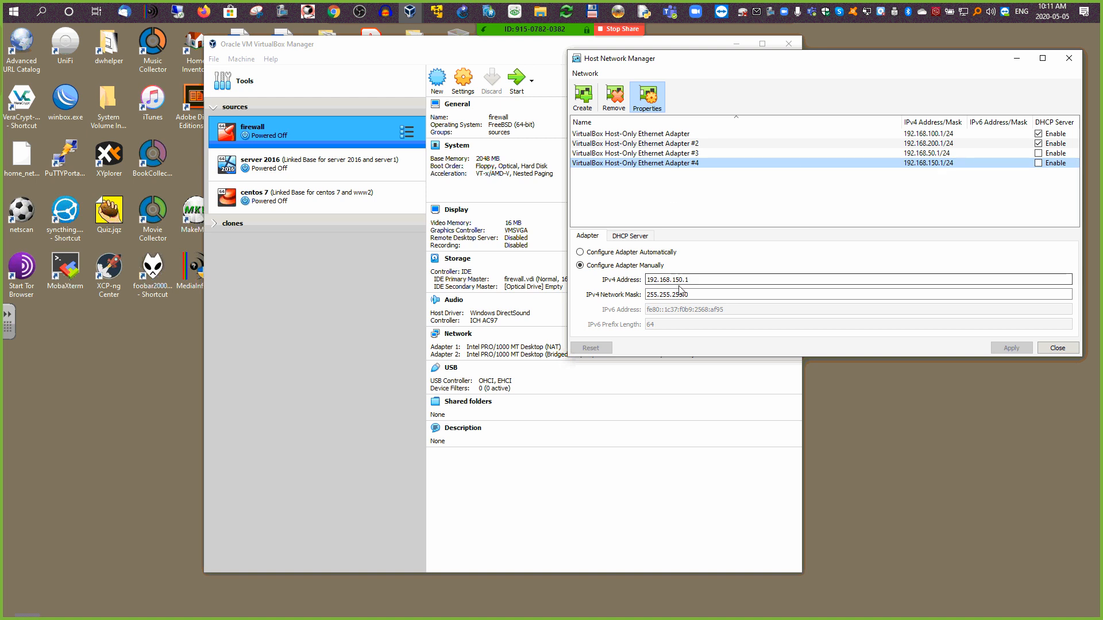
pyautogui.moveTo(697, 278); pyautogui.dragTo(629, 281)
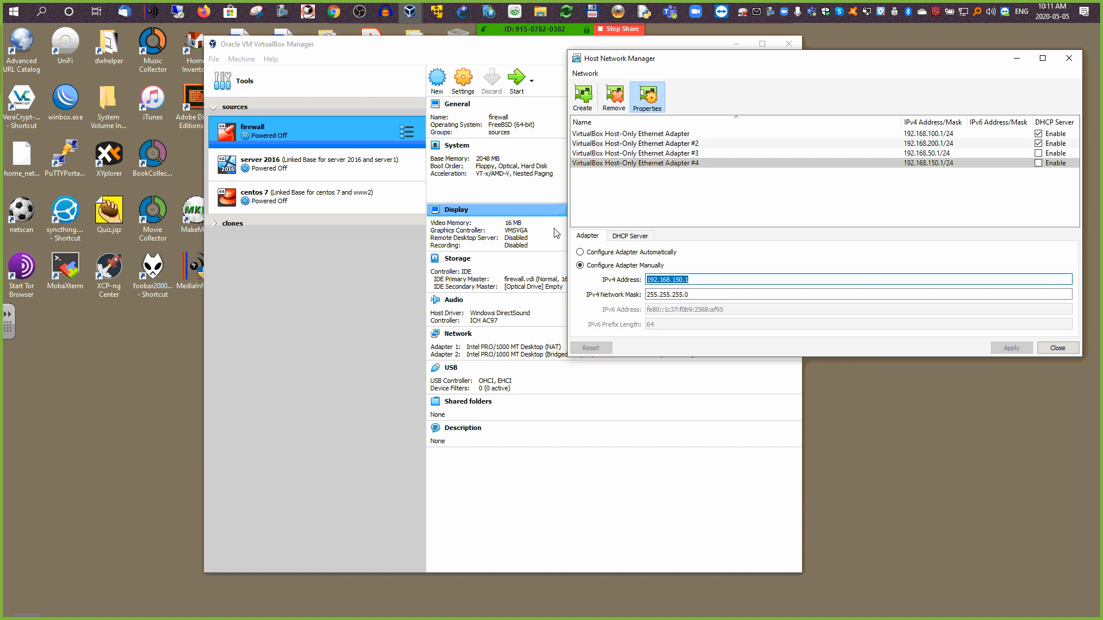
pyautogui.click(687, 153)
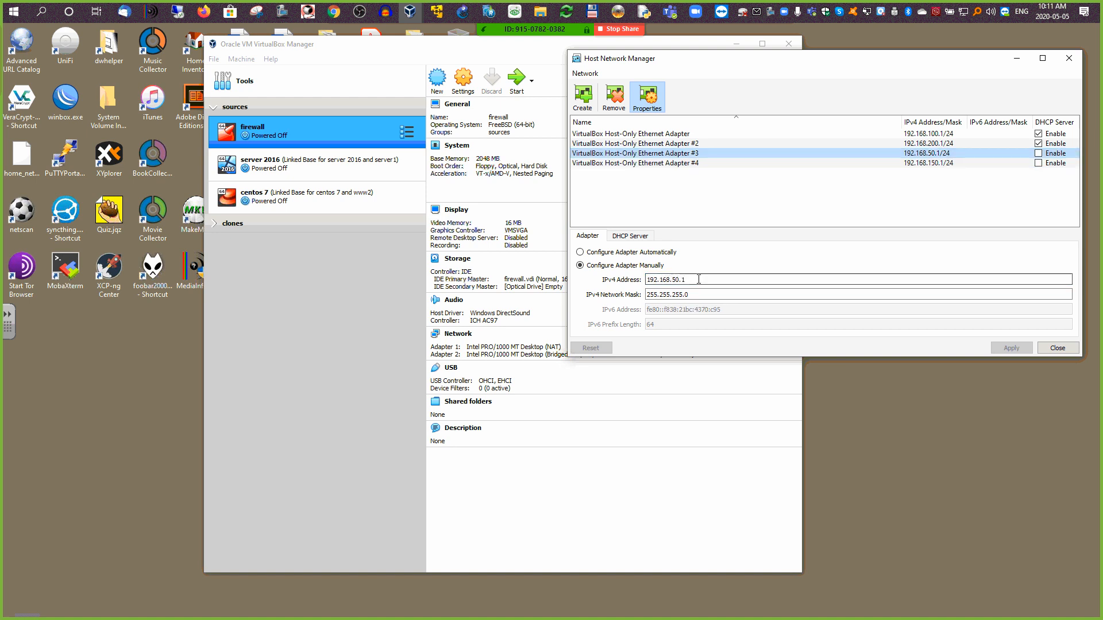
pyautogui.moveTo(699, 279); pyautogui.dragTo(637, 282)
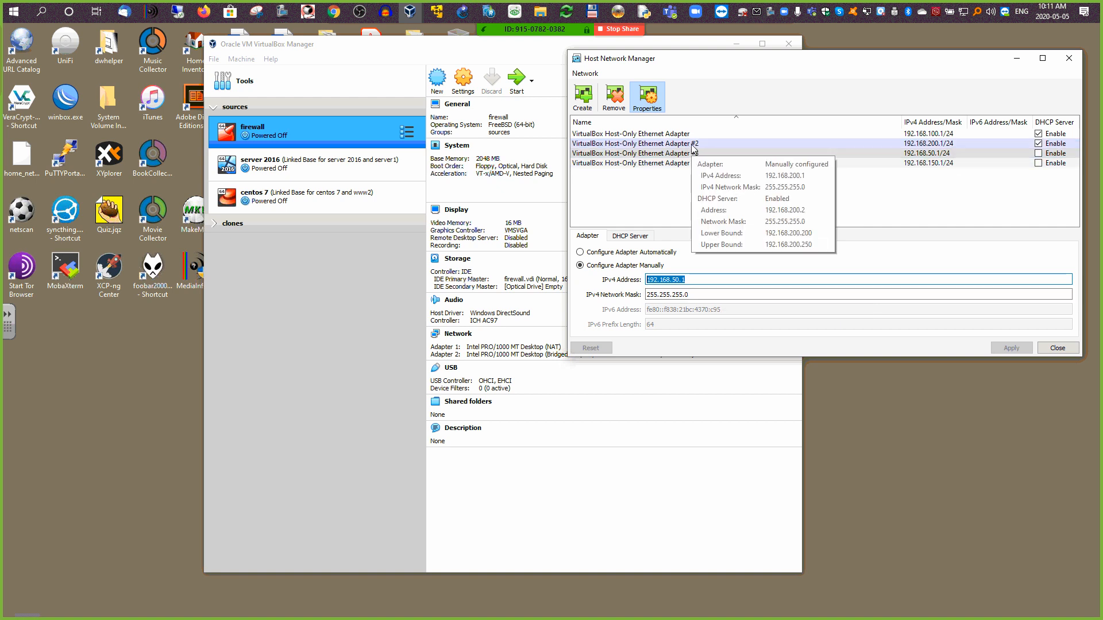
pyautogui.click(689, 164)
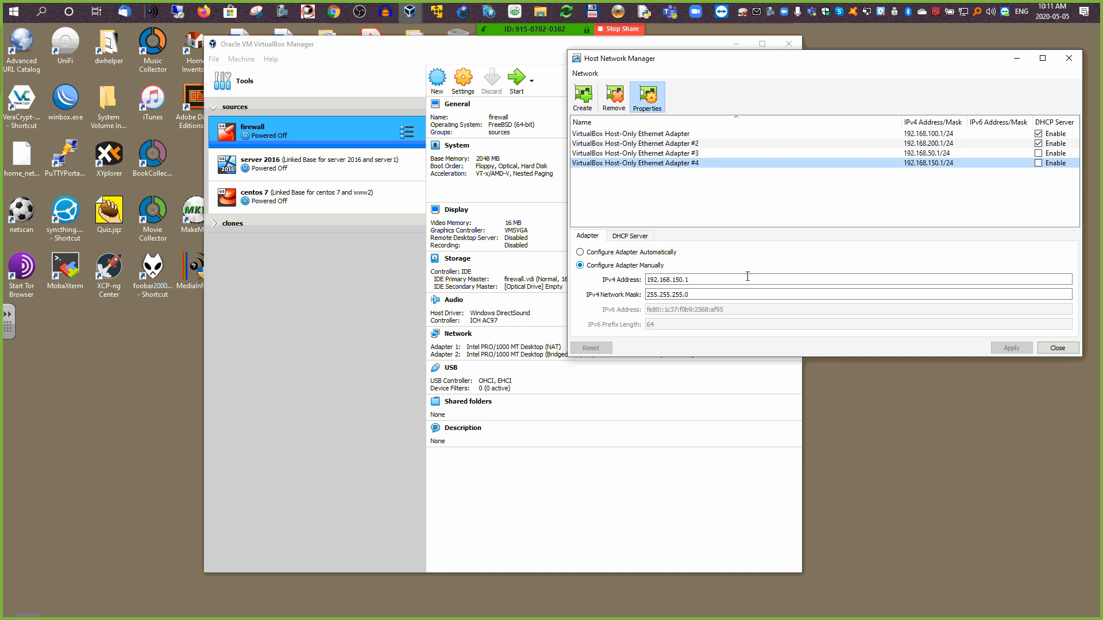
pyautogui.click(1057, 347)
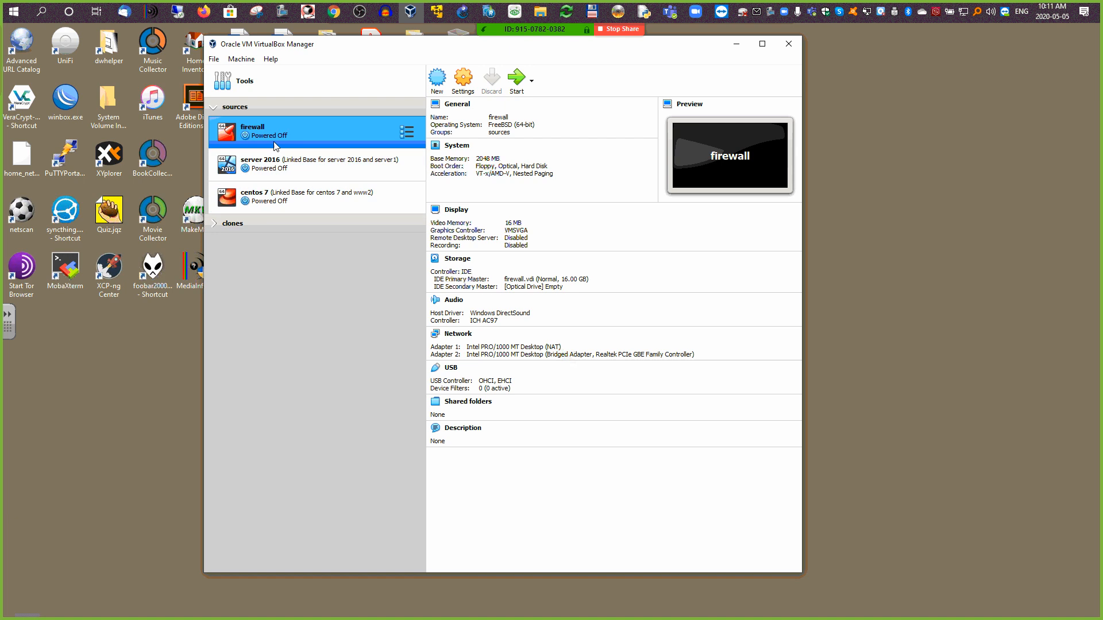
# Step: In the firewall VM's network settings, attach Adapter 1 to Host-only Adapter 'VirtualBox Host-Only Ethernet Adapter #3'
pyautogui.click(463, 79)
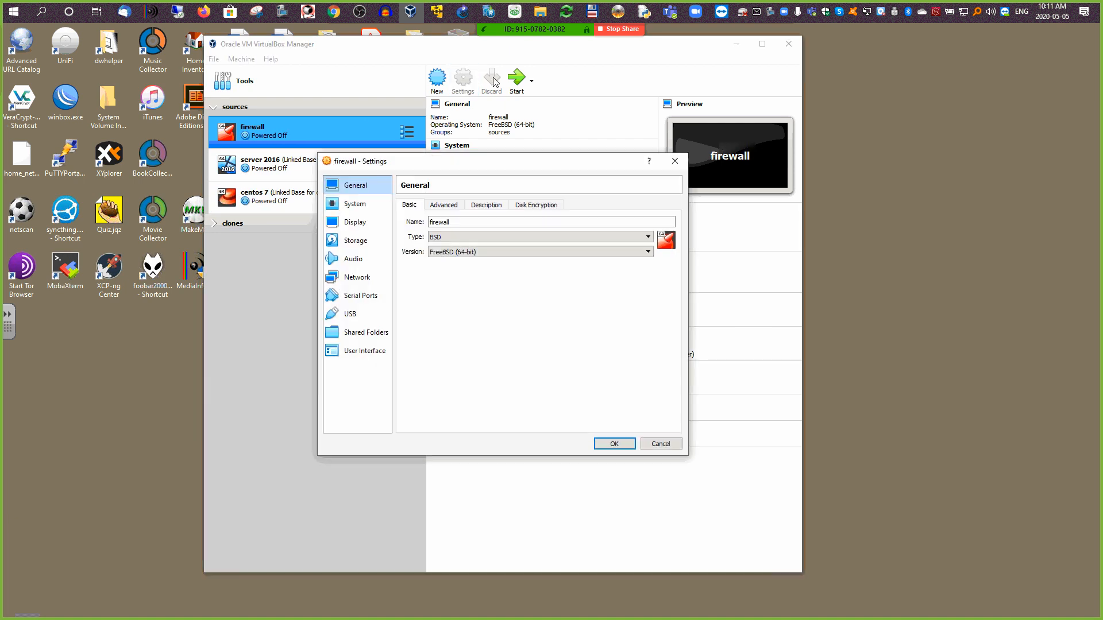
pyautogui.moveTo(480, 165); pyautogui.dragTo(817, 44)
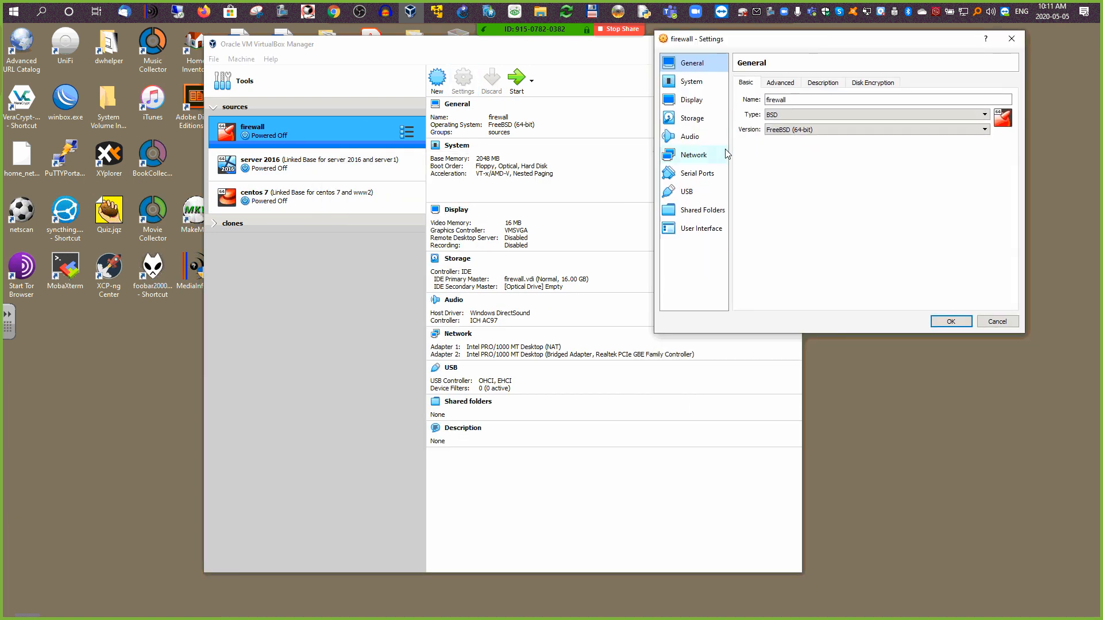
pyautogui.click(695, 158)
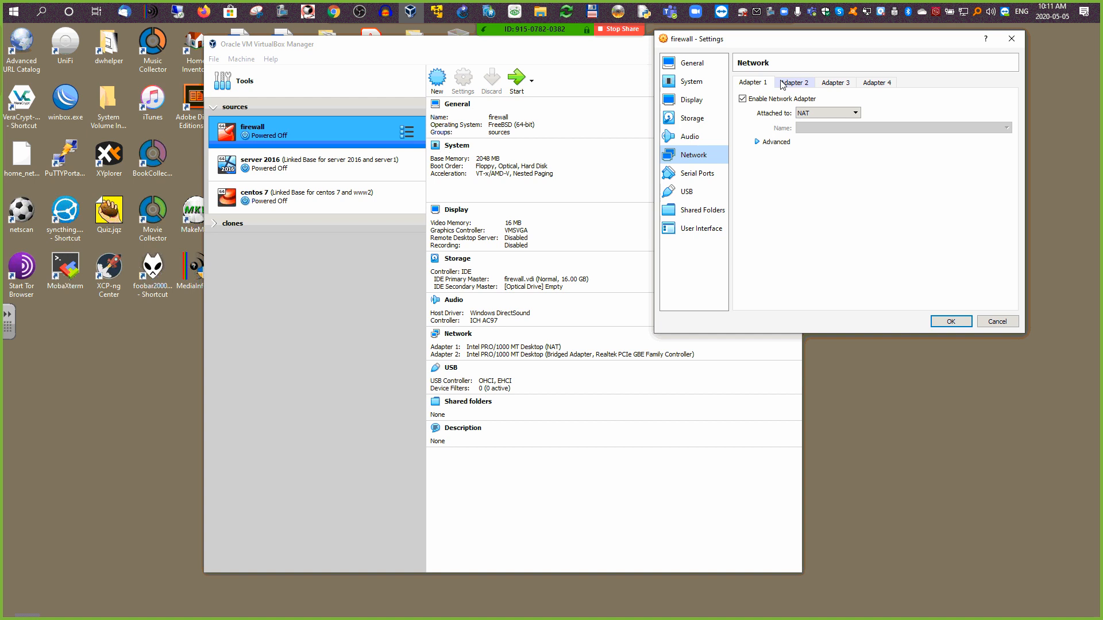
pyautogui.click(820, 113)
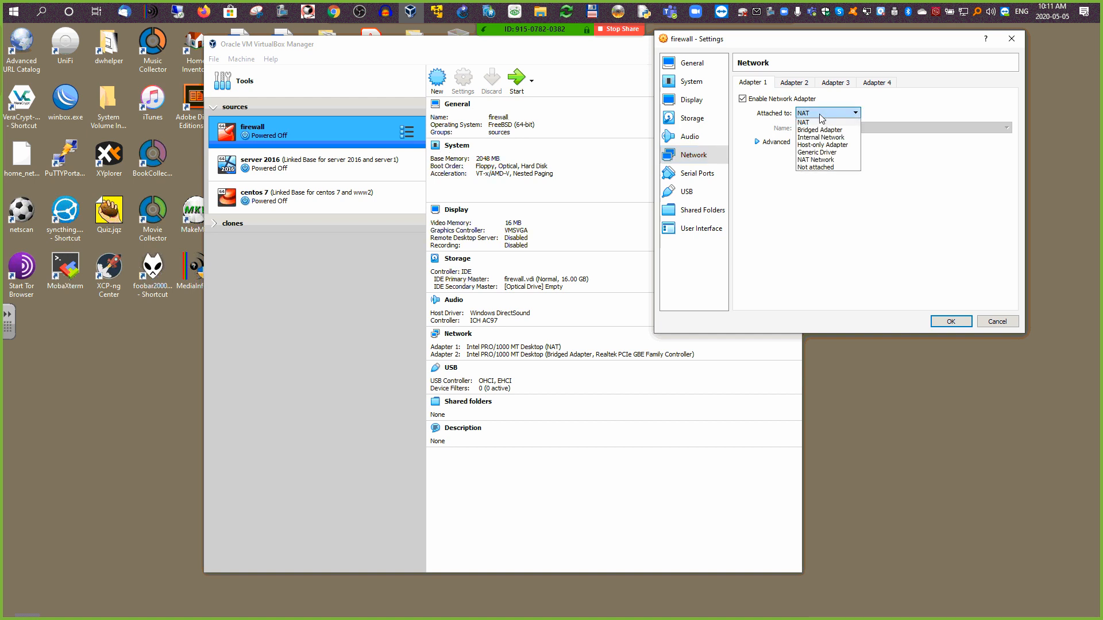
pyautogui.click(823, 145)
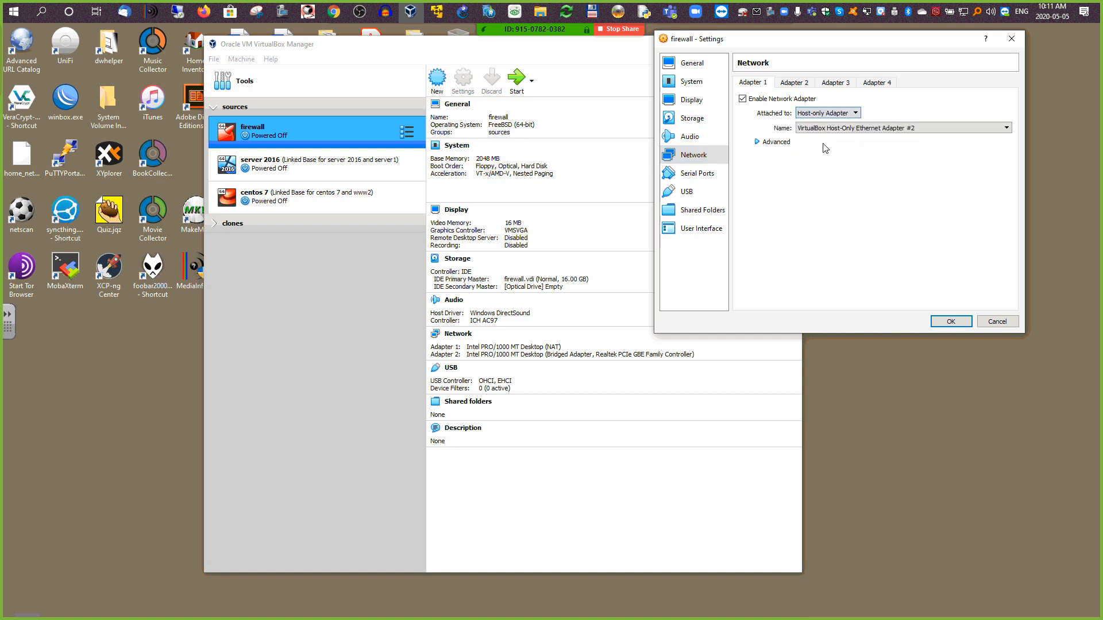
pyautogui.click(759, 142)
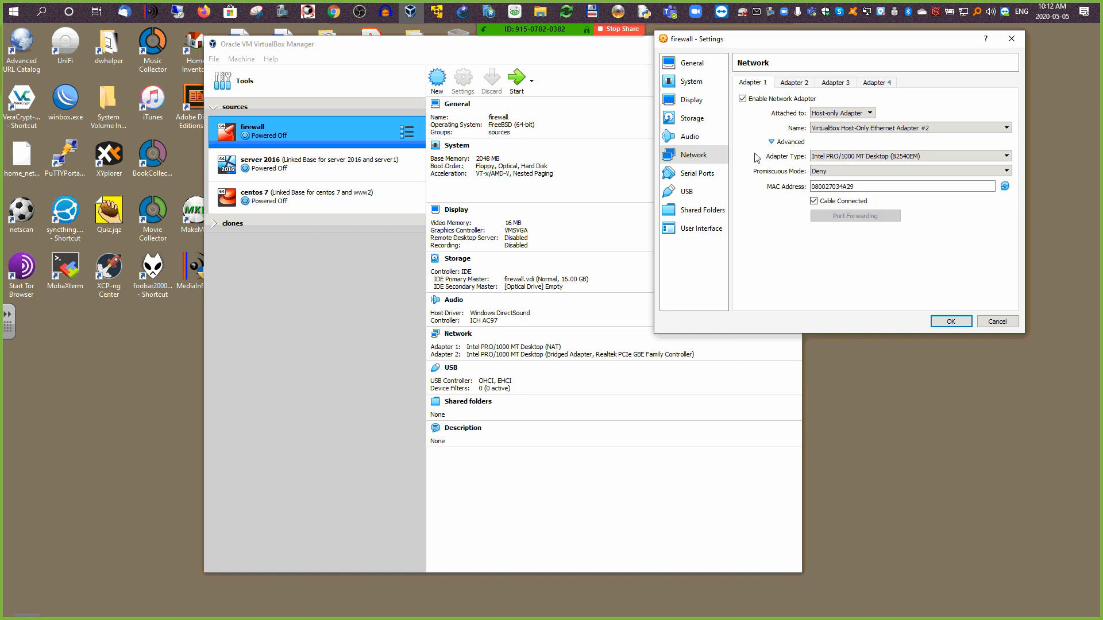
pyautogui.click(939, 128)
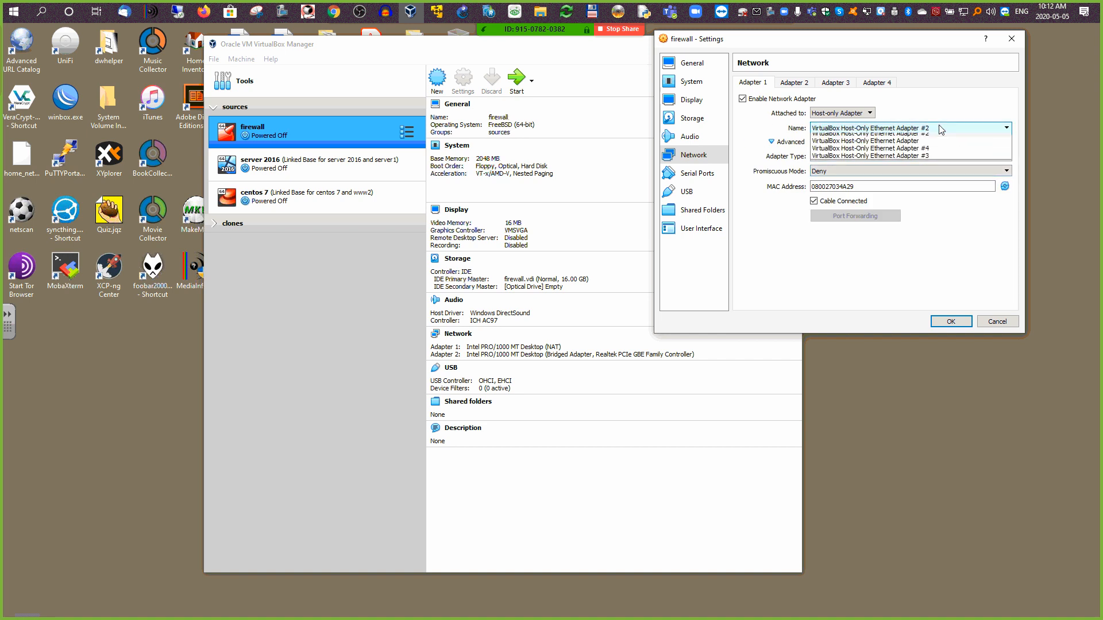
pyautogui.click(932, 160)
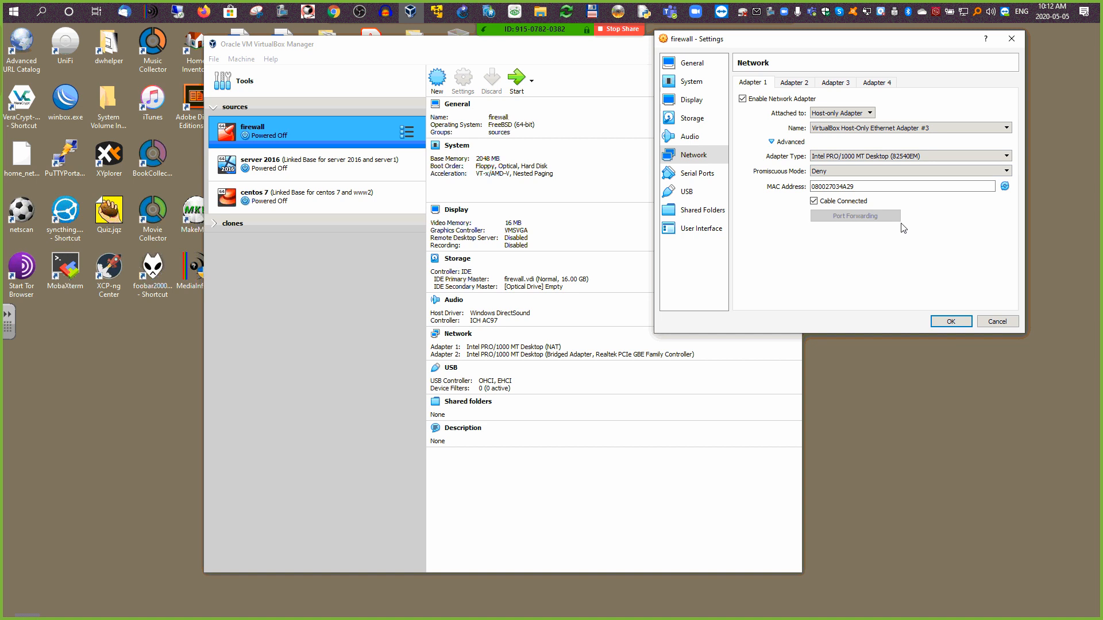
pyautogui.moveTo(877, 184); pyautogui.dragTo(804, 186)
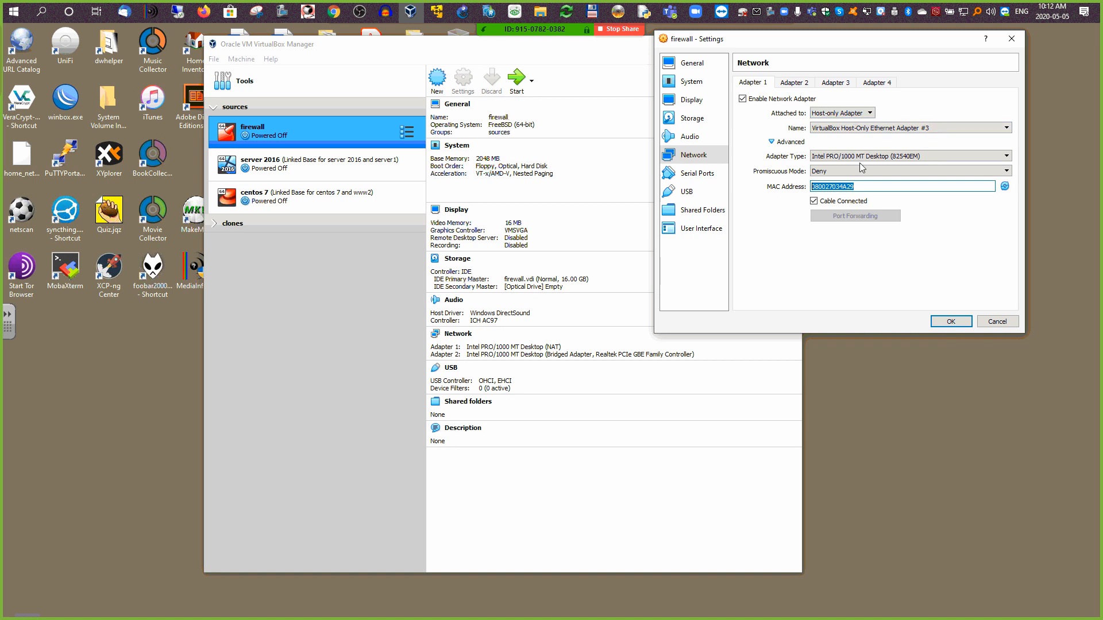
pyautogui.hotkey('alt', 'Tab')
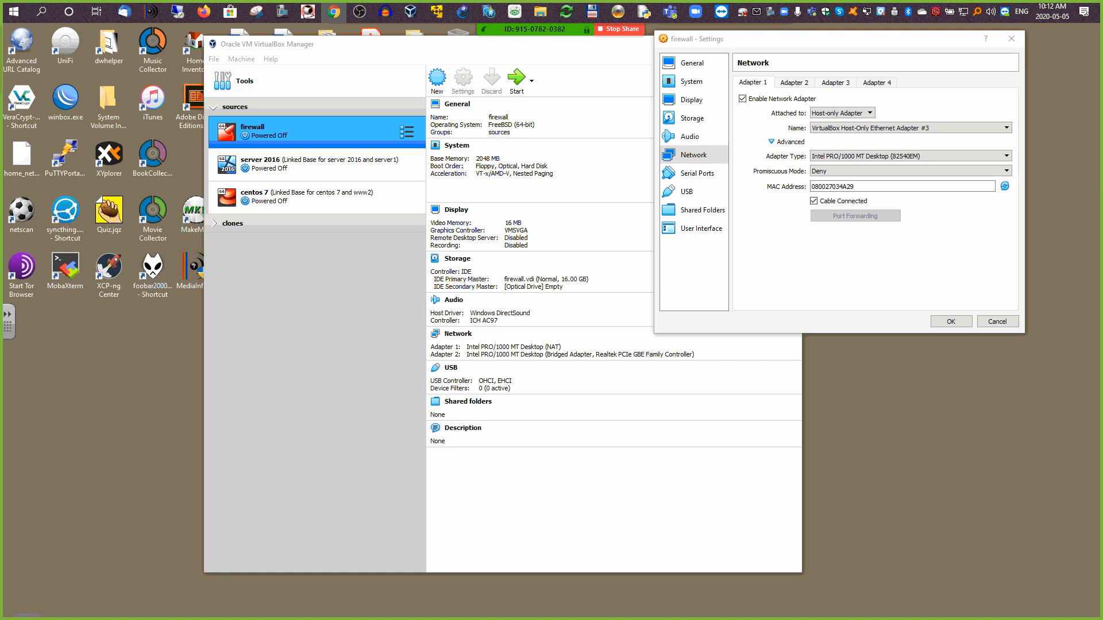
# Step: Enable Adapter 3 and attach it as Host-only Adapter on Host-Only Ethernet Adapter #4
pyautogui.click(838, 83)
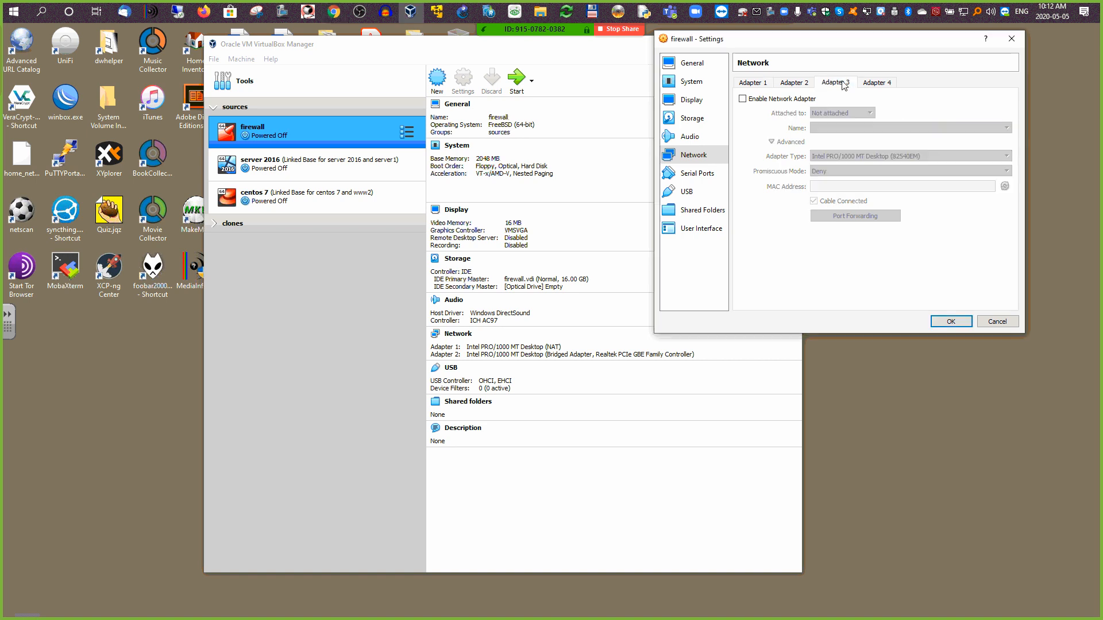
pyautogui.click(743, 100)
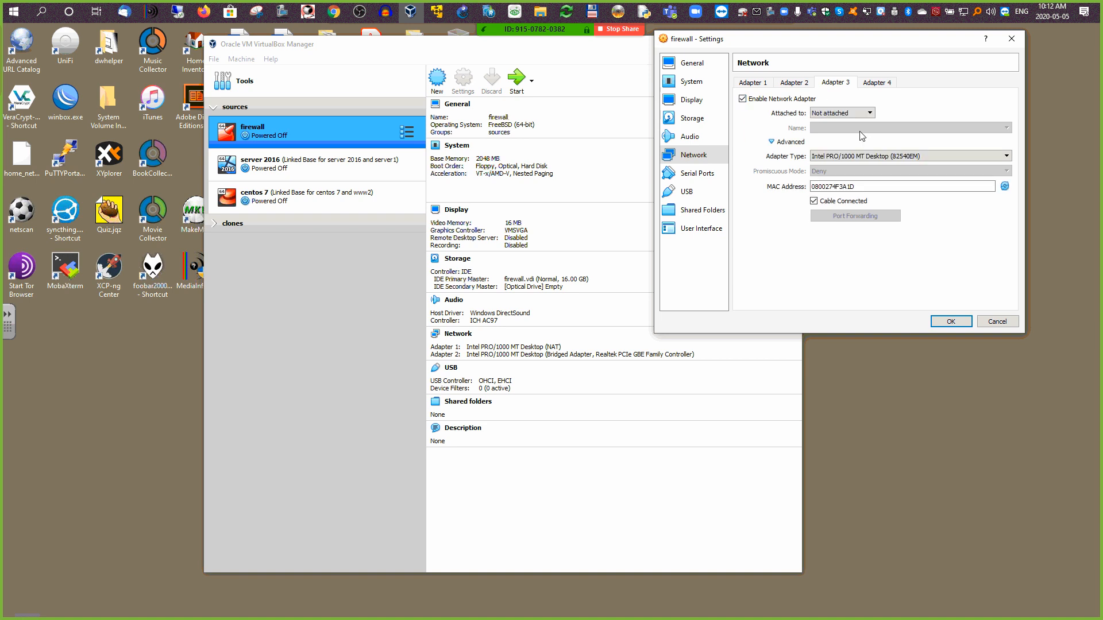
pyautogui.click(864, 115)
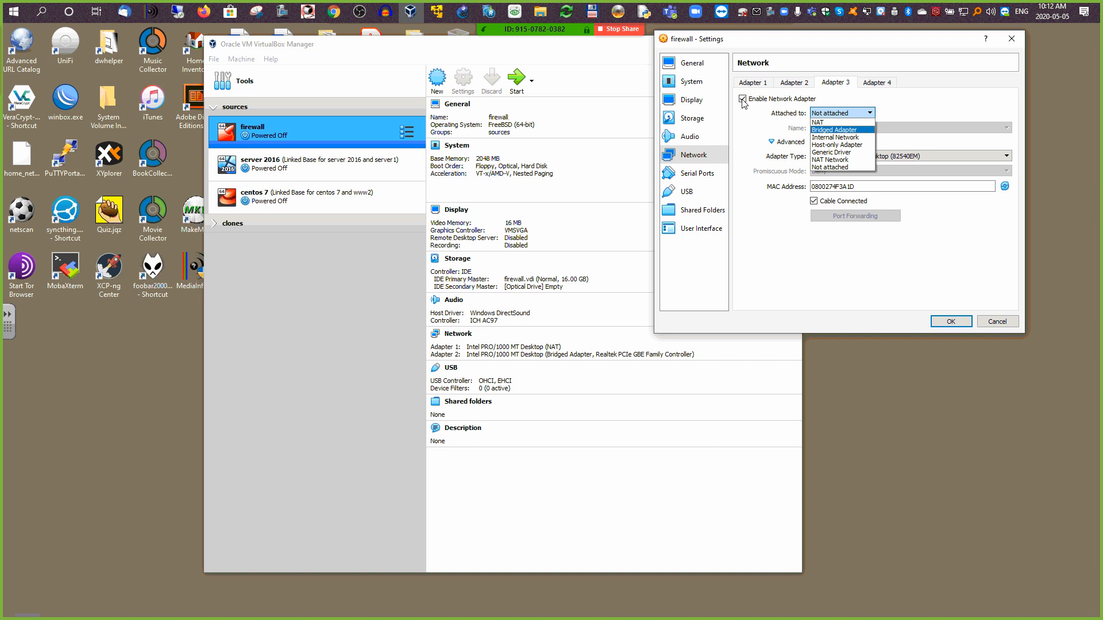
pyautogui.click(836, 146)
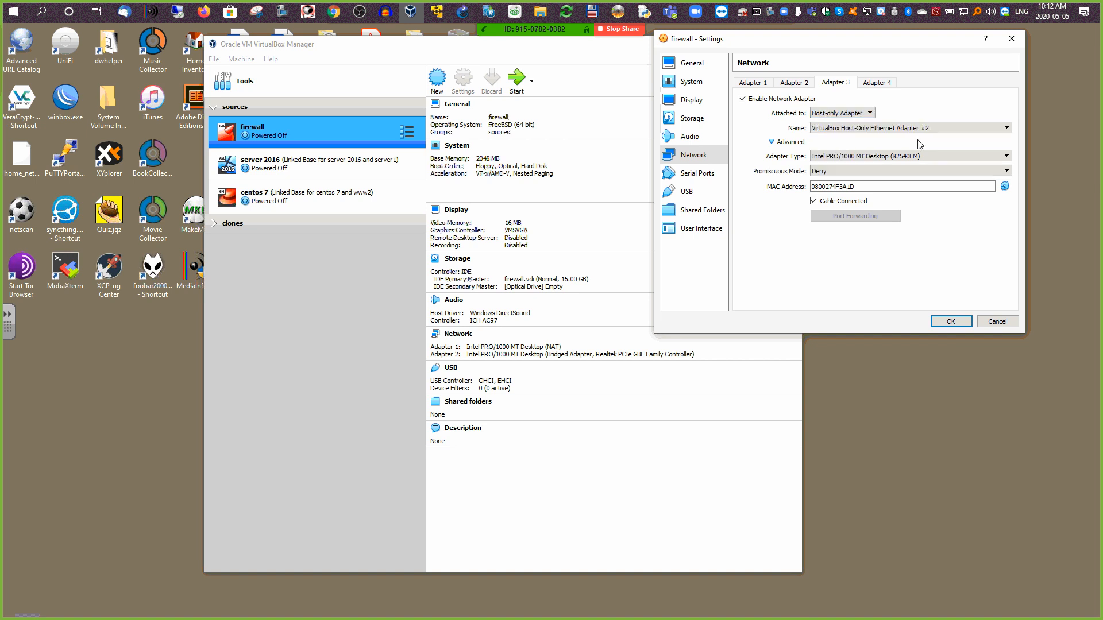
pyautogui.click(975, 128)
pyautogui.click(935, 151)
# Step: Review Adapters 2, 1 and 3, then save the firewall's network settings
pyautogui.click(792, 84)
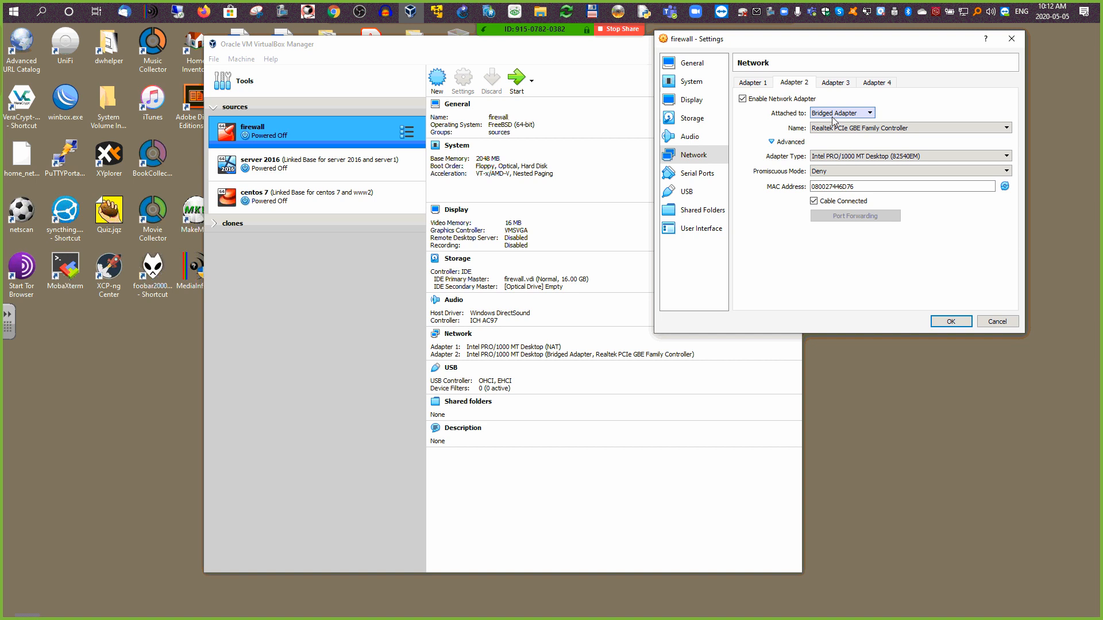
pyautogui.click(753, 85)
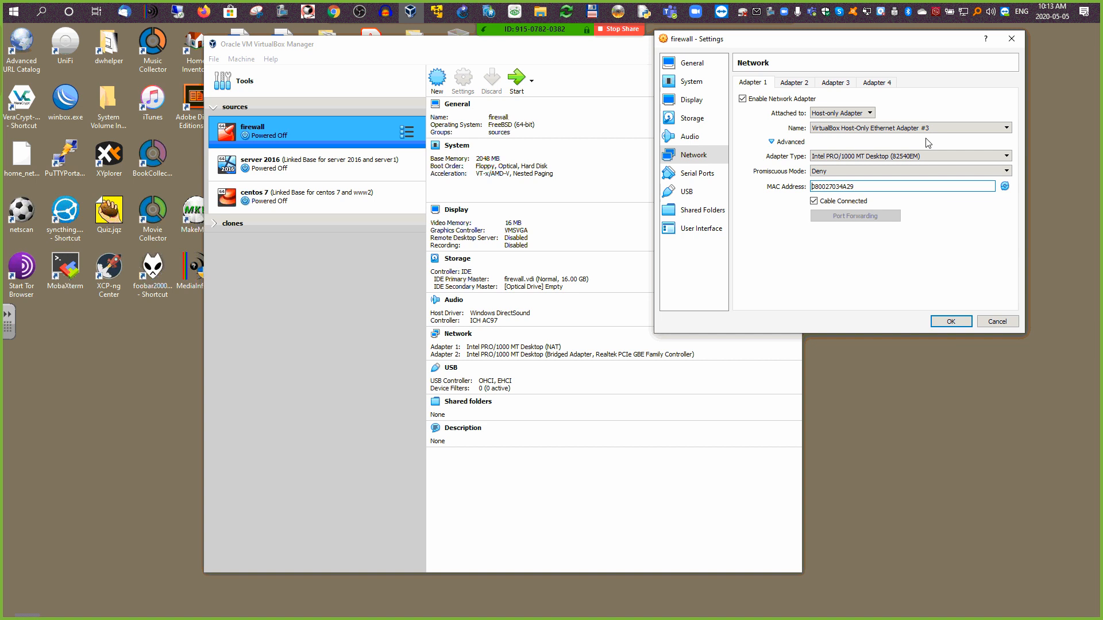
pyautogui.click(837, 84)
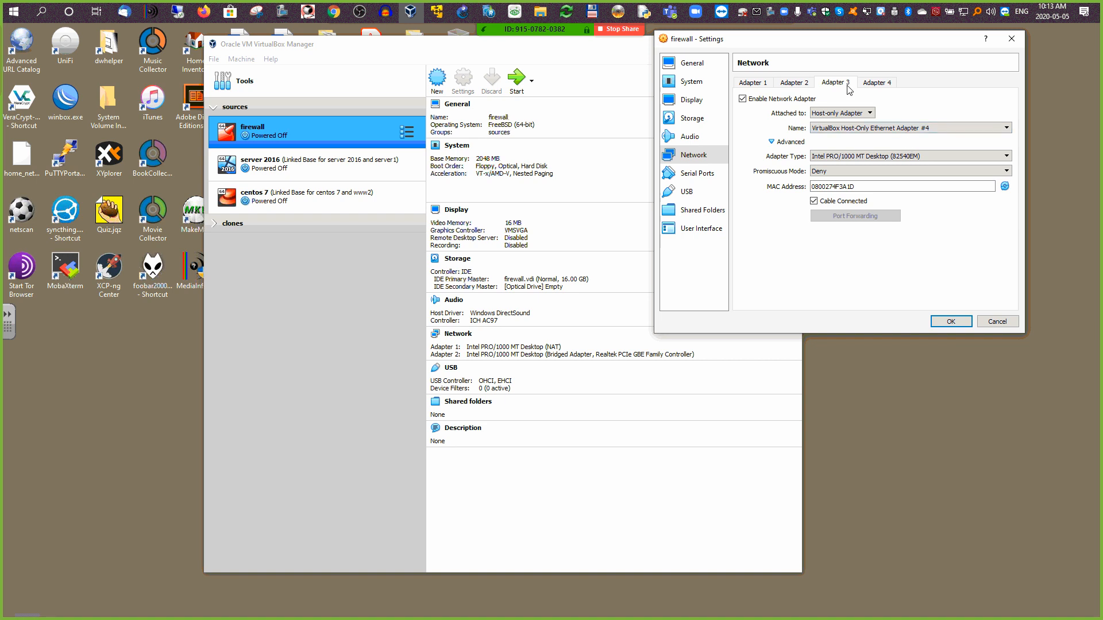
pyautogui.click(954, 320)
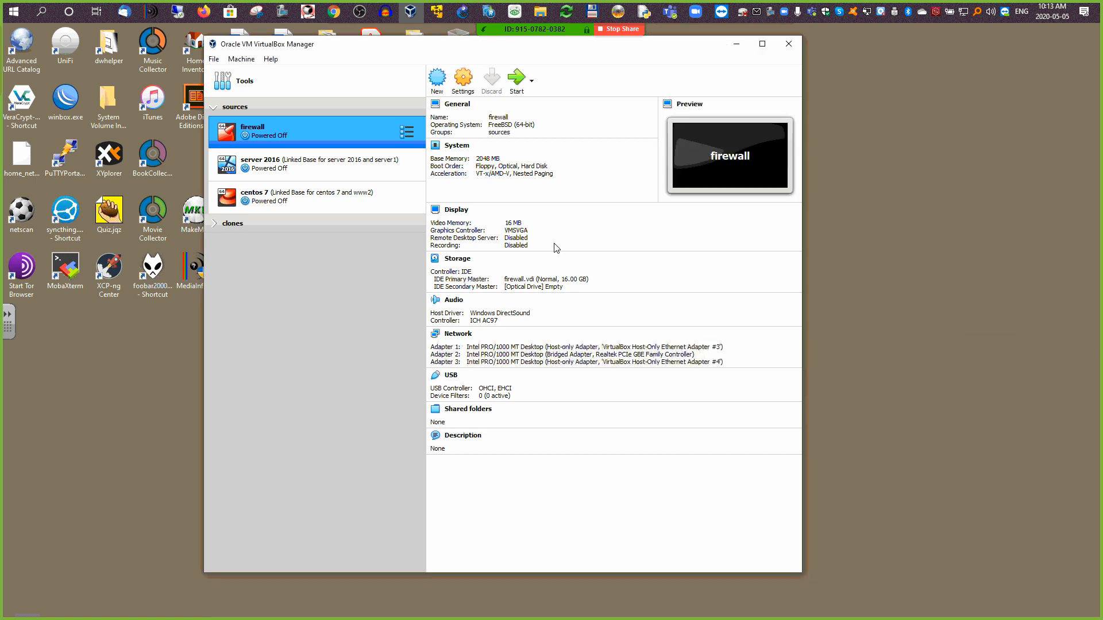
# Step: Start the firewall VM and bring up the Optical Disk Selector for its start-up disk
pyautogui.click(517, 78)
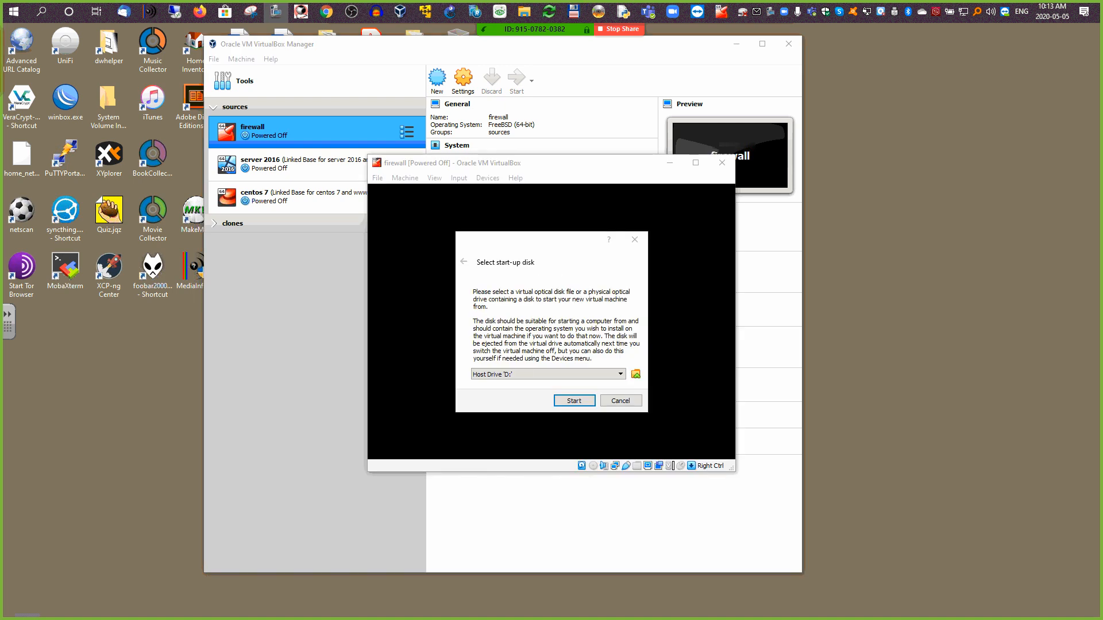
pyautogui.click(635, 374)
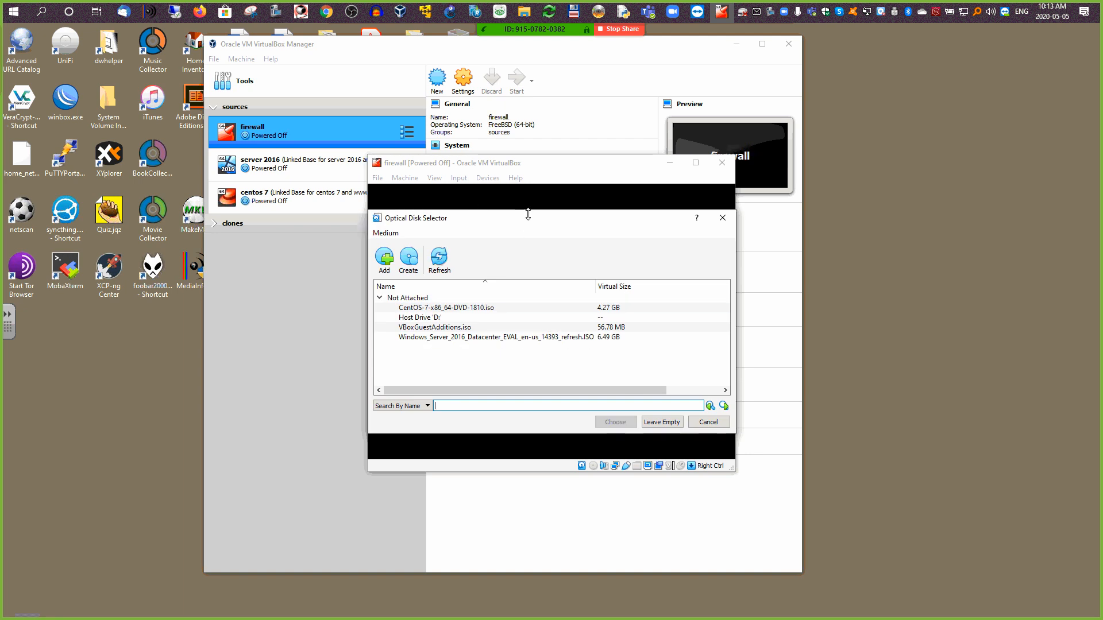
pyautogui.moveTo(527, 213); pyautogui.dragTo(867, 132)
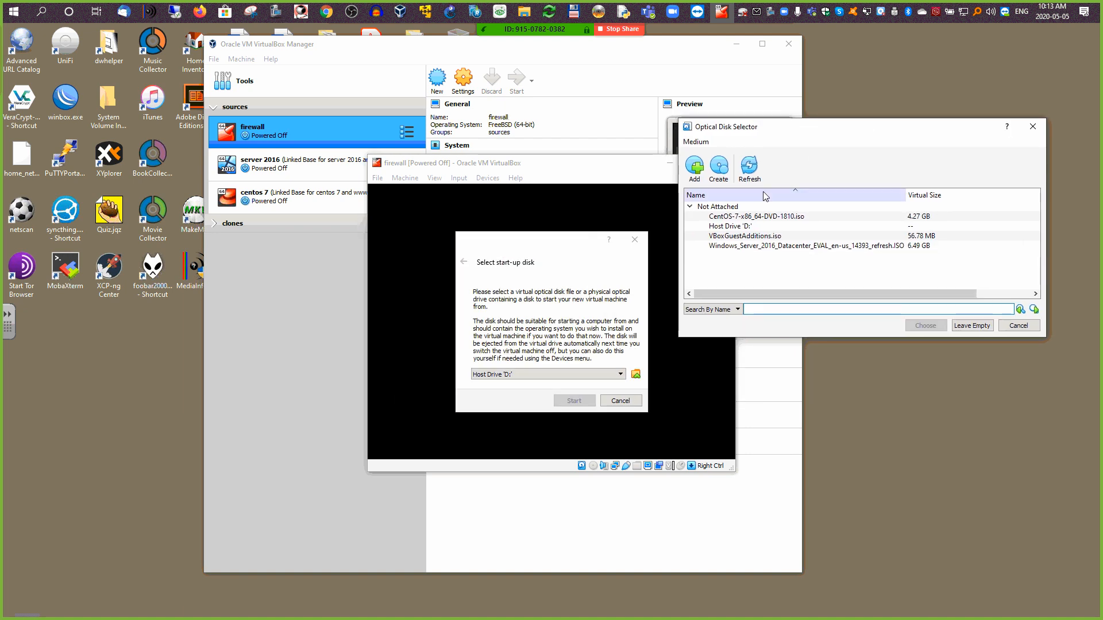
# Step: Browse for a new disk image in the Downloads folder, which holds no disk images
pyautogui.click(696, 171)
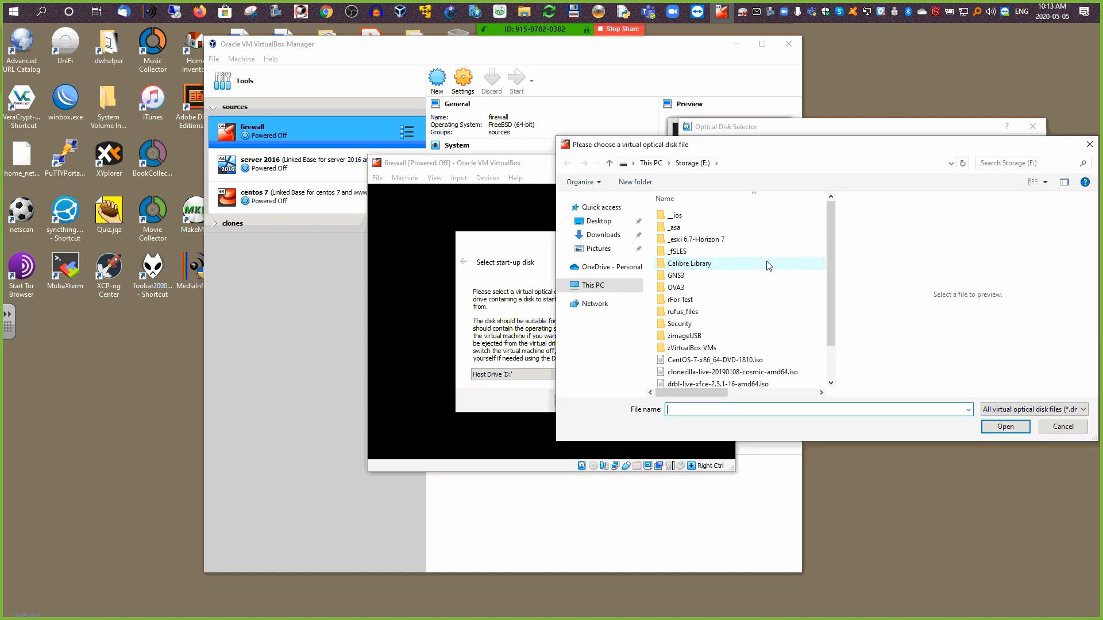
pyautogui.click(605, 212)
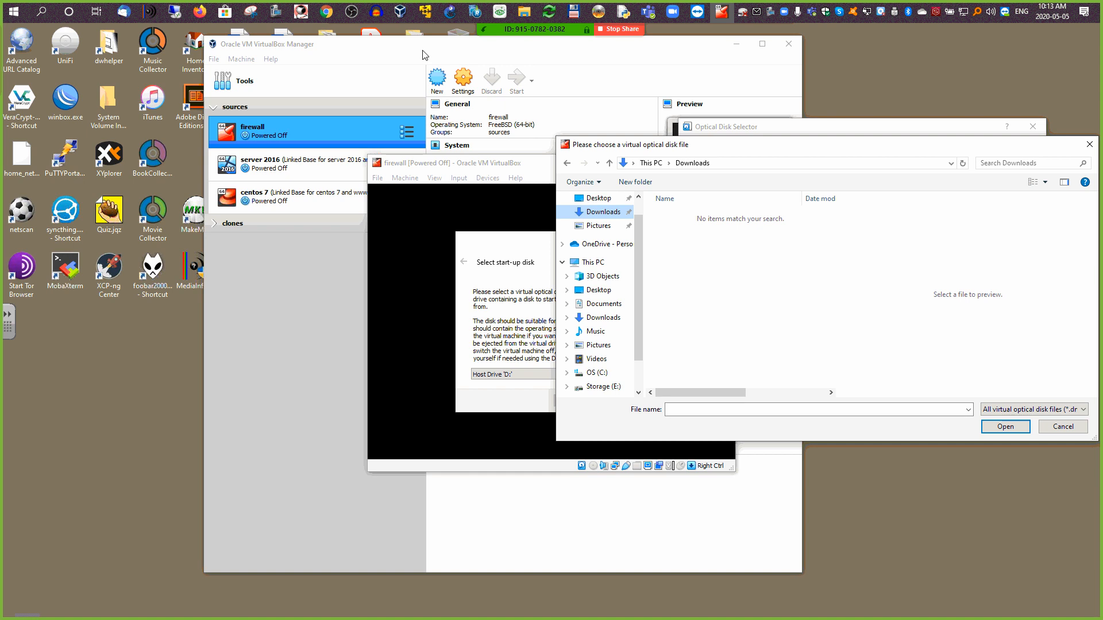
pyautogui.moveTo(524, 18)
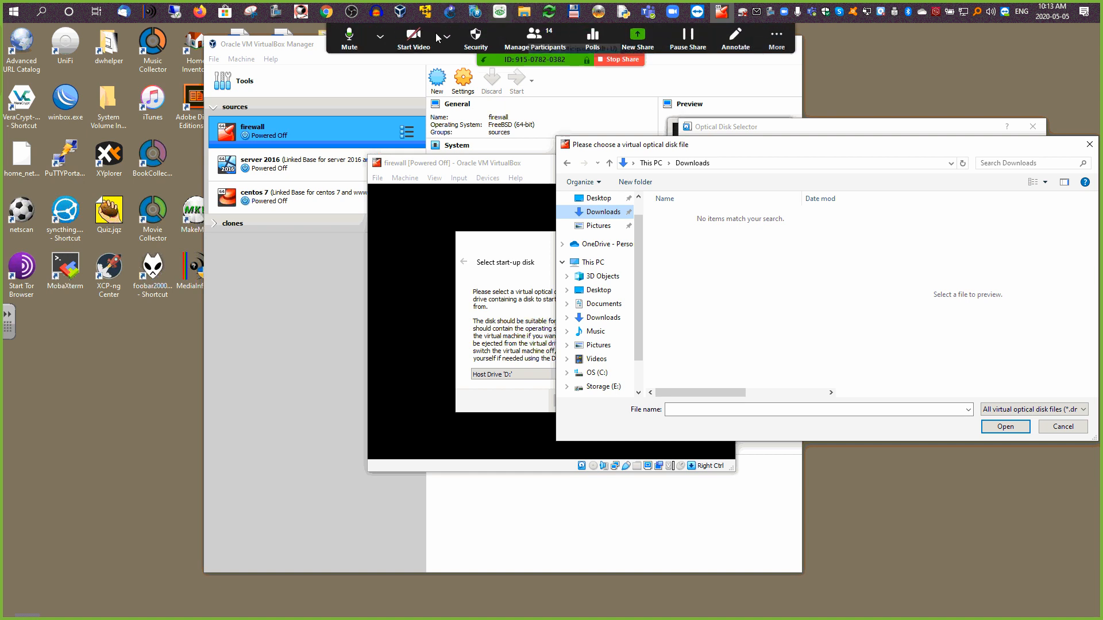
pyautogui.click(380, 38)
pyautogui.click(379, 38)
# Step: Open the downloaded OPNsense-20.1 dvd .bz2 archive in 7-Zip, then show the Storage (E:) drive
pyautogui.moveTo(1, 120); pyautogui.dragTo(341, 48)
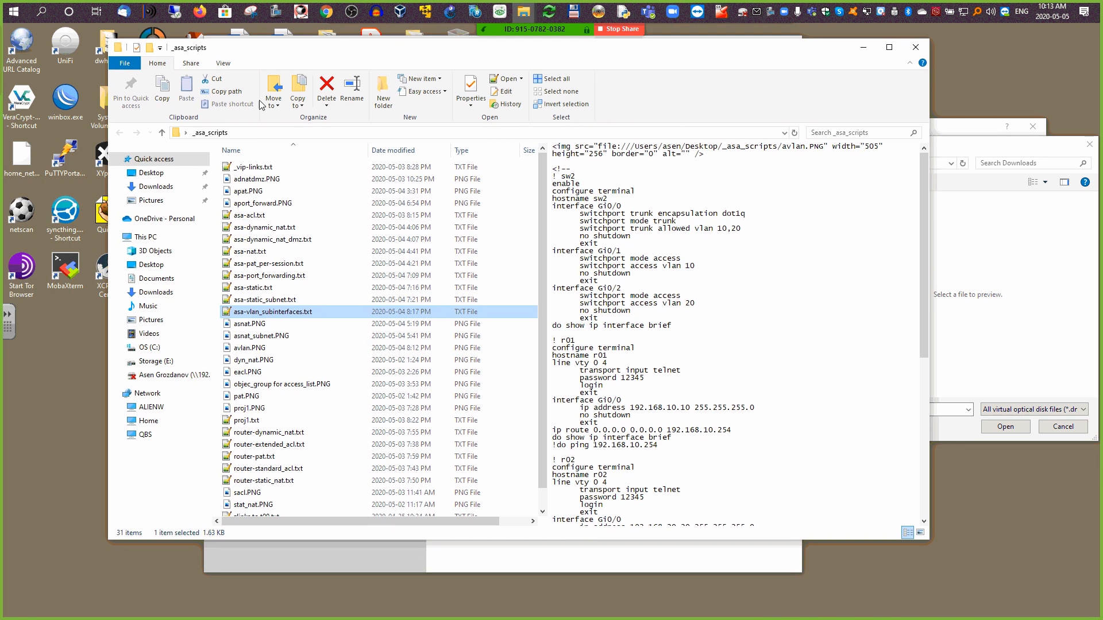
pyautogui.click(151, 186)
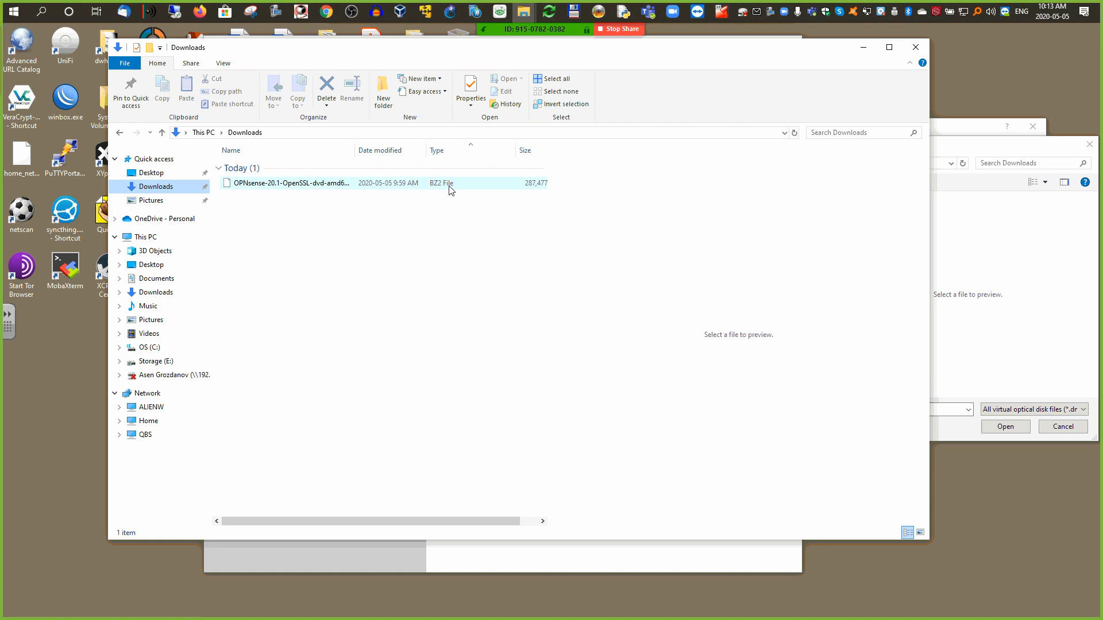
pyautogui.rightClick(285, 185)
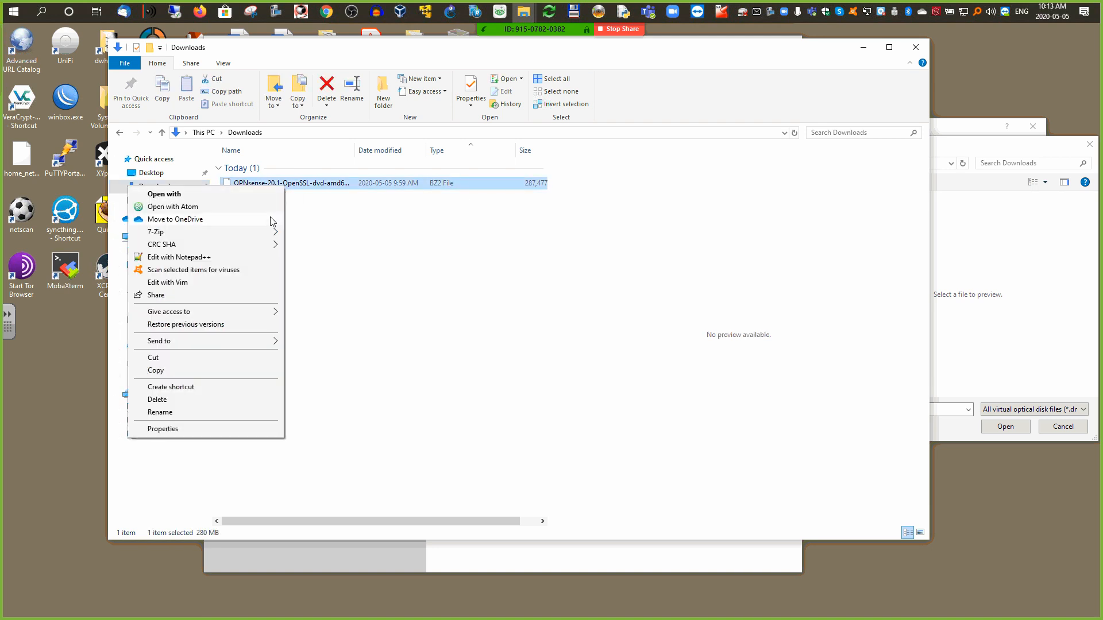
pyautogui.moveTo(272, 232)
pyautogui.moveTo(337, 248)
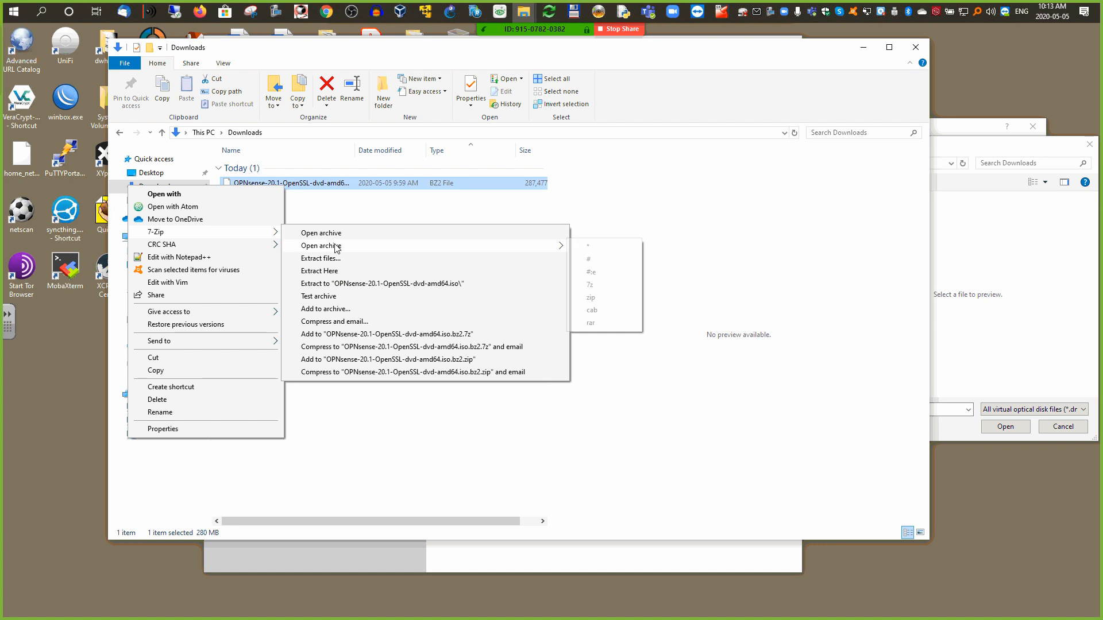
pyautogui.click(340, 234)
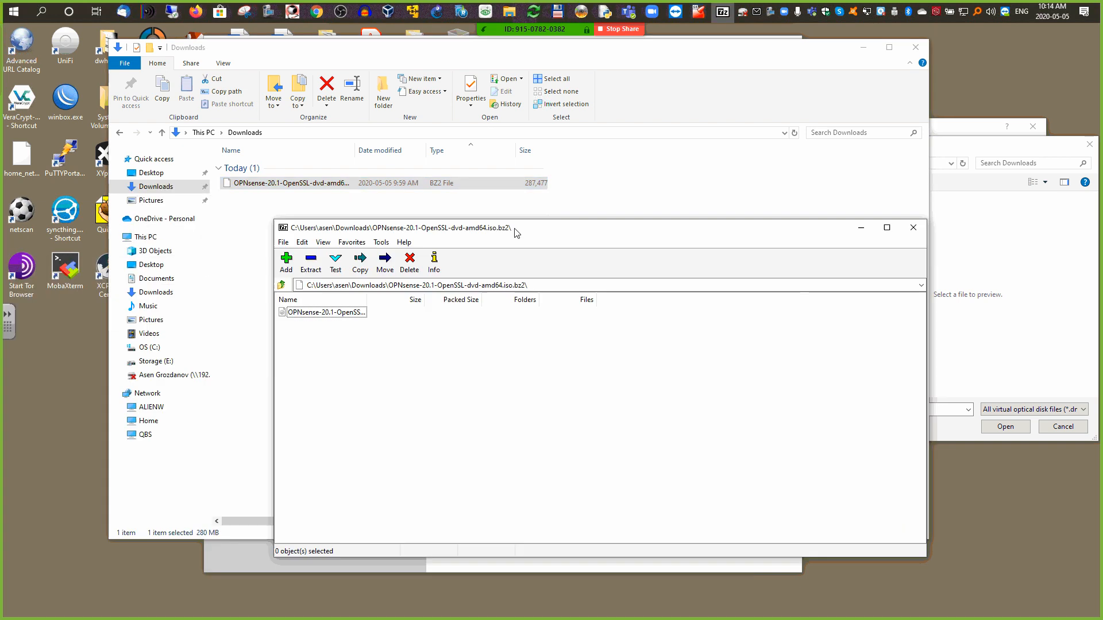
pyautogui.click(152, 362)
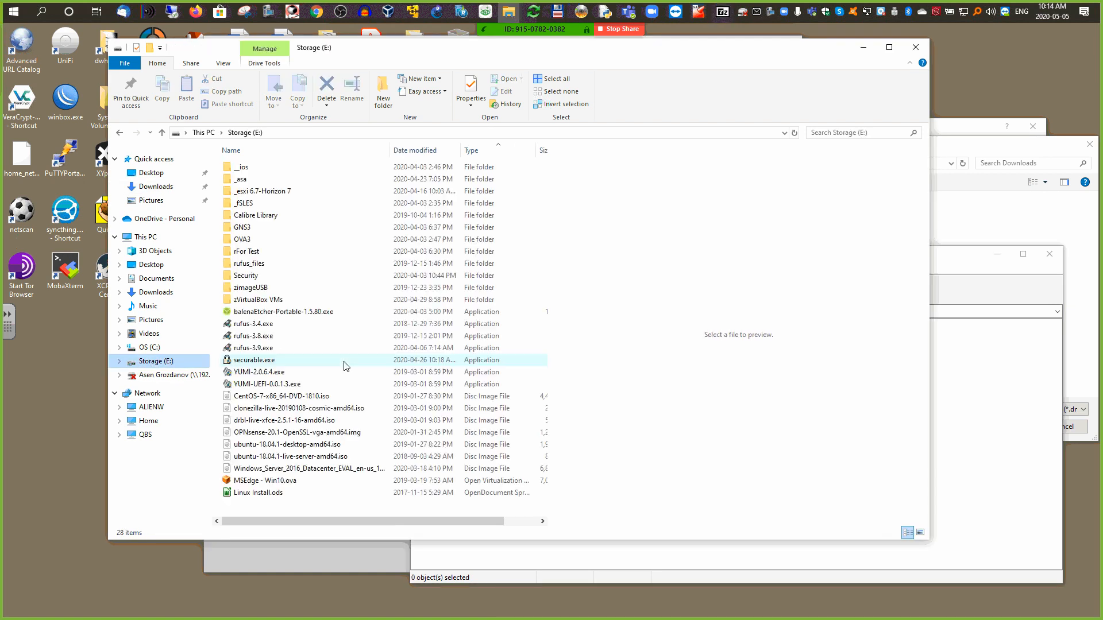
# Step: Extract the ISO to E: and pick OPNsense-20.1-OpenSSL-dvd-amd64.iso as the start-up disk
pyautogui.click(963, 274)
pyautogui.moveTo(487, 348); pyautogui.dragTo(332, 388)
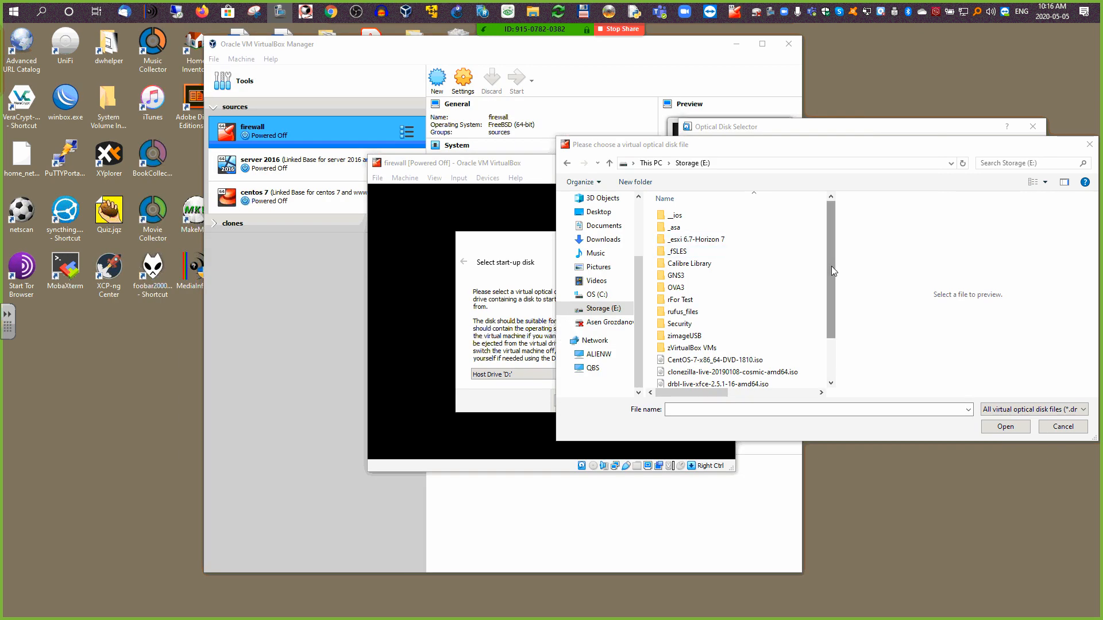
pyautogui.scroll(-2, 828, 288)
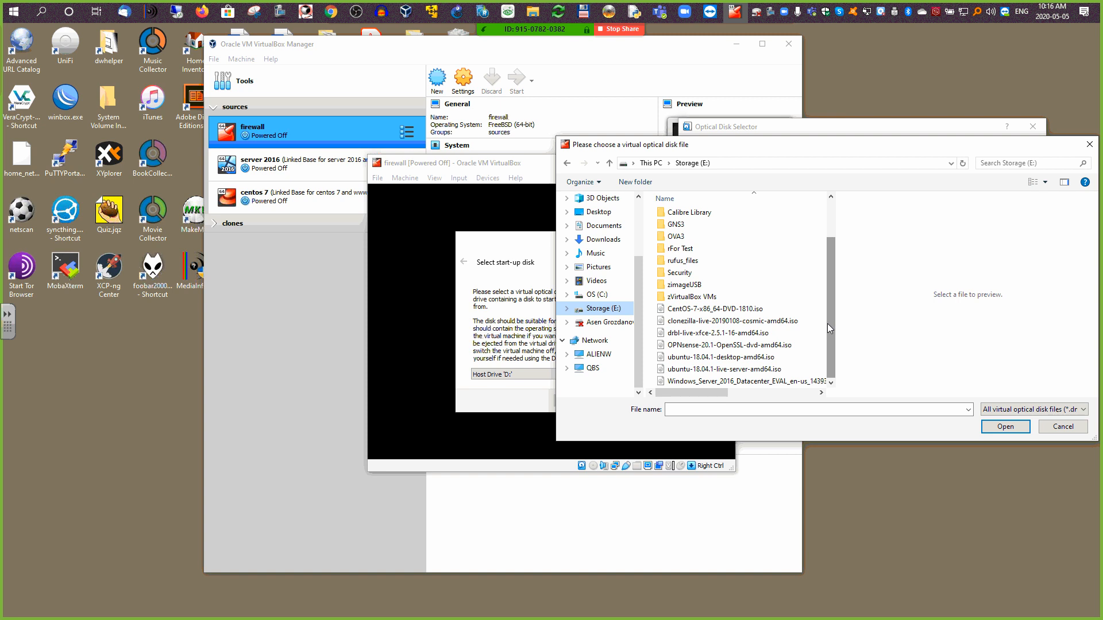
pyautogui.click(810, 345)
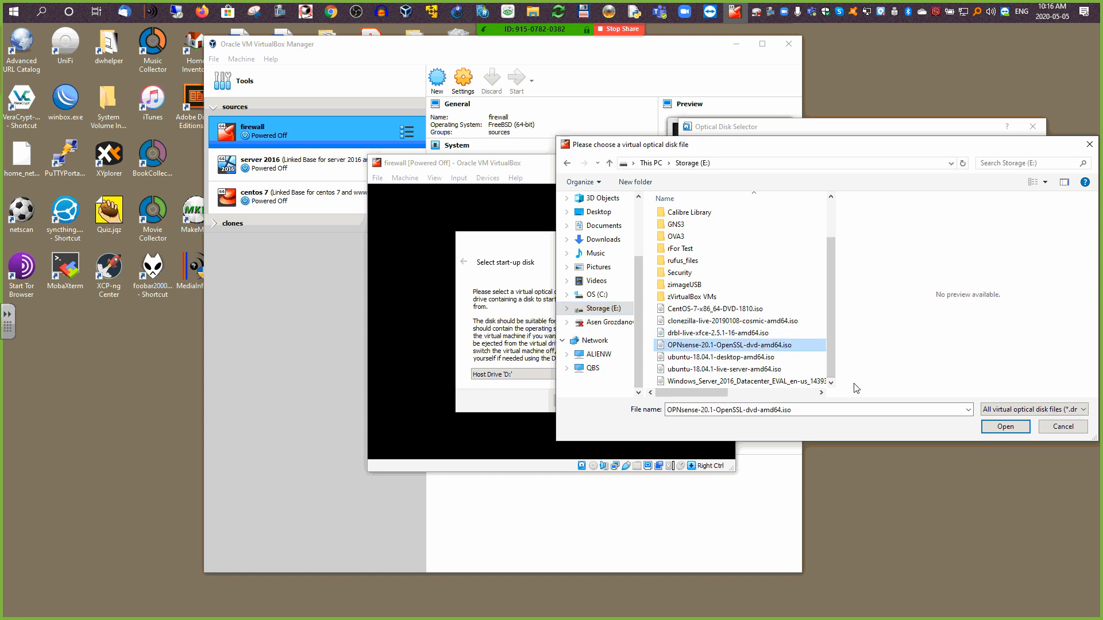
pyautogui.click(986, 424)
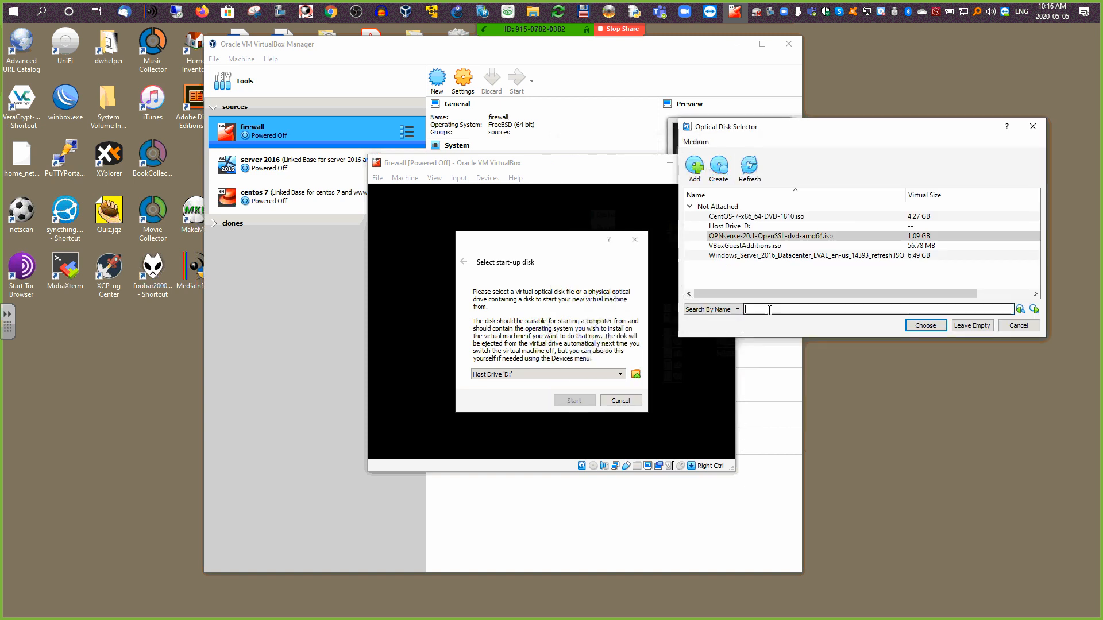
pyautogui.click(913, 325)
# Step: Boot the firewall VM from the OPNsense ISO and let it reach the live-mode login prompt
pyautogui.click(573, 400)
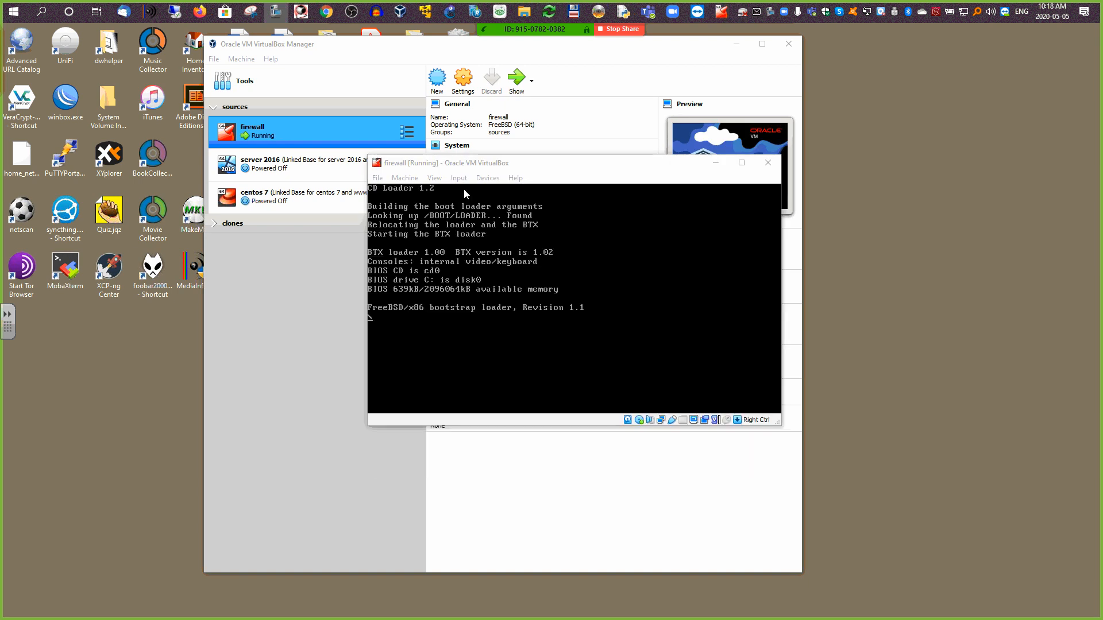
pyautogui.moveTo(531, 171); pyautogui.dragTo(767, 72)
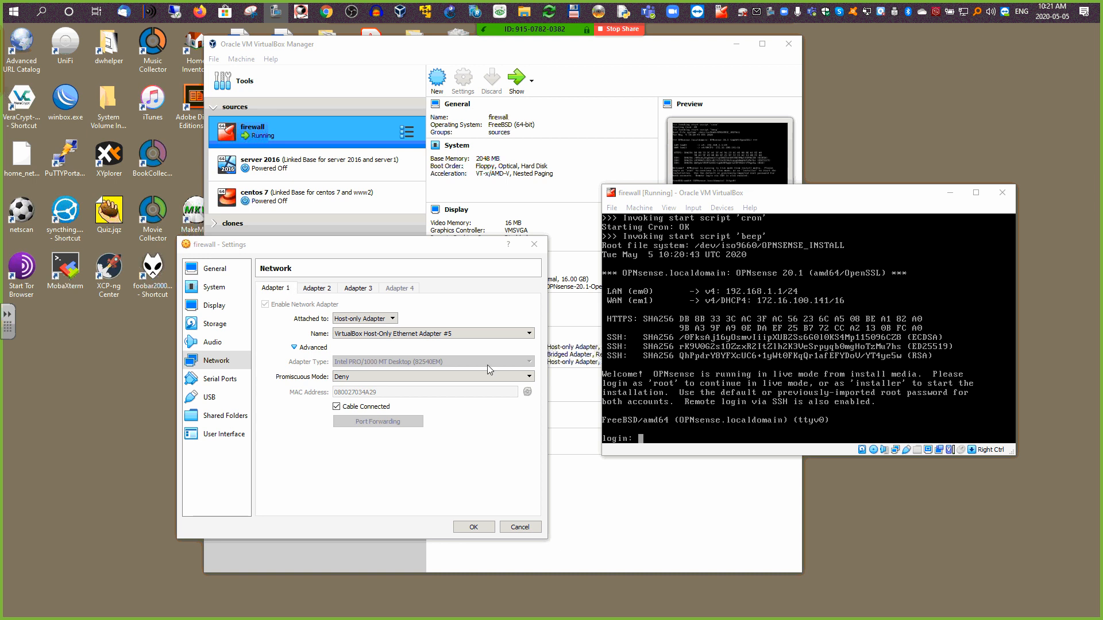
pyautogui.click(534, 244)
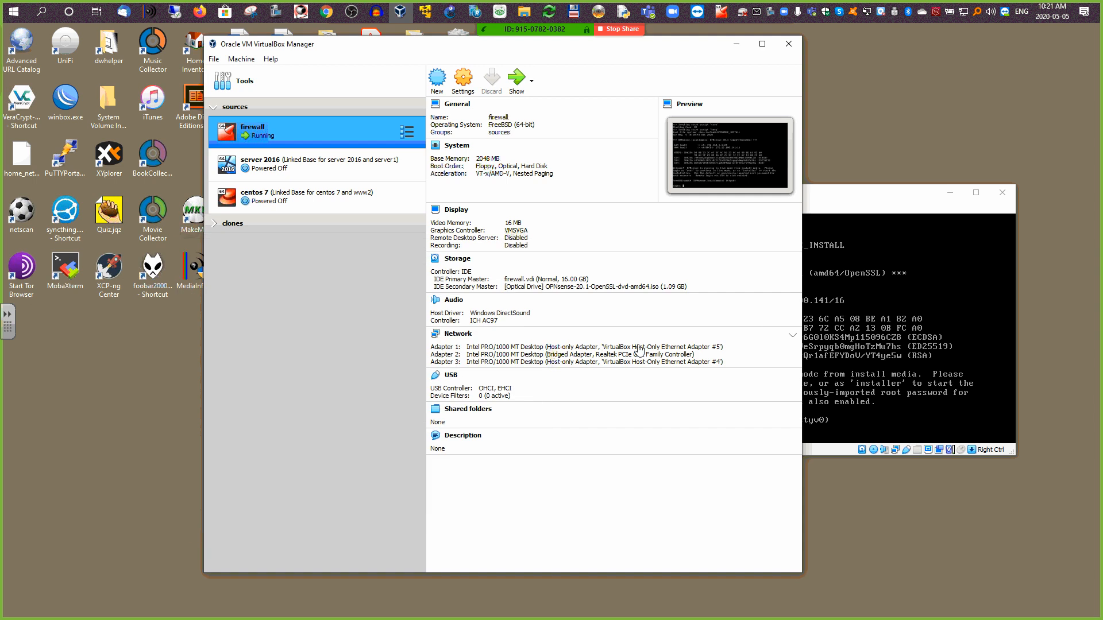
pyautogui.moveTo(852, 197); pyautogui.dragTo(851, 96)
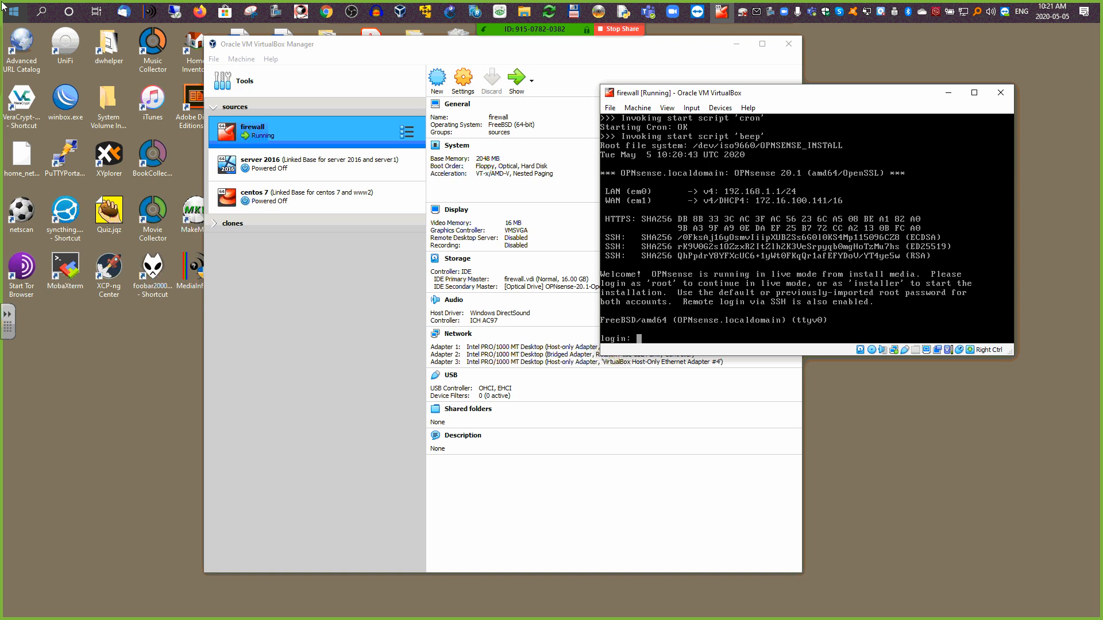
# Step: Log in on the live console as 'installer' with the installer password
pyautogui.write('installer')
pyautogui.press('Return')
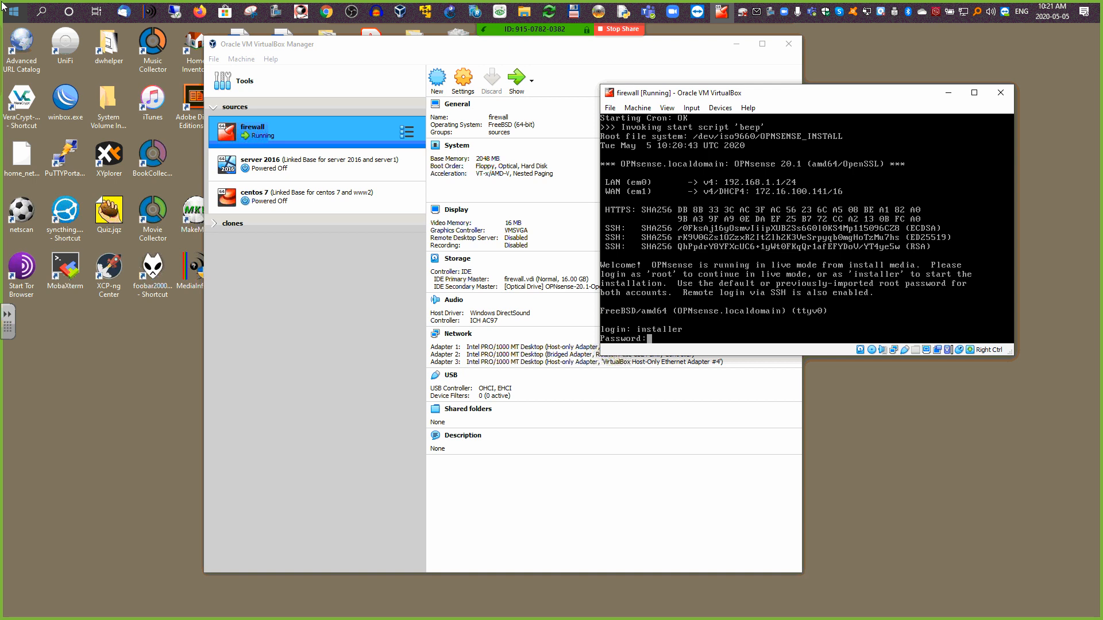
pyautogui.press('Return')
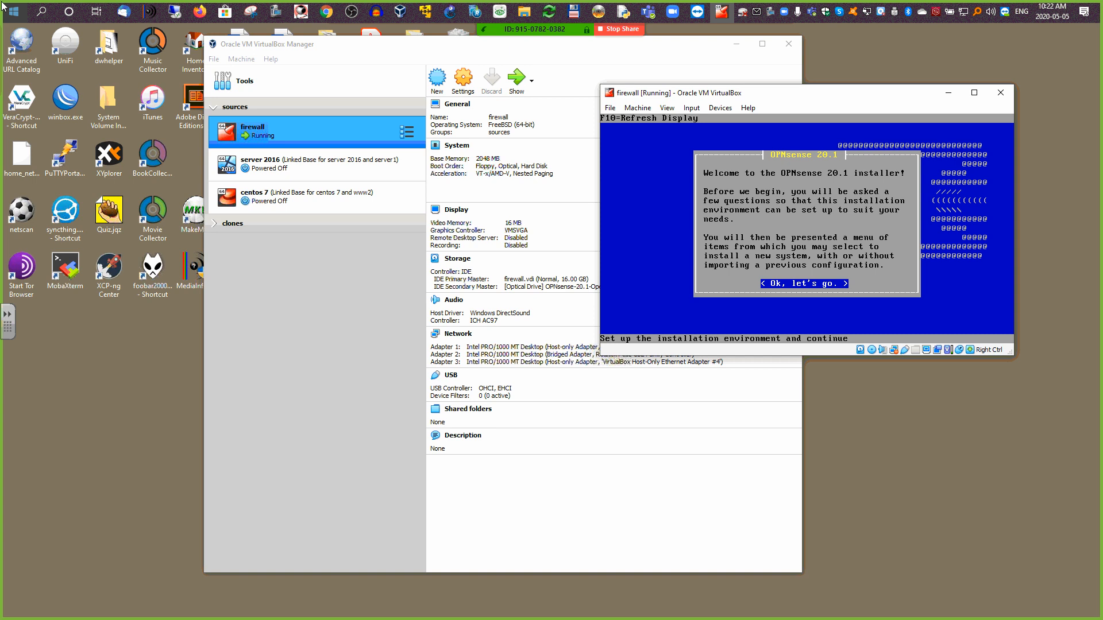
# Step: Accept the installer's welcome and default settings, and choose guided installation onto disk ada0
pyautogui.press('Control_R')
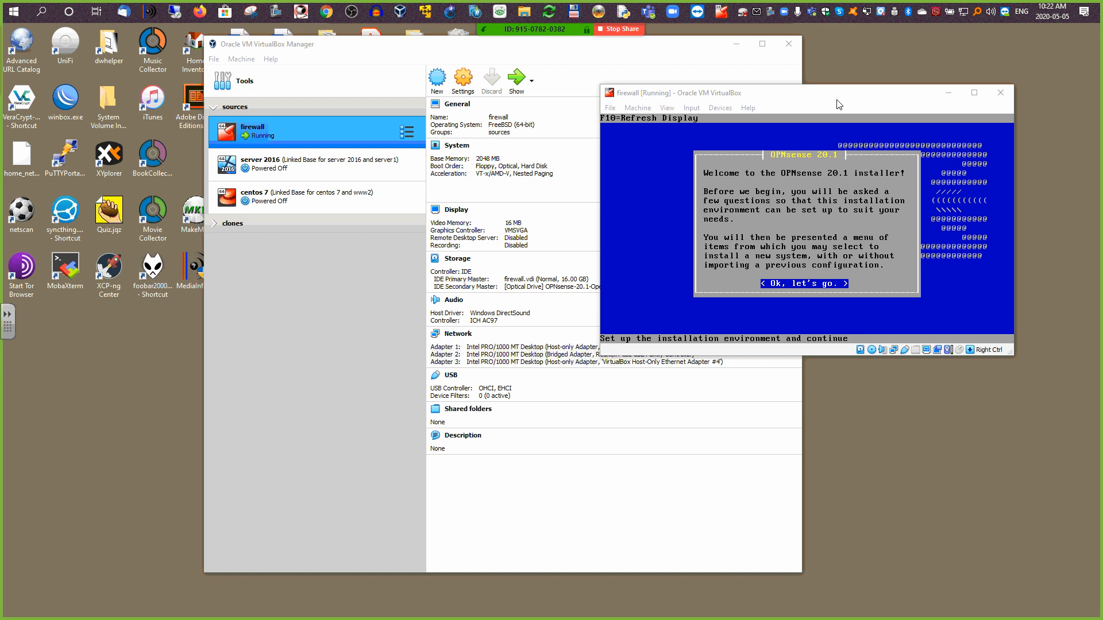
pyautogui.click(677, 173)
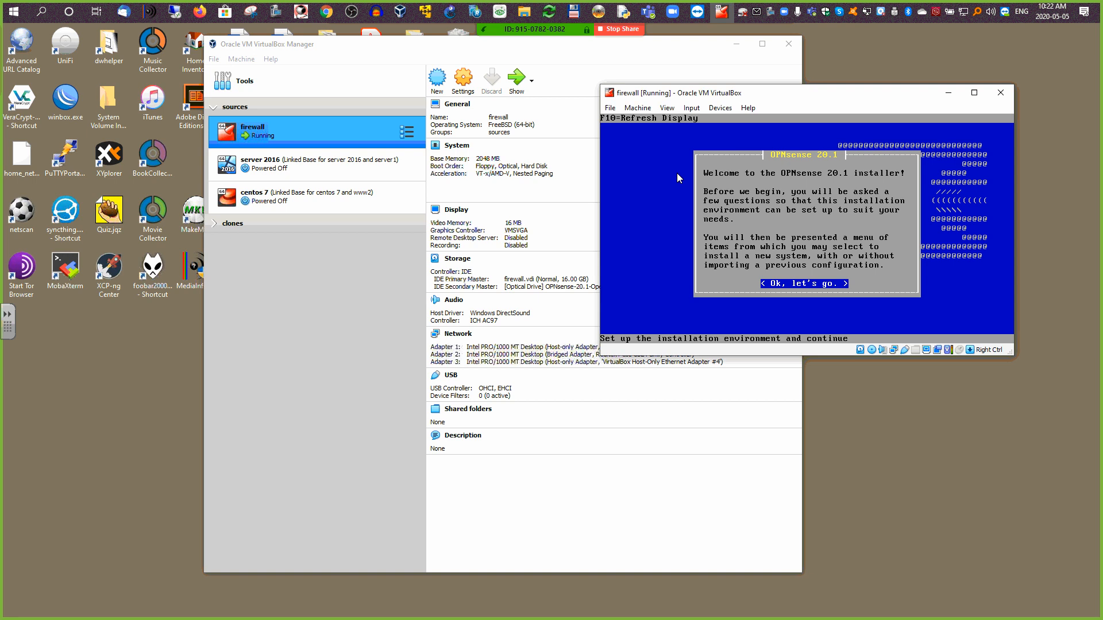
pyautogui.press('Return')
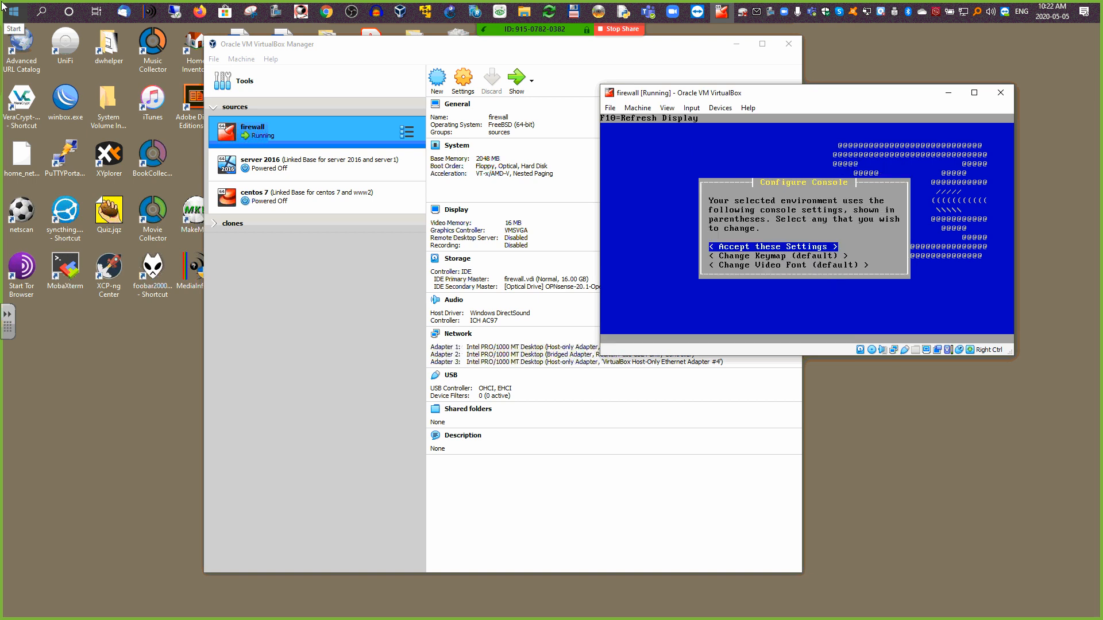
pyautogui.press('Return')
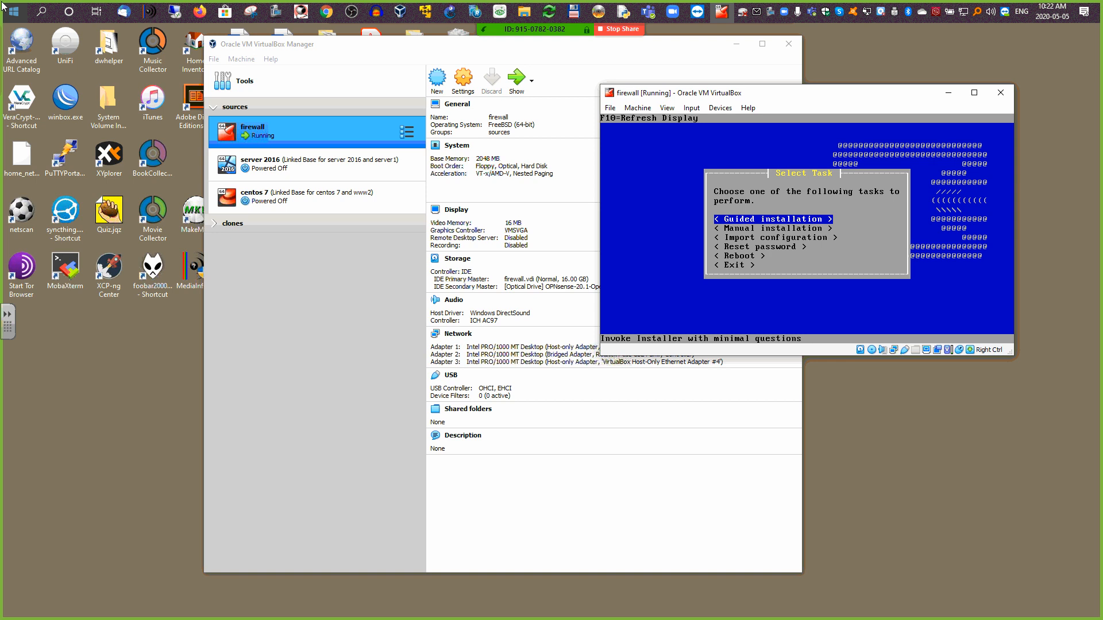
pyautogui.press('Return')
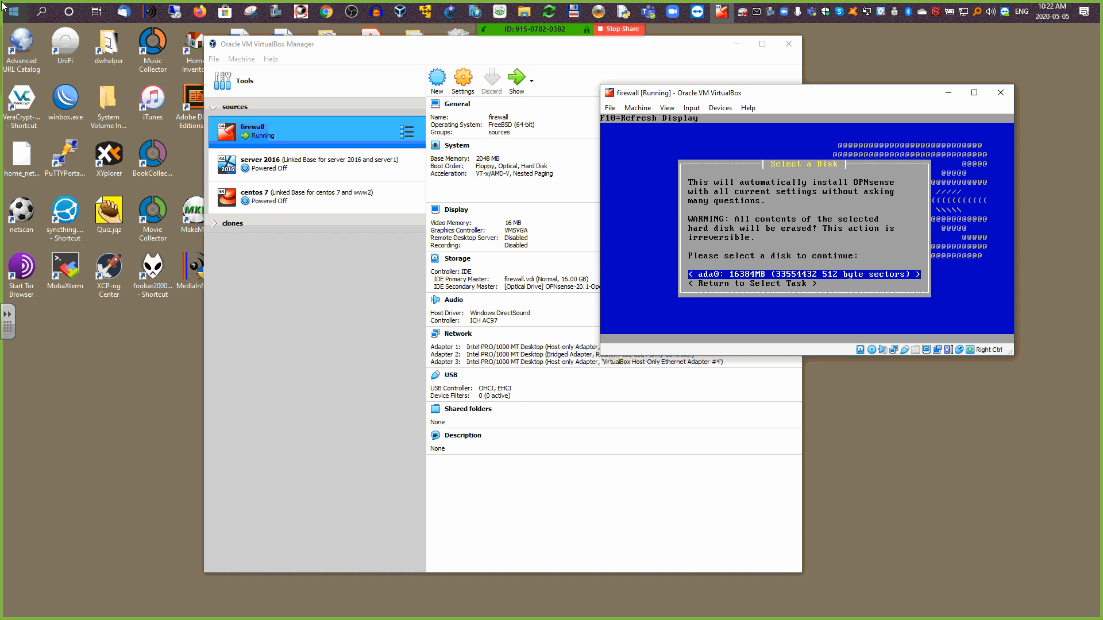
pyautogui.press('Return')
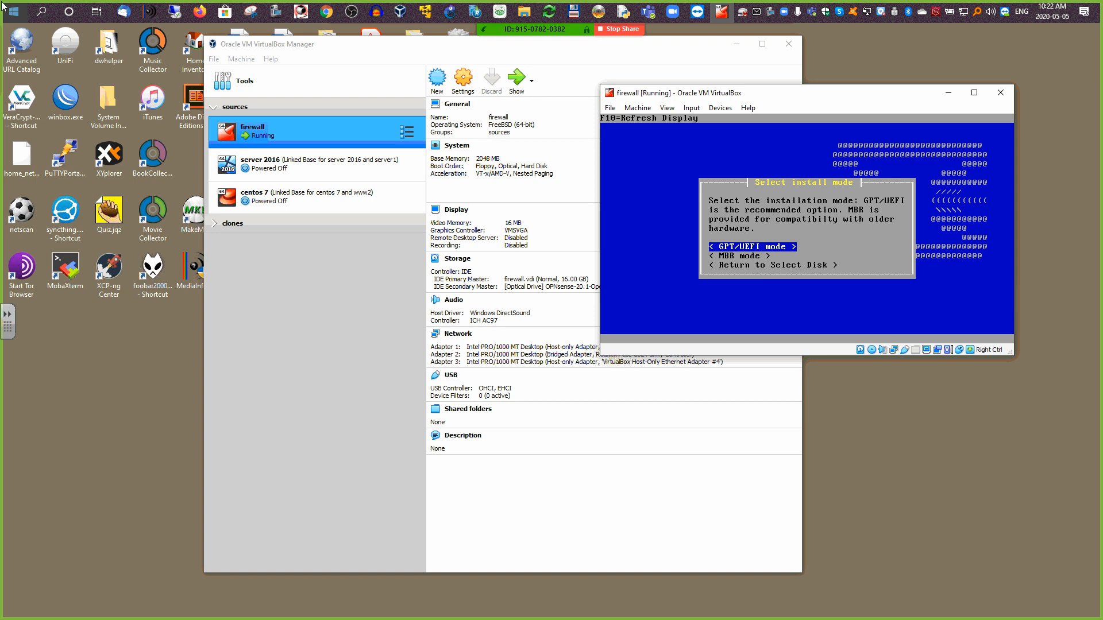
# Step: Choose MBR mode and confirm erasing the disk so file copying begins
pyautogui.press('Down')
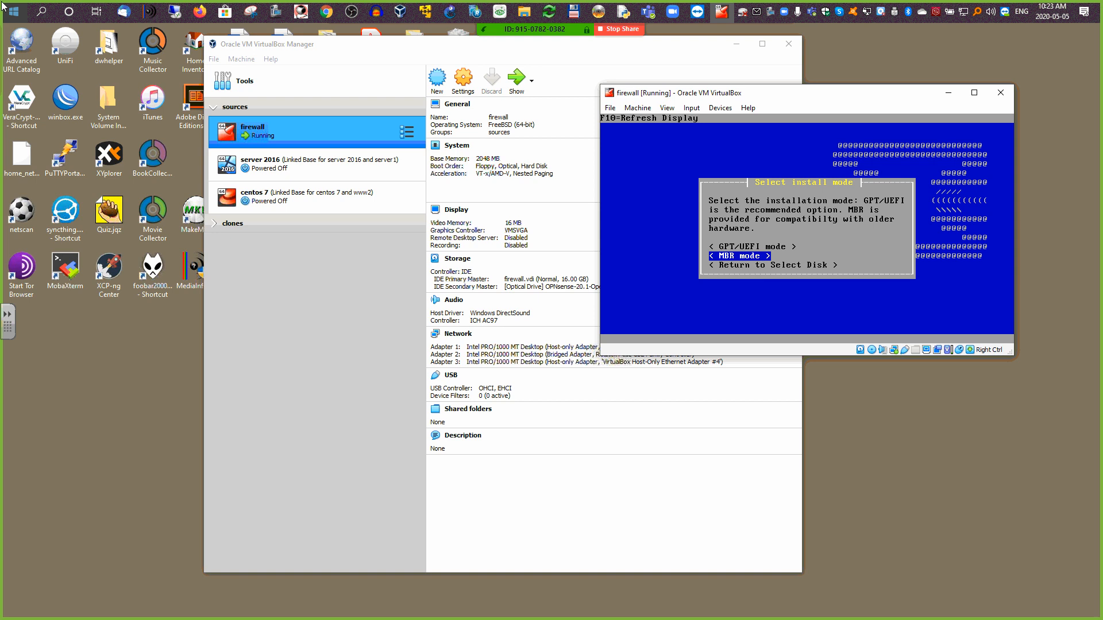
pyautogui.press('Return')
pyautogui.press('Left')
pyautogui.press('Return')
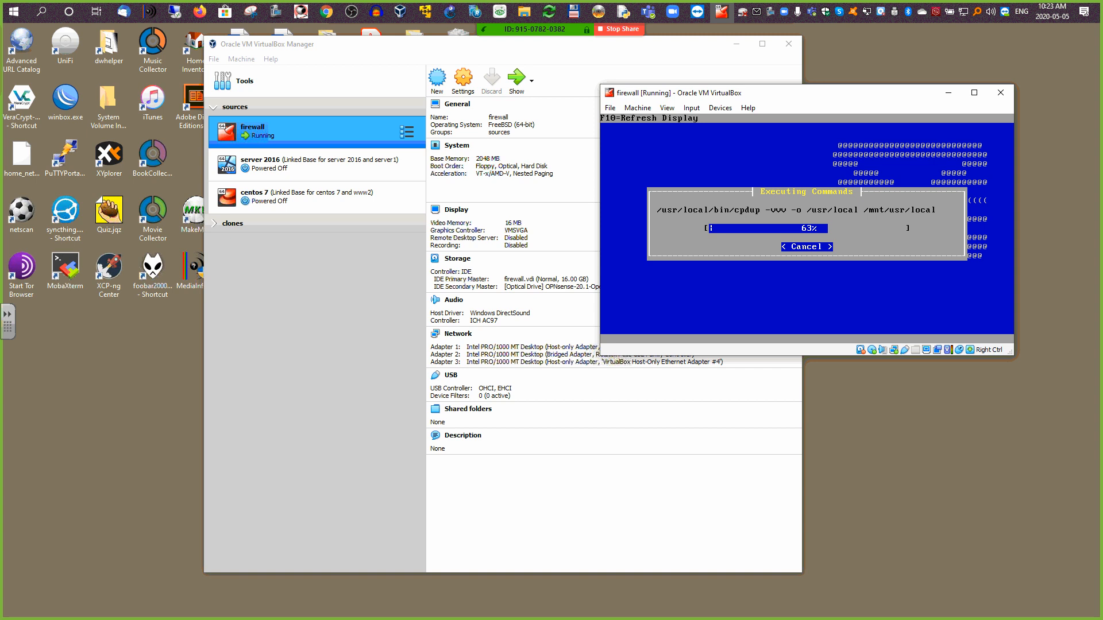
# Step: Enter and confirm the new root password, then reboot the freshly installed firewall
pyautogui.press('Control_R')
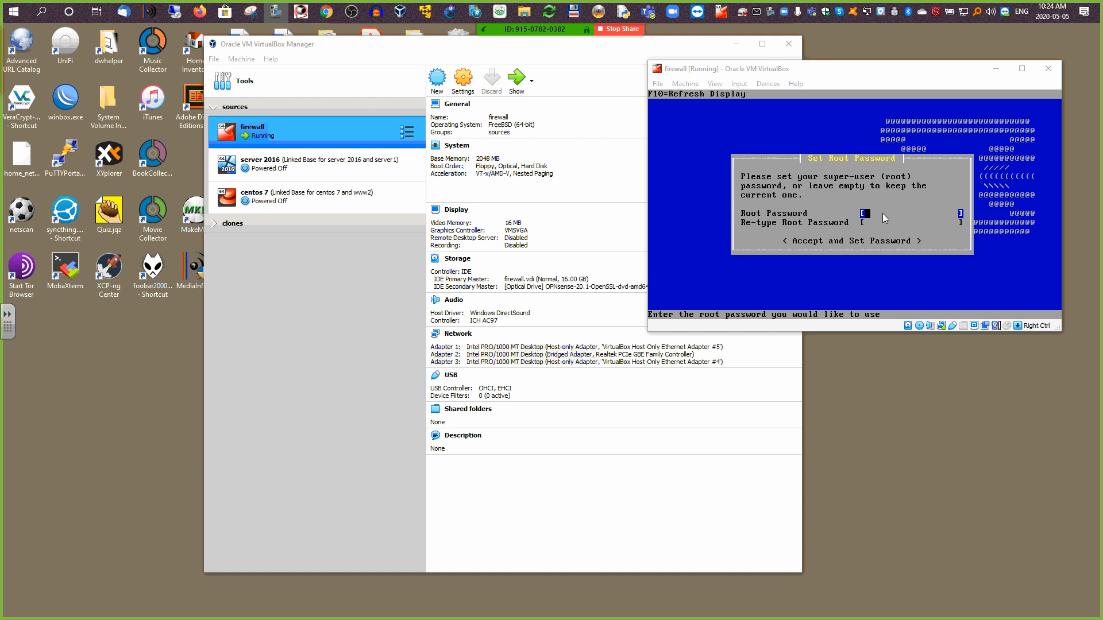
pyautogui.click(883, 213)
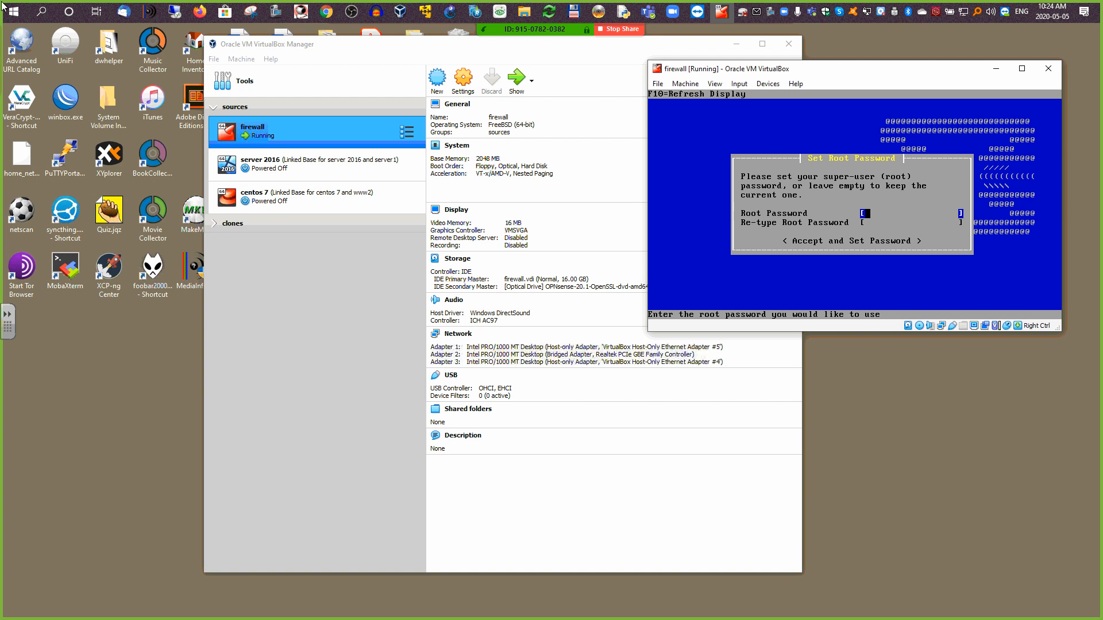
pyautogui.write('****')
pyautogui.press('Tab')
pyautogui.write('****')
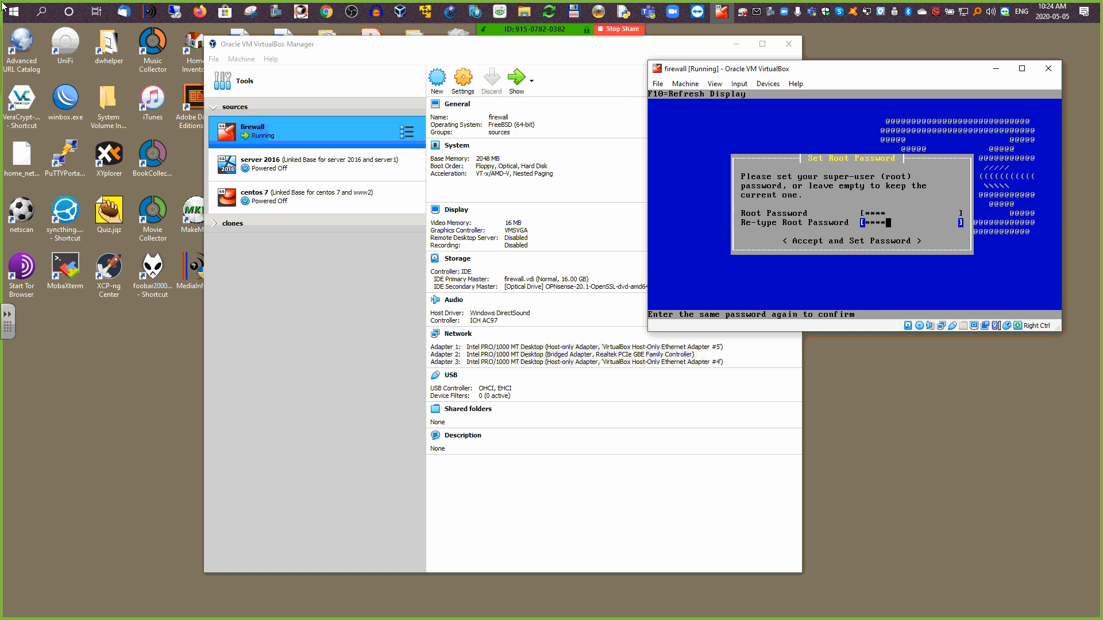
pyautogui.press('Tab')
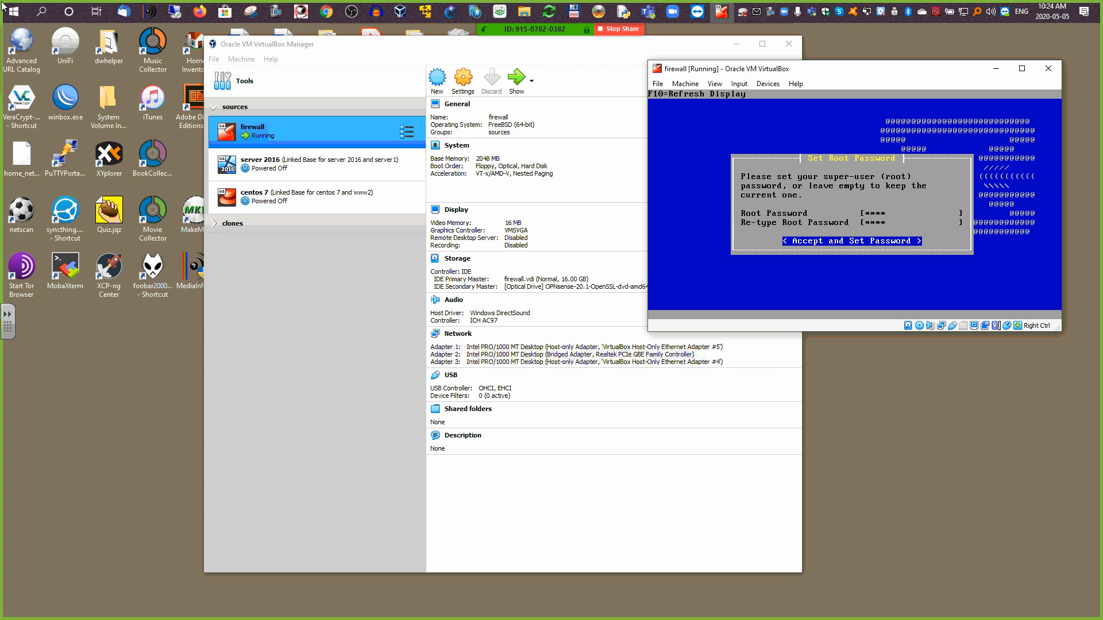
pyautogui.press('Return')
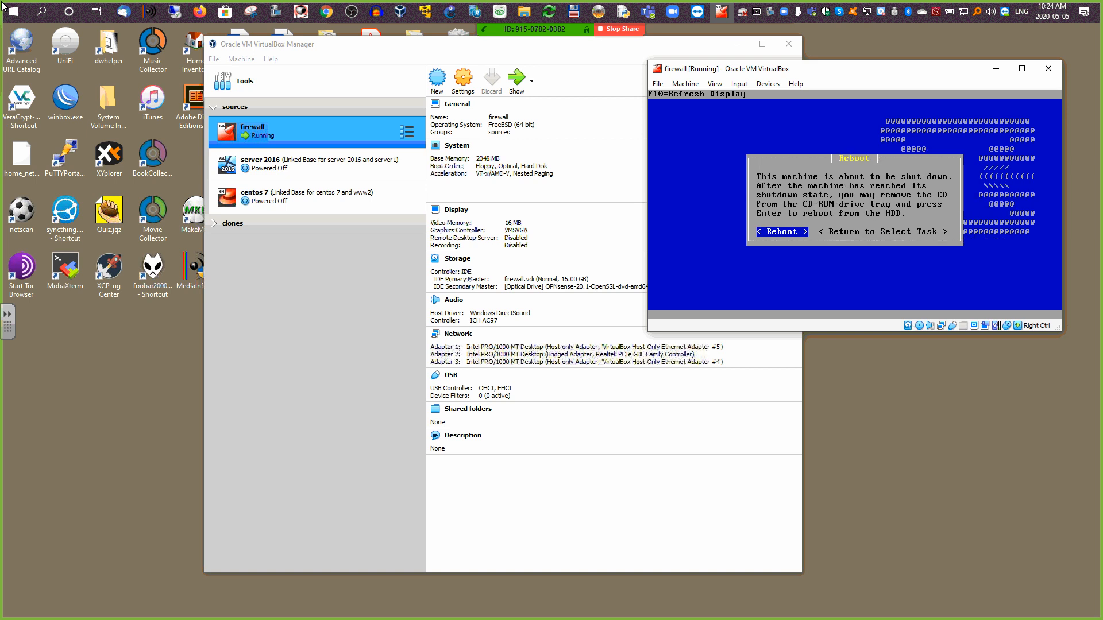
pyautogui.press('Return')
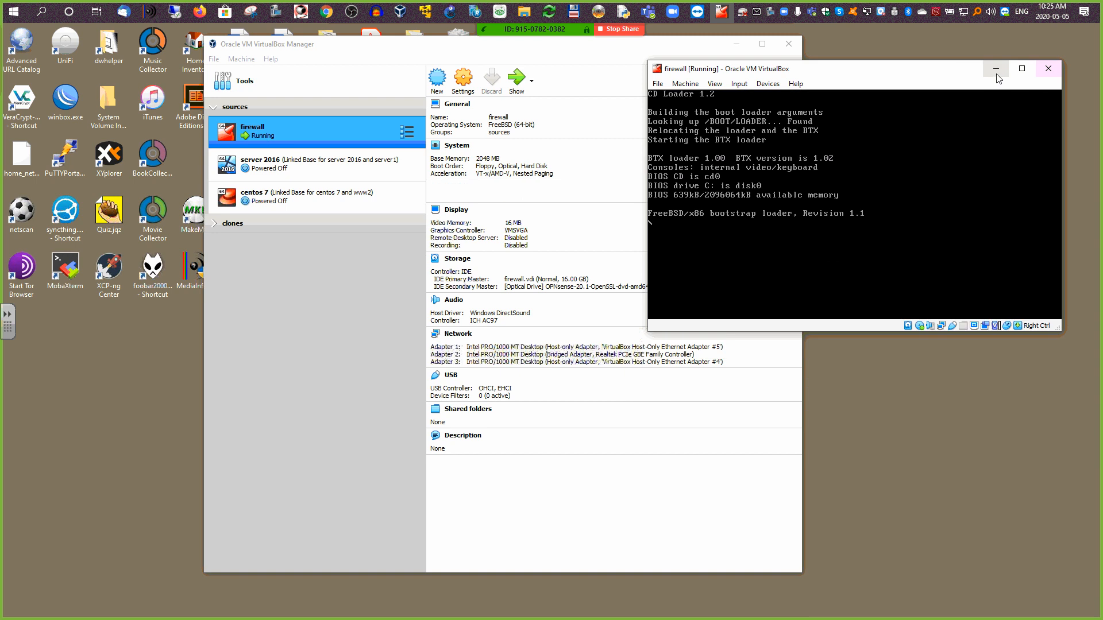
# Step: Close the running firewall VM, choosing to power off the machine
pyautogui.click(1047, 68)
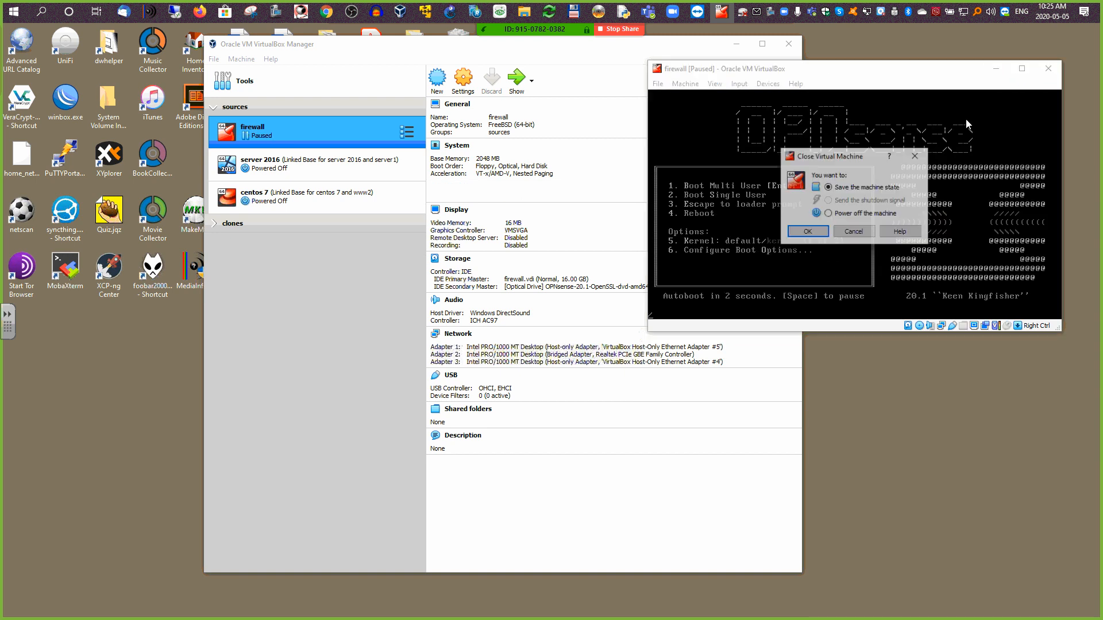
pyautogui.click(846, 214)
pyautogui.click(807, 231)
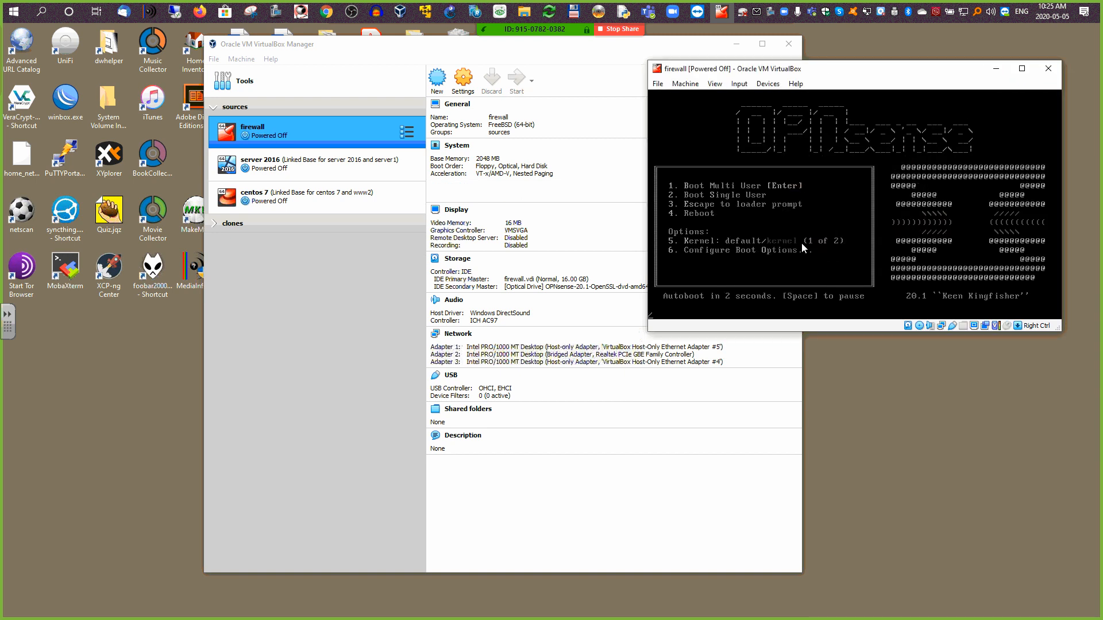
# Step: In the firewall VM's System settings, uncheck Floppy and move it to the bottom of the boot order
pyautogui.click(463, 83)
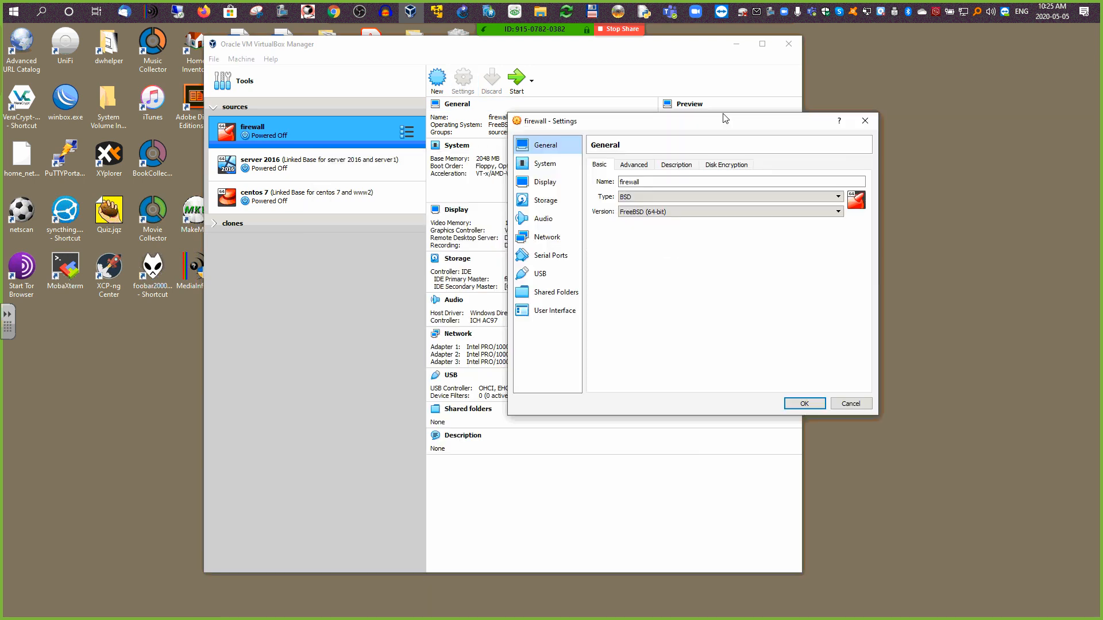
pyautogui.click(687, 137)
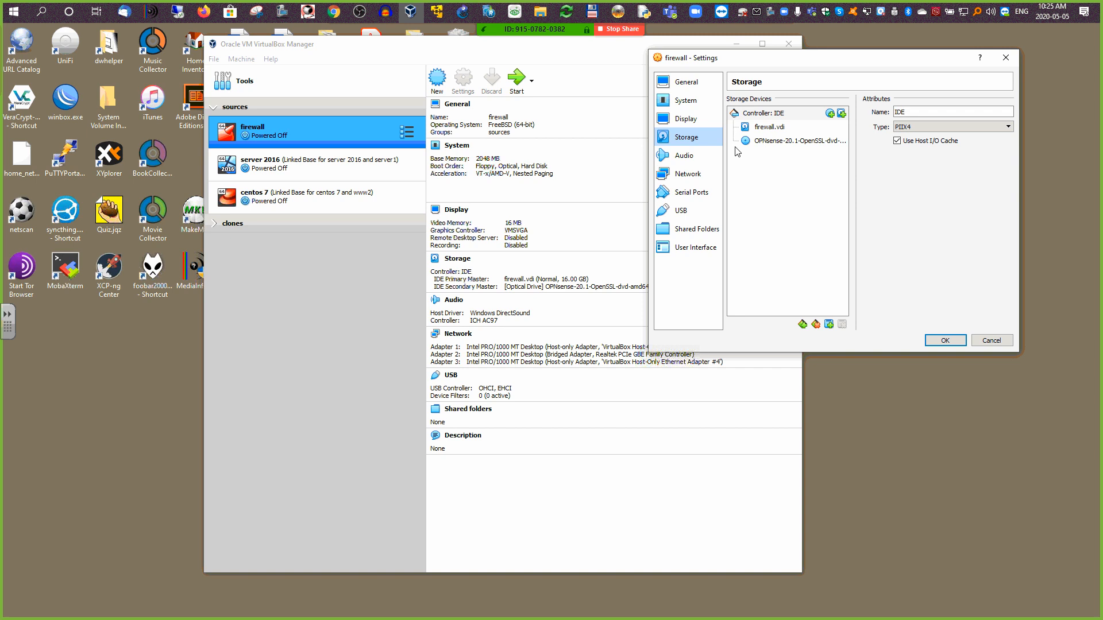
pyautogui.click(685, 100)
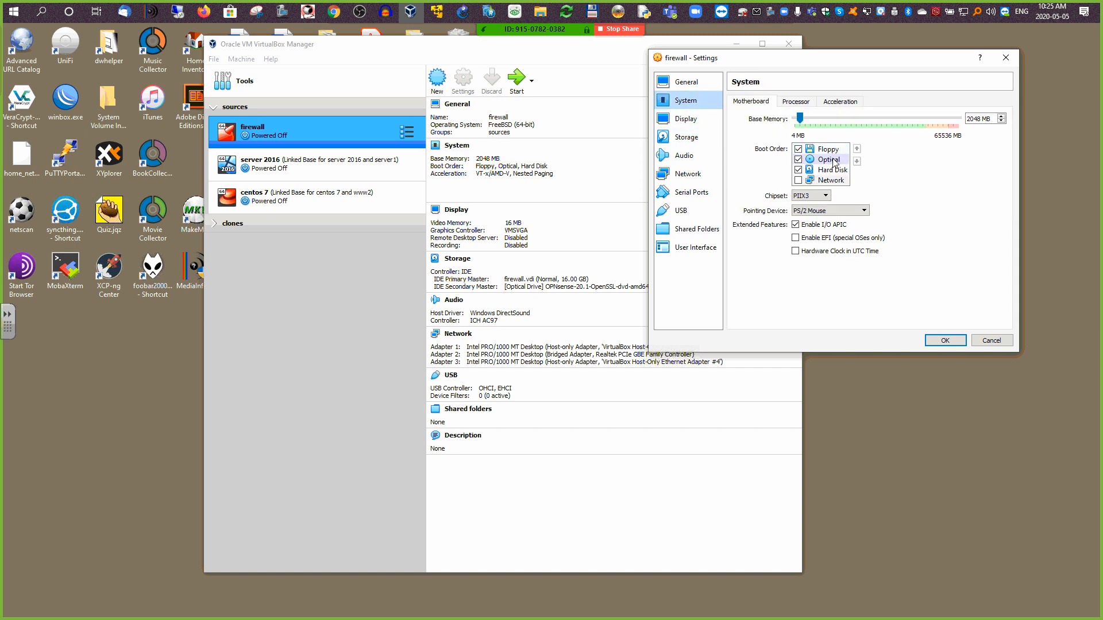
pyautogui.click(798, 150)
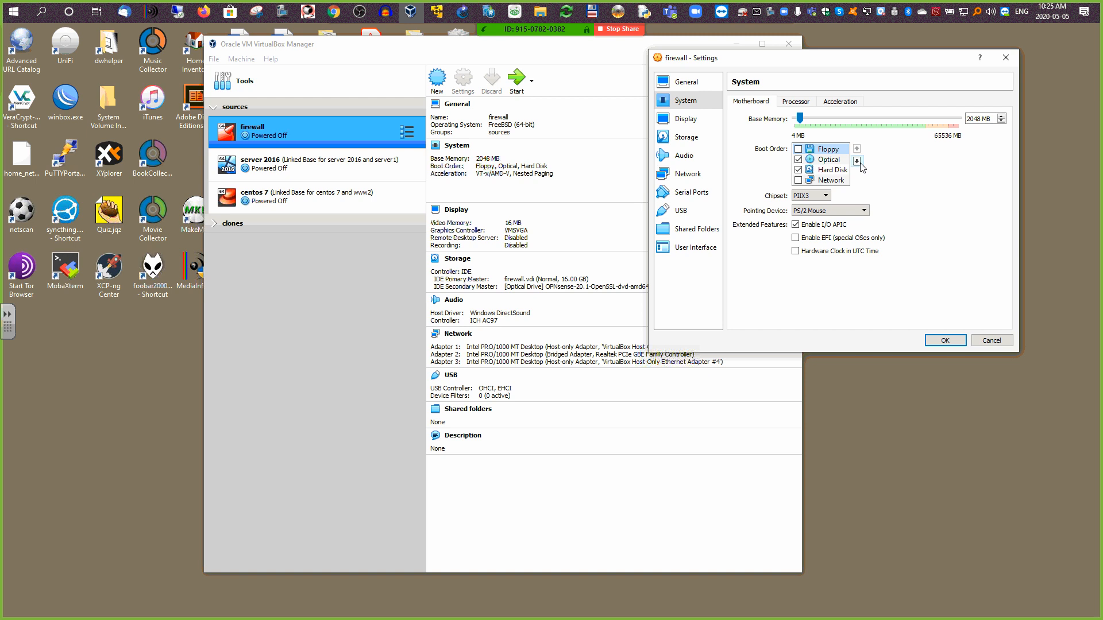
pyautogui.click(856, 161)
pyautogui.click(856, 161)
pyautogui.click(857, 161)
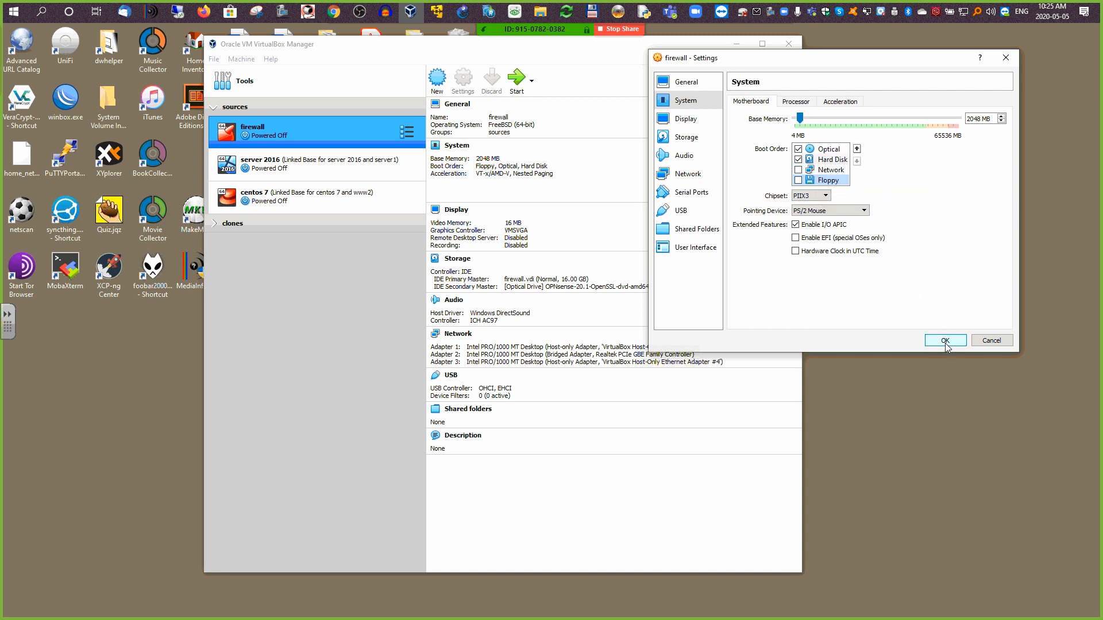
# Step: Remove the OPNsense ISO from the VM's optical drive and save the settings
pyautogui.click(689, 139)
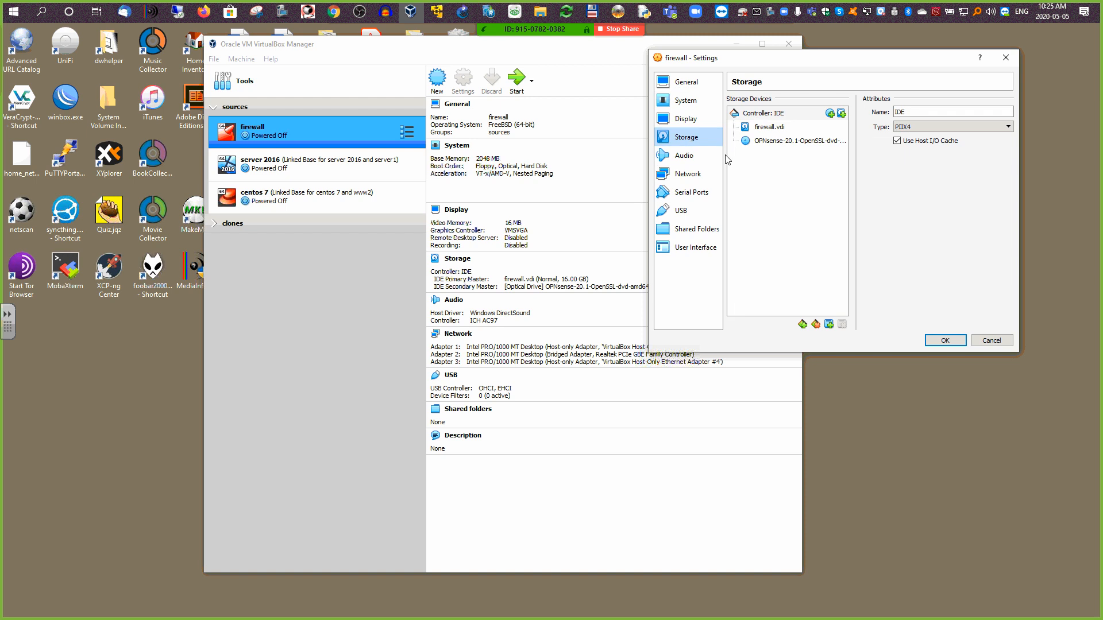
pyautogui.click(779, 143)
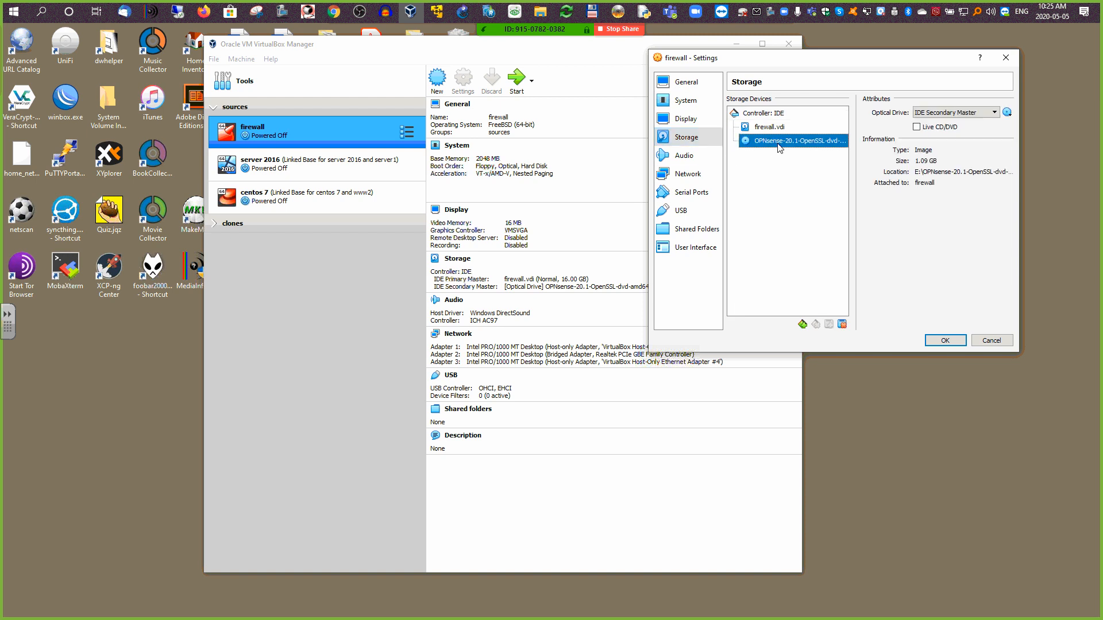
pyautogui.click(1007, 113)
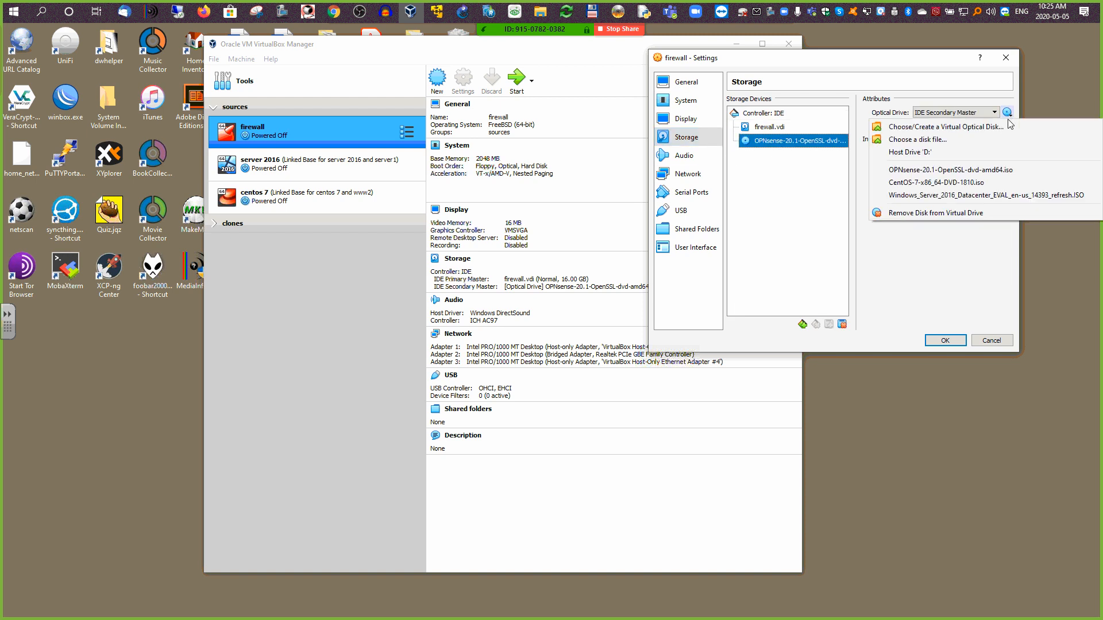
pyautogui.click(940, 214)
pyautogui.click(944, 340)
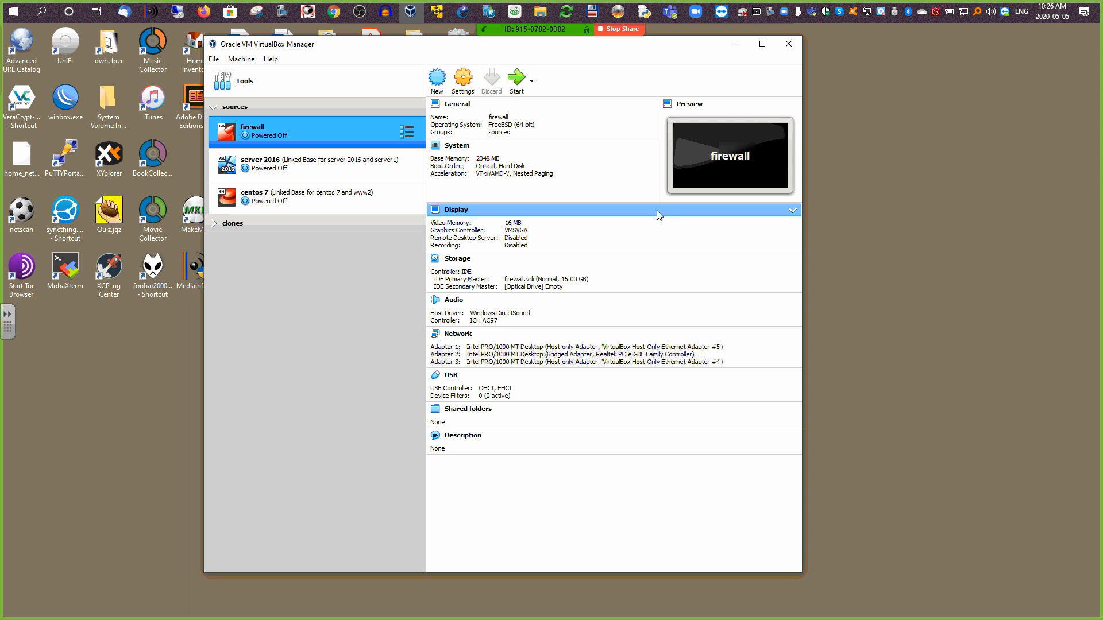
# Step: Empty the Recycle Bin, permanently deleting the downloaded archive
pyautogui.click(453, 33)
pyautogui.rightClick(453, 33)
pyautogui.click(387, 64)
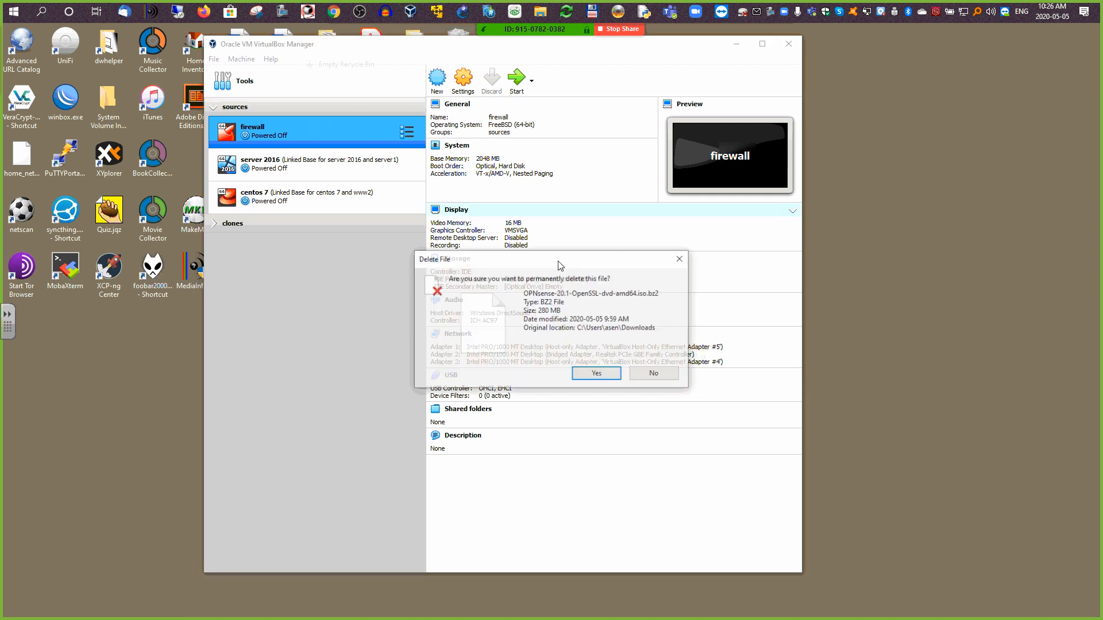
pyautogui.click(610, 374)
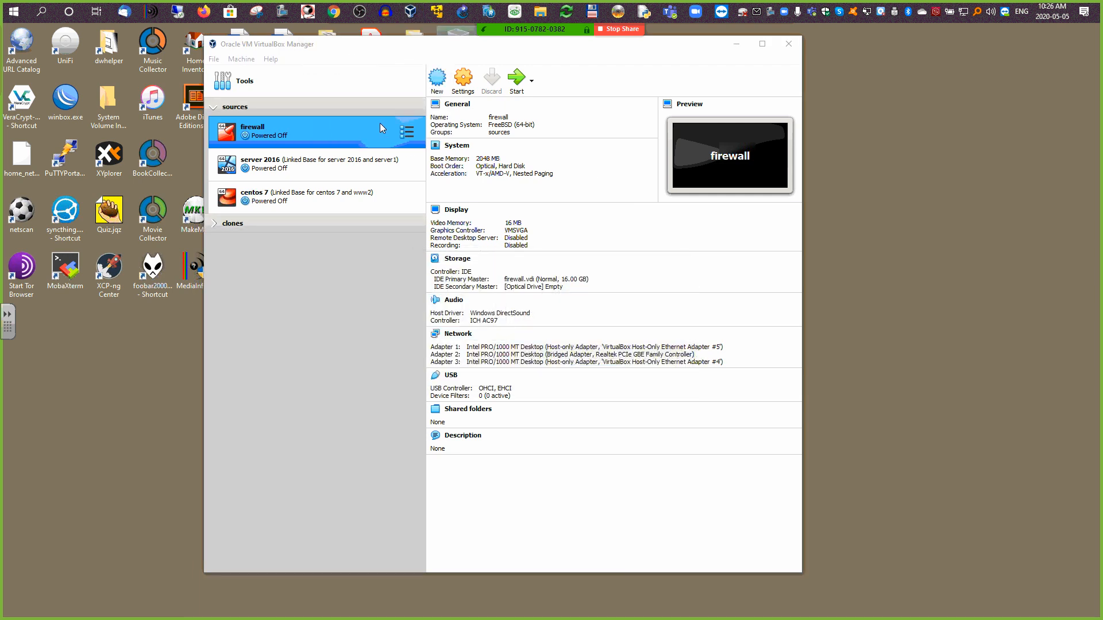
# Step: Start the firewall VM so OPNsense boots from its disk
pyautogui.click(518, 80)
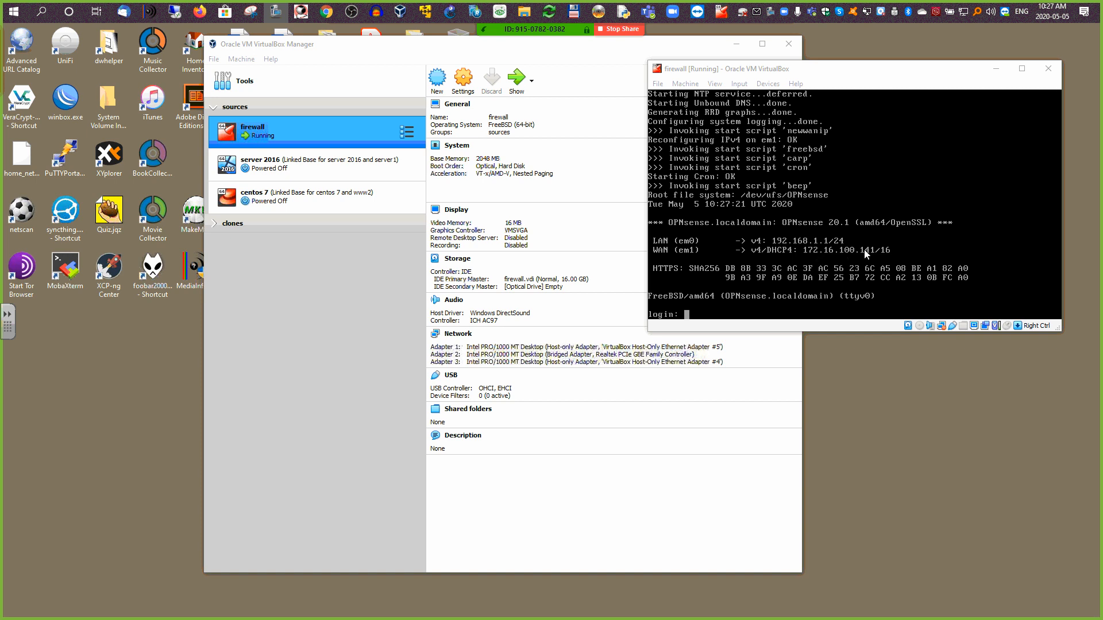
# Step: Search Windows for 'cmd' and launch Command Prompt
pyautogui.click(24, 16)
pyautogui.write('cm')
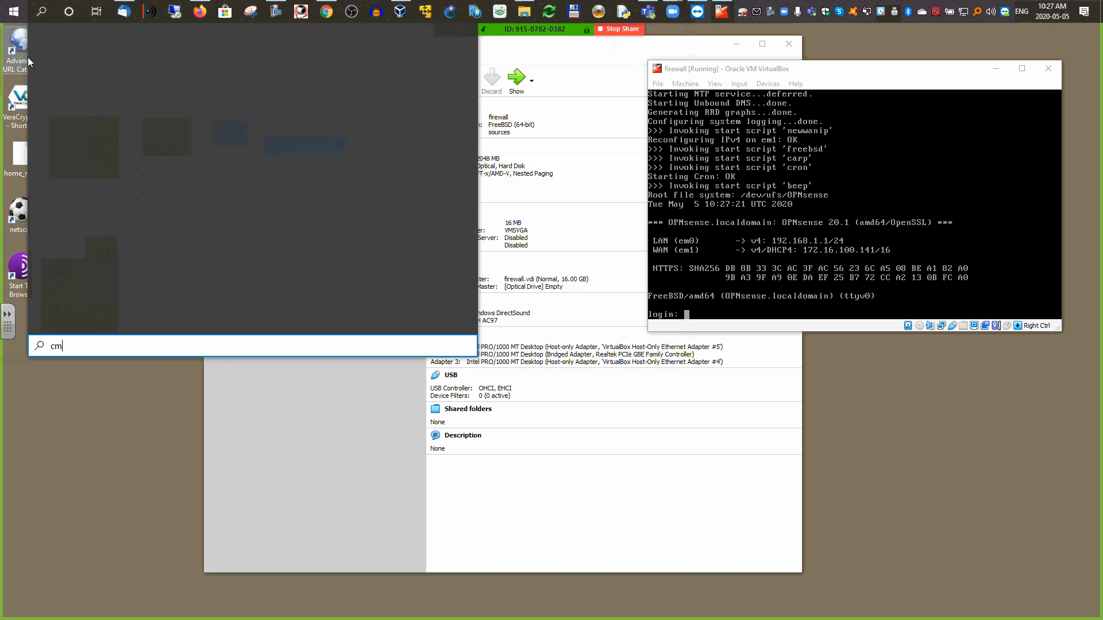
pyautogui.write('d')
pyautogui.click(53, 81)
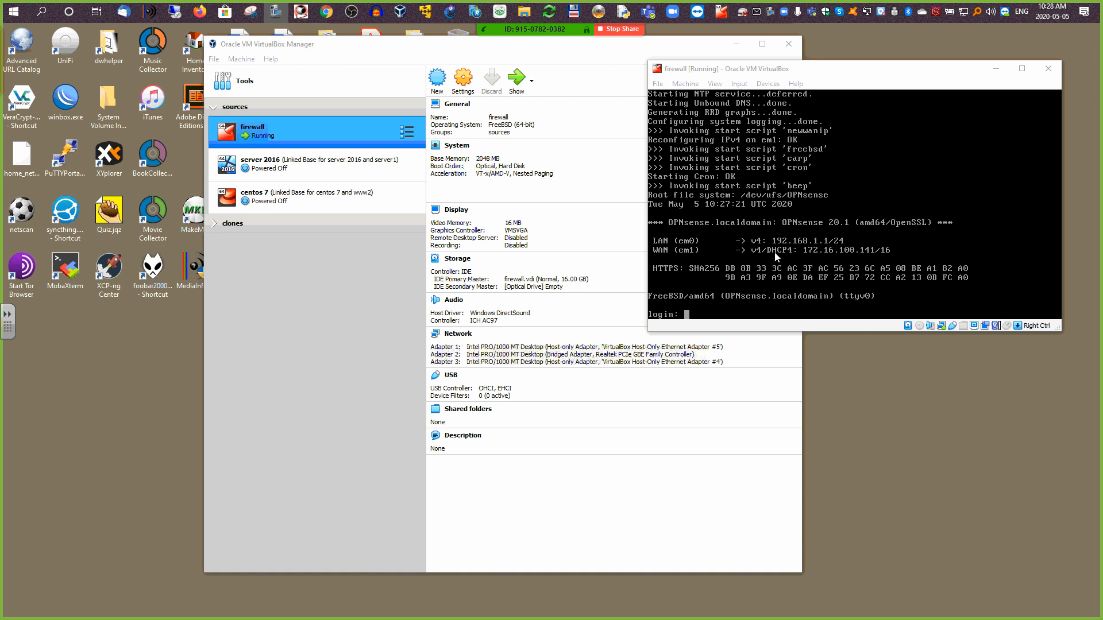
# Step: Log in to the OPNsense console as root and pick option 1, Assign interfaces
pyautogui.click(700, 310)
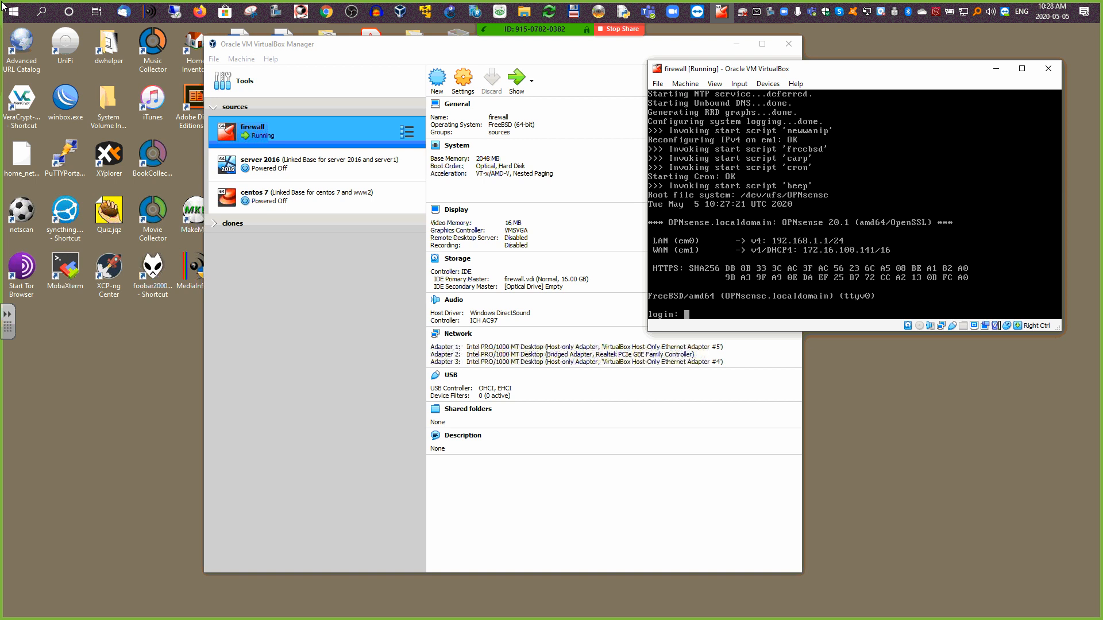
pyautogui.write('root')
pyautogui.press('Return')
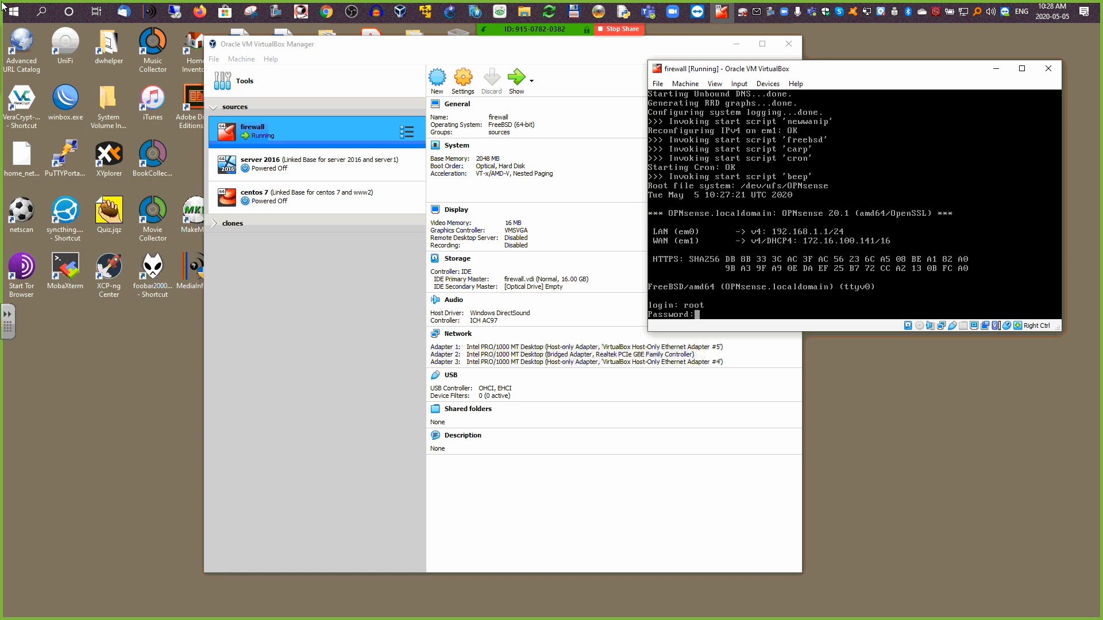
pyautogui.press('Return')
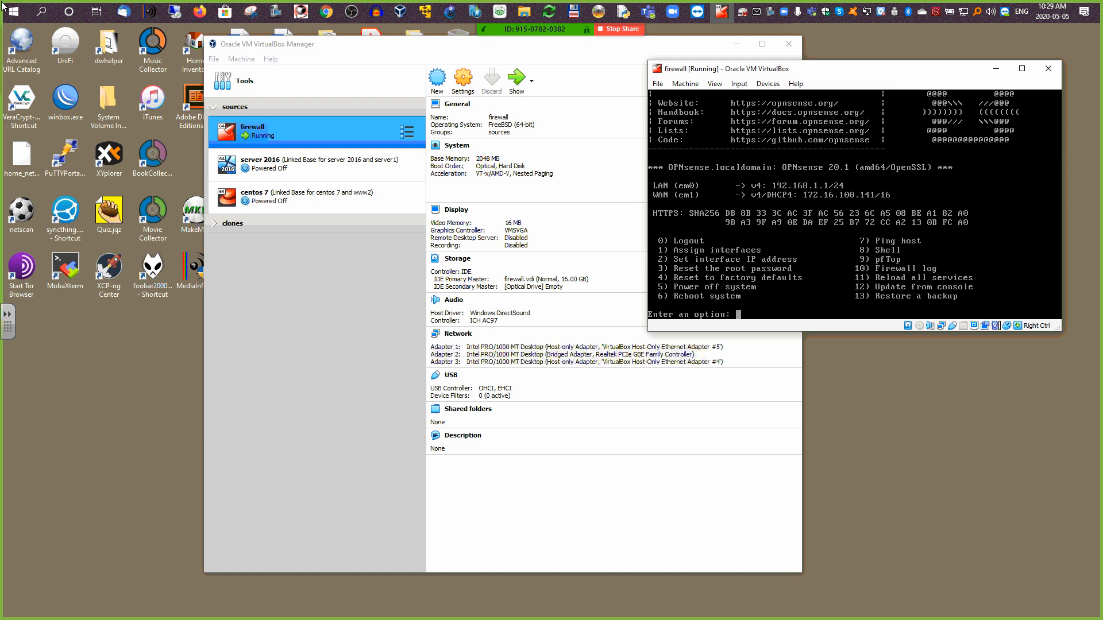
pyautogui.write('1')
pyautogui.press('Return')
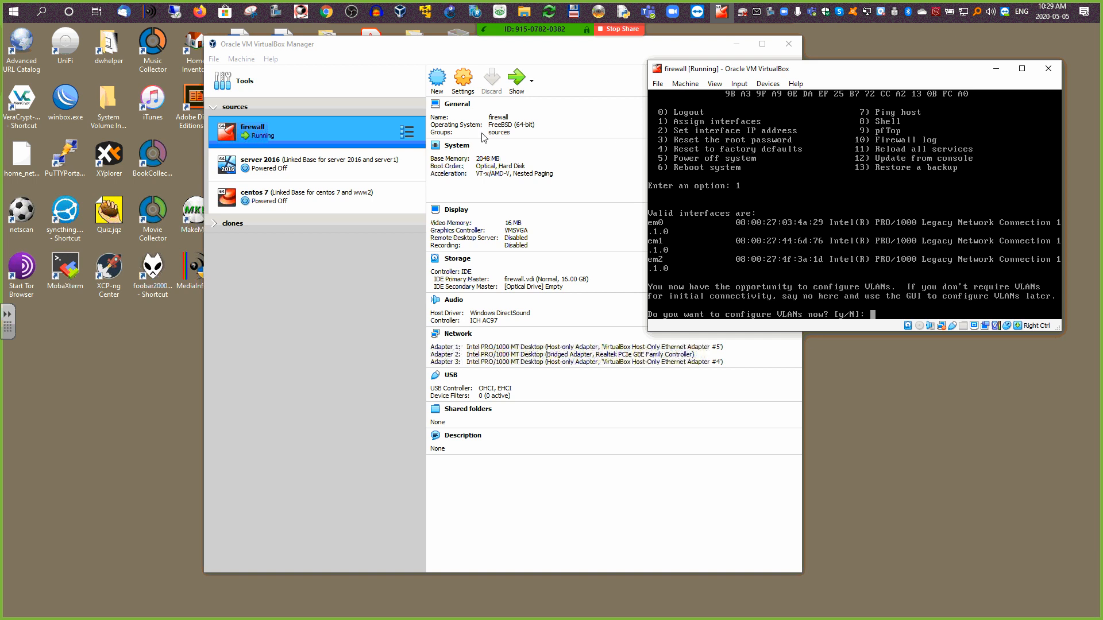
pyautogui.moveTo(393, 50); pyautogui.dragTo(229, 51)
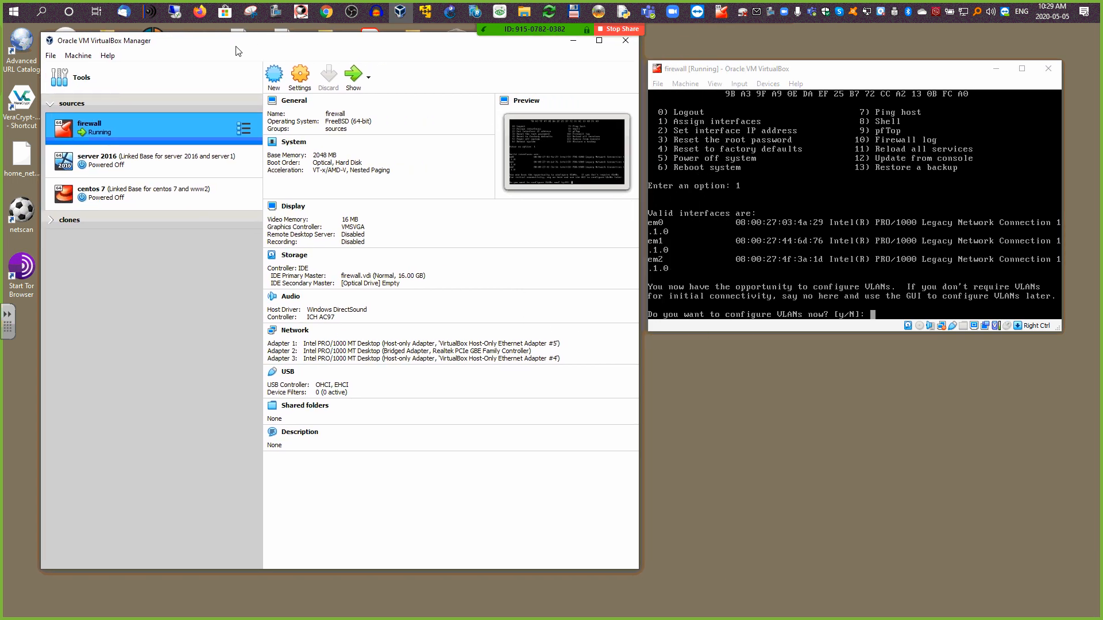
pyautogui.click(299, 75)
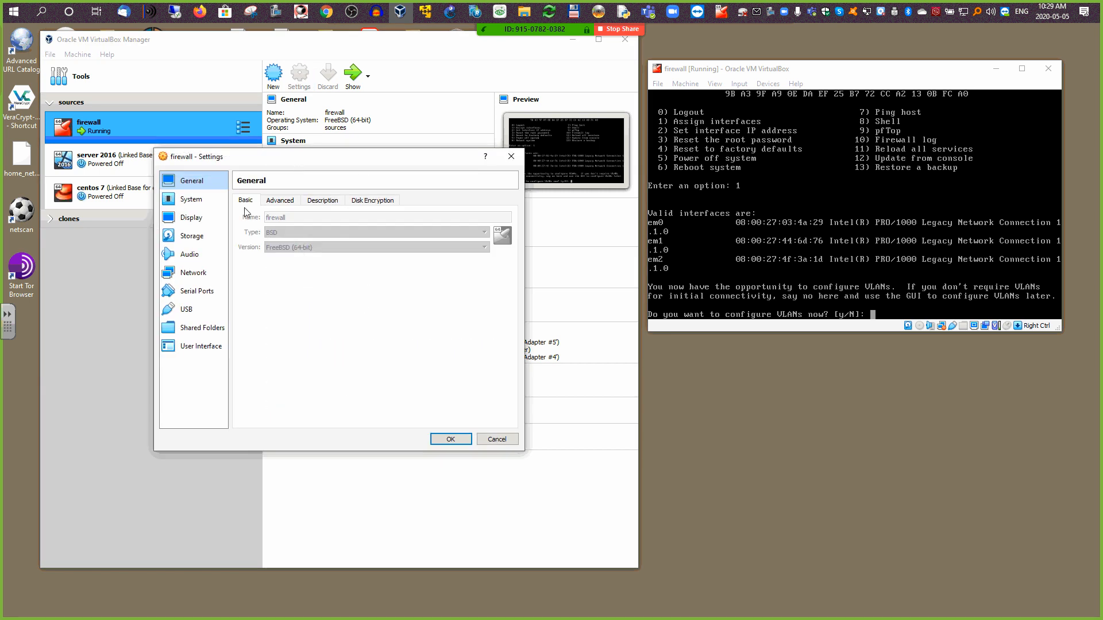
pyautogui.click(193, 274)
pyautogui.click(258, 260)
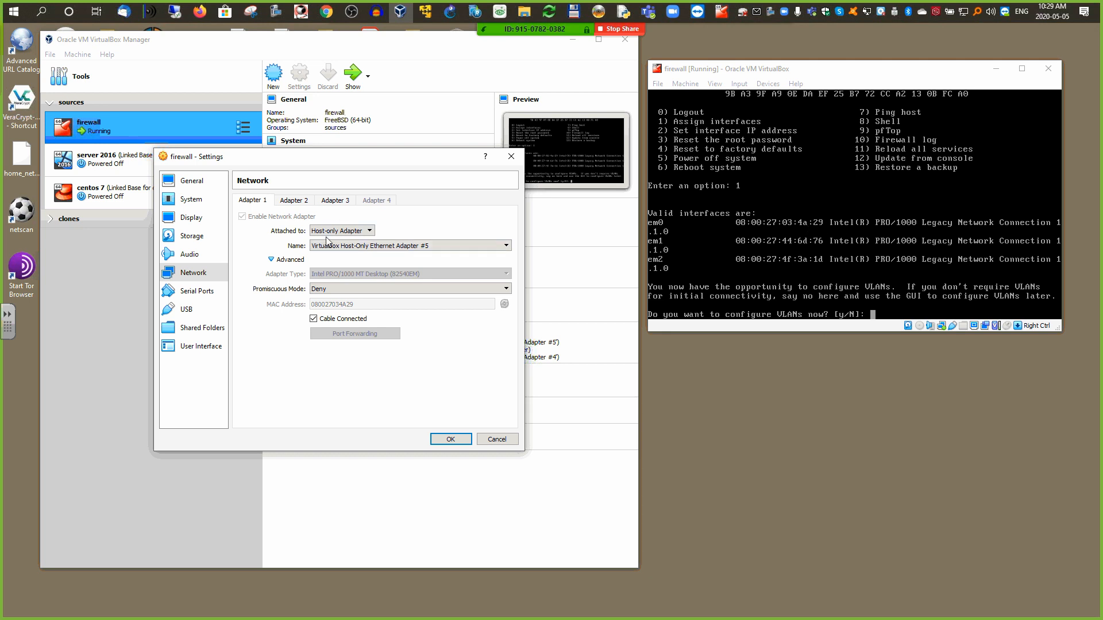
pyautogui.moveTo(335, 245)
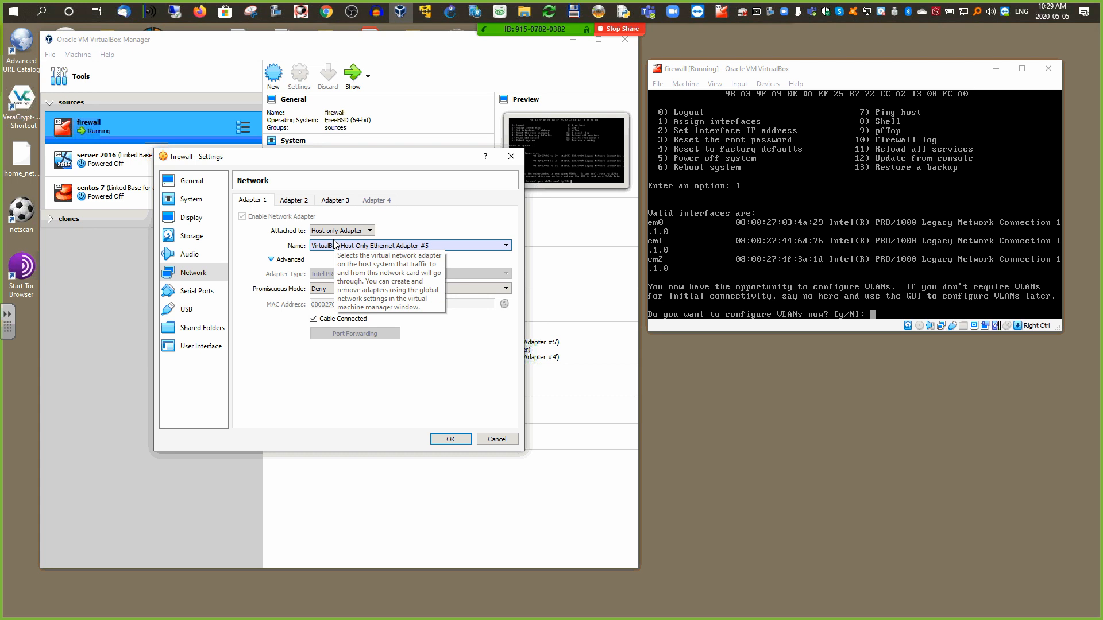
pyautogui.click(295, 200)
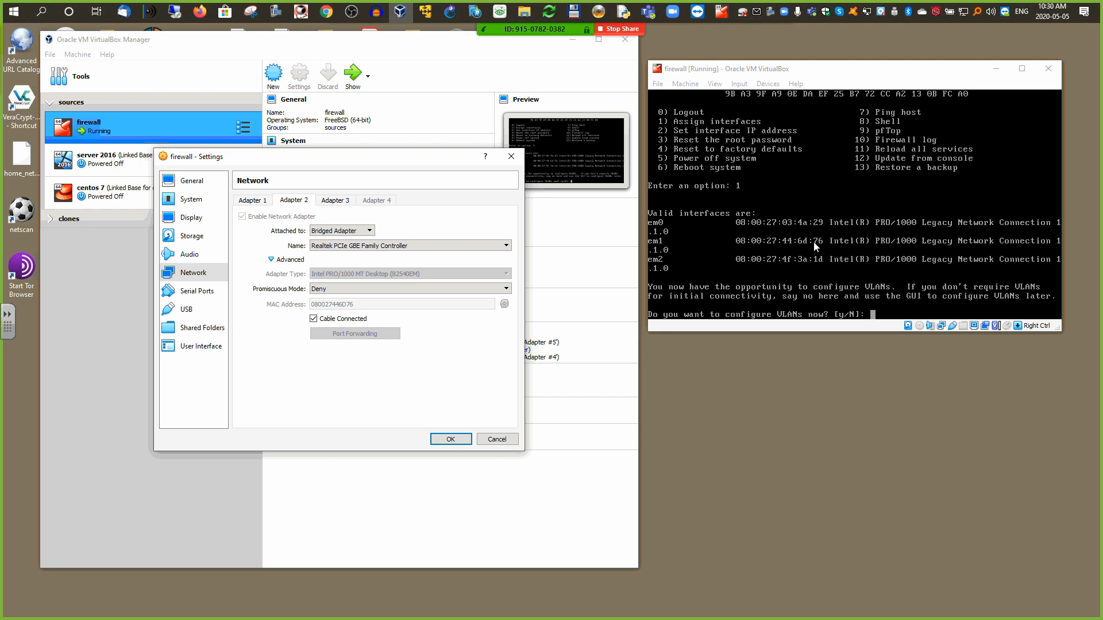
pyautogui.click(337, 202)
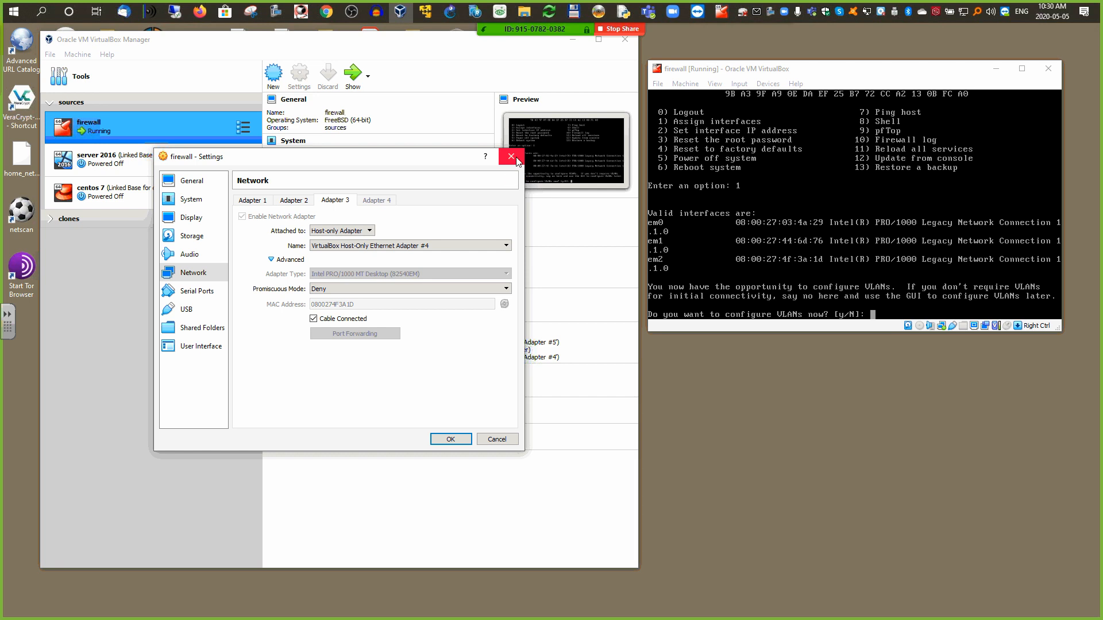
pyautogui.click(516, 161)
pyautogui.click(869, 76)
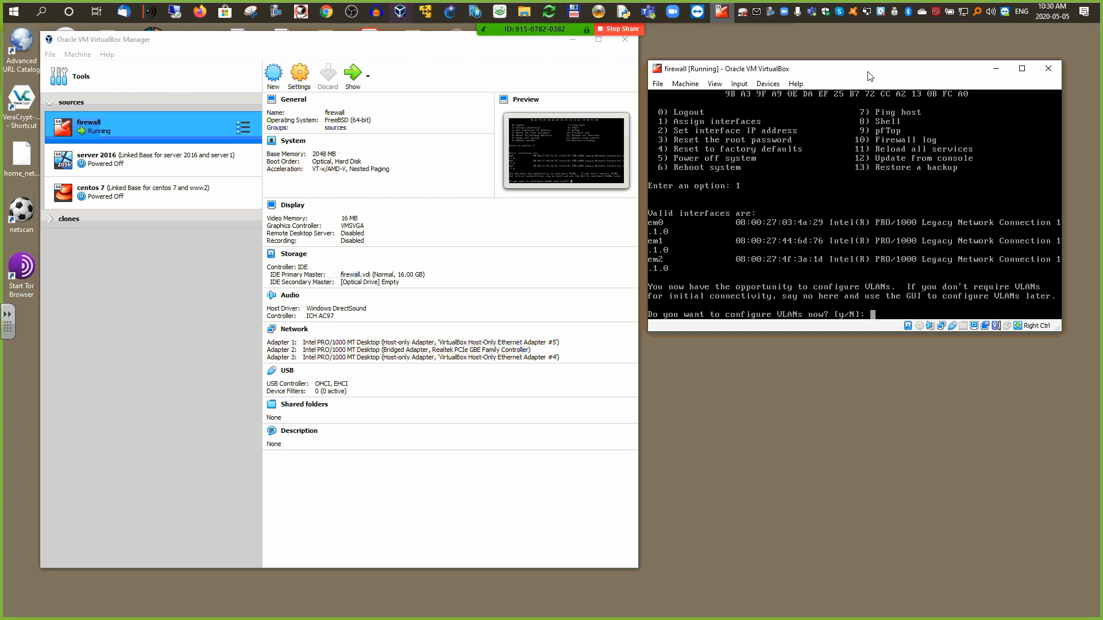
# Step: Cancel the VLAN question with Ctrl+C and review the firewall VM's network adapter settings
pyautogui.hotkey('ctrl', 'c')
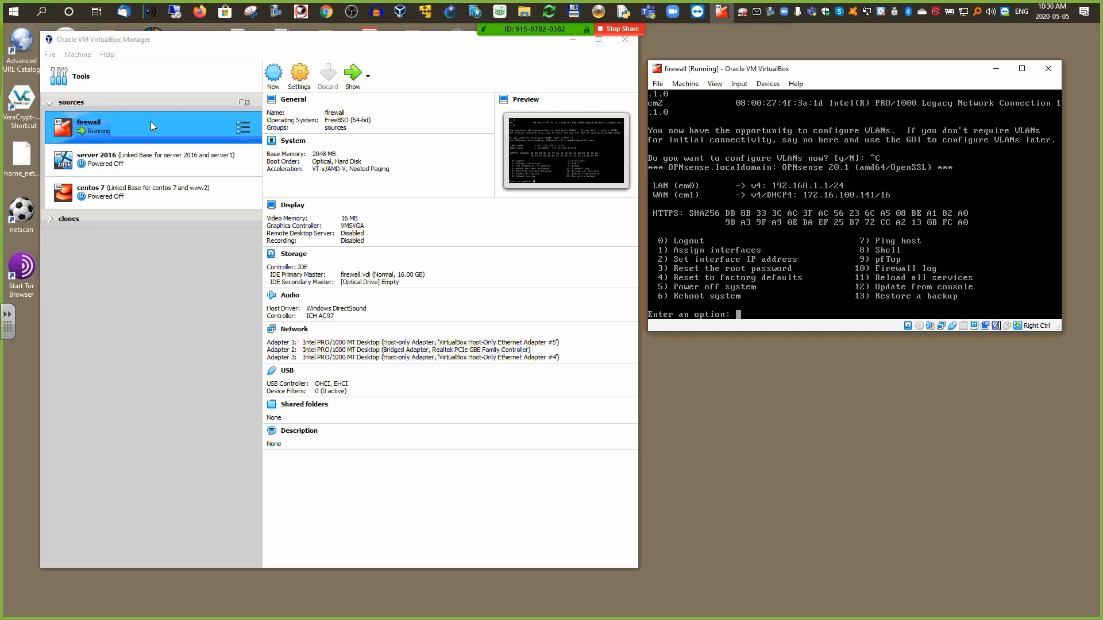
pyautogui.click(313, 89)
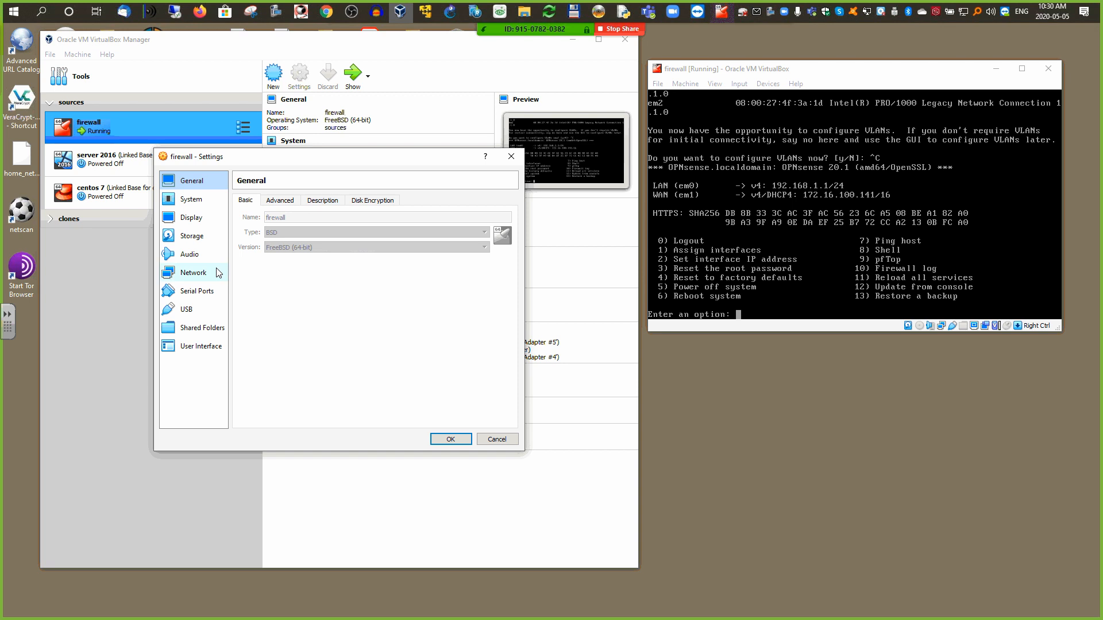
pyautogui.click(204, 273)
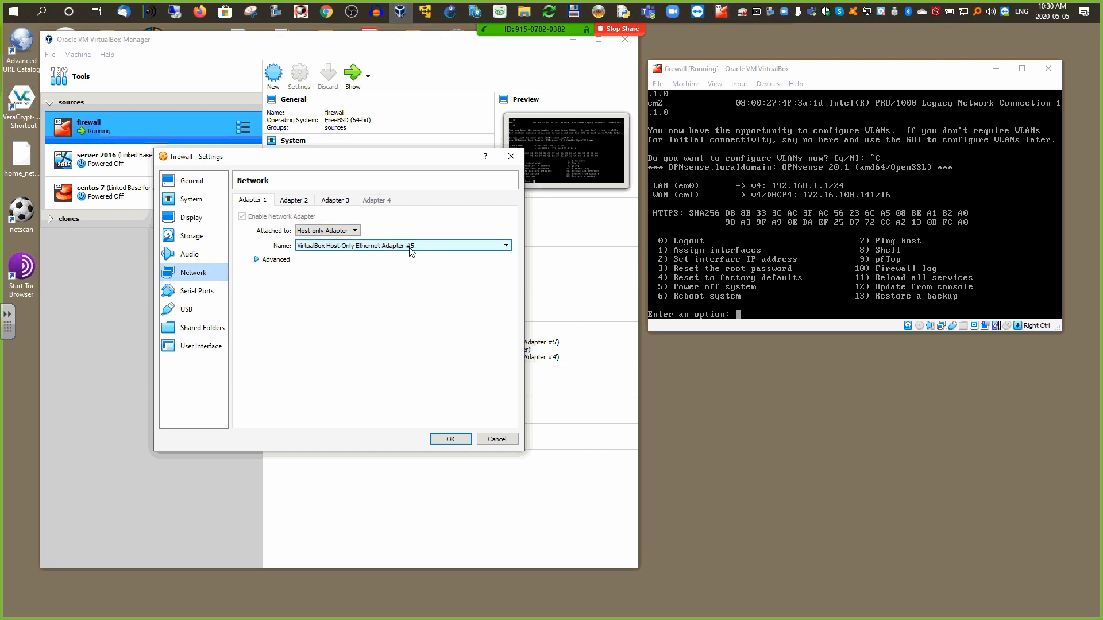
pyautogui.press('Return')
# Step: Check host-only adapter #5's IPv4 settings in the Host Network Manager, then close it
pyautogui.click(50, 54)
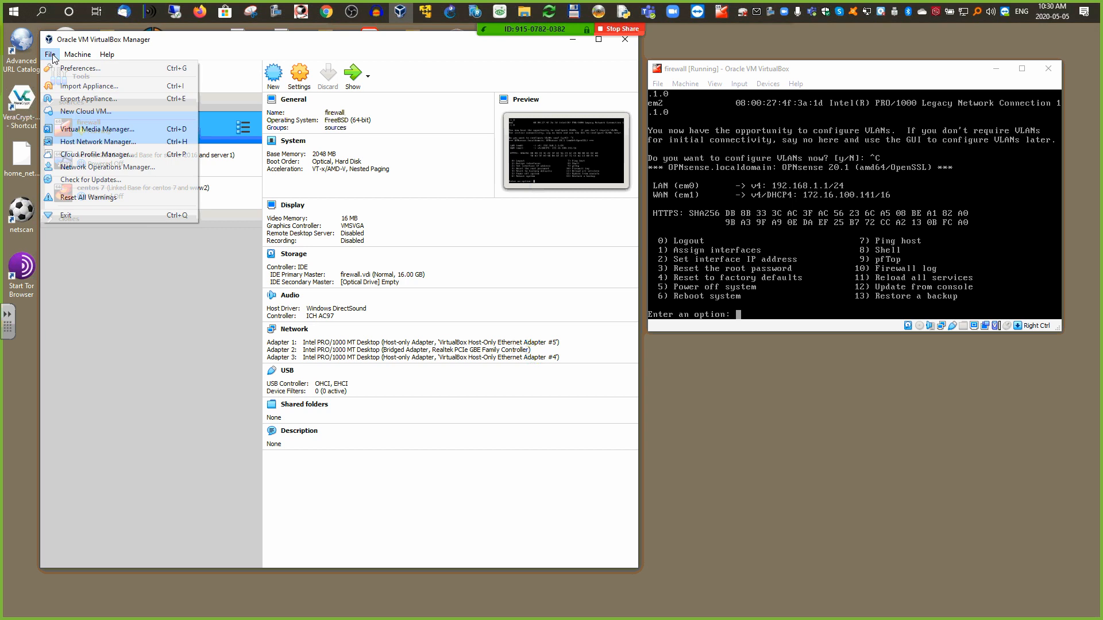
pyautogui.click(71, 142)
pyautogui.click(186, 259)
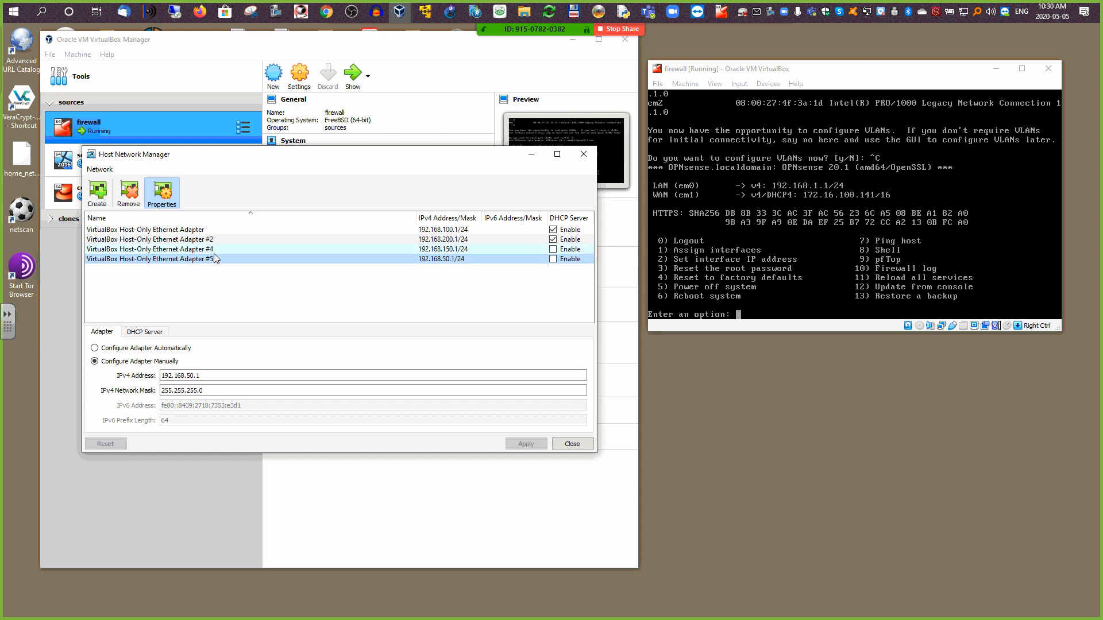
pyautogui.moveTo(213, 262)
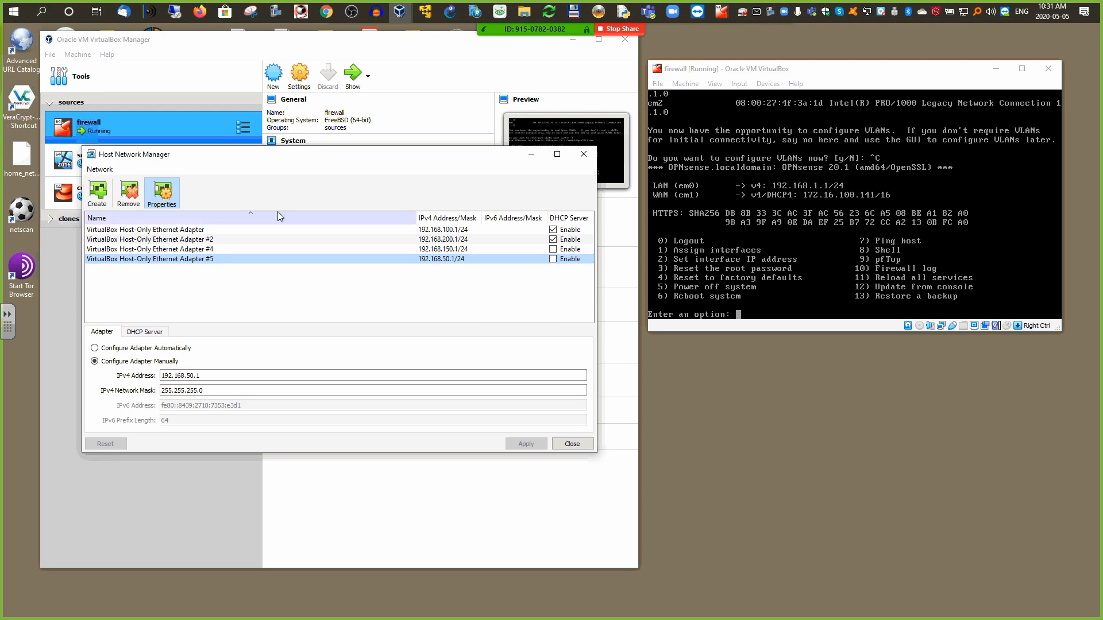
pyautogui.click(583, 154)
pyautogui.moveTo(859, 77); pyautogui.dragTo(862, 58)
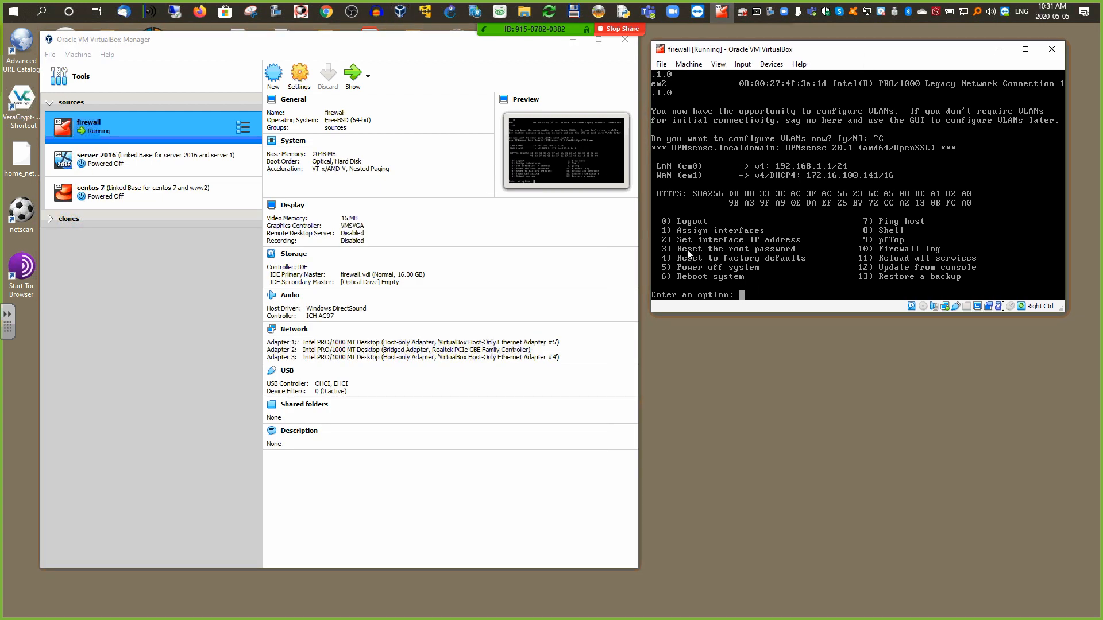
# Step: Pick console option 2, Set interface IP address, and choose interface 1, LAN
pyautogui.click(767, 296)
pyautogui.write('2')
pyautogui.press('Return')
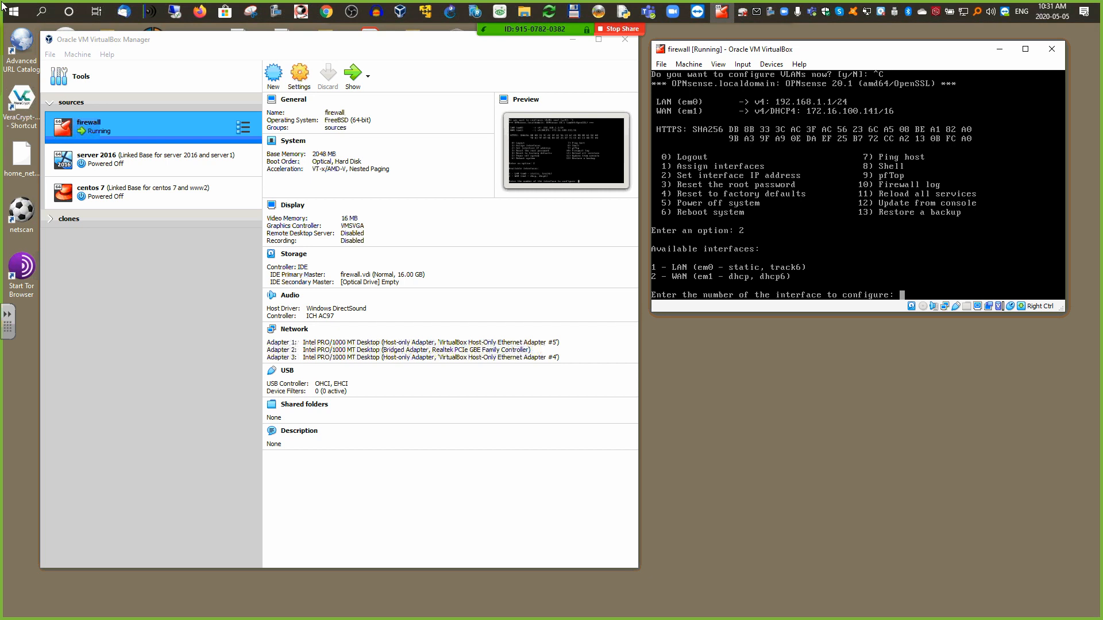
pyautogui.write('1')
pyautogui.press('Return')
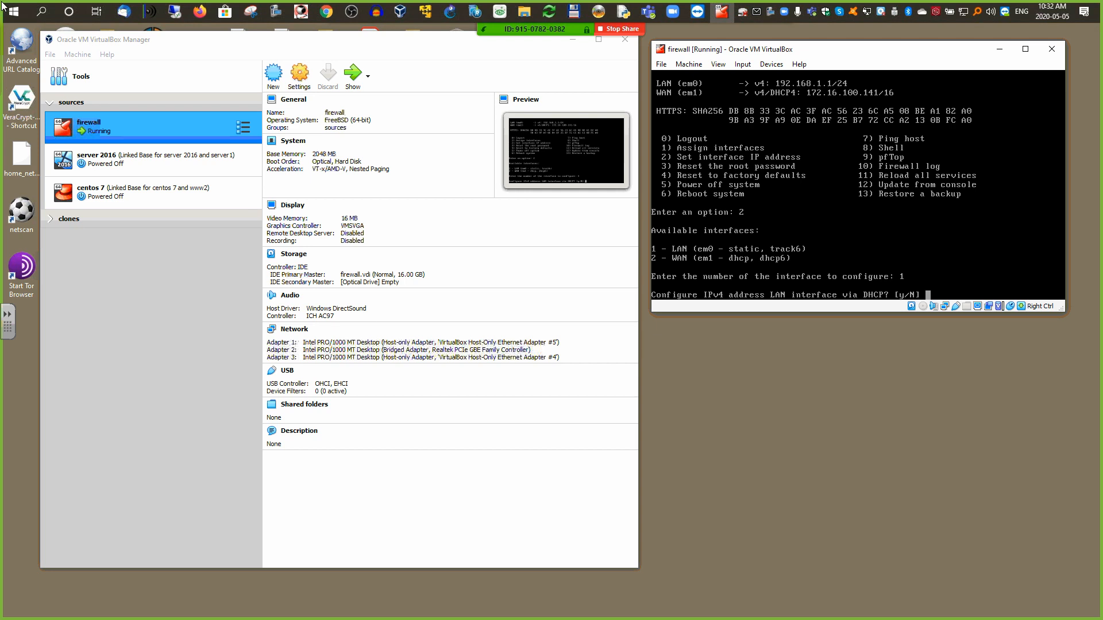
# Step: Decline DHCP, set LAN to 192.168.50.254 with 24-bit mask, no gateway, default IPv6
pyautogui.press('Return')
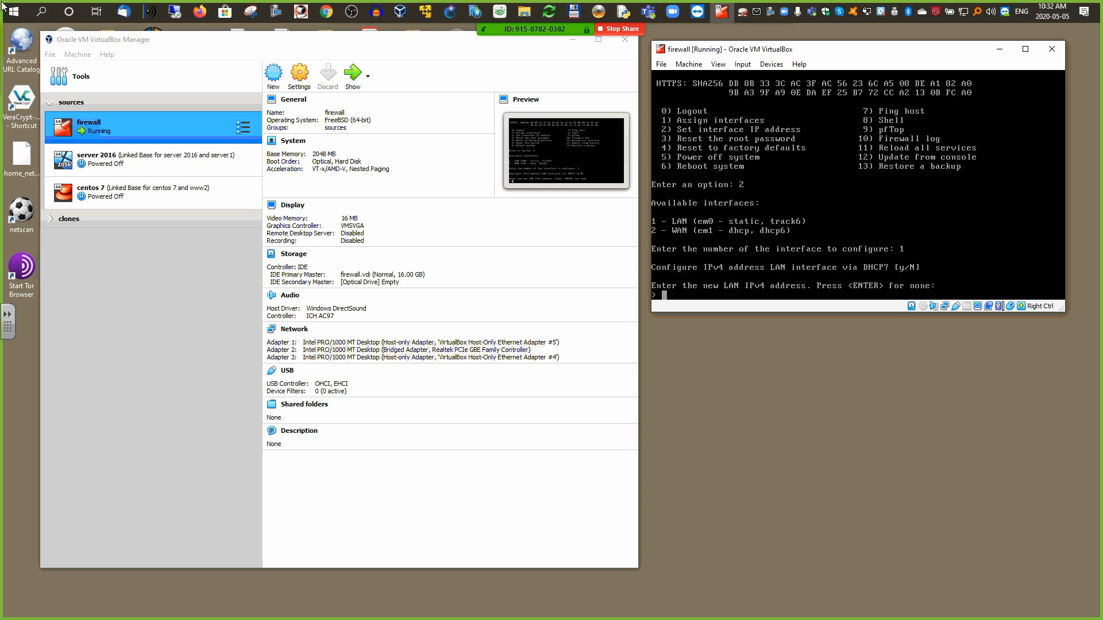
pyautogui.write('192.168.50.254')
pyautogui.press('Return')
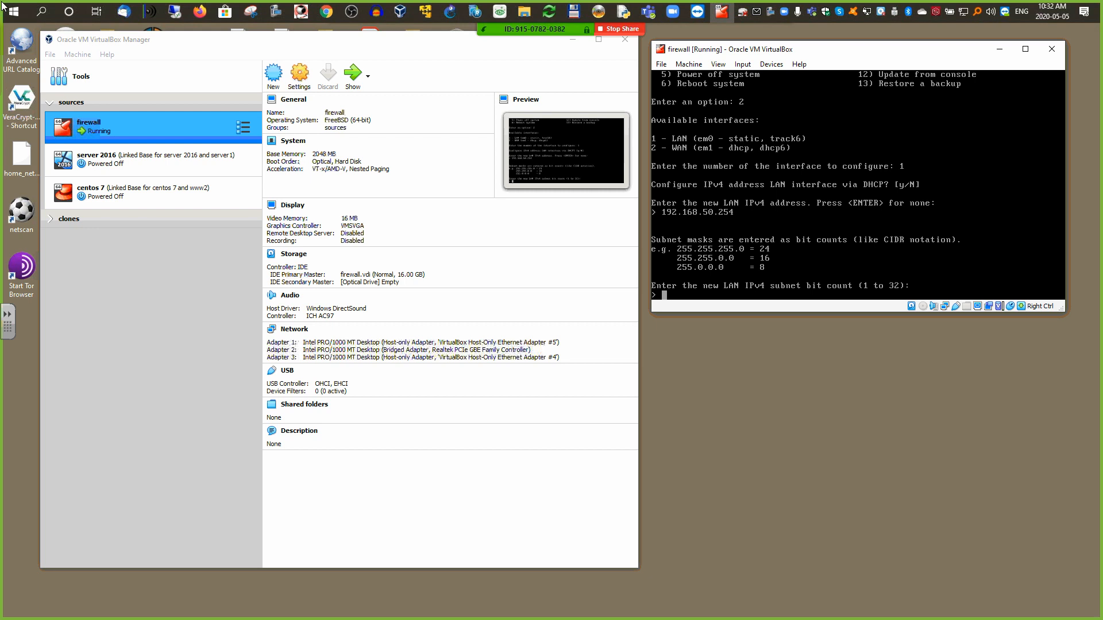
pyautogui.write('24')
pyautogui.press('Return')
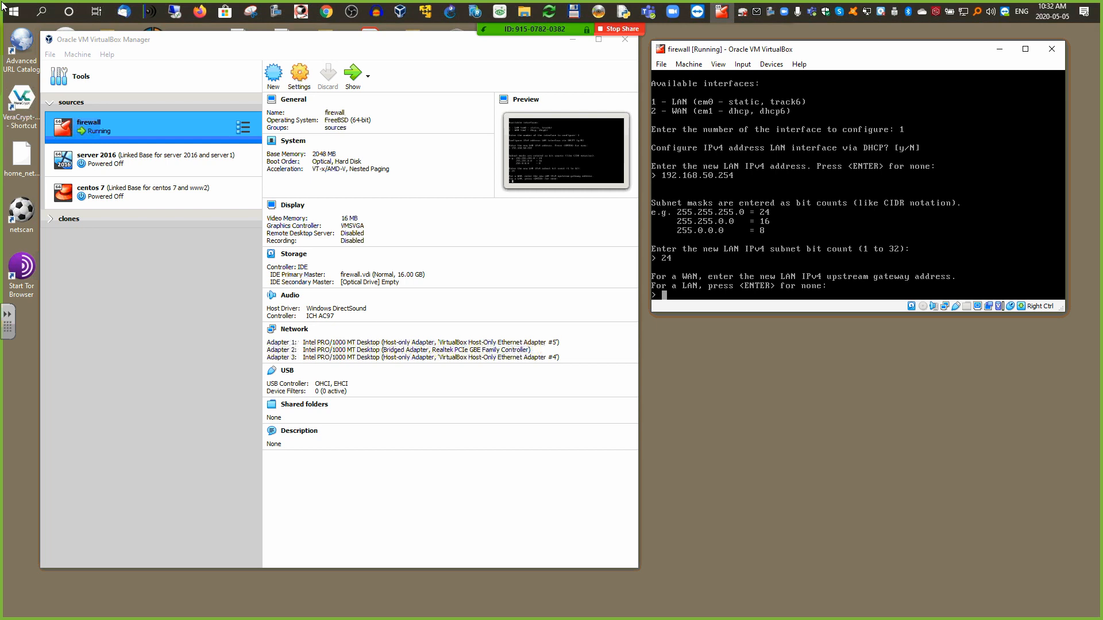
pyautogui.press('Return')
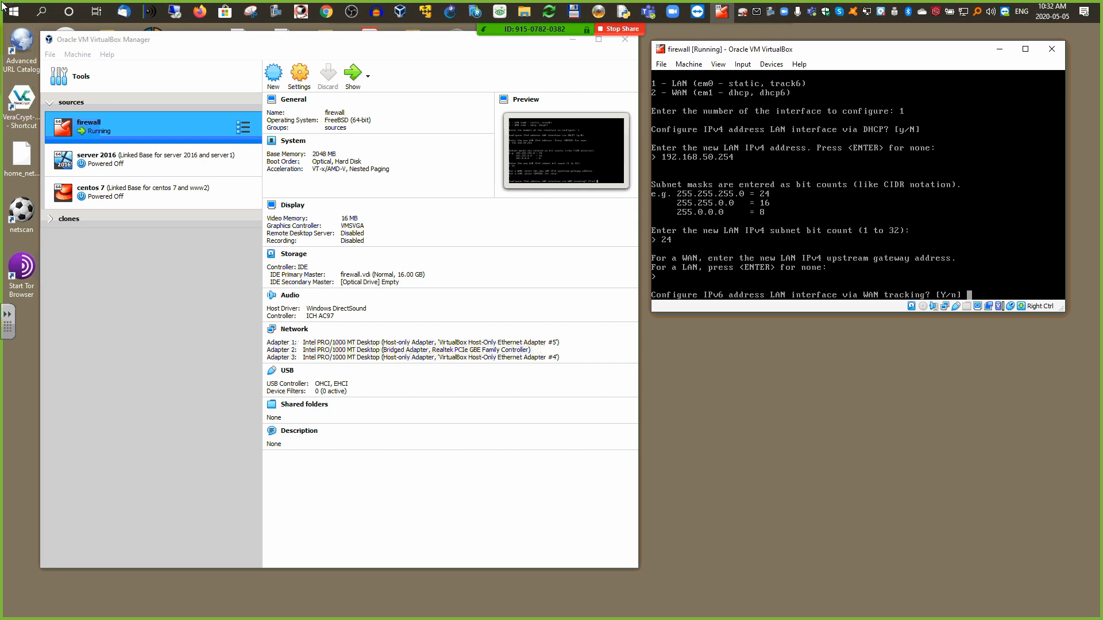
pyautogui.press('Return')
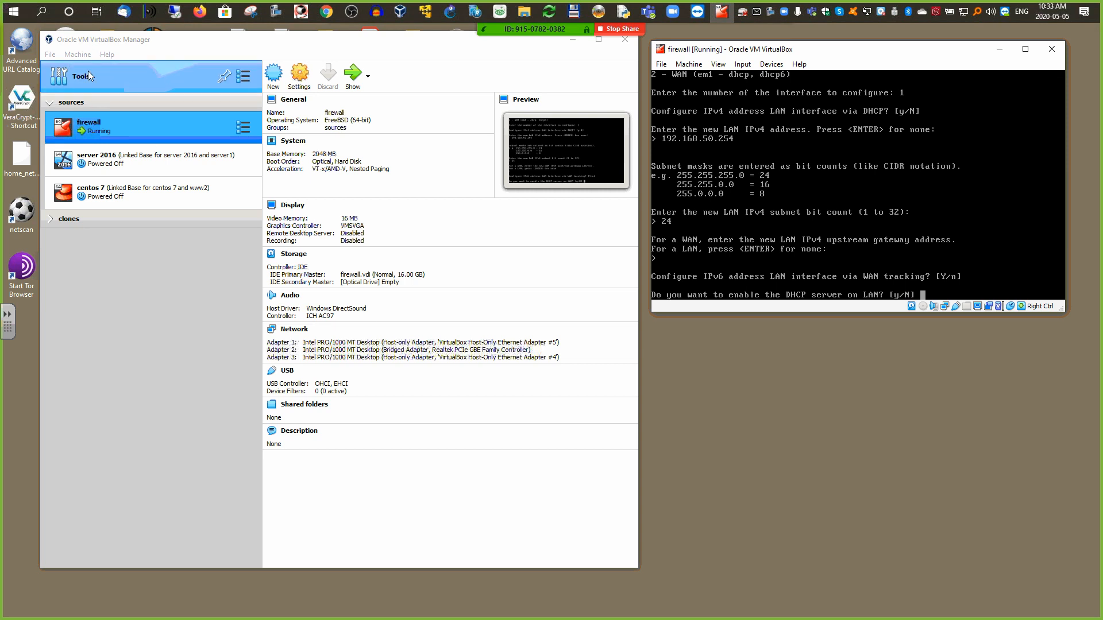
pyautogui.click(50, 54)
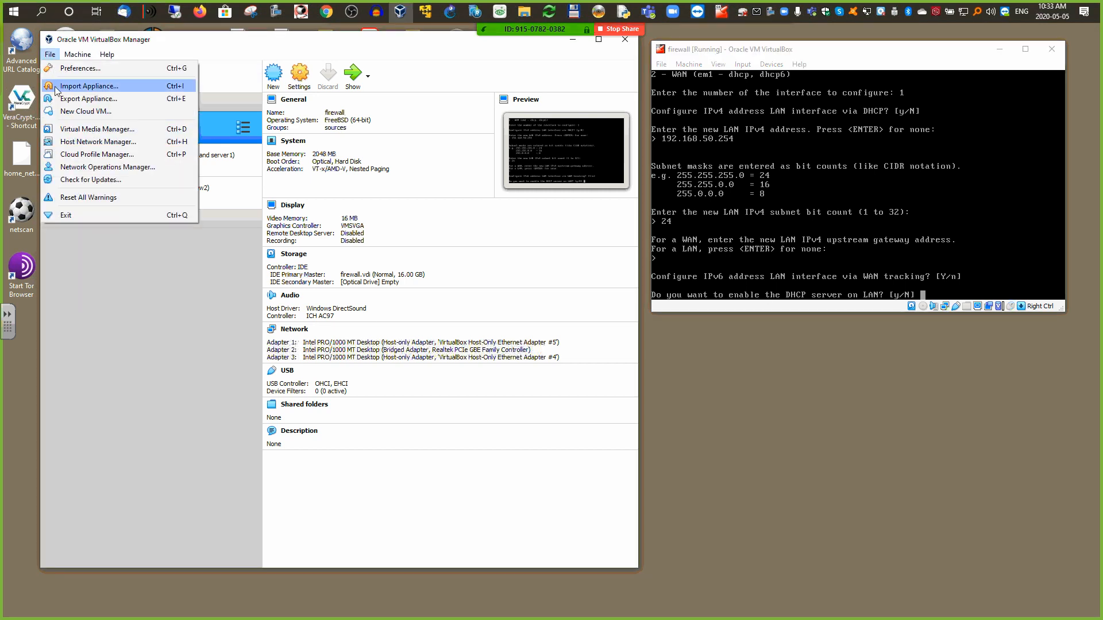
pyautogui.click(66, 144)
pyautogui.click(204, 259)
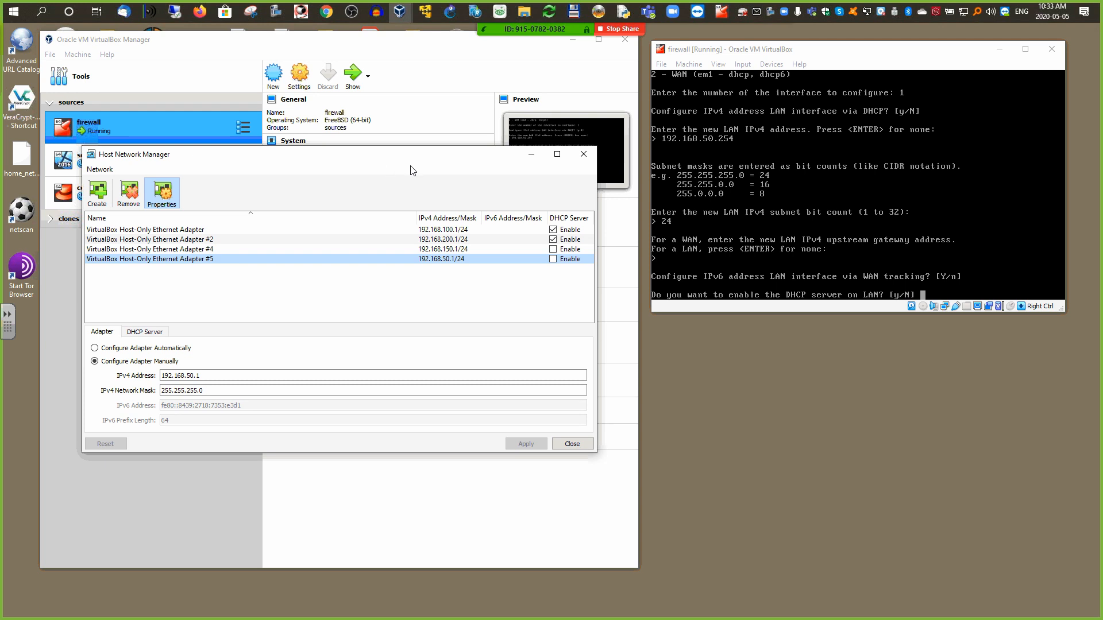
pyautogui.click(579, 161)
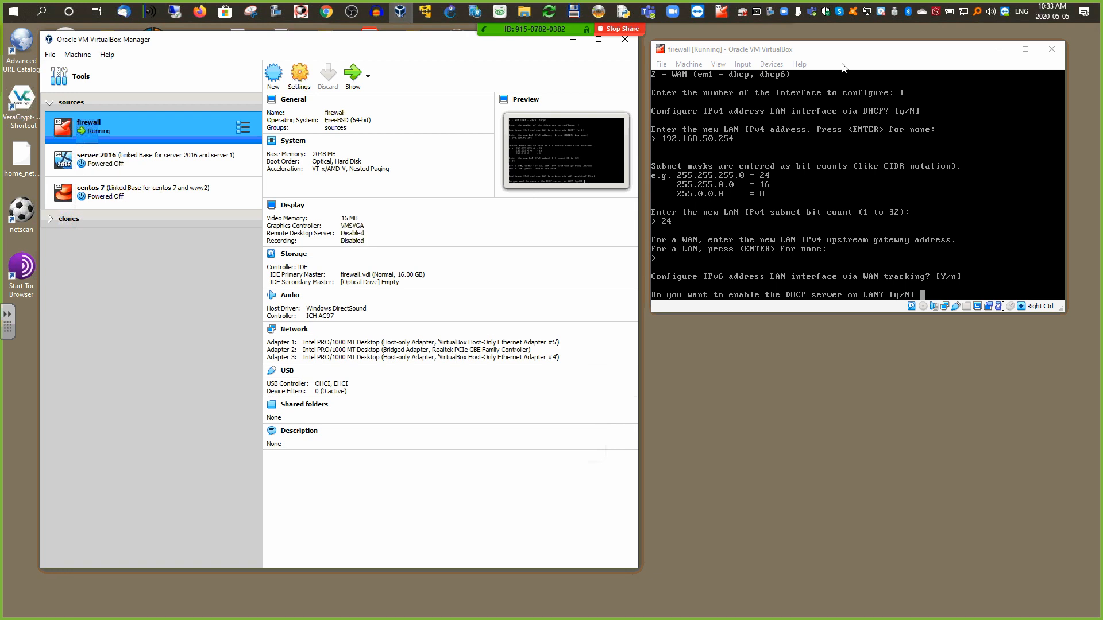
pyautogui.click(921, 295)
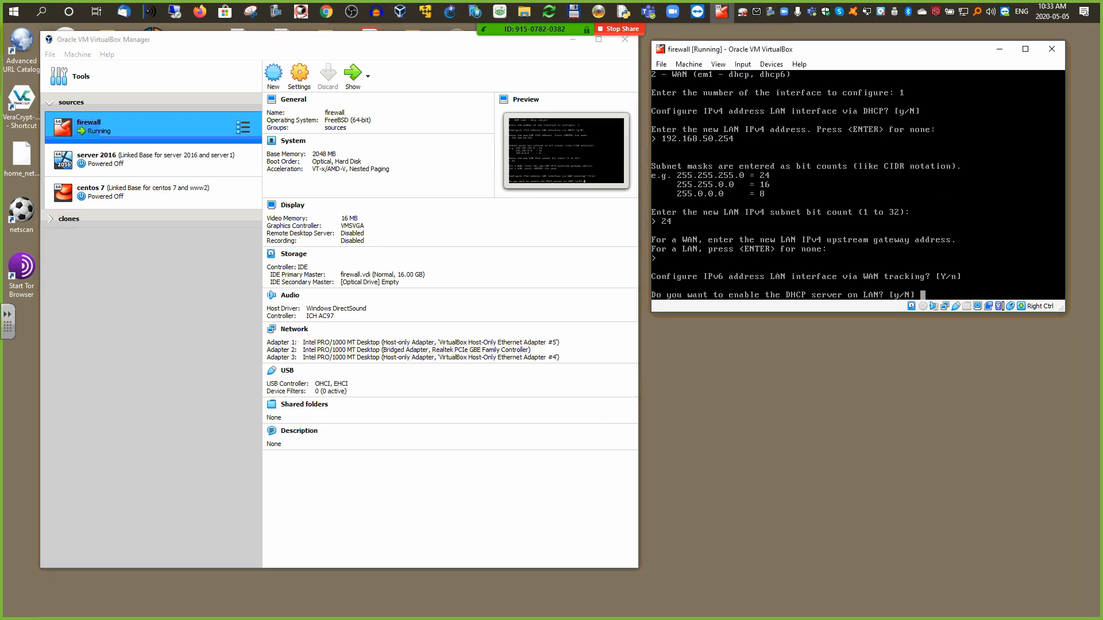
# Step: Enable the LAN DHCP server with range 192.168.50.200 to 192.168.50.250
pyautogui.write('y')
pyautogui.press('Return')
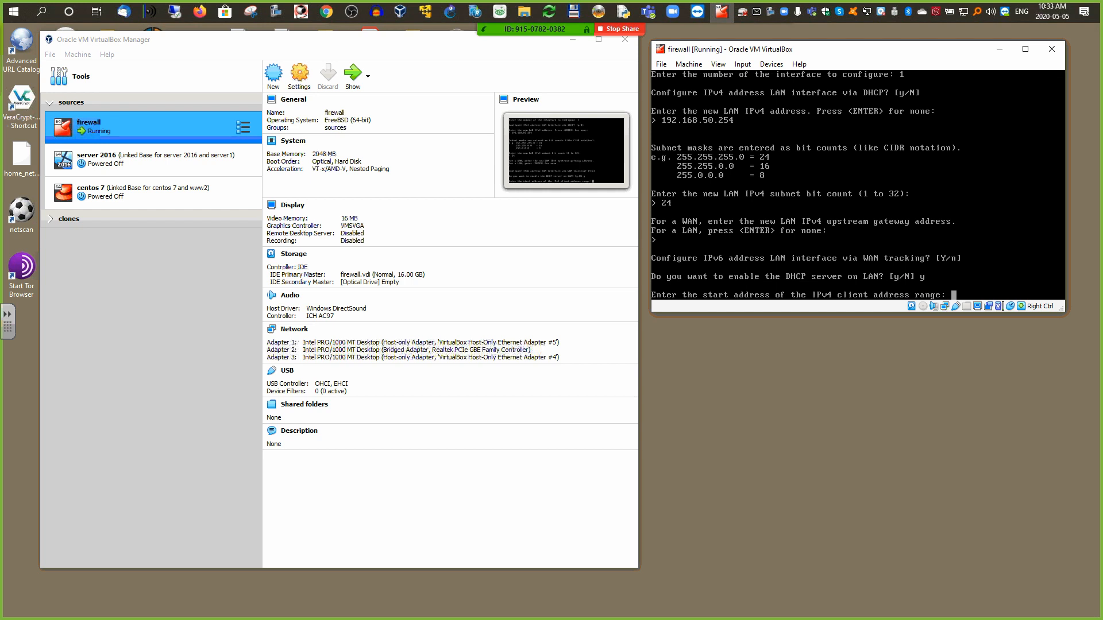
pyautogui.write('192.168.50.200')
pyautogui.press('Return')
pyautogui.write('192.168')
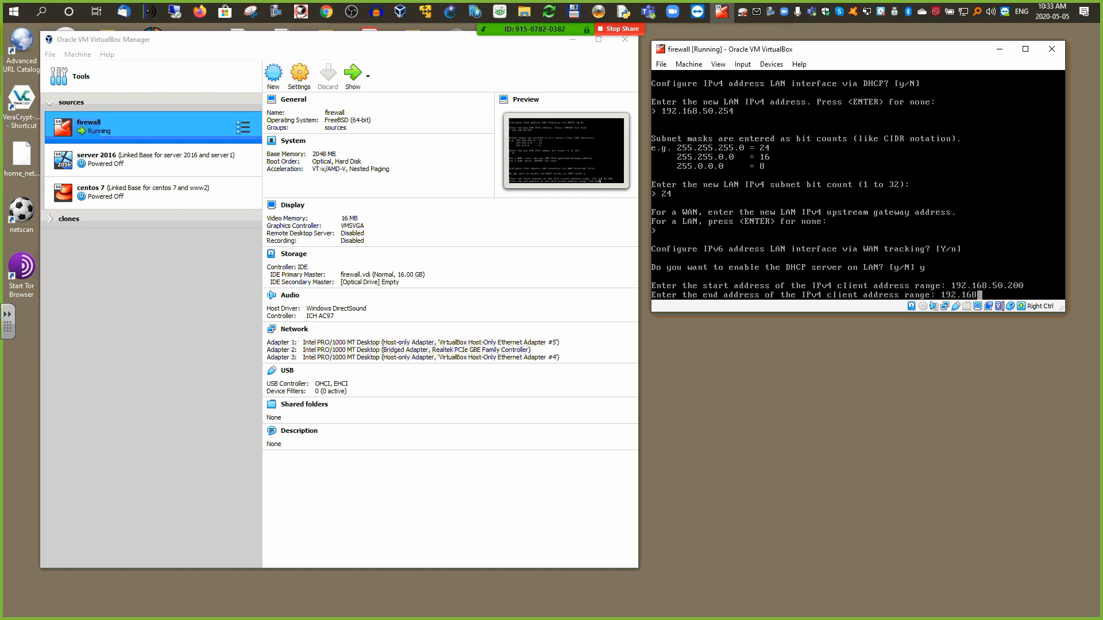
pyautogui.write('.50.250')
pyautogui.press('Return')
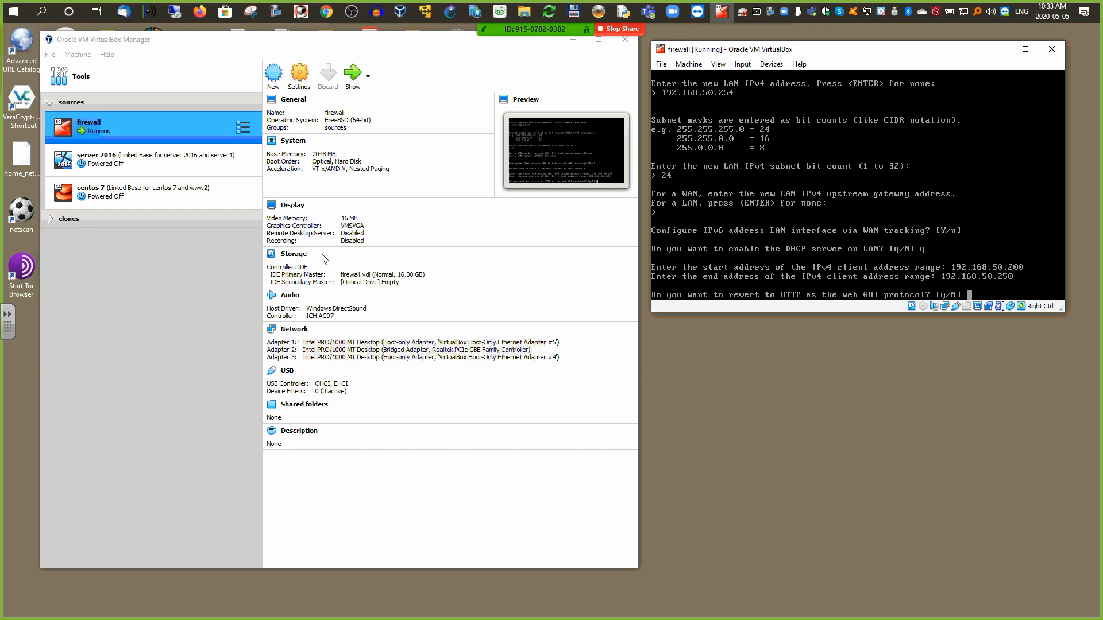
pyautogui.moveTo(192, 15)
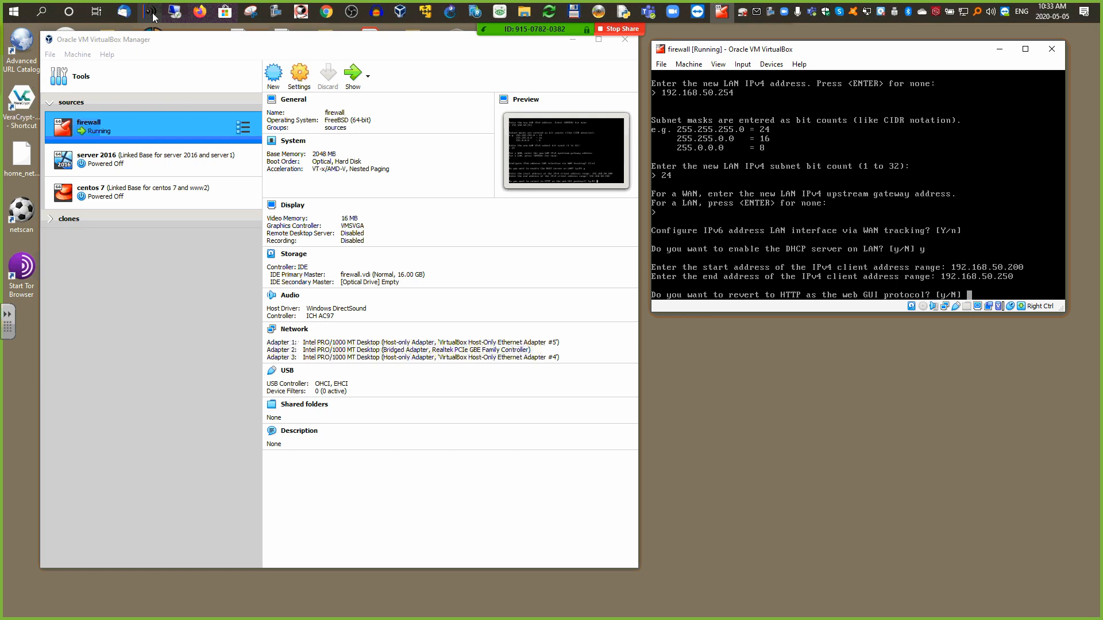
pyautogui.click(236, 92)
pyautogui.rightClick(200, 12)
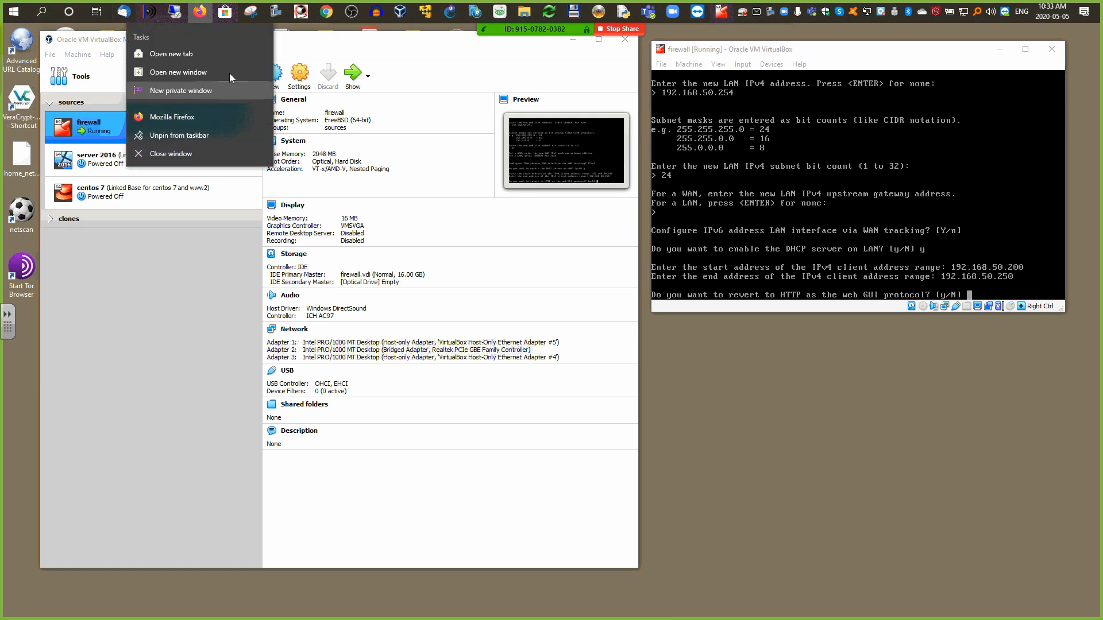
pyautogui.click(173, 117)
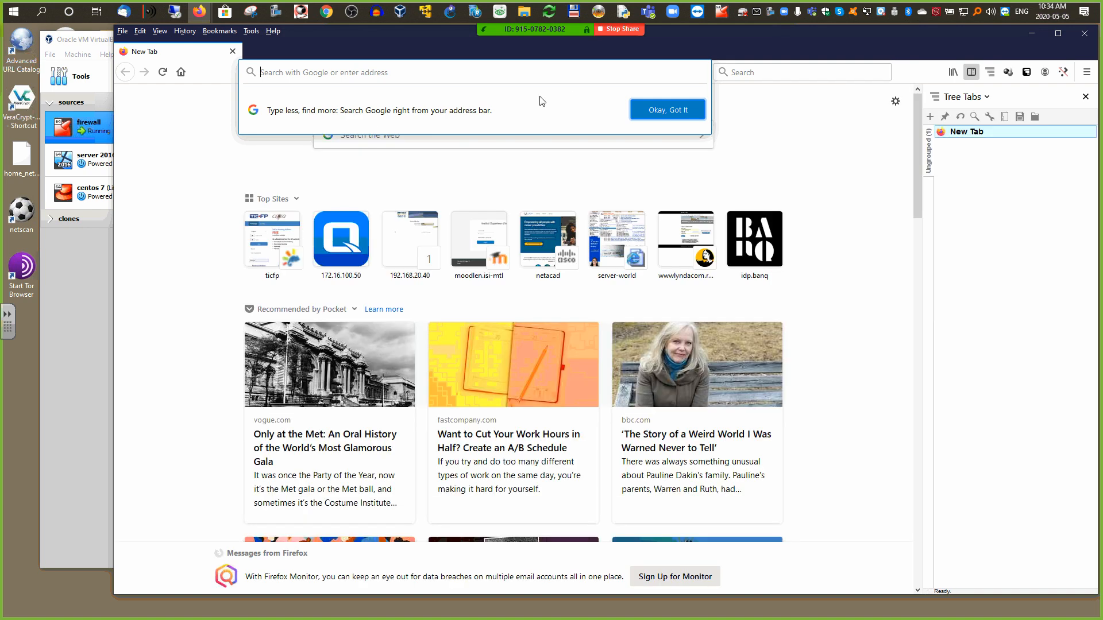
pyautogui.click(1084, 33)
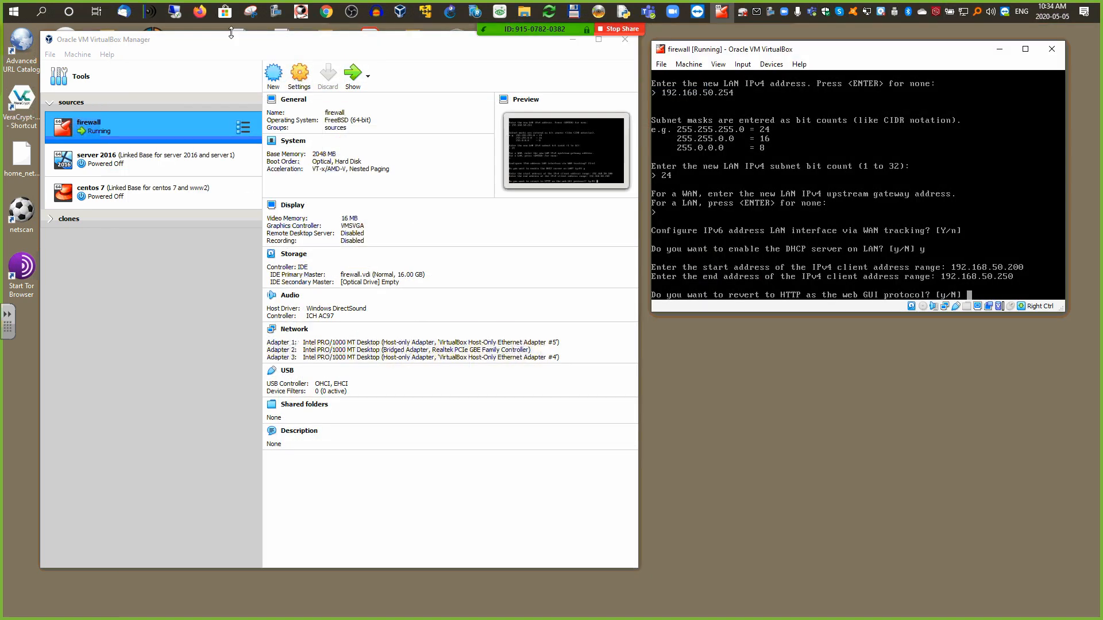
pyautogui.moveTo(200, 11)
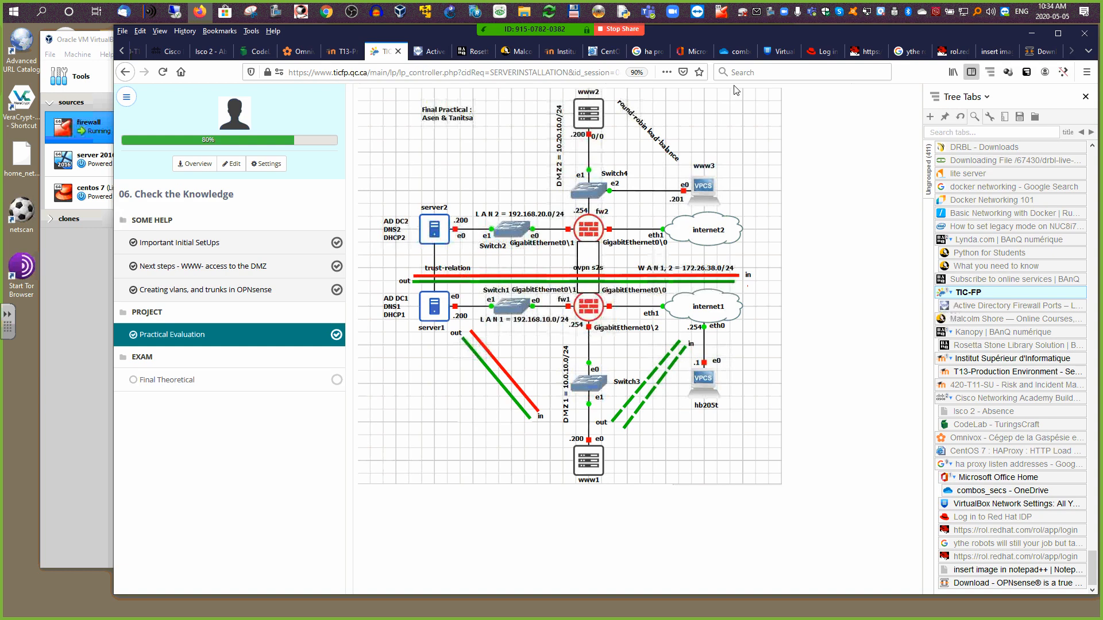
pyautogui.click(1036, 51)
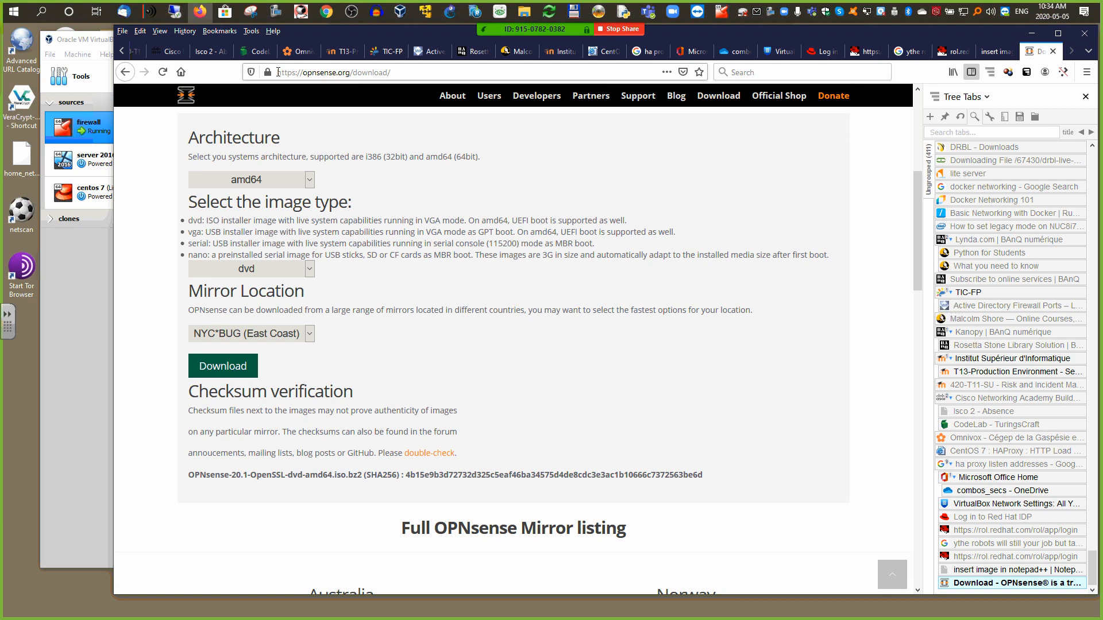
pyautogui.moveTo(277, 72); pyautogui.dragTo(298, 72)
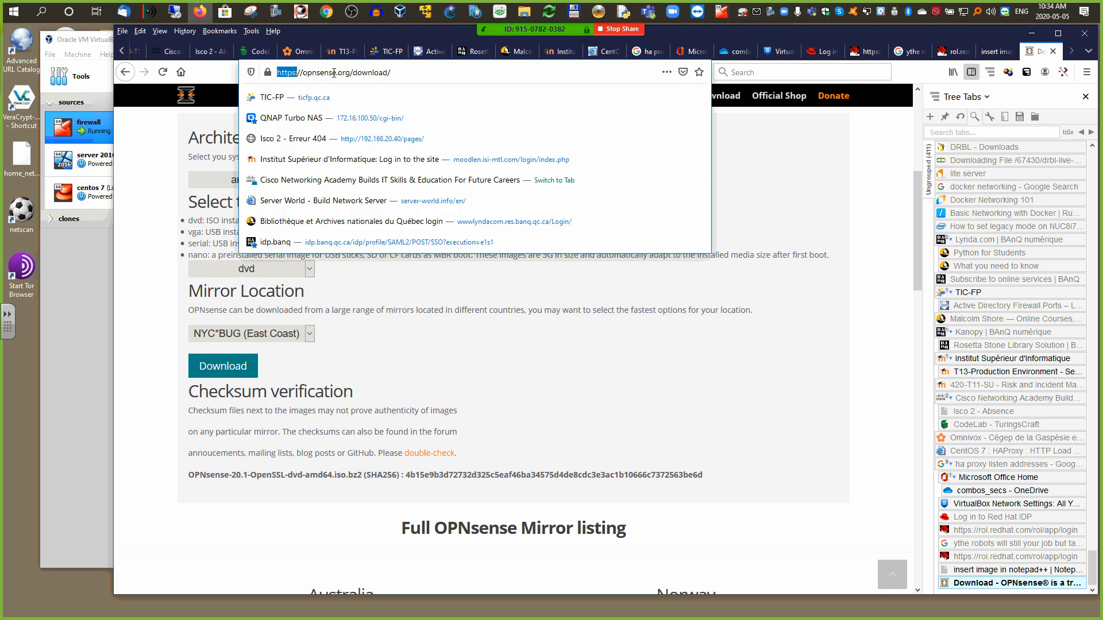
pyautogui.click(1027, 36)
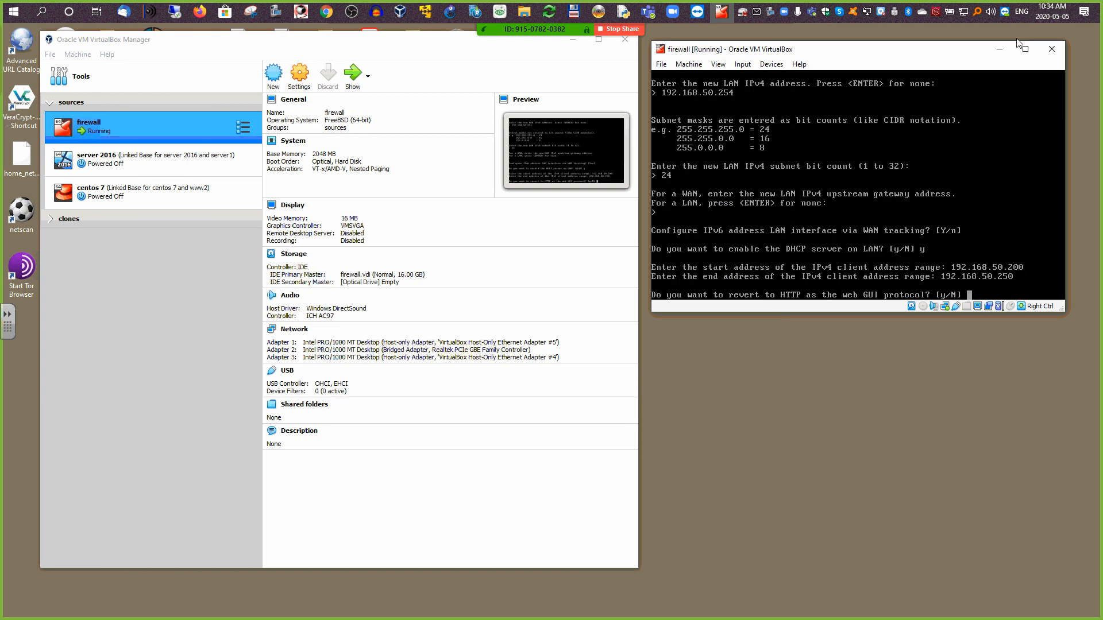
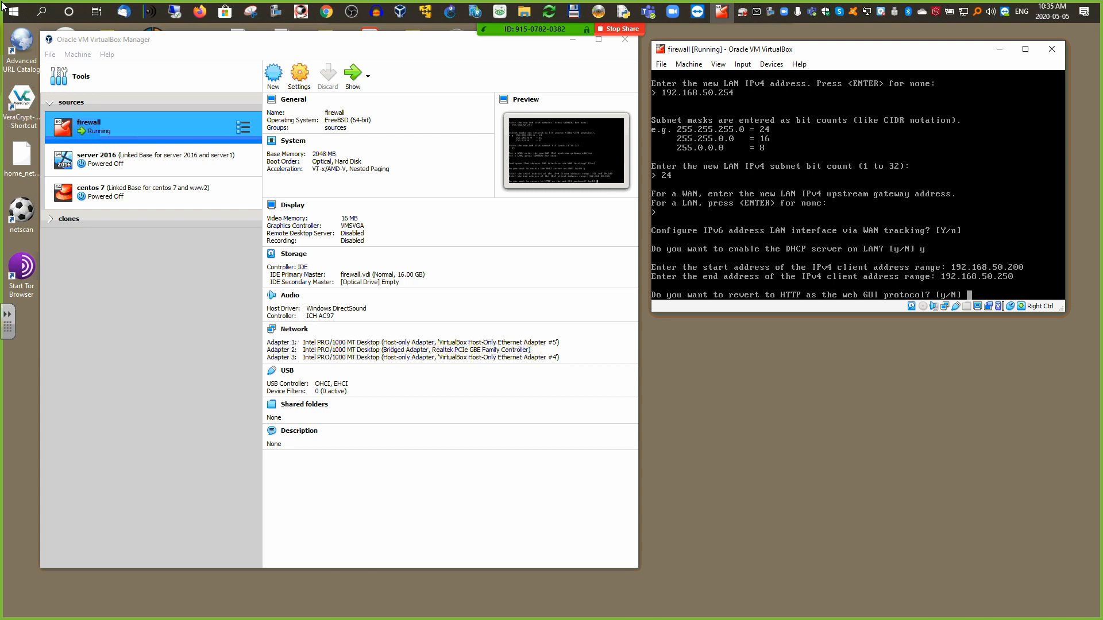
# Step: Keep HTTPS for the web GUI so the LAN setup at 192.168.50.254 completes
pyautogui.press('Return')
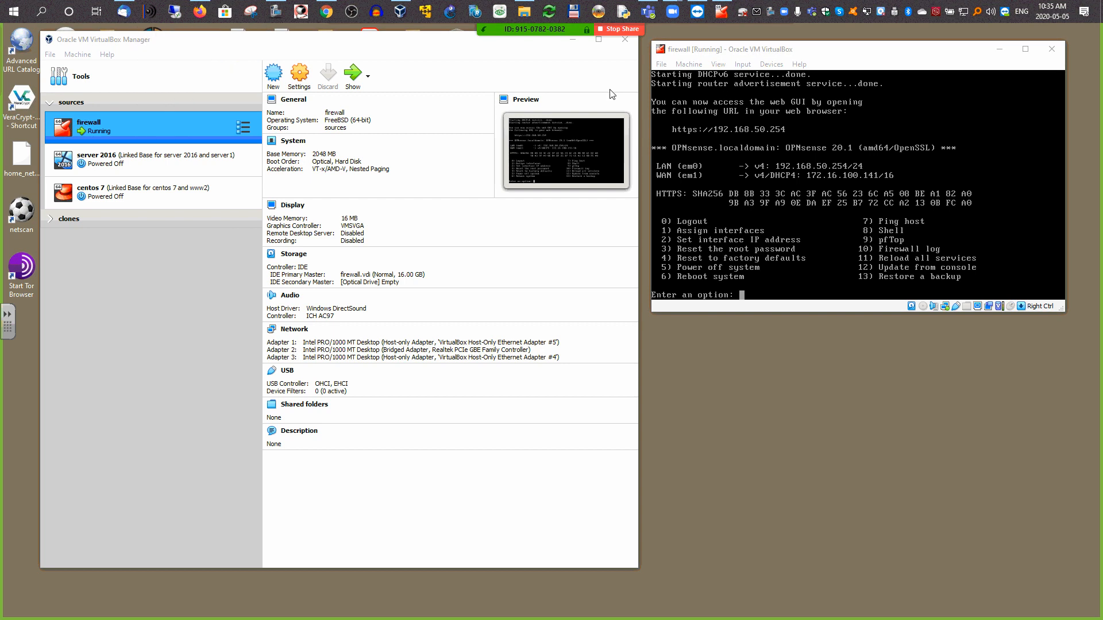
# Step: In Firefox, browse to the firewall address 192.168.50.254
pyautogui.moveTo(200, 13)
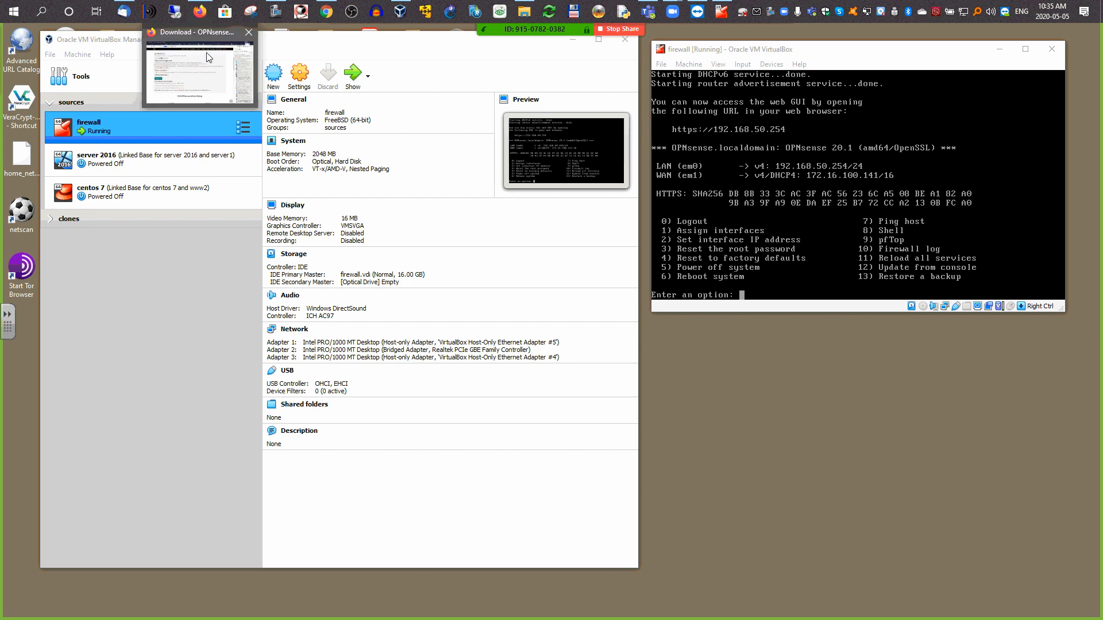
pyautogui.click(208, 57)
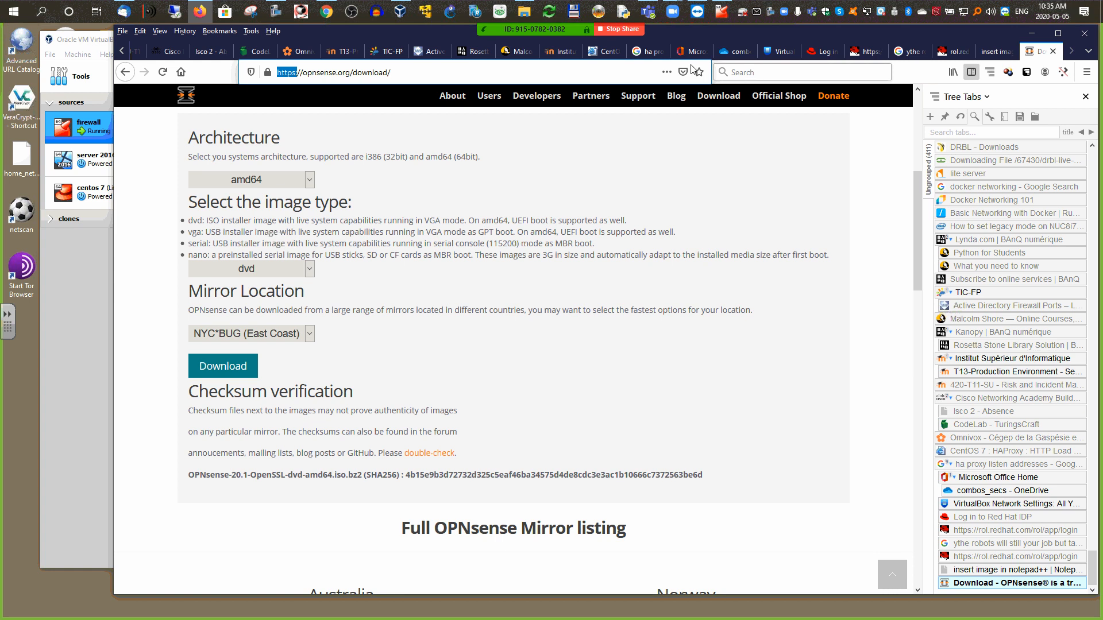
pyautogui.click(464, 73)
pyautogui.moveTo(391, 73); pyautogui.dragTo(253, 73)
pyautogui.write('192.16')
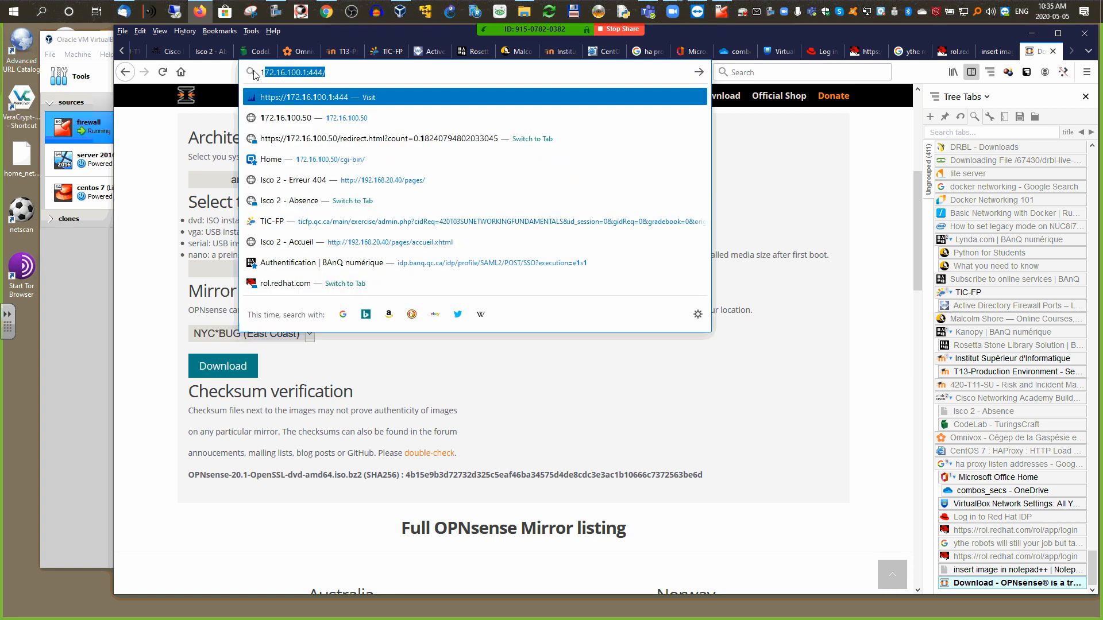
pyautogui.write('8.50.')
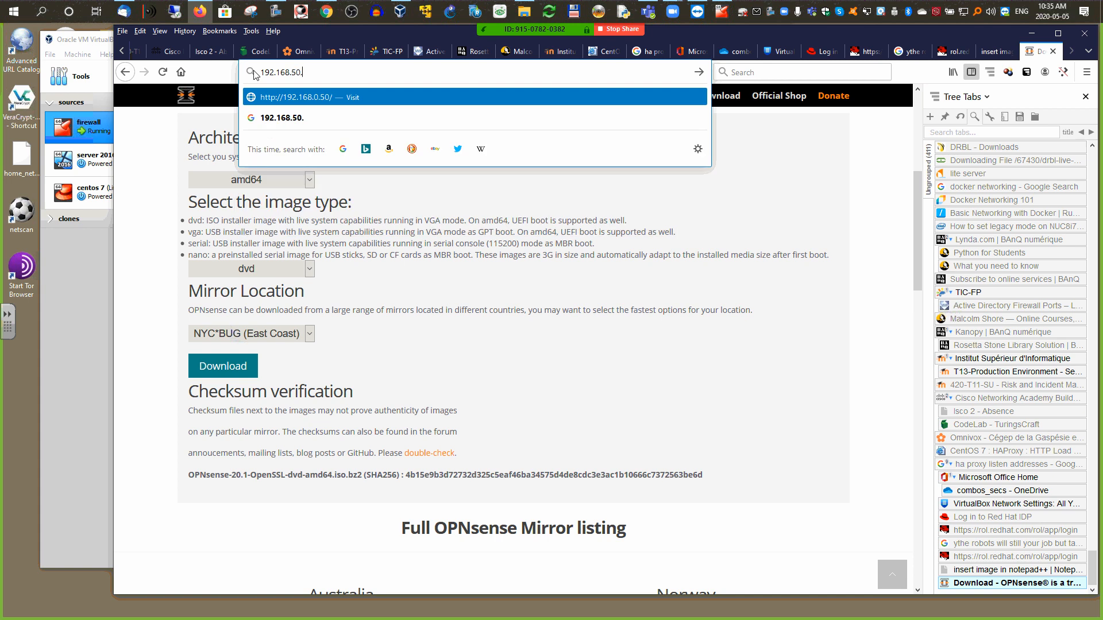
pyautogui.write('254')
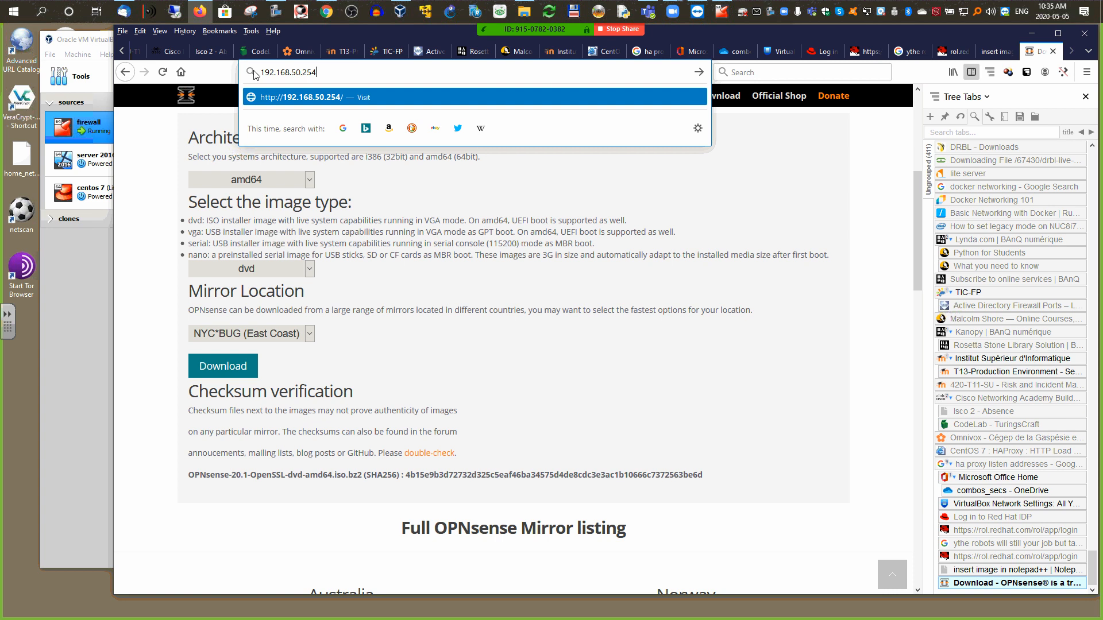
pyautogui.press('Return')
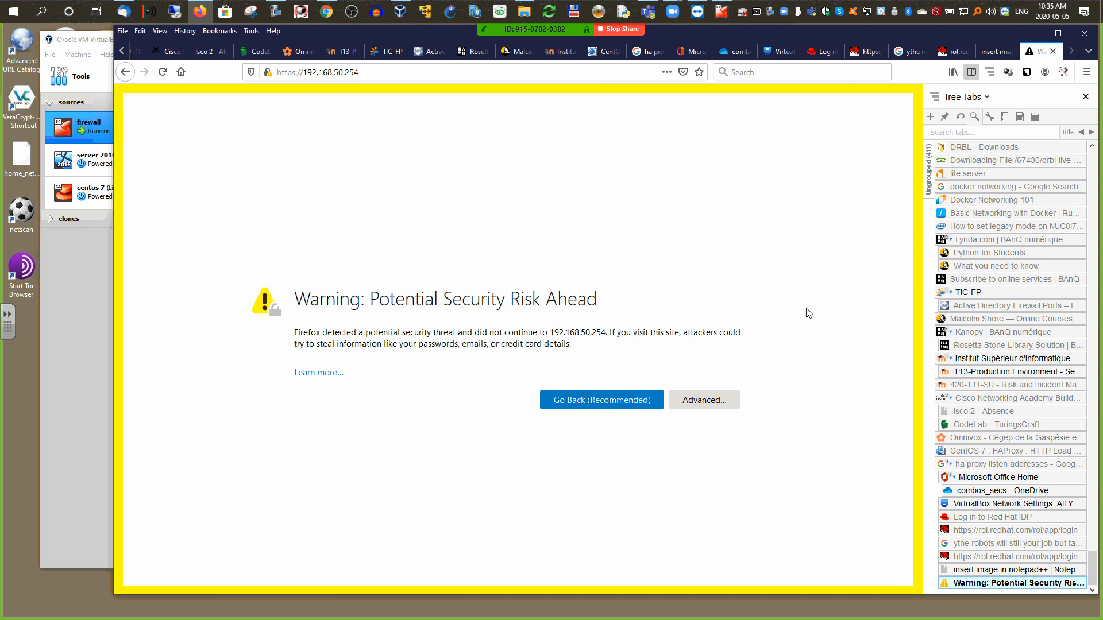
# Step: Accept the self-signed certificate warning to reach the OPNsense login page
pyautogui.click(694, 404)
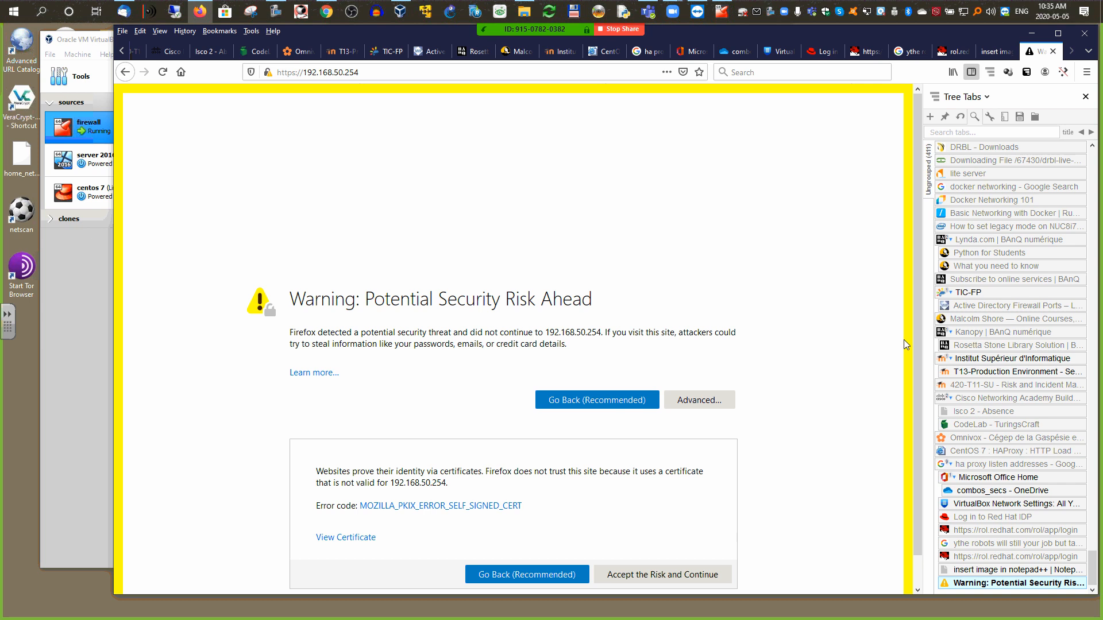
pyautogui.moveTo(904, 340); pyautogui.dragTo(898, 387)
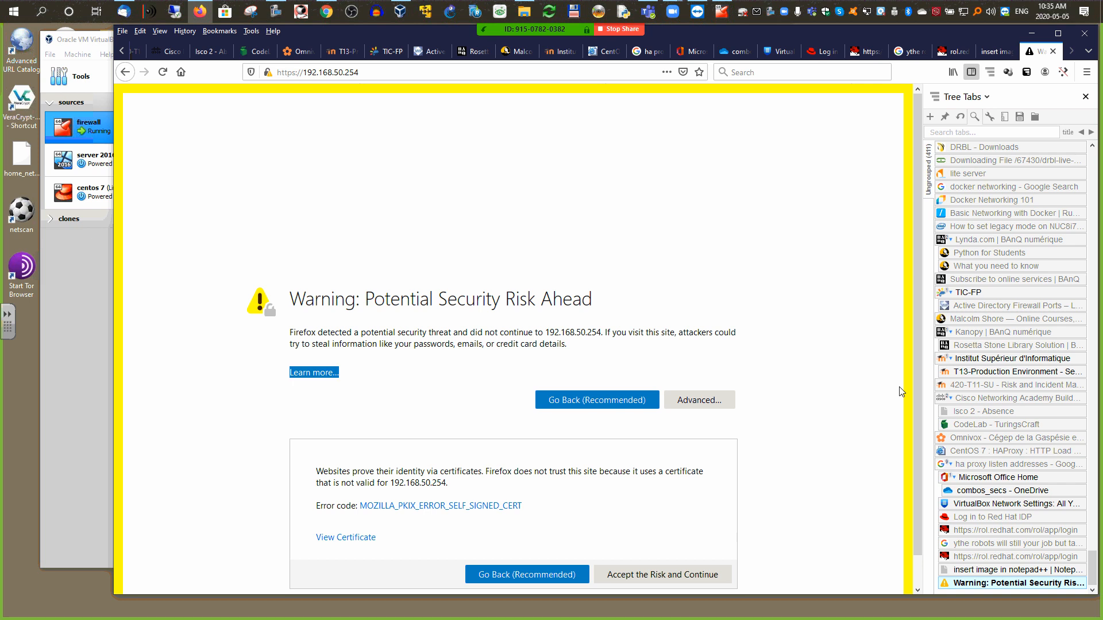
pyautogui.click(664, 574)
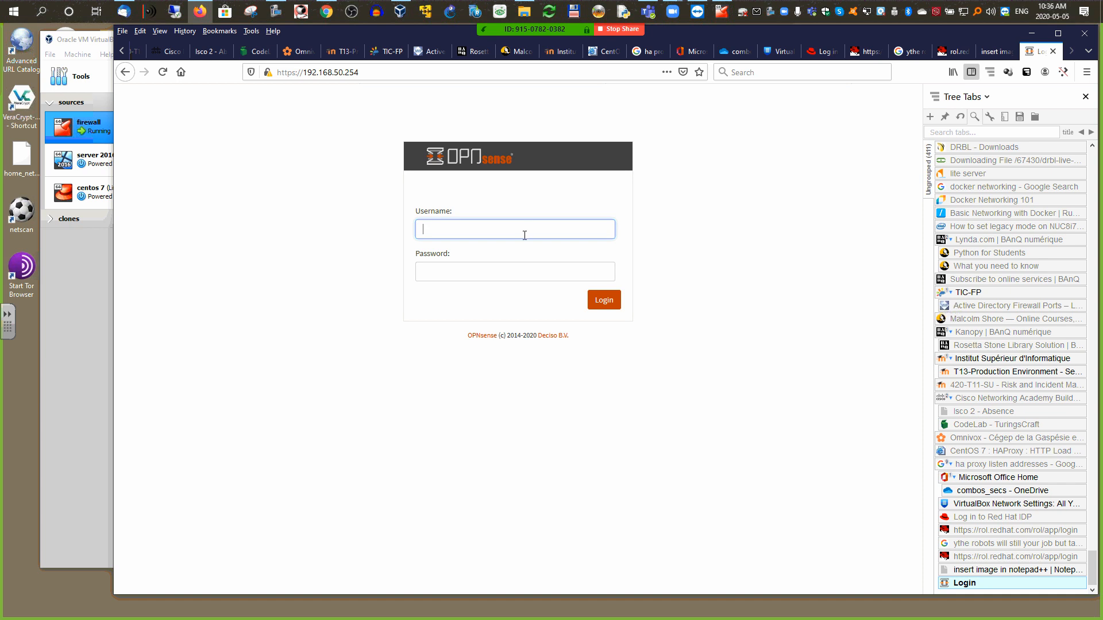
# Step: Log in as root with the admin password and let Firefox save the login
pyautogui.write('root')
pyautogui.press('Tab')
pyautogui.write('op')
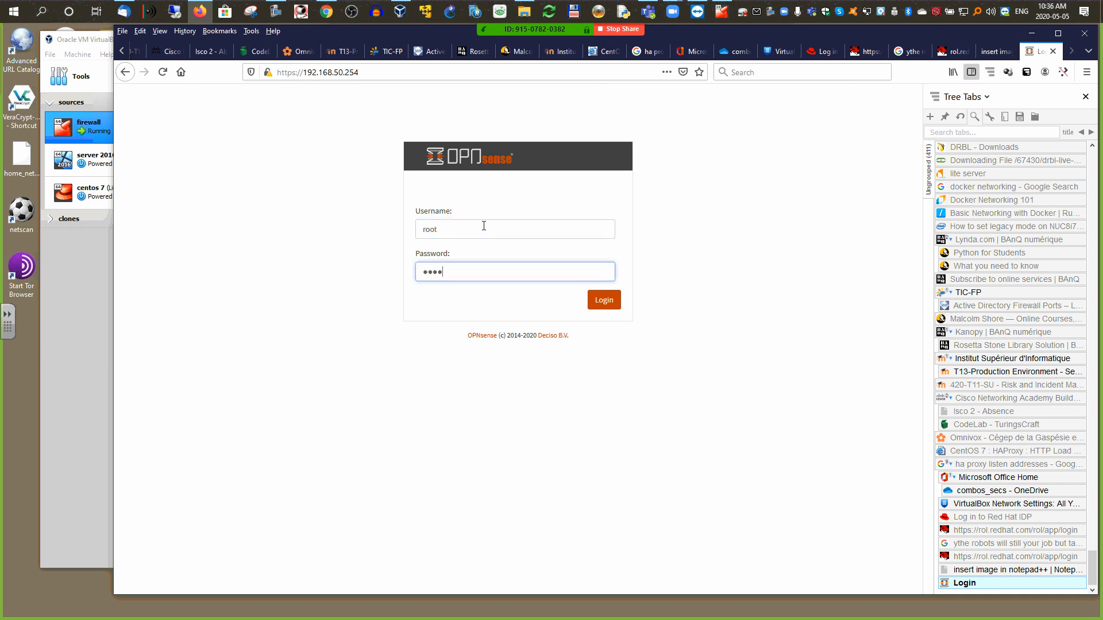
pyautogui.click(606, 303)
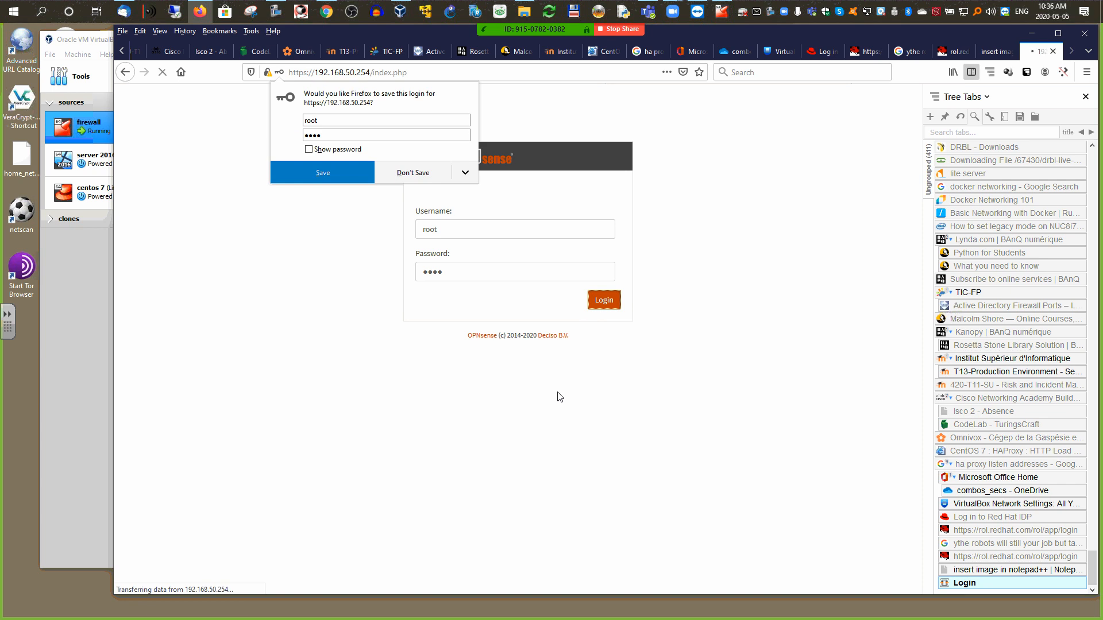
pyautogui.click(323, 172)
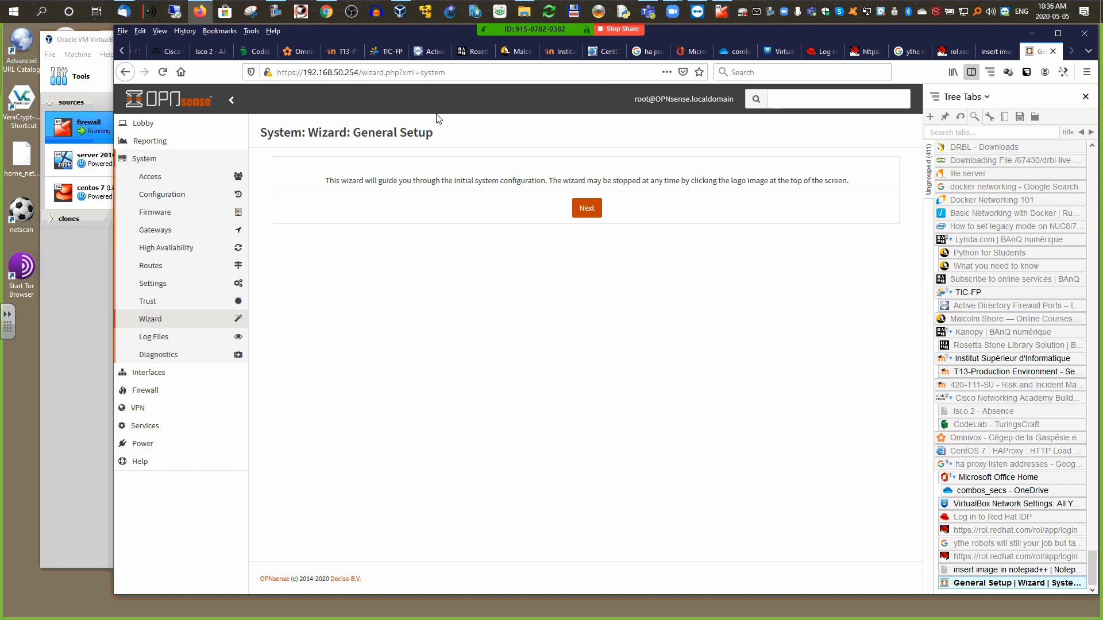
# Step: Set hostname to firewall and domain to test.local, keeping Enable Resolver checked
pyautogui.click(586, 208)
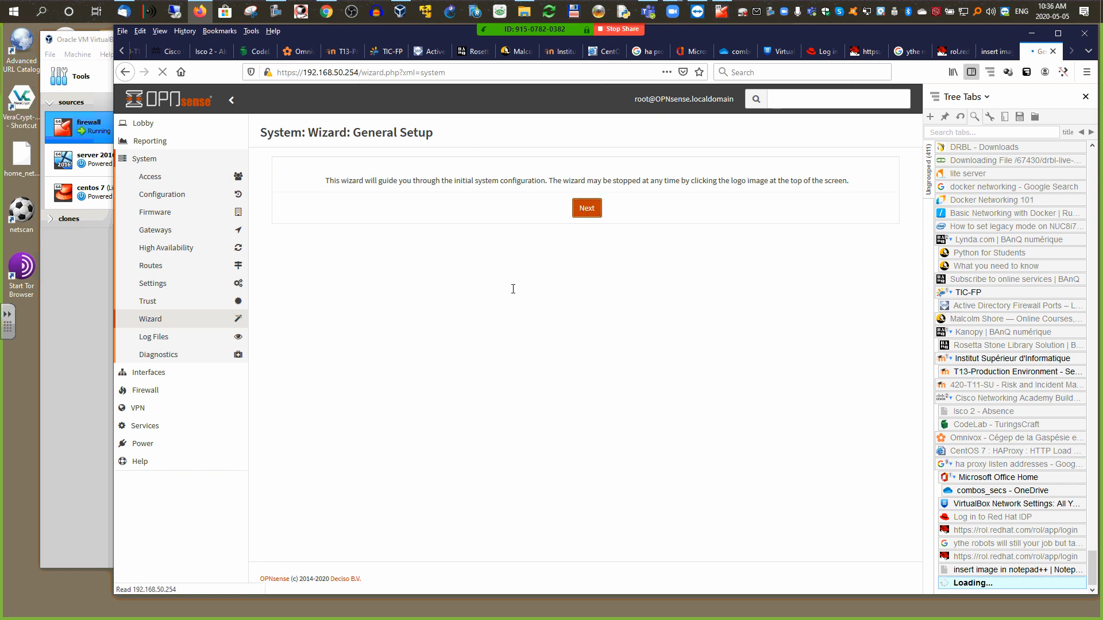
pyautogui.doubleClick(483, 197)
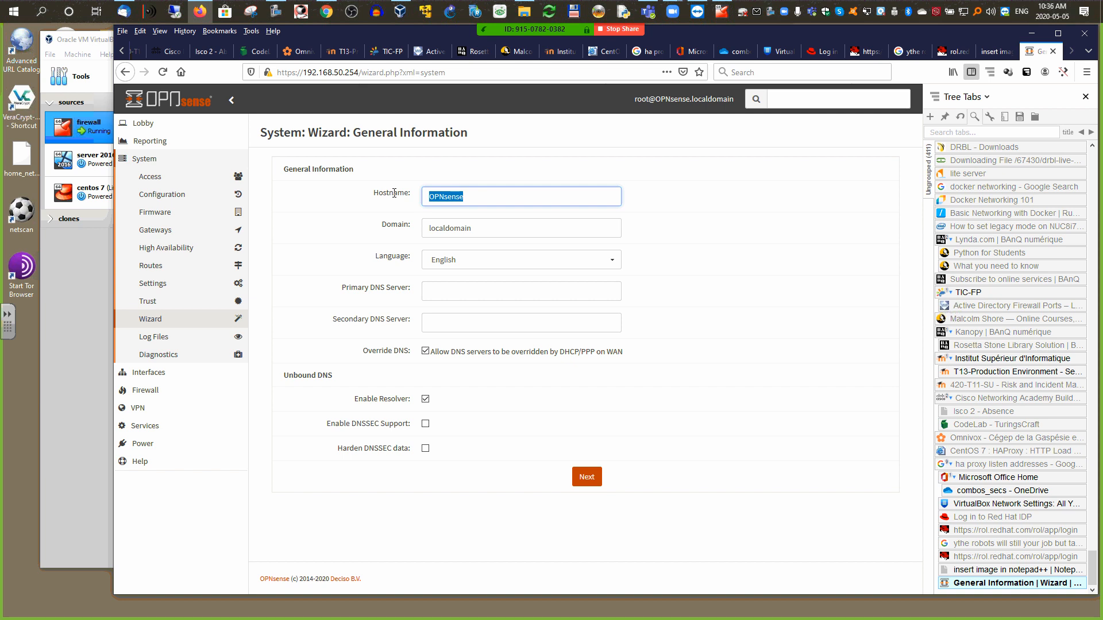
pyautogui.write('firewall')
pyautogui.press('Tab')
pyautogui.write('test')
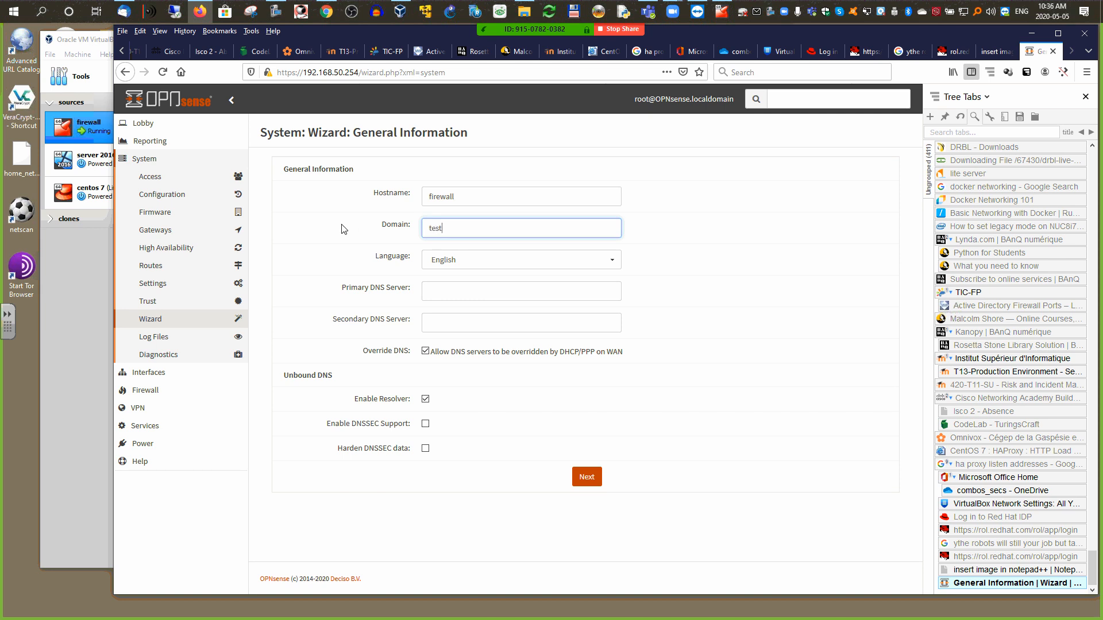
pyautogui.write('.local')
pyautogui.moveTo(348, 401); pyautogui.dragTo(411, 411)
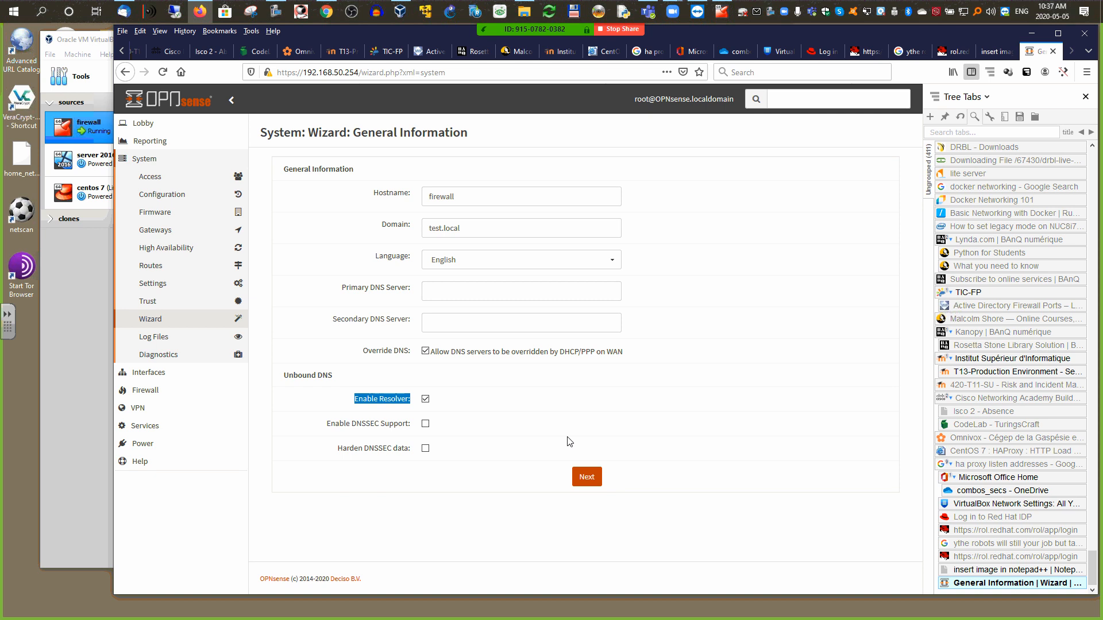
pyautogui.click(587, 480)
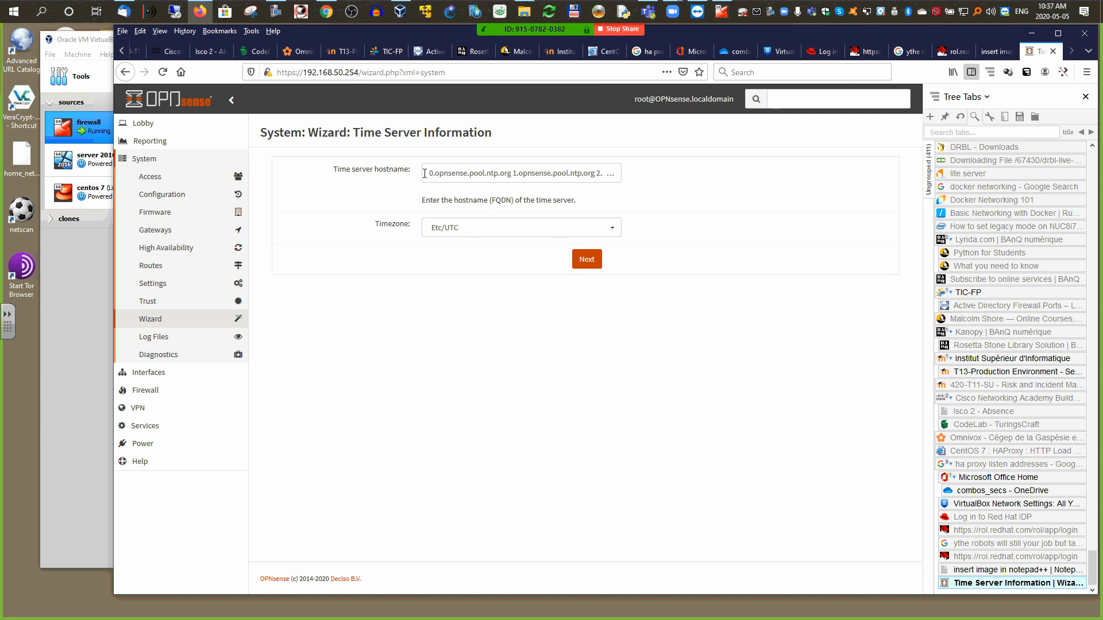
# Step: Choose America/Toronto as the timezone, keeping the default NTP servers
pyautogui.moveTo(424, 173); pyautogui.dragTo(571, 211)
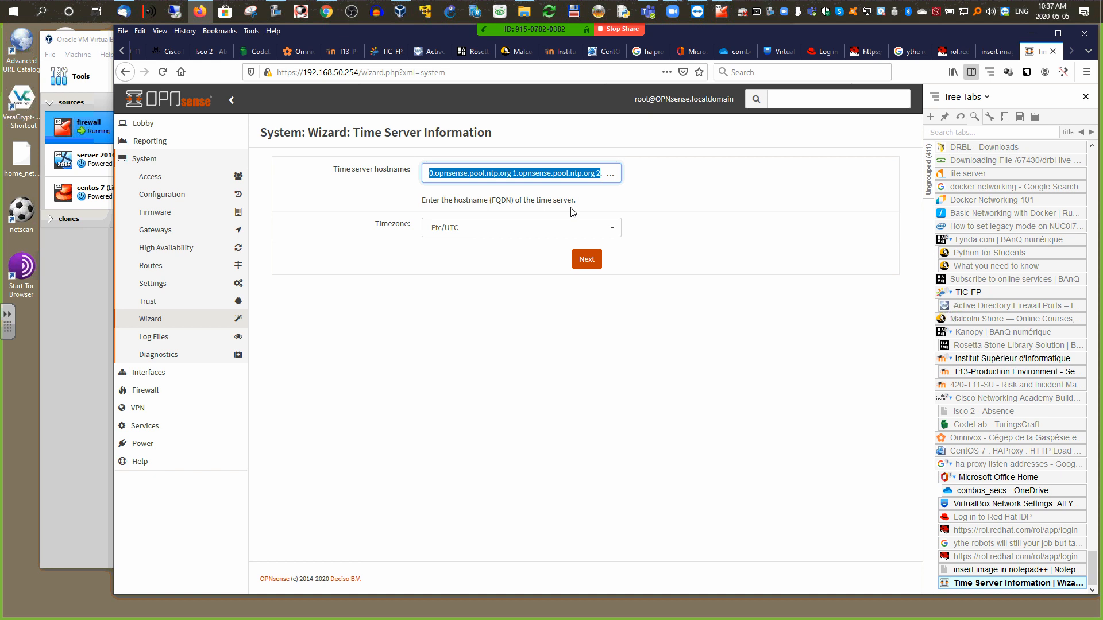
pyautogui.click(577, 229)
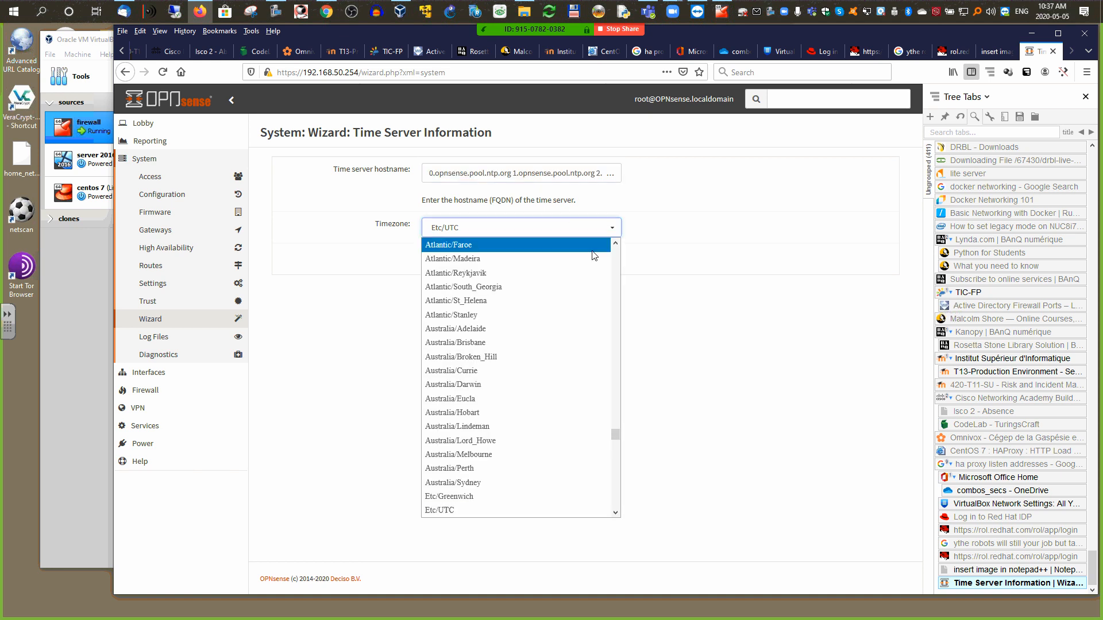
pyautogui.moveTo(614, 437); pyautogui.dragTo(625, 362)
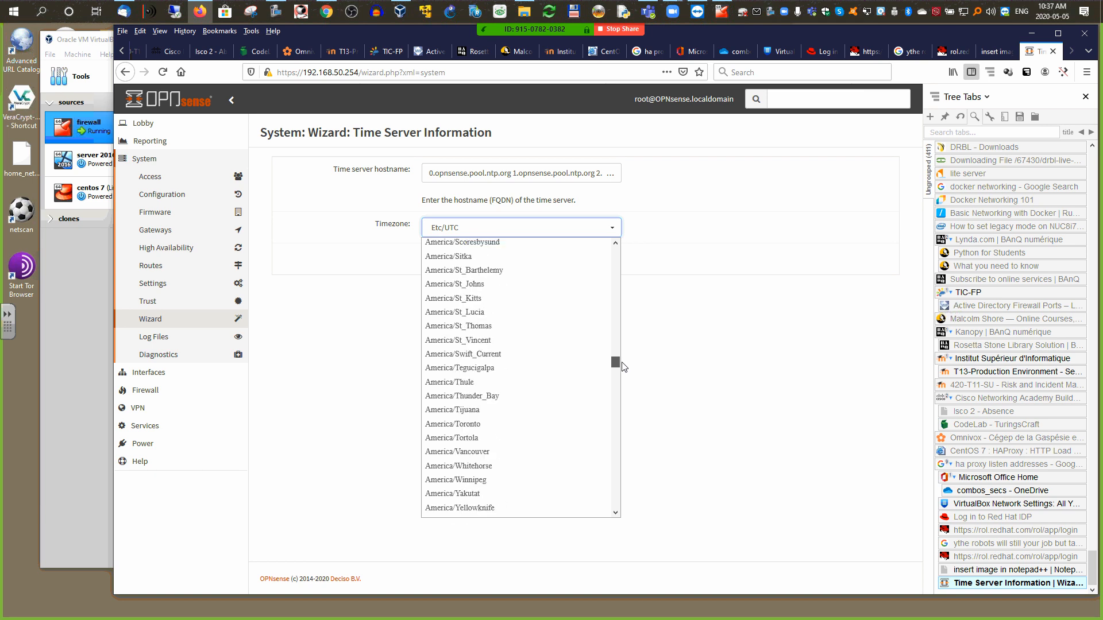
pyautogui.scroll(-2, 624, 367)
pyautogui.click(504, 362)
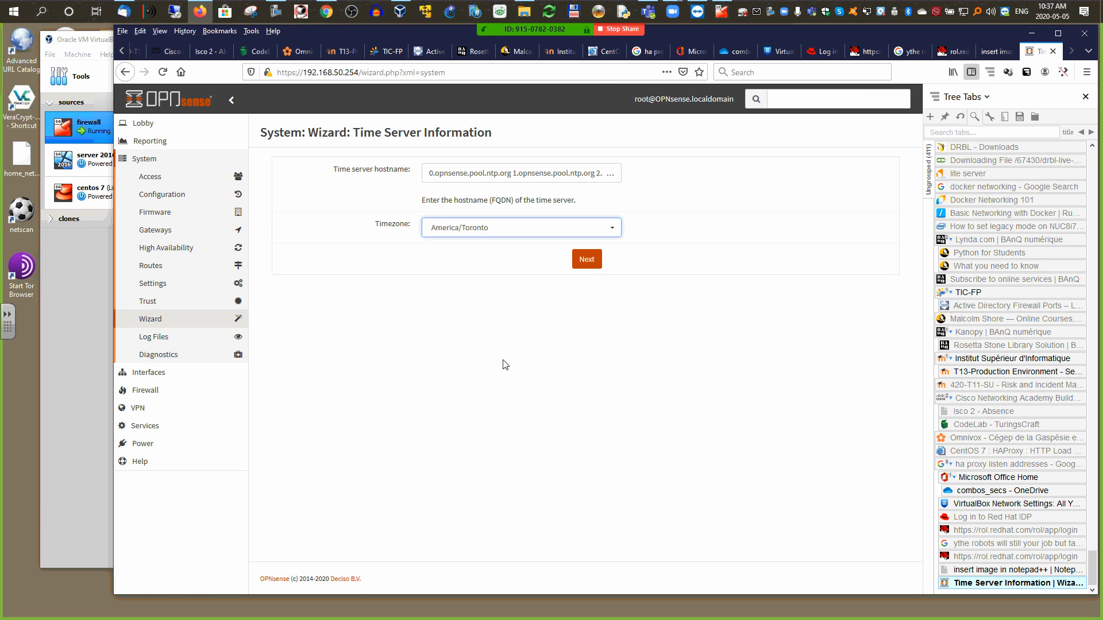
pyautogui.click(586, 259)
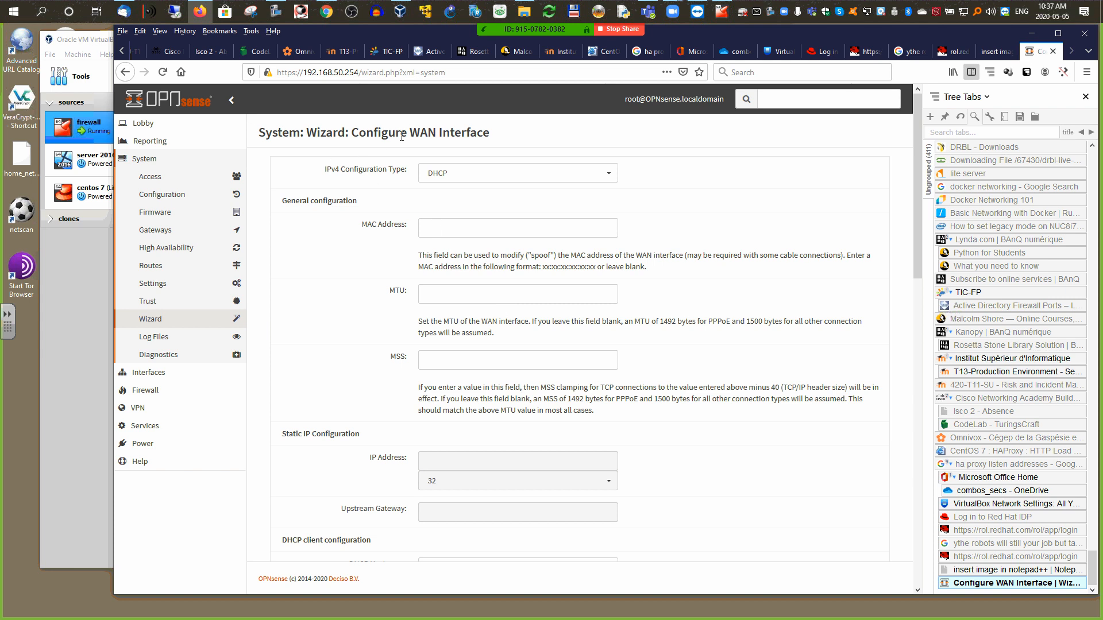
# Step: Keep DHCP as the WAN IPv4 type and review the RFC1918 and bogon blocking options
pyautogui.moveTo(412, 133); pyautogui.dragTo(503, 133)
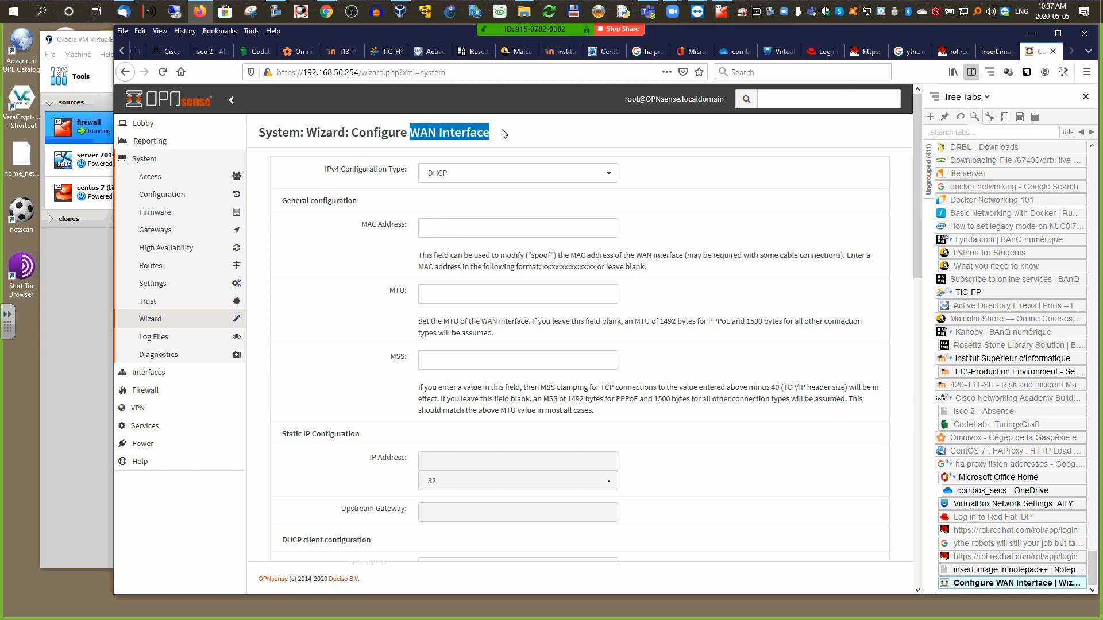
pyautogui.click(454, 176)
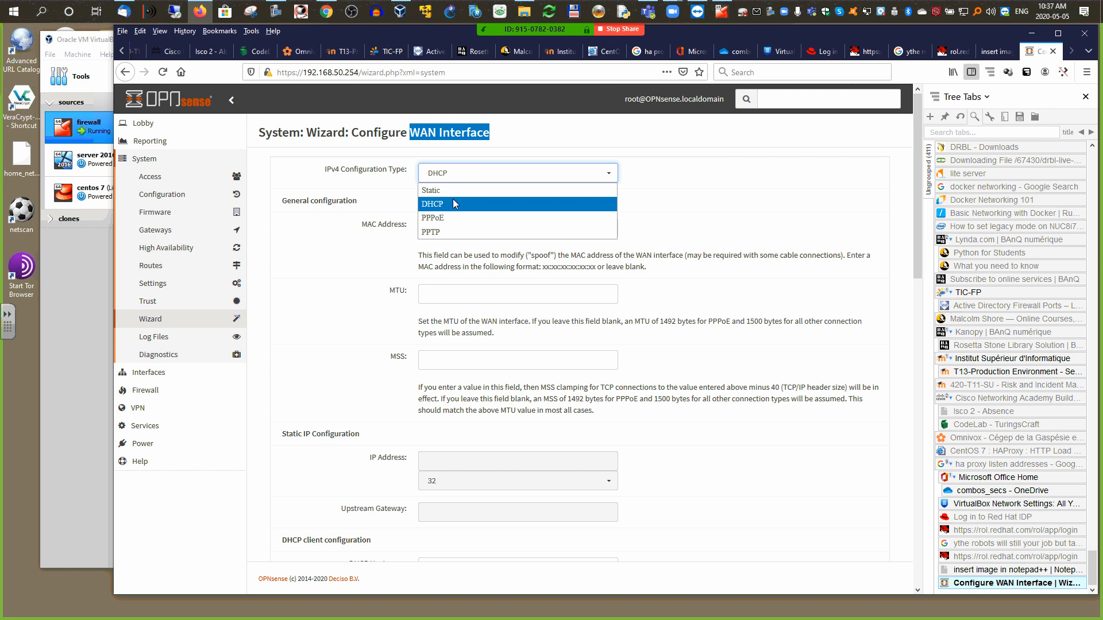
pyautogui.click(453, 200)
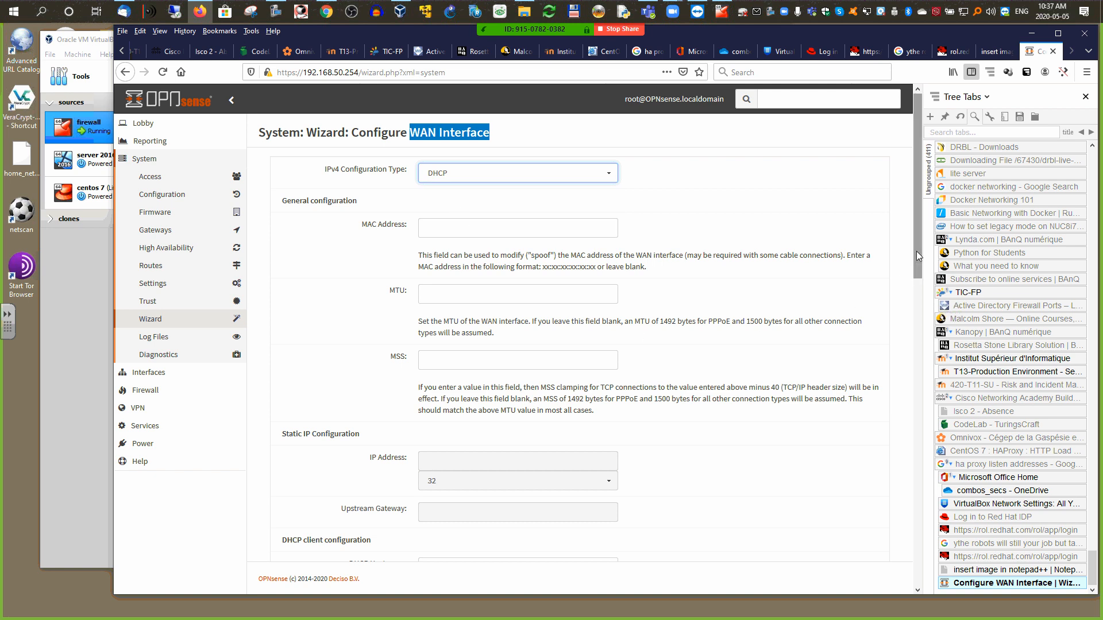
pyautogui.moveTo(915, 251); pyautogui.dragTo(910, 588)
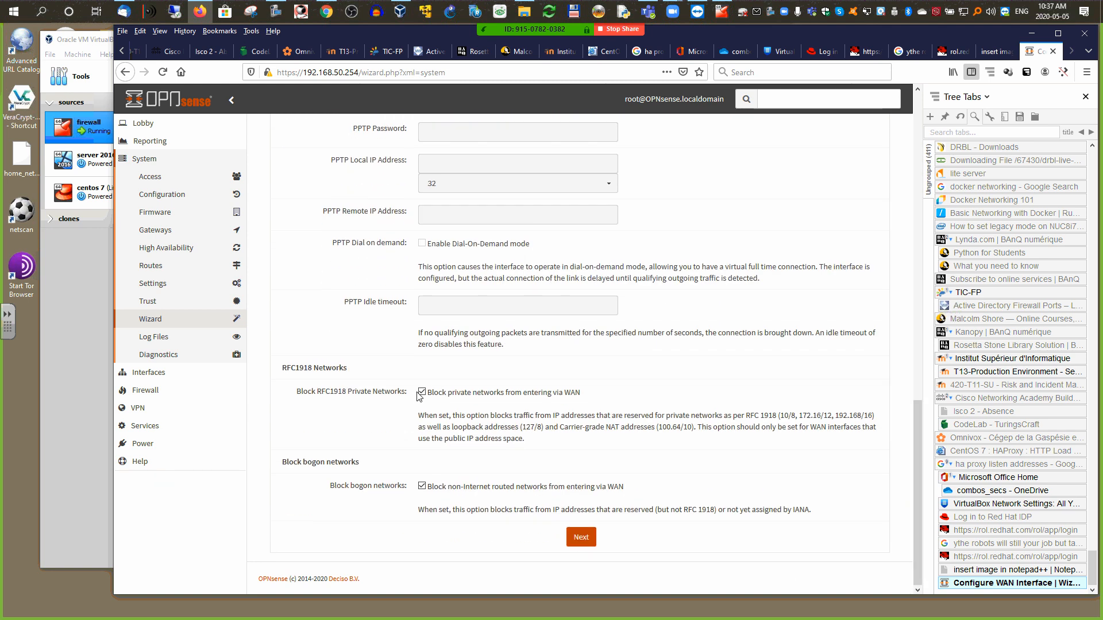
pyautogui.moveTo(590, 399); pyautogui.dragTo(424, 402)
pyautogui.moveTo(641, 487); pyautogui.dragTo(441, 490)
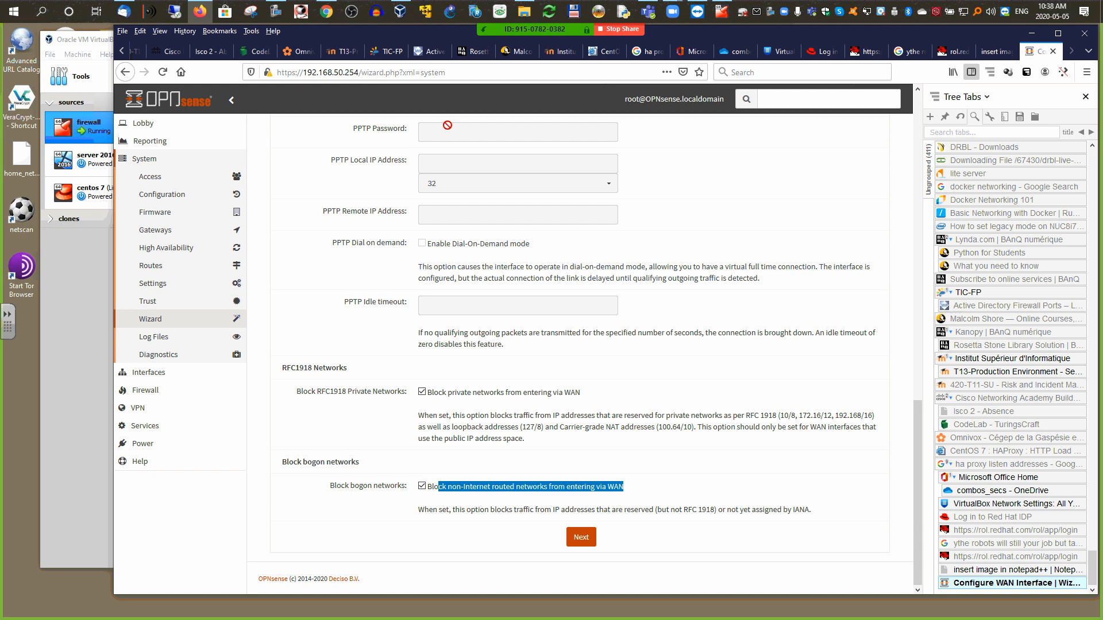
# Step: Uncheck Block bogon networks on the WAN interface
pyautogui.click(722, 11)
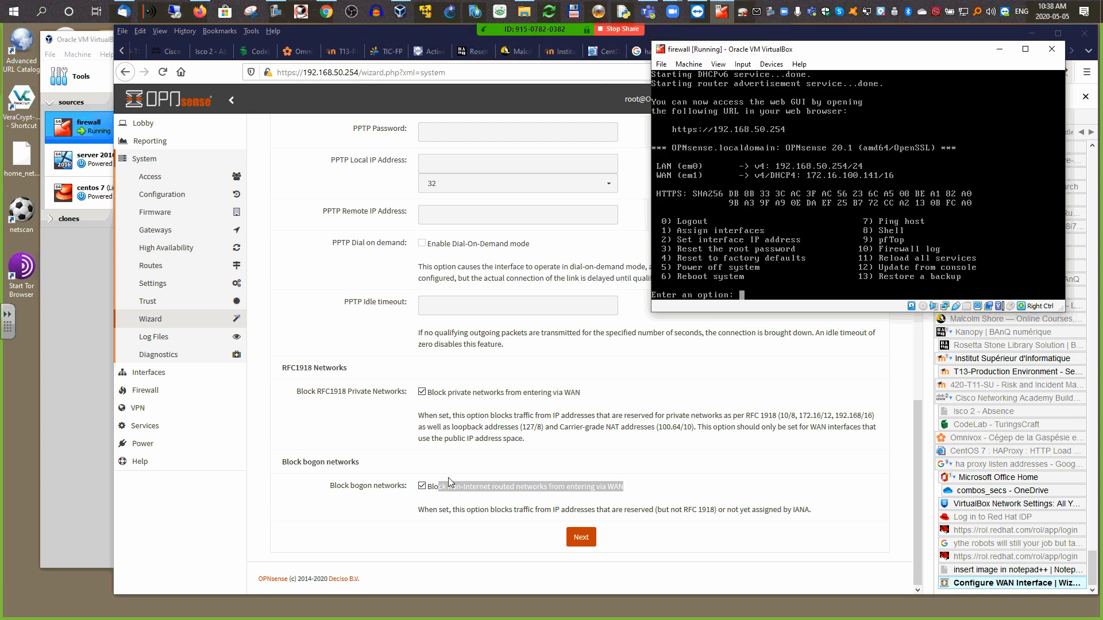
pyautogui.click(1000, 52)
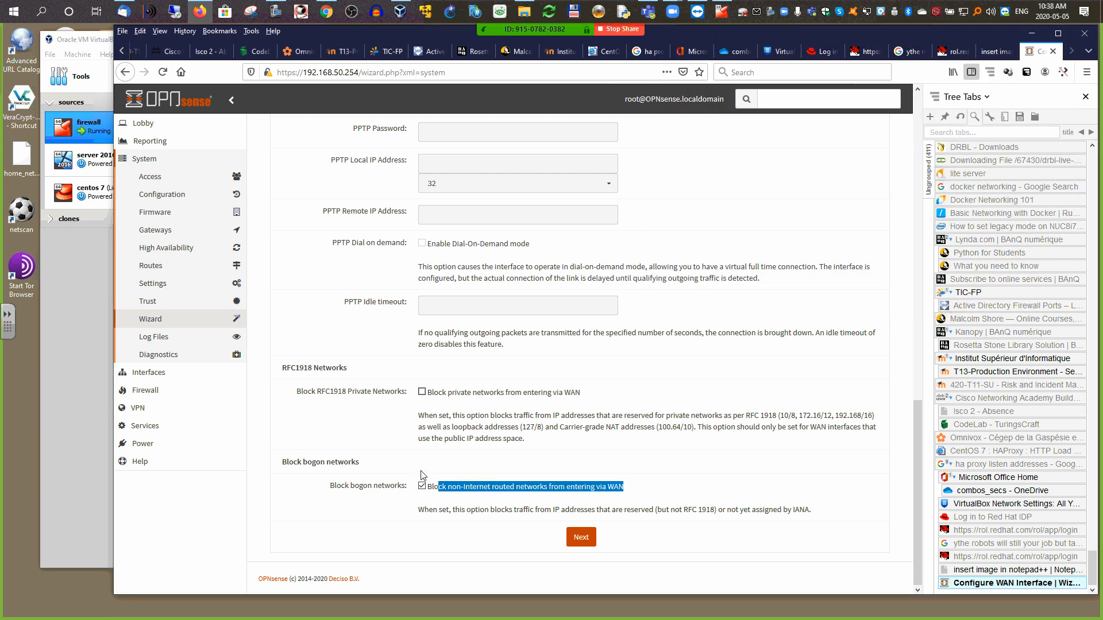
pyautogui.click(422, 486)
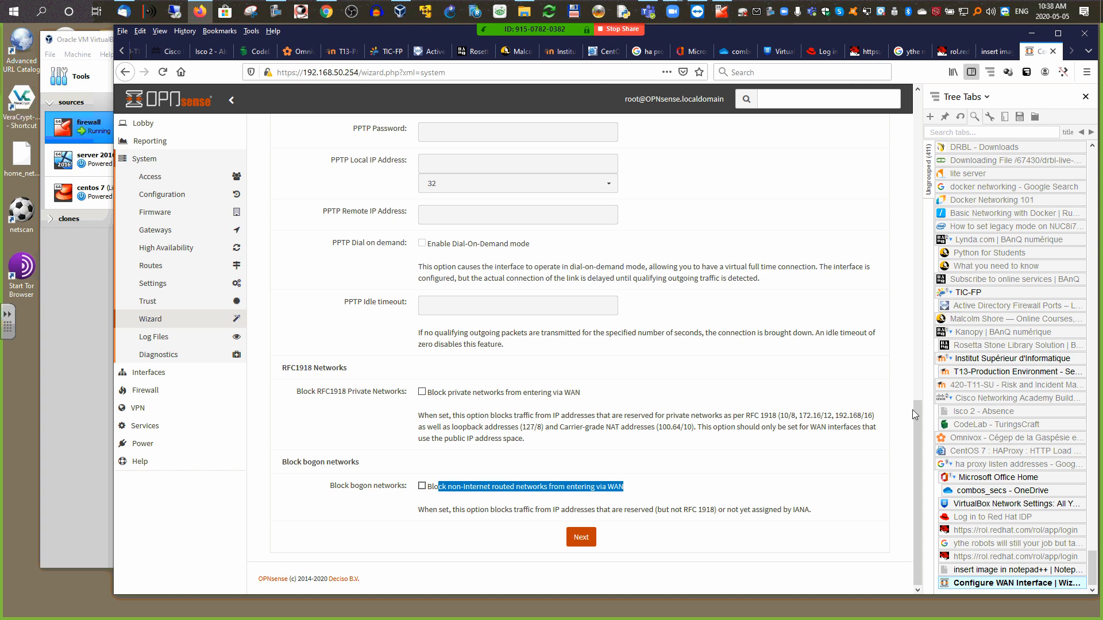
pyautogui.moveTo(916, 409); pyautogui.dragTo(891, 447)
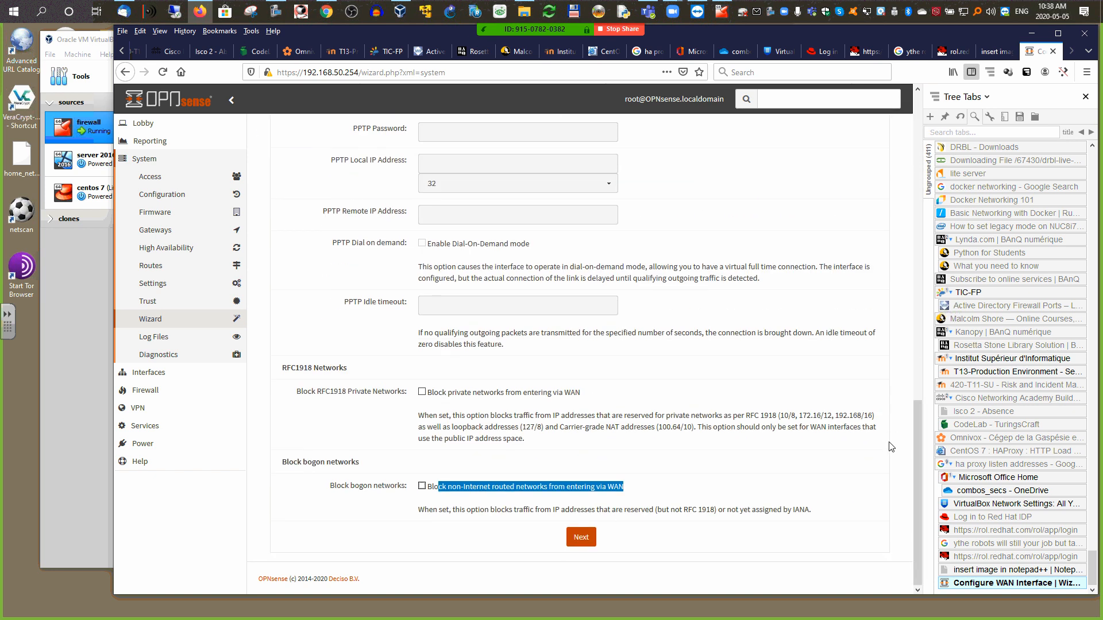
# Step: Accept LAN 192.168.50.254/24, set and confirm a new root password, and reload
pyautogui.click(585, 546)
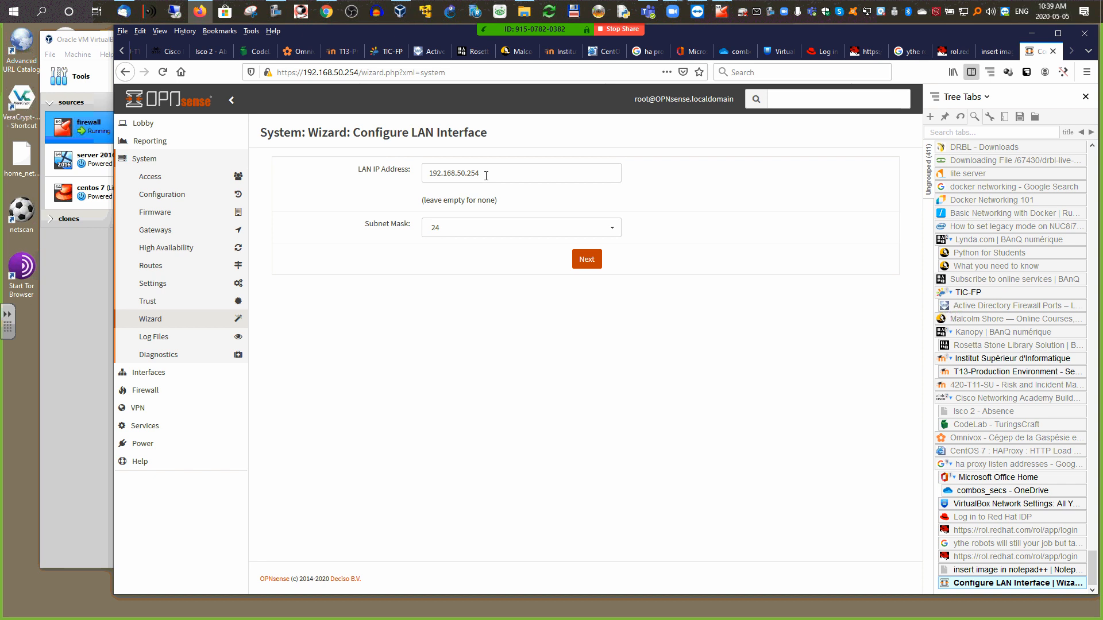
pyautogui.click(588, 261)
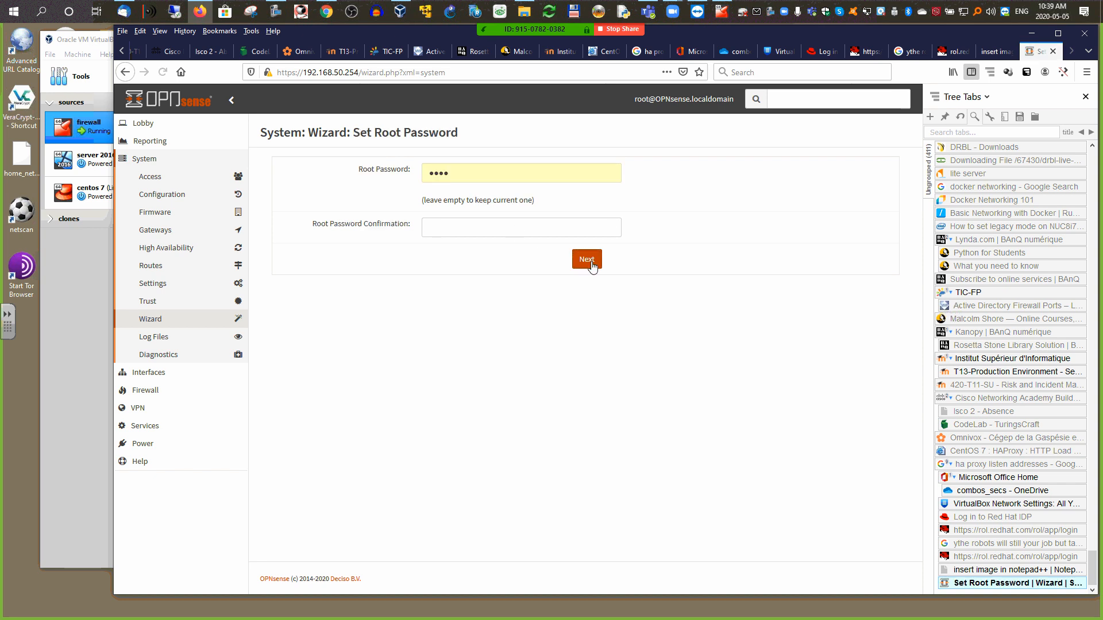
pyautogui.click(399, 174)
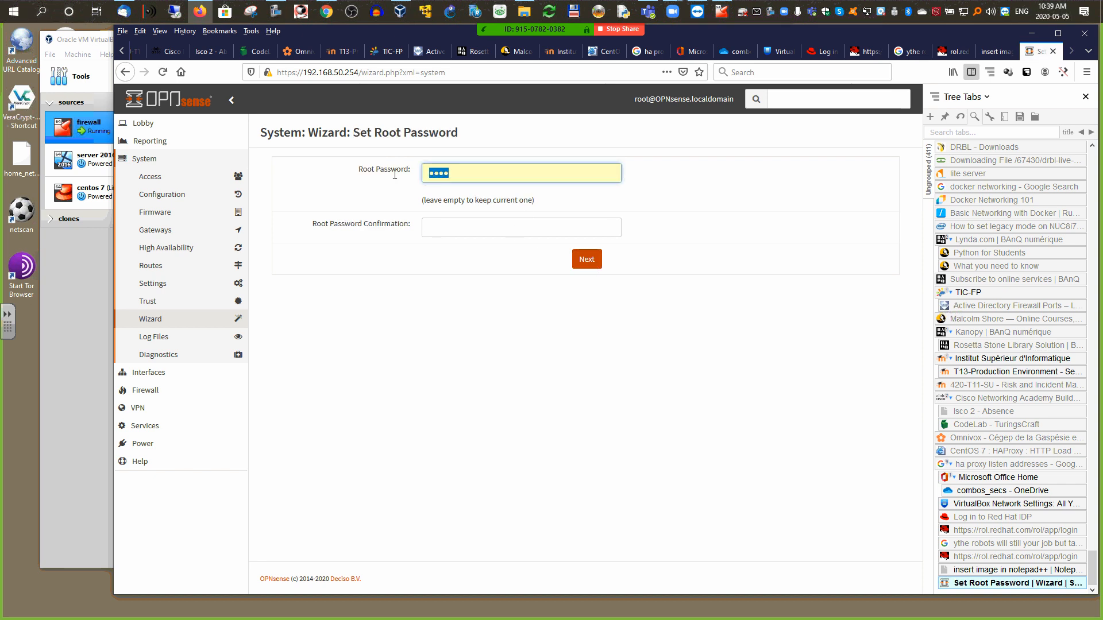
pyautogui.write('o')
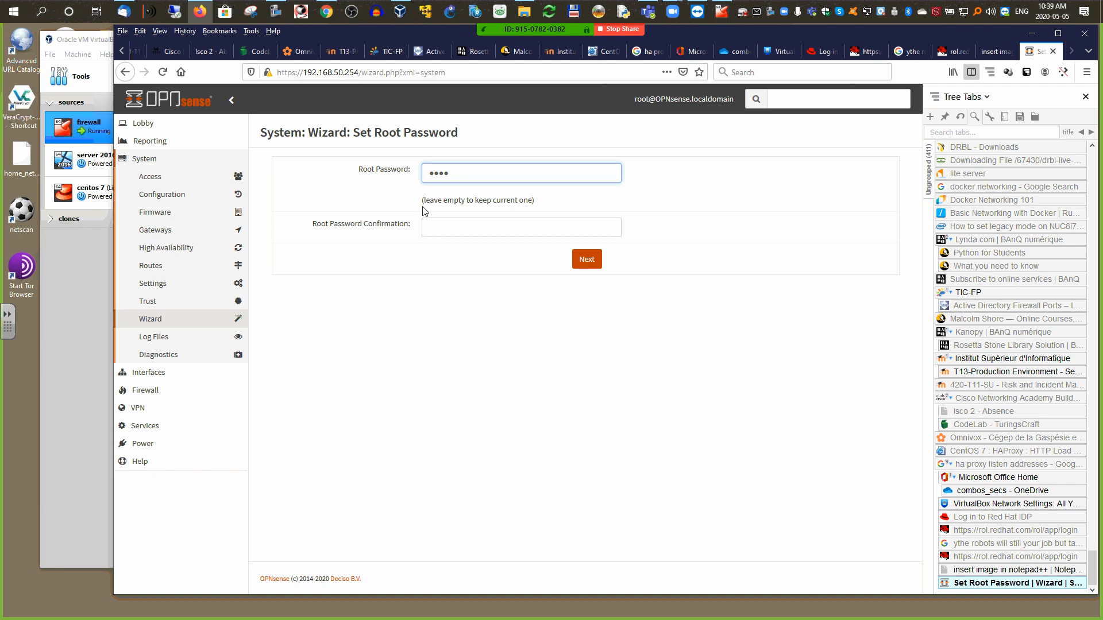
pyautogui.click(447, 228)
pyautogui.write('op')
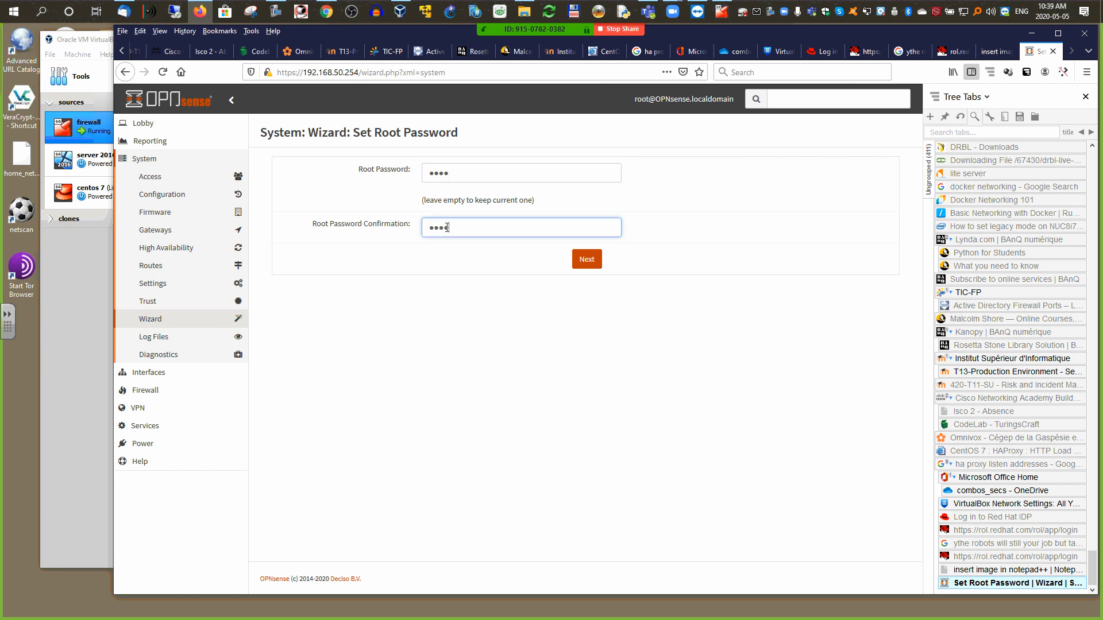
pyautogui.click(589, 259)
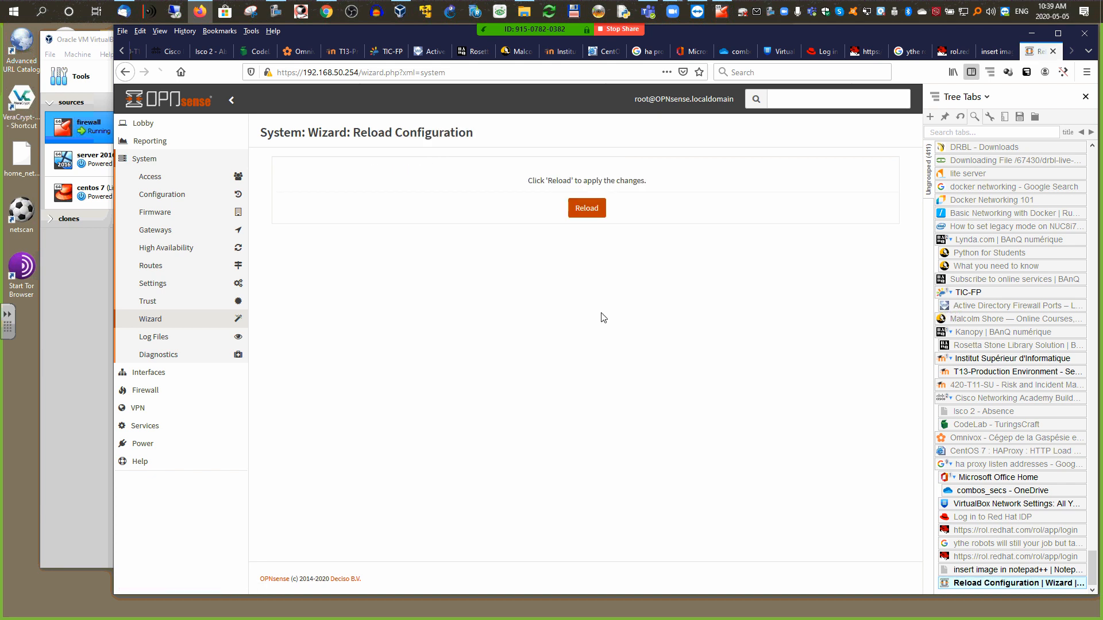
pyautogui.click(590, 212)
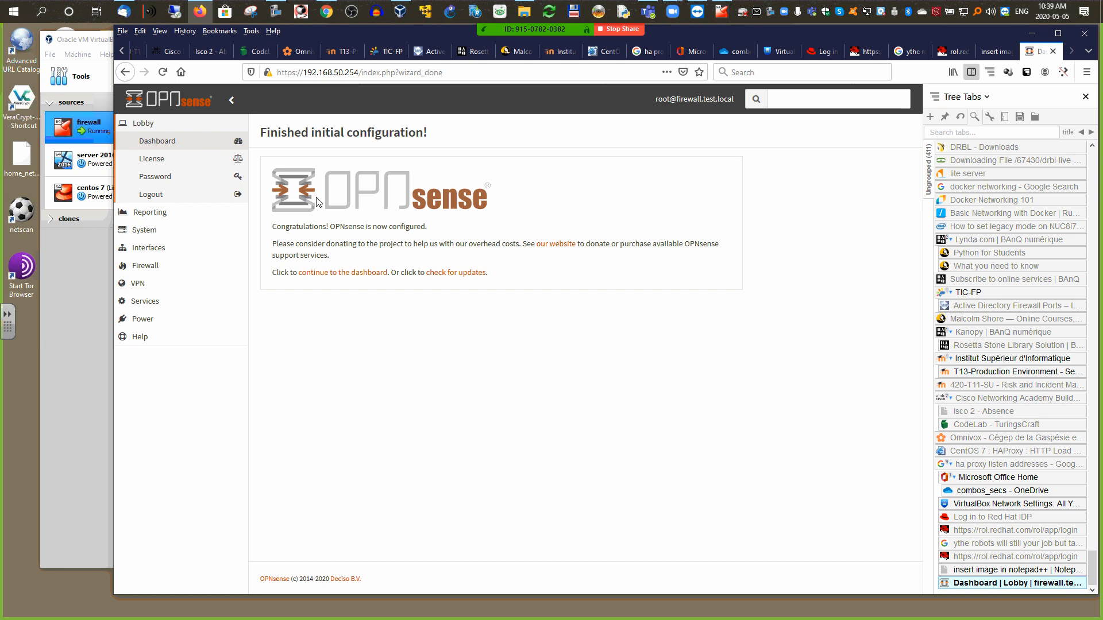
# Step: View the Lobby dashboard showing WAN_DHCP gateway 172.16.100.1 and LAN 192.168.50.254, then expand Interfaces
pyautogui.click(138, 127)
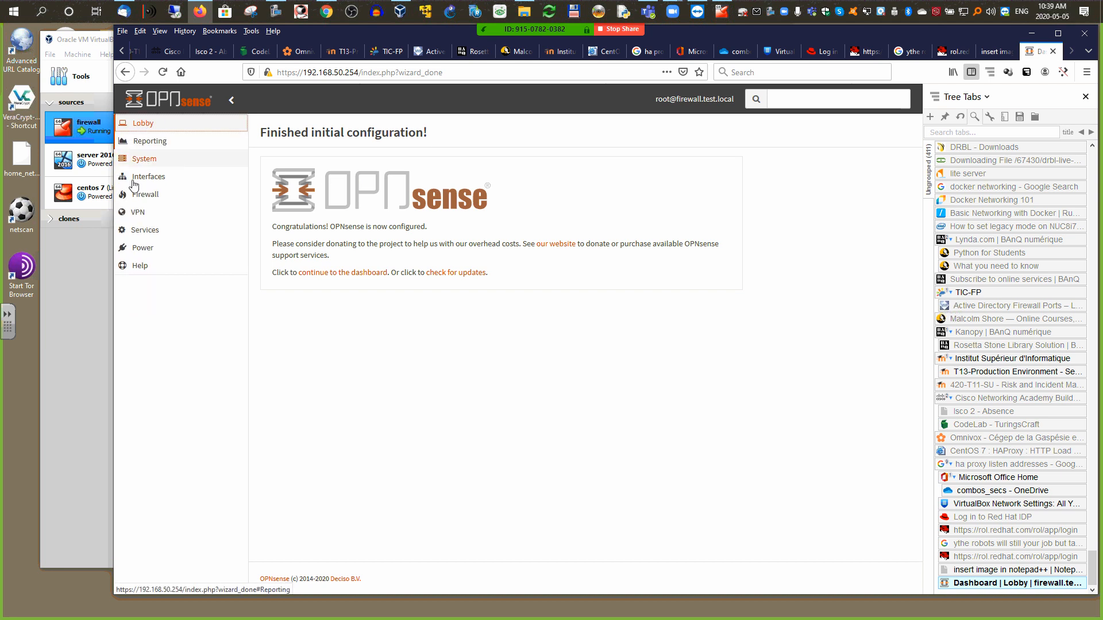
pyautogui.click(140, 124)
pyautogui.click(147, 144)
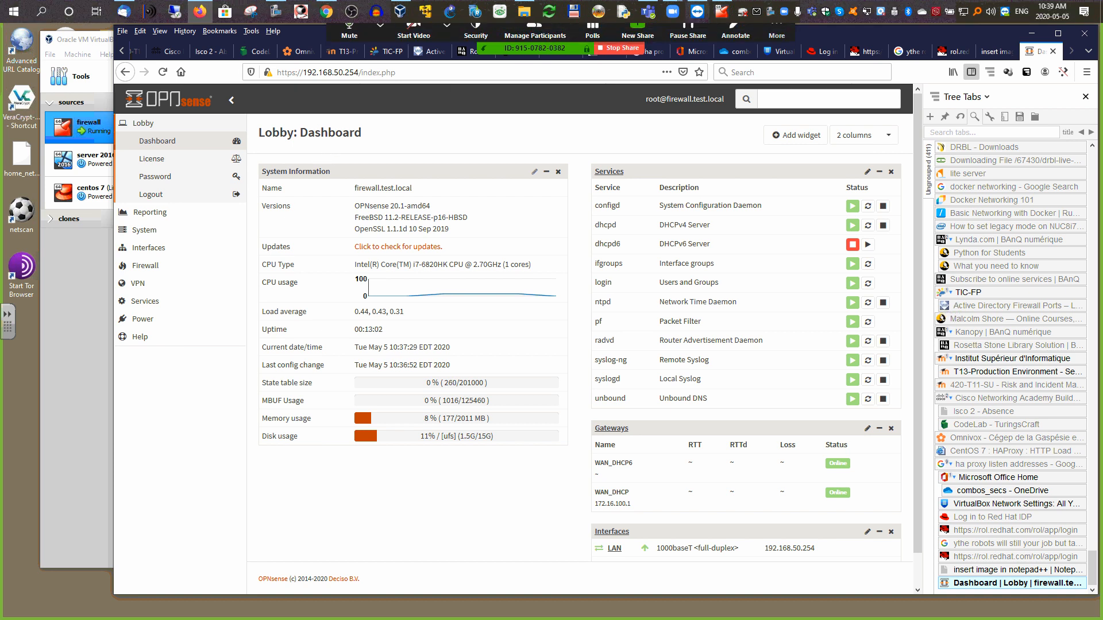
pyautogui.click(721, 11)
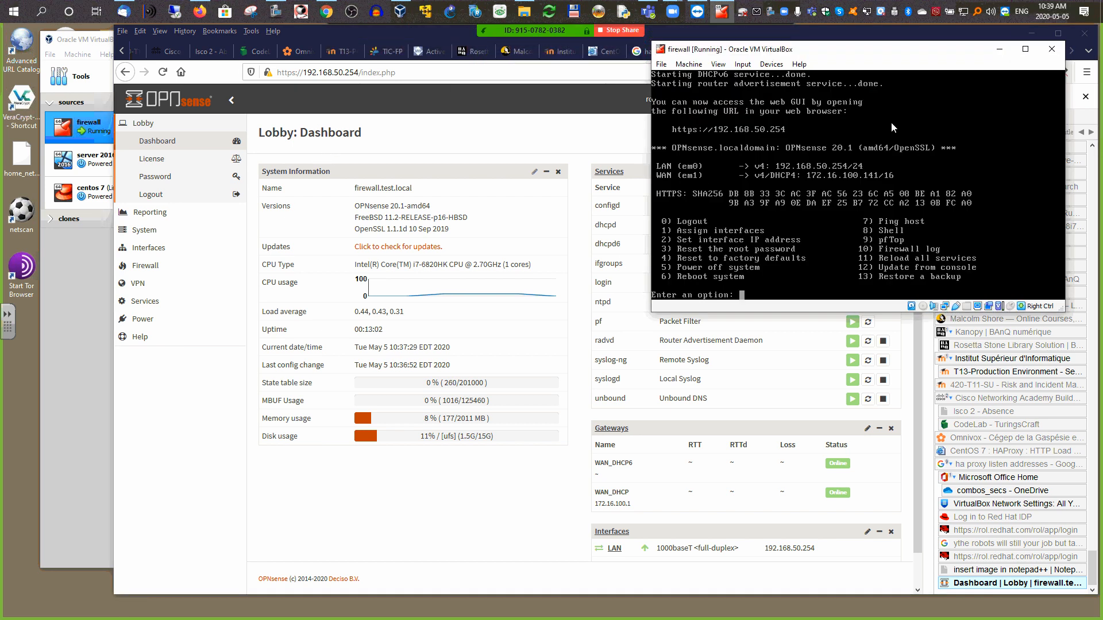
pyautogui.click(999, 48)
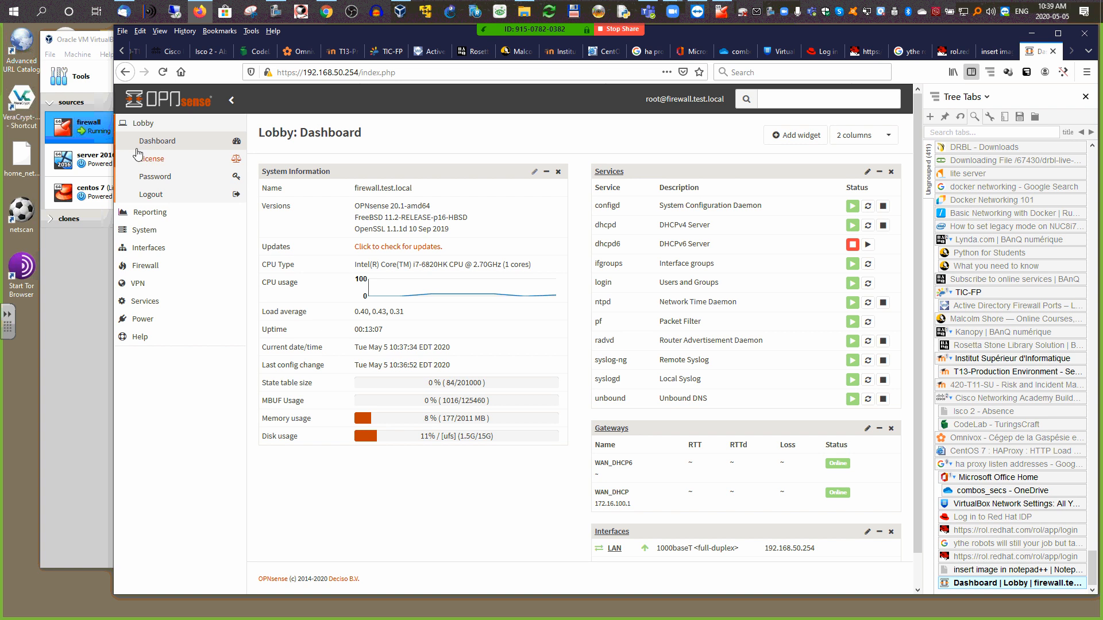
pyautogui.click(135, 123)
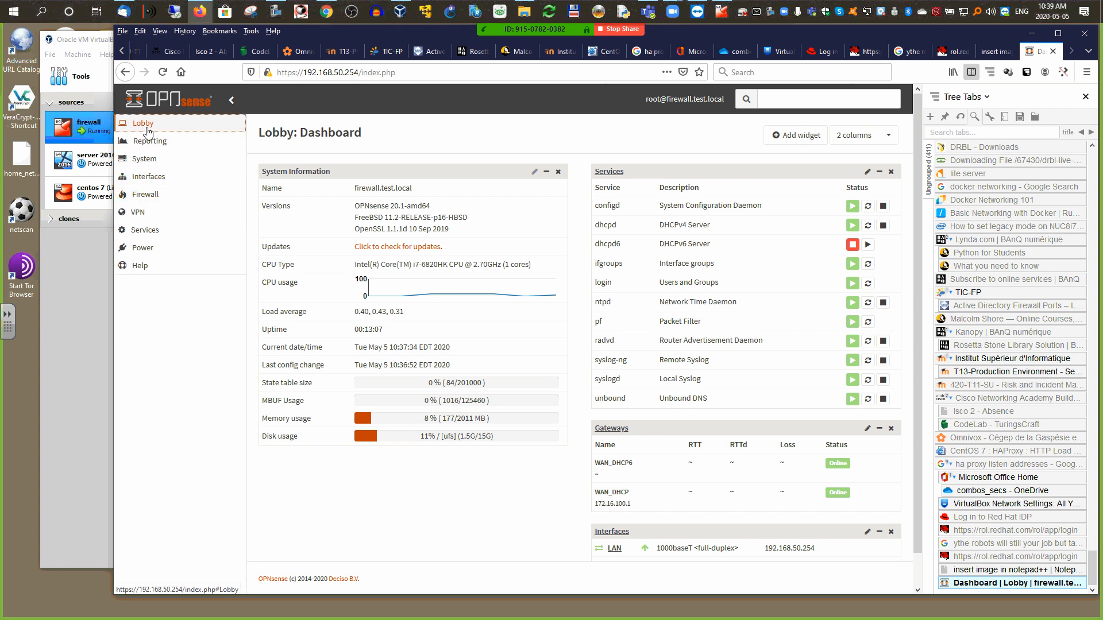
pyautogui.click(143, 178)
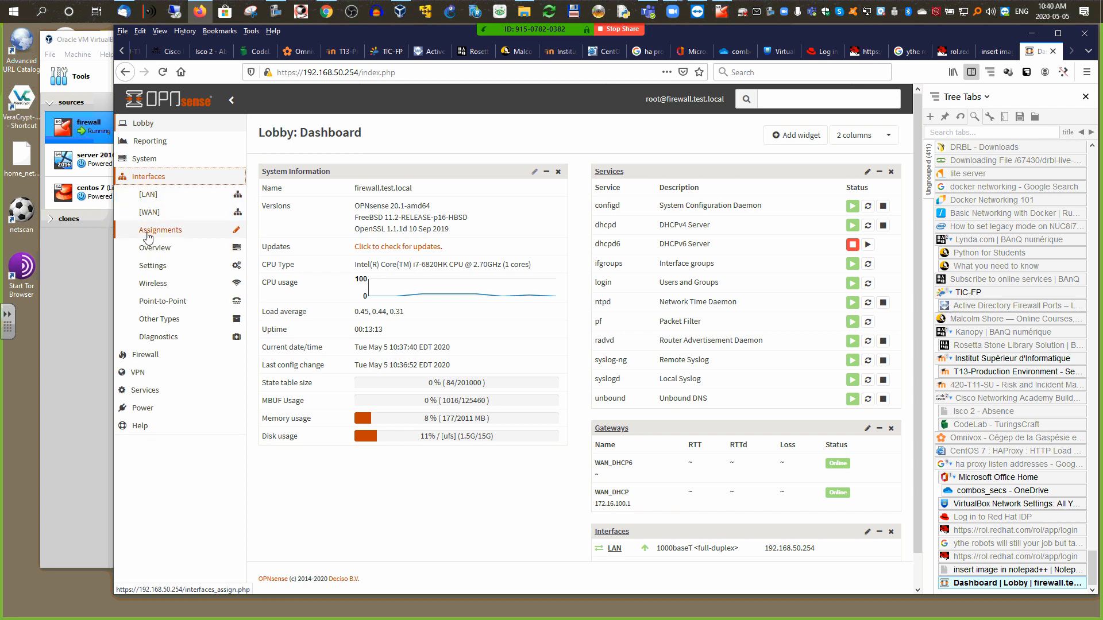
# Step: In Interfaces > Assignments, keep em0 as LAN and add em2 as new interface OPT1
pyautogui.click(155, 247)
pyautogui.click(157, 231)
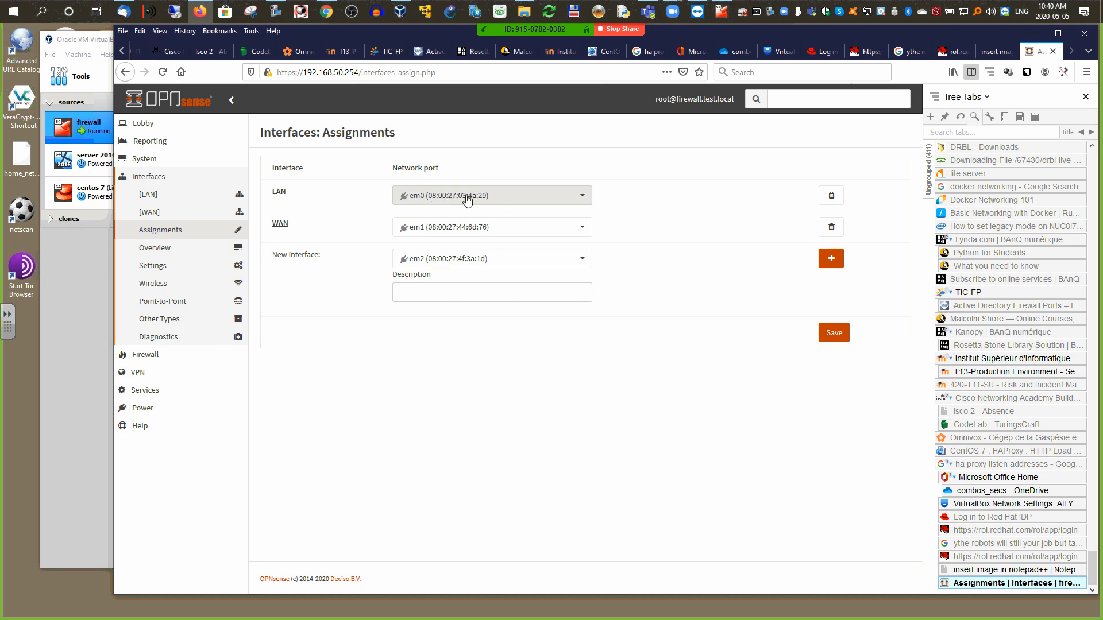
pyautogui.click(583, 197)
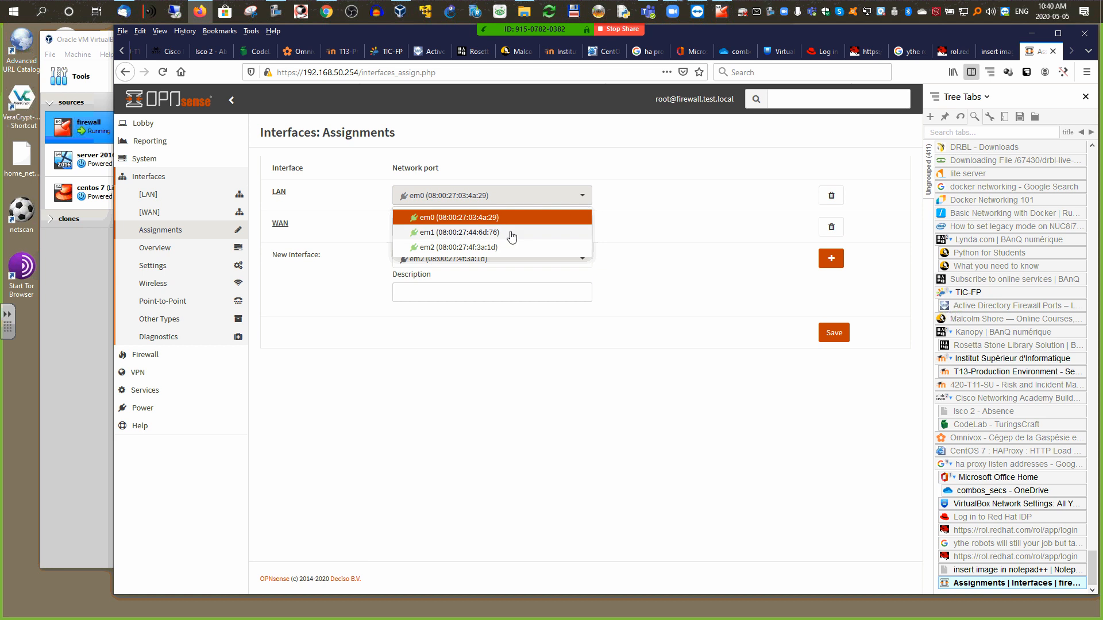
pyautogui.click(580, 197)
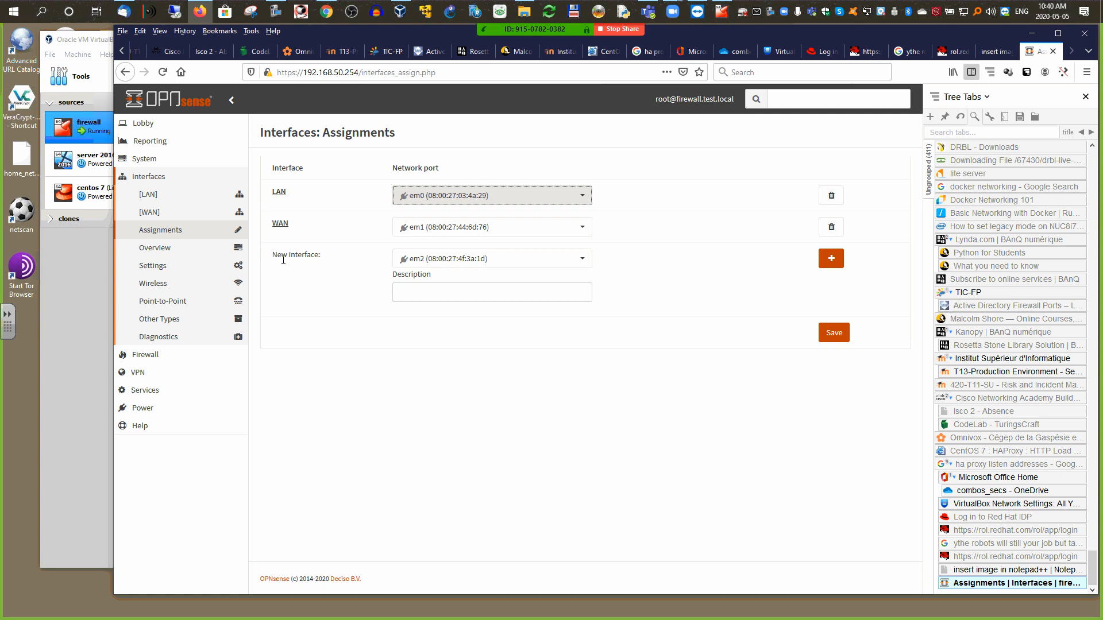
pyautogui.click(582, 259)
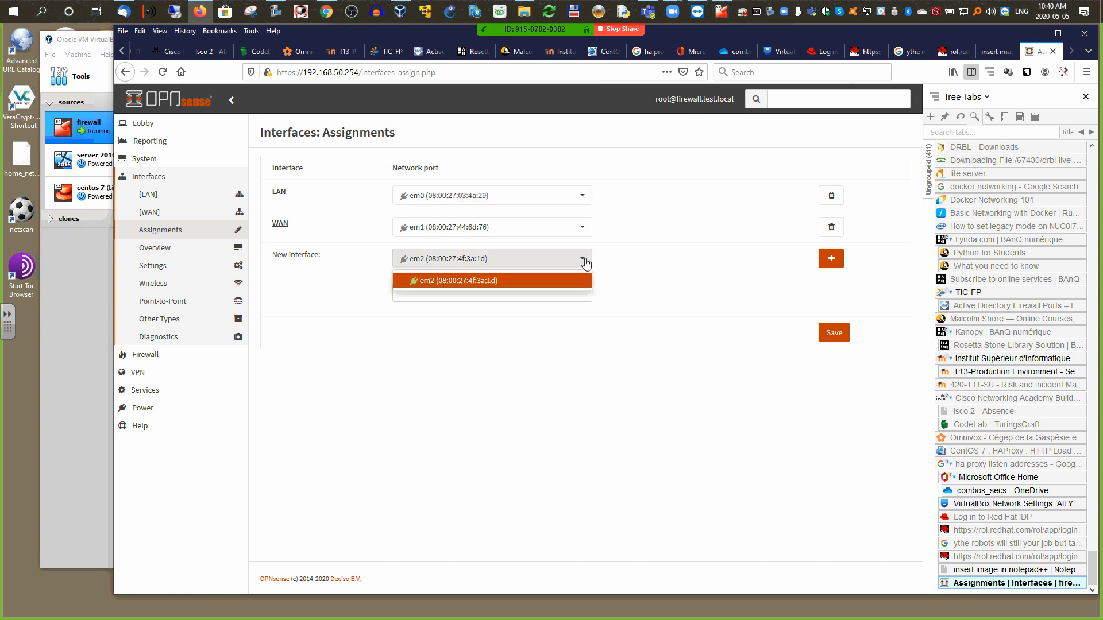
pyautogui.click(517, 281)
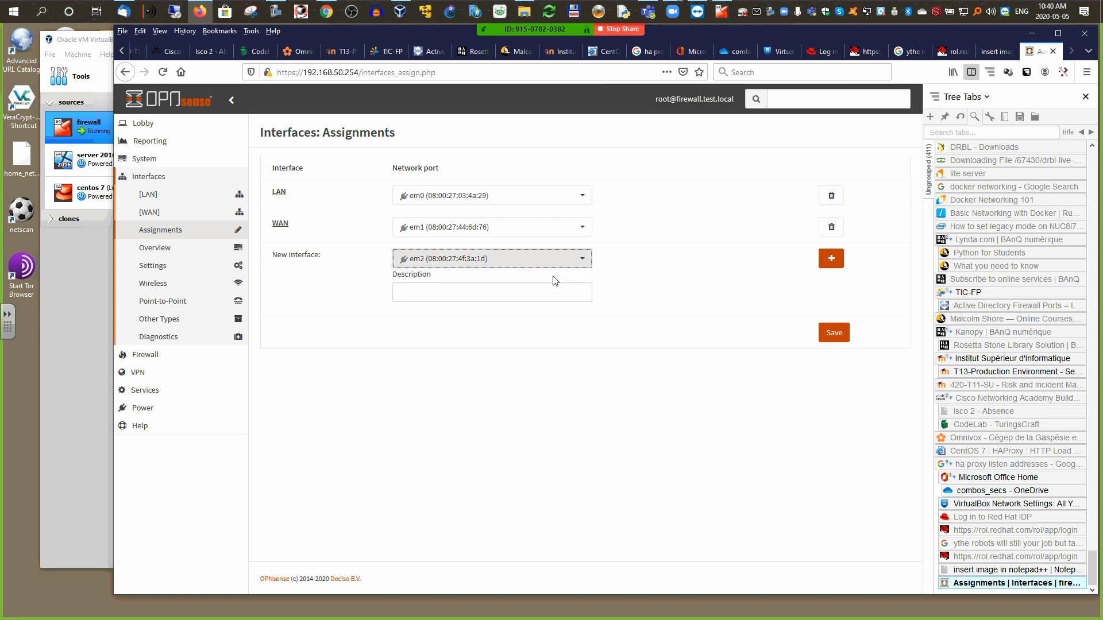
pyautogui.click(831, 260)
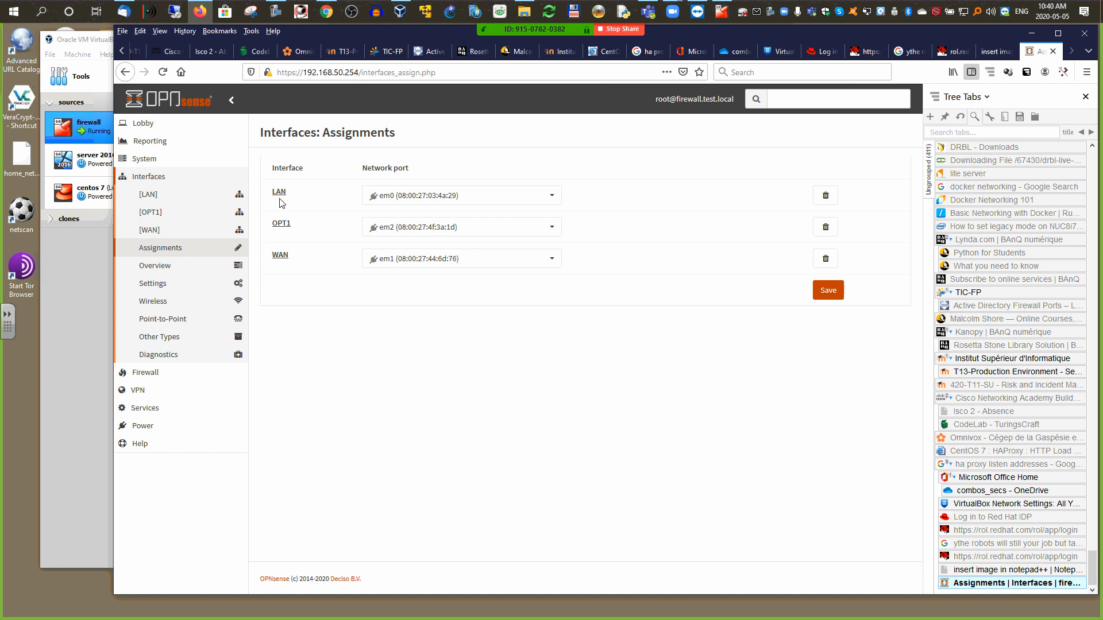
# Step: Open the LAN interface, keeping it enabled and protected from removal, and review blocking options
pyautogui.click(148, 196)
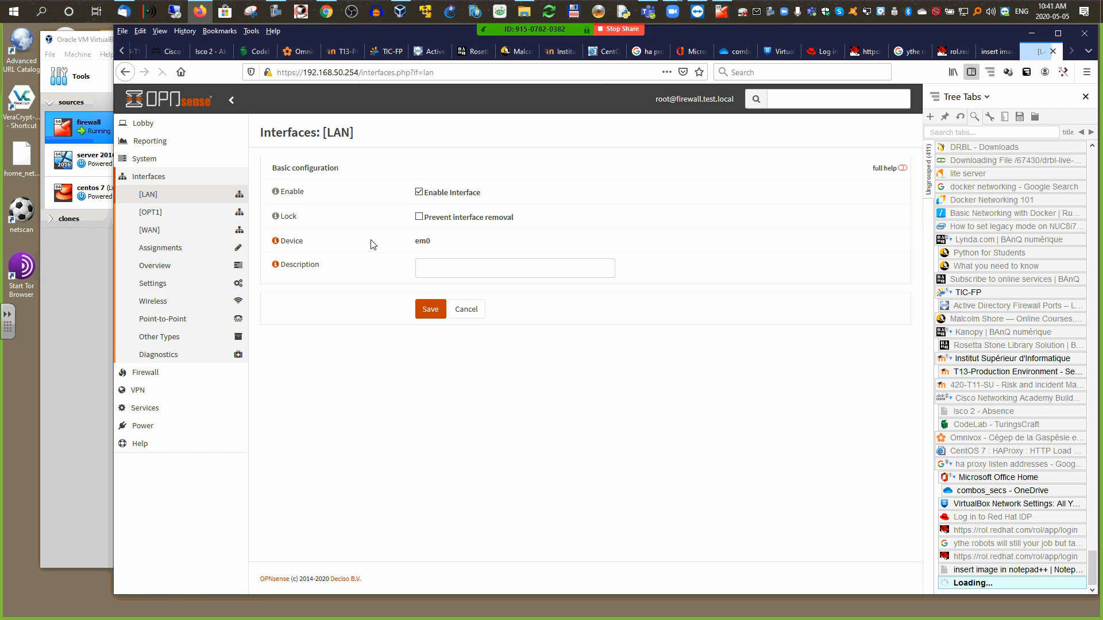
pyautogui.click(414, 193)
pyautogui.moveTo(450, 250); pyautogui.dragTo(401, 246)
pyautogui.click(415, 217)
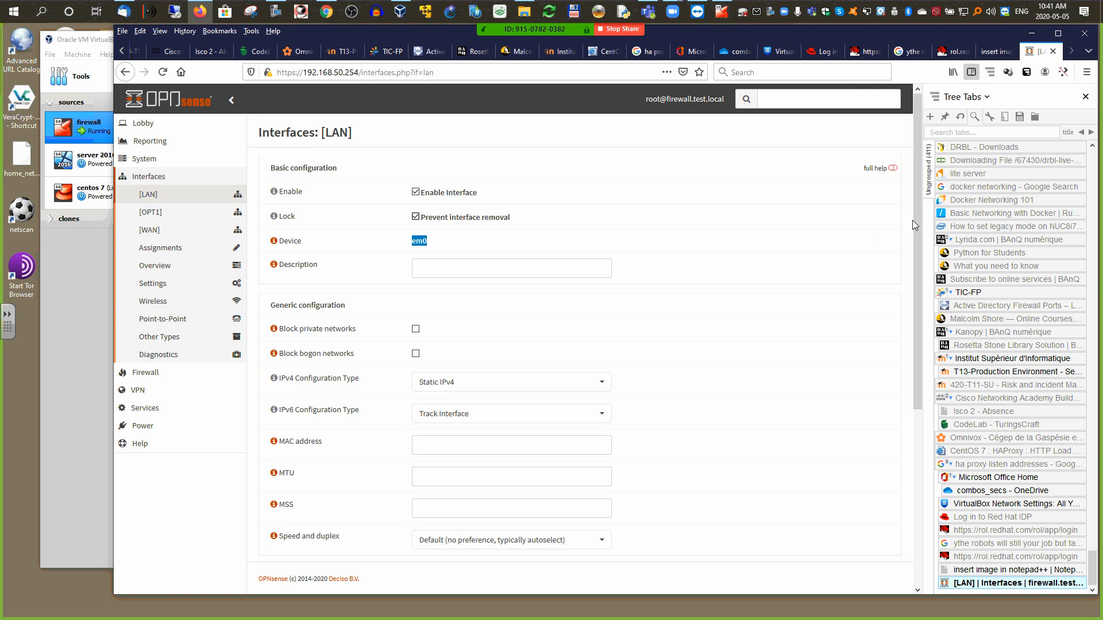
pyautogui.moveTo(915, 218)
pyautogui.mouseDown()
pyautogui.moveTo(912, 275)
pyautogui.moveTo(914, 233)
pyautogui.mouseUp()
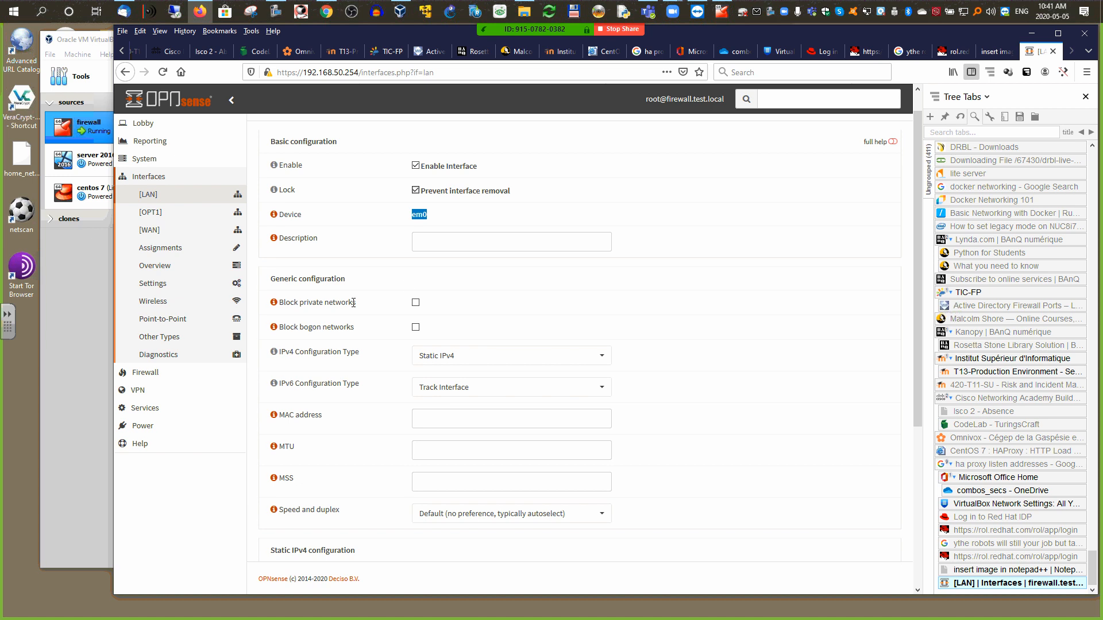
pyautogui.moveTo(284, 302); pyautogui.dragTo(358, 338)
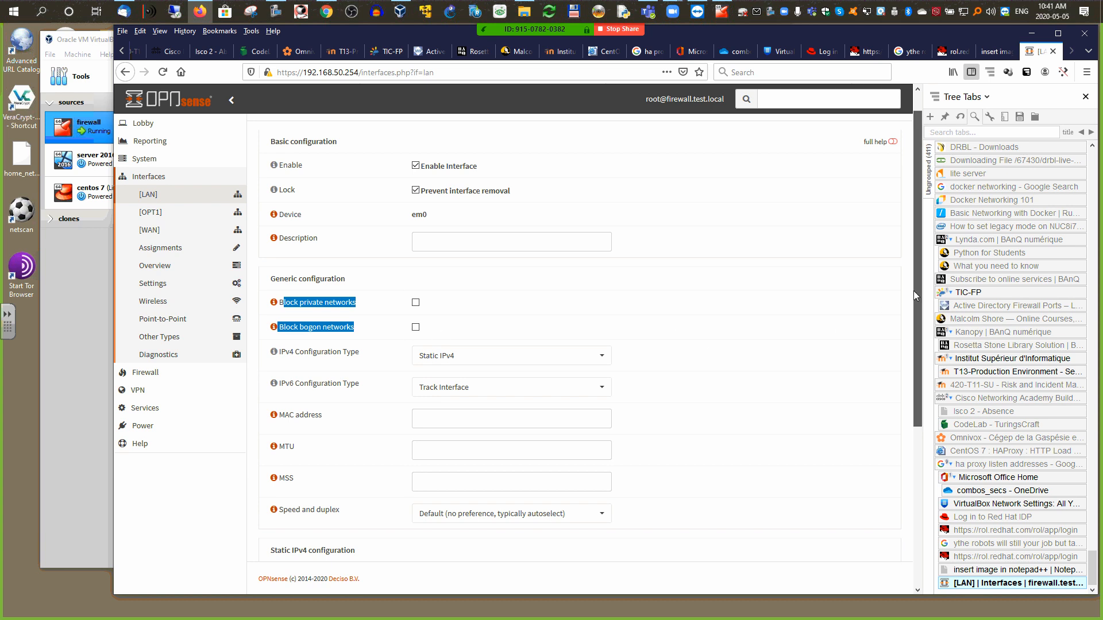
pyautogui.scroll(-2, 913, 290)
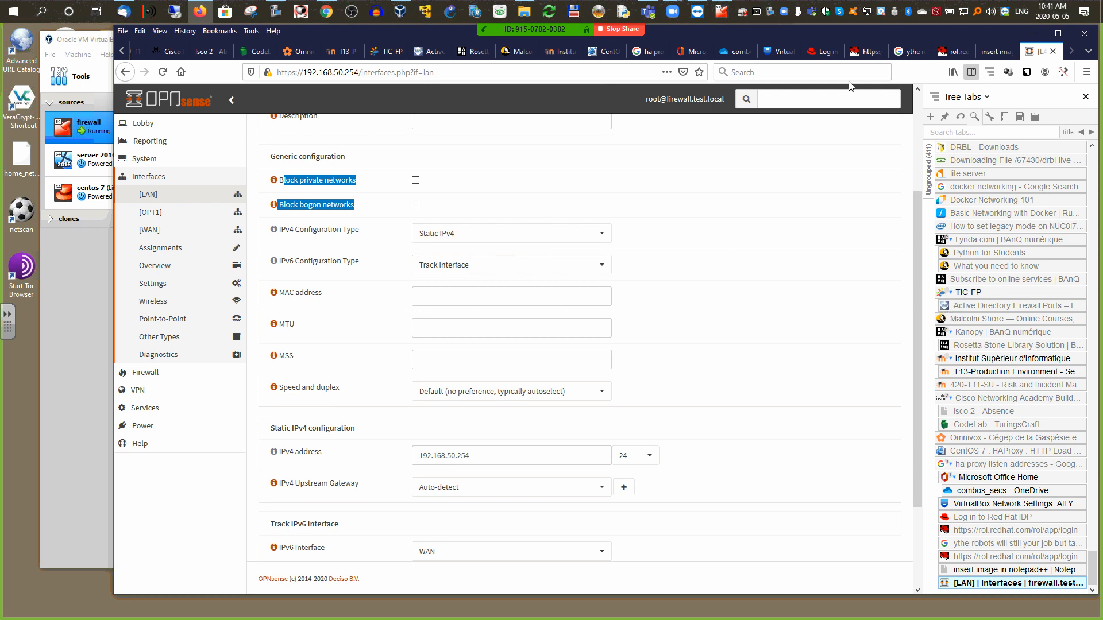
# Step: Confirm the LAN IPv4 address 192.168.50.254 and save the LAN settings
pyautogui.click(715, 13)
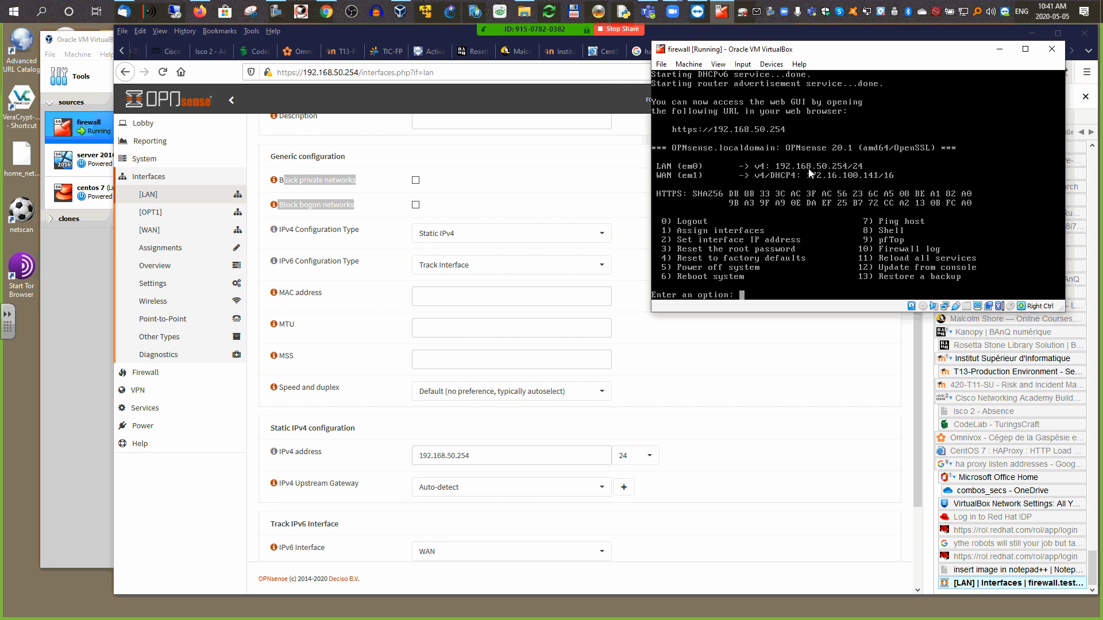
pyautogui.click(1000, 49)
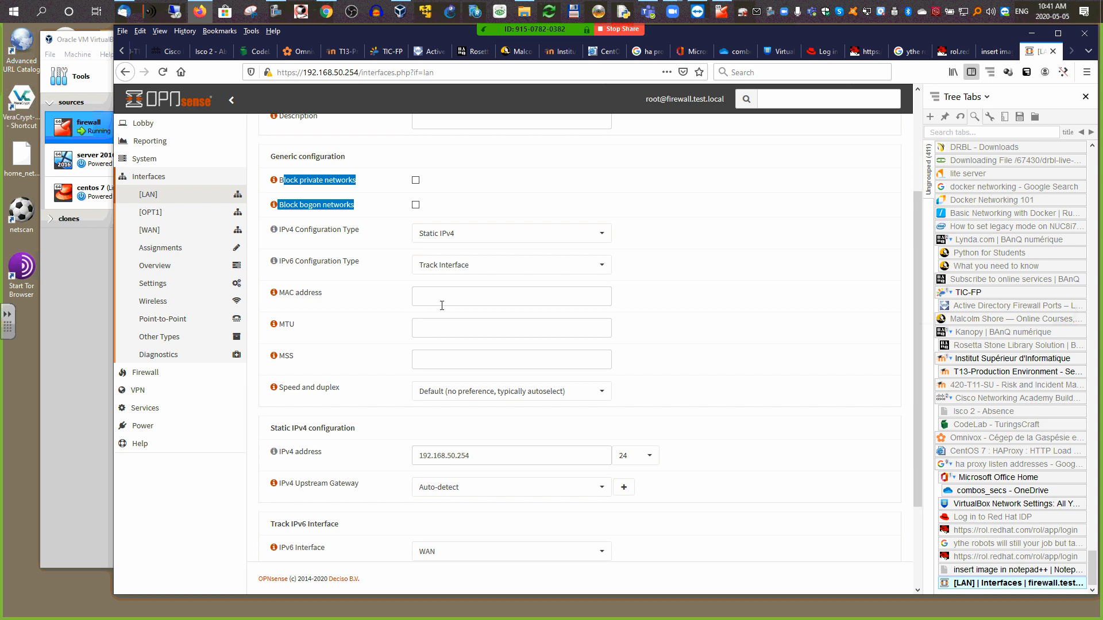
pyautogui.scroll(-3, 916, 242)
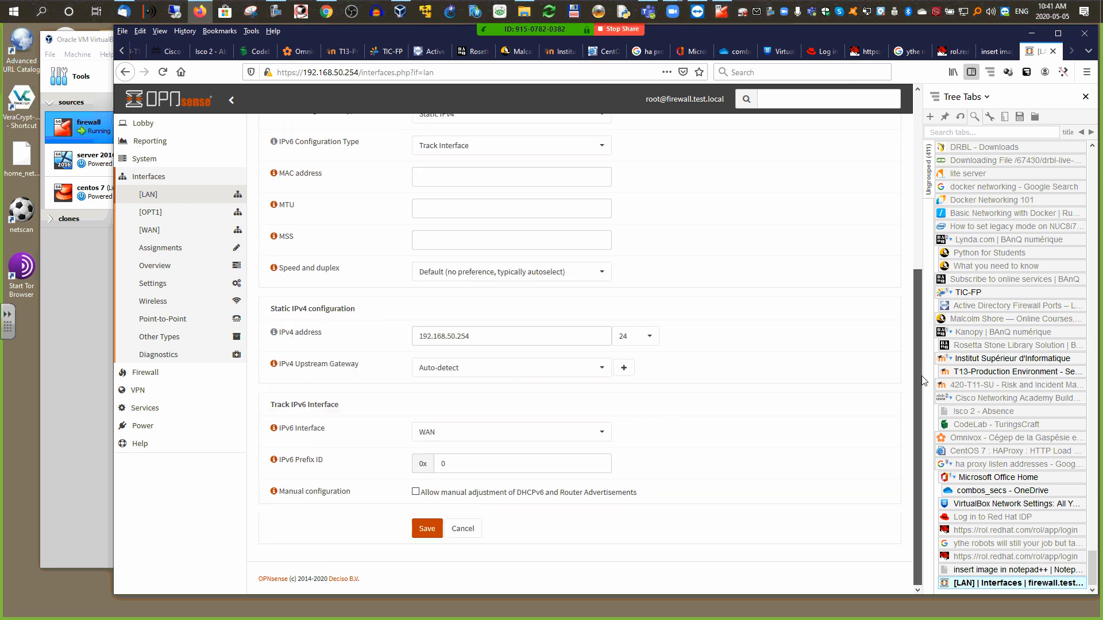
pyautogui.tripleClick(425, 334)
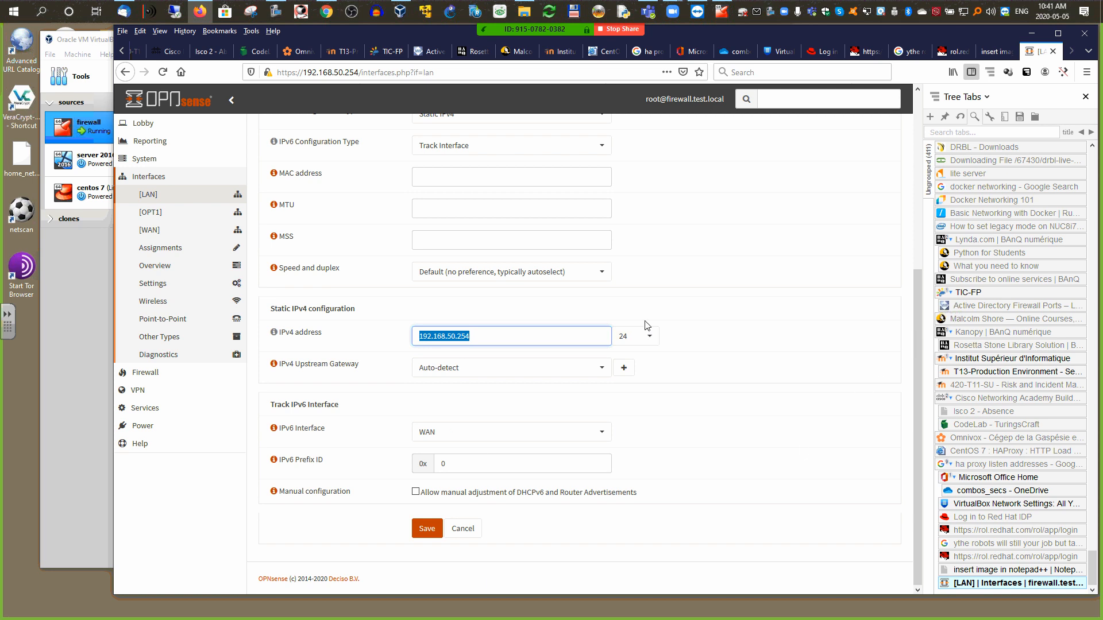
pyautogui.click(422, 527)
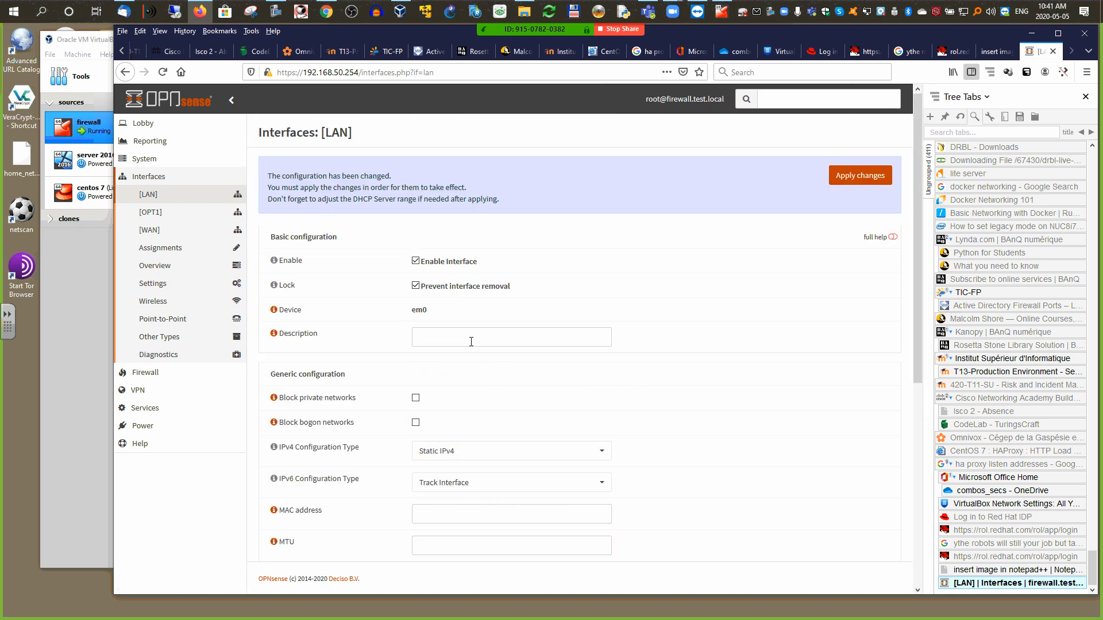
# Step: Set the LAN description to 'lan', save it, and apply the changes
pyautogui.click(429, 338)
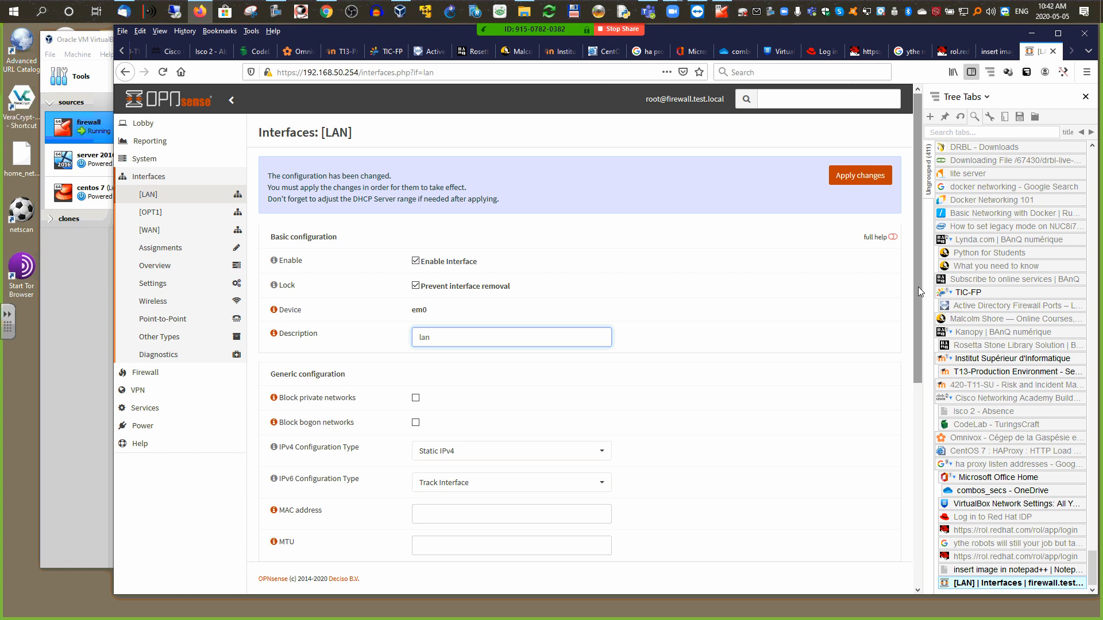
pyautogui.moveTo(918, 287); pyautogui.dragTo(924, 511)
pyautogui.click(427, 528)
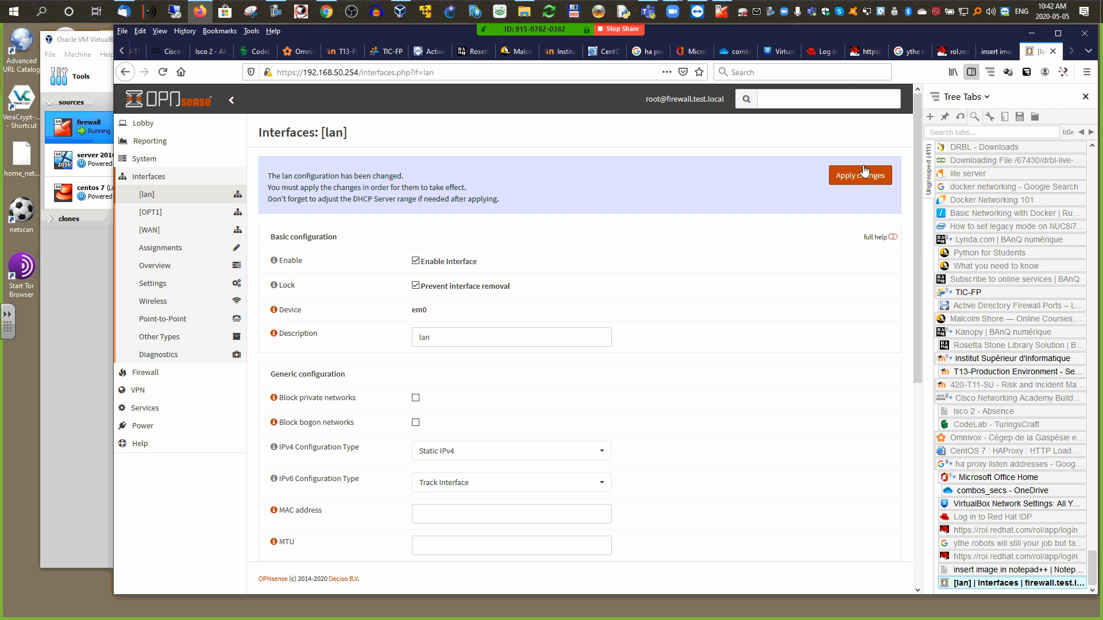
pyautogui.click(851, 177)
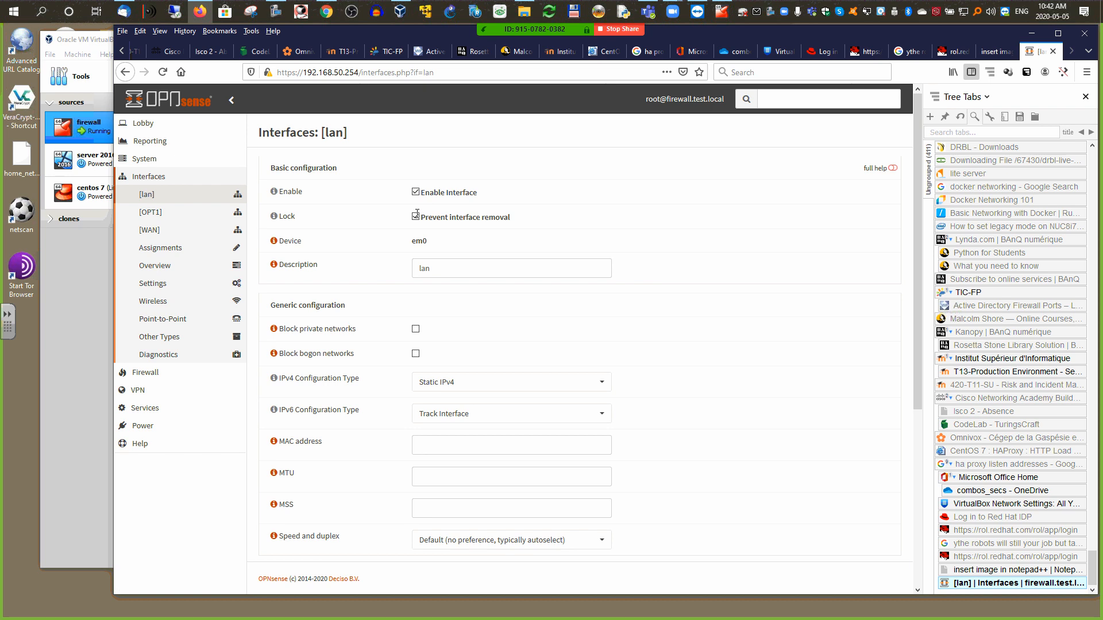
# Step: Give the WAN interface the description 'wan', then save and apply the change
pyautogui.click(154, 231)
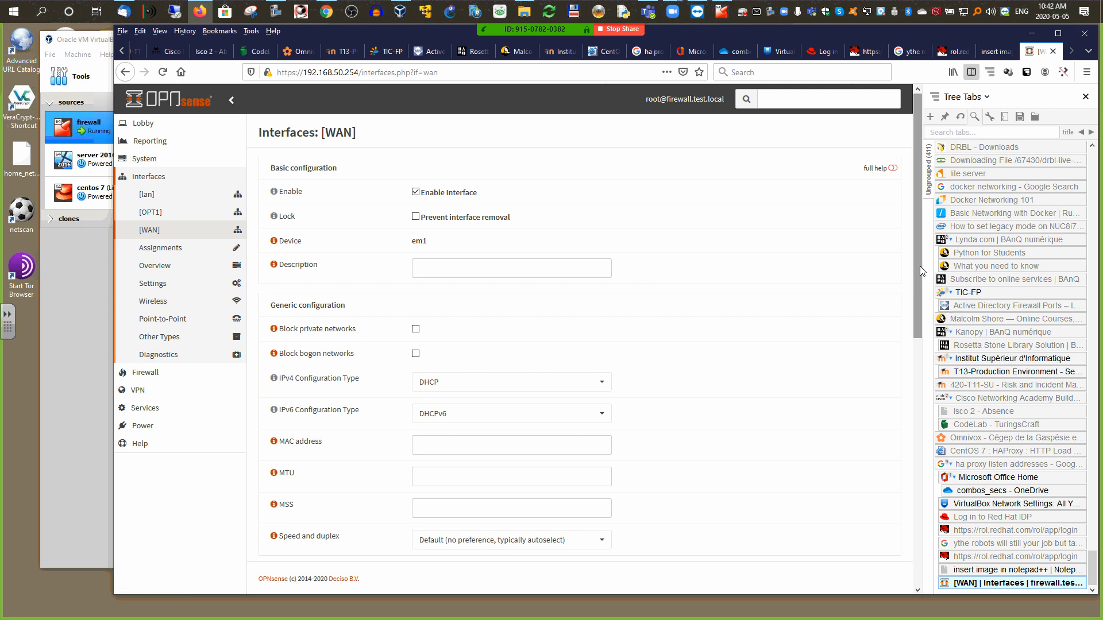
pyautogui.moveTo(920, 266)
pyautogui.mouseDown()
pyautogui.moveTo(914, 500)
pyautogui.moveTo(902, 278)
pyautogui.mouseUp()
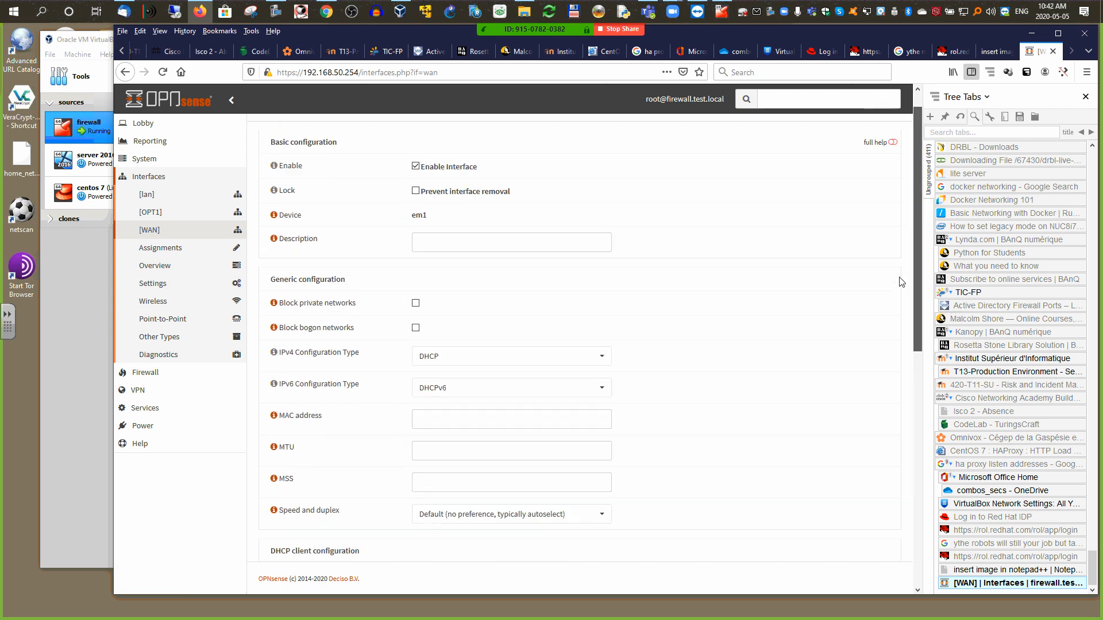
pyautogui.click(490, 250)
pyautogui.write('wan')
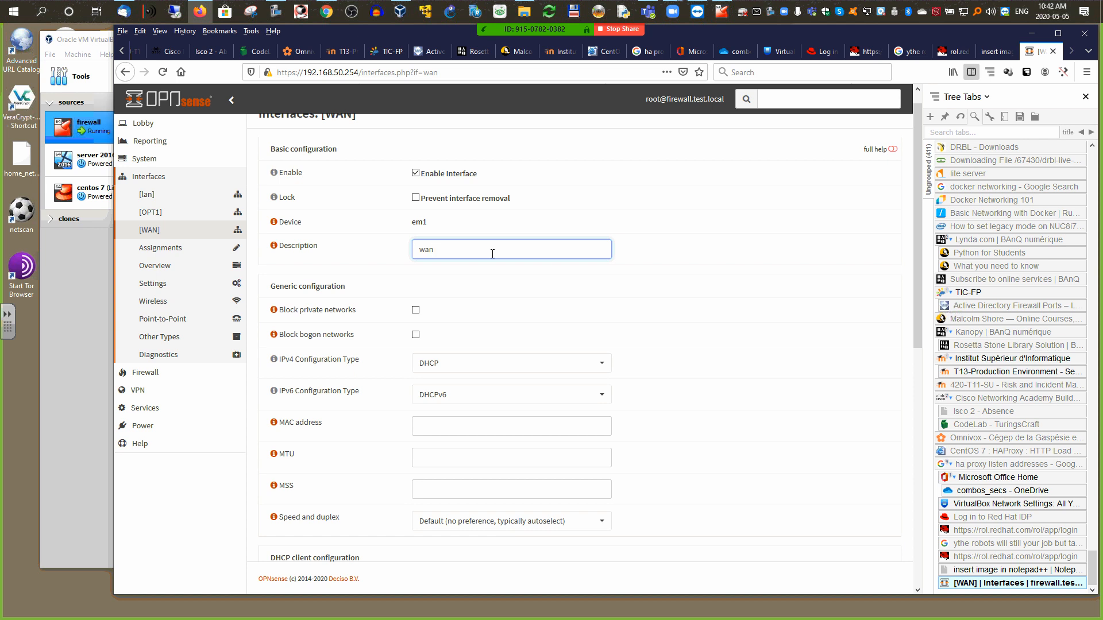
pyautogui.scroll(-10, 917, 296)
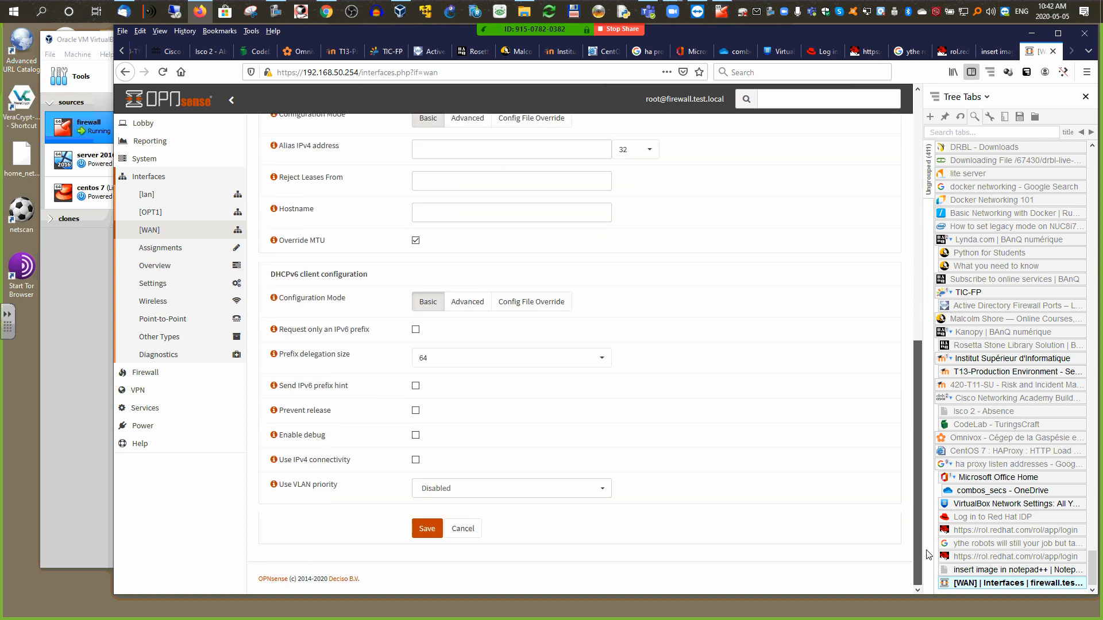
pyautogui.click(427, 529)
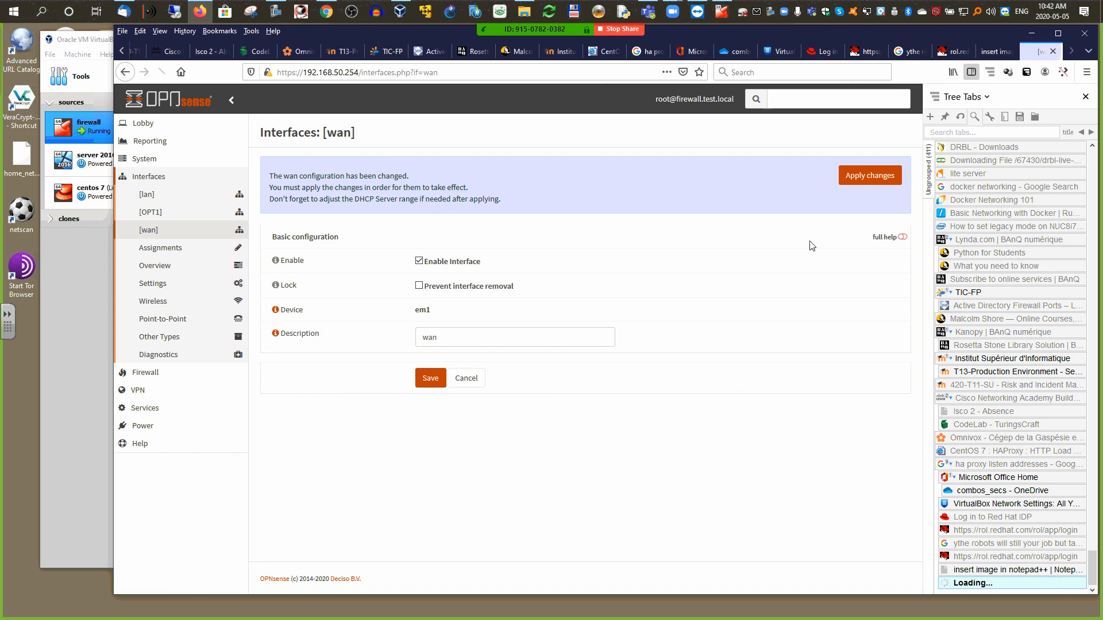
pyautogui.click(861, 178)
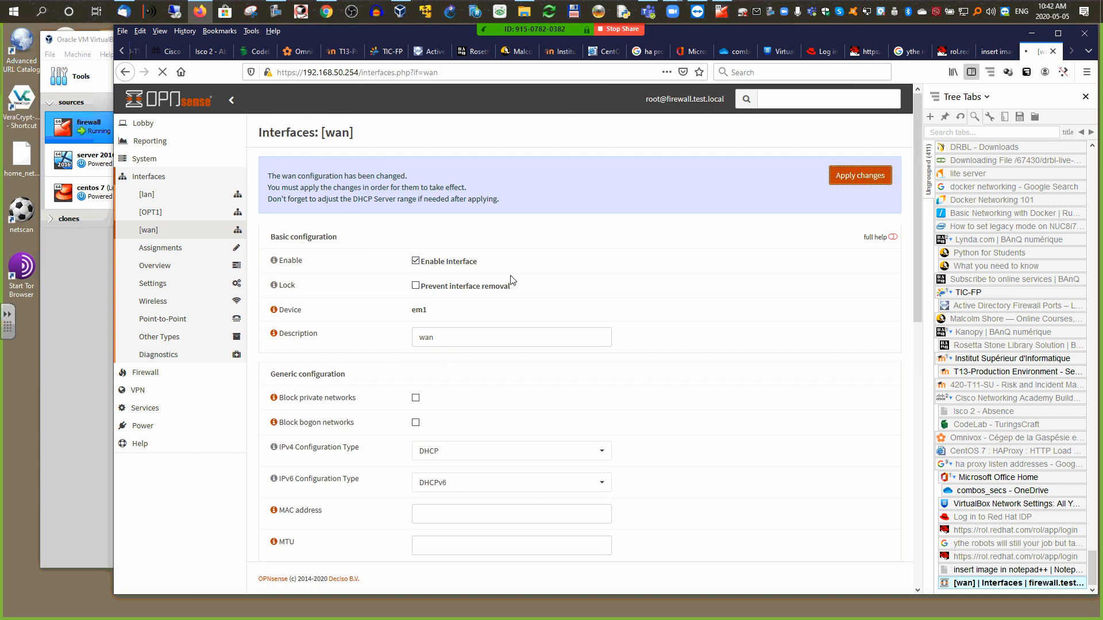
pyautogui.click(151, 212)
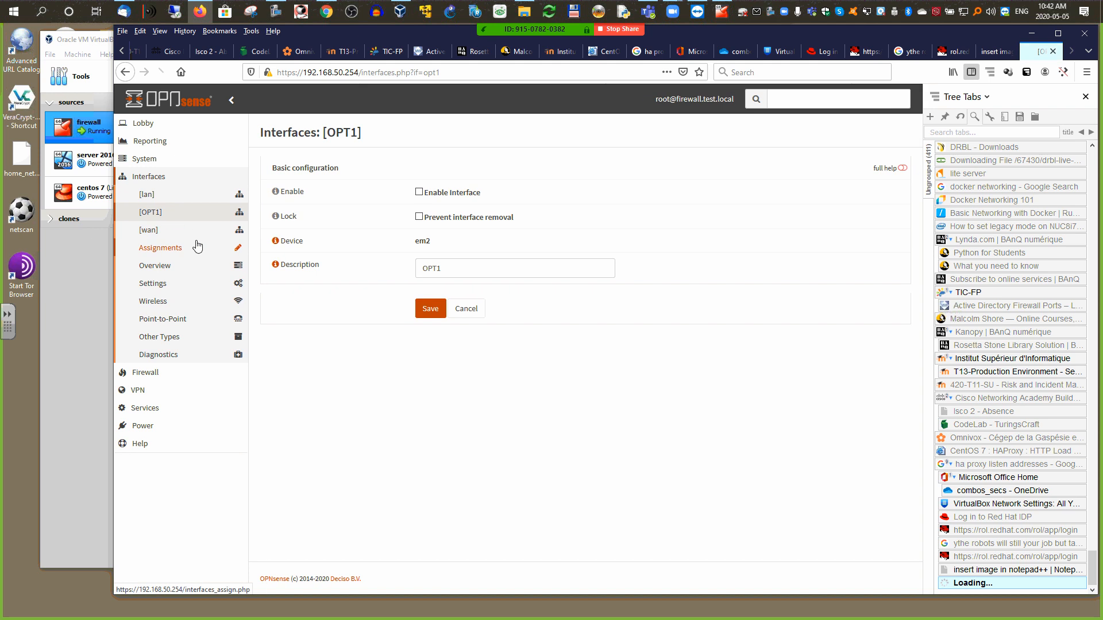
# Step: Enable OPT1, protect it from removal, describe it as 'dmz', and view the lab network diagram
pyautogui.click(418, 193)
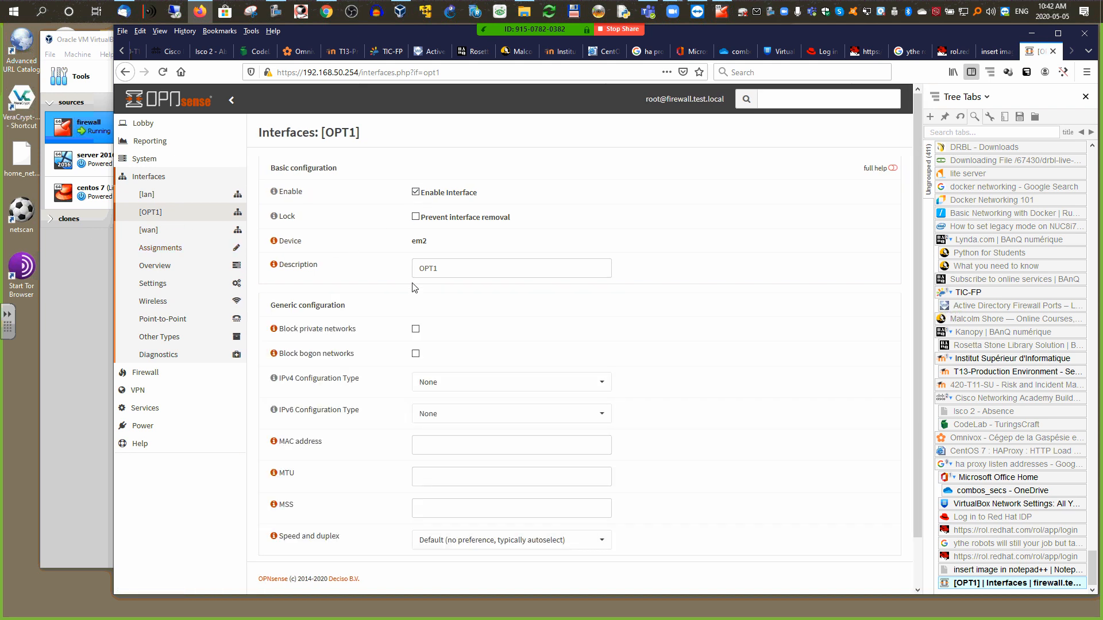
pyautogui.click(415, 217)
pyautogui.moveTo(446, 270); pyautogui.dragTo(406, 271)
pyautogui.write('dmz')
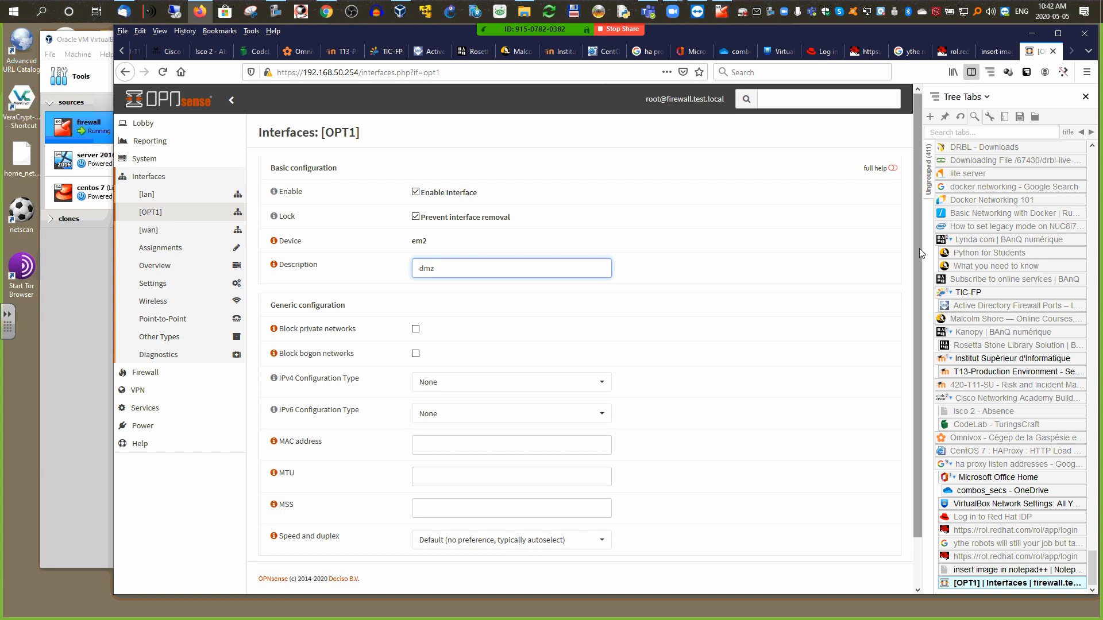
pyautogui.scroll(-2, 919, 248)
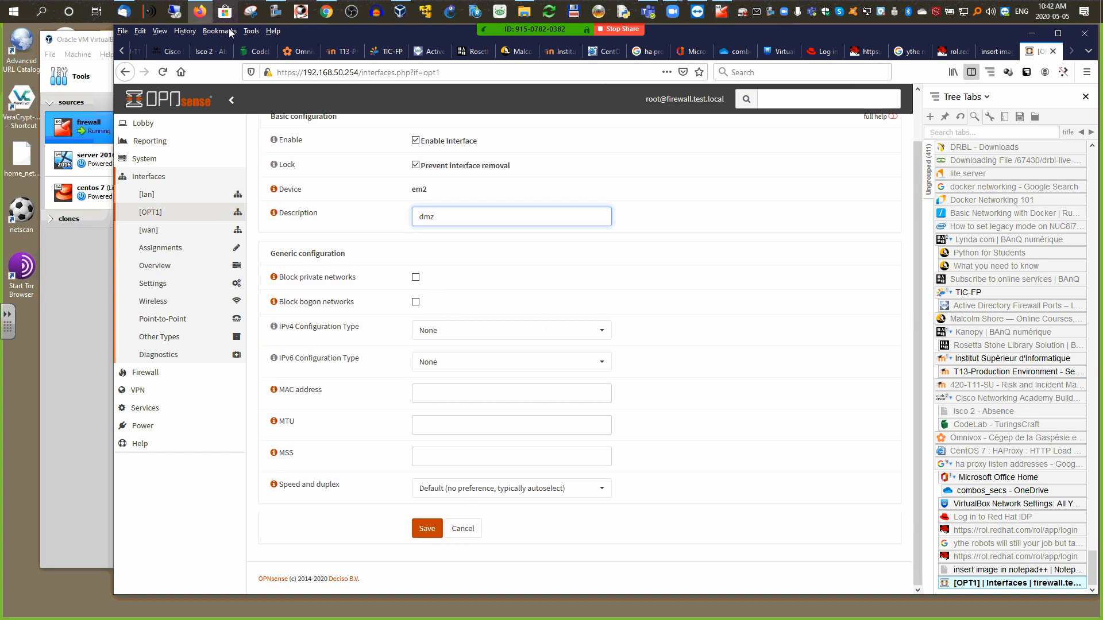
pyautogui.click(383, 57)
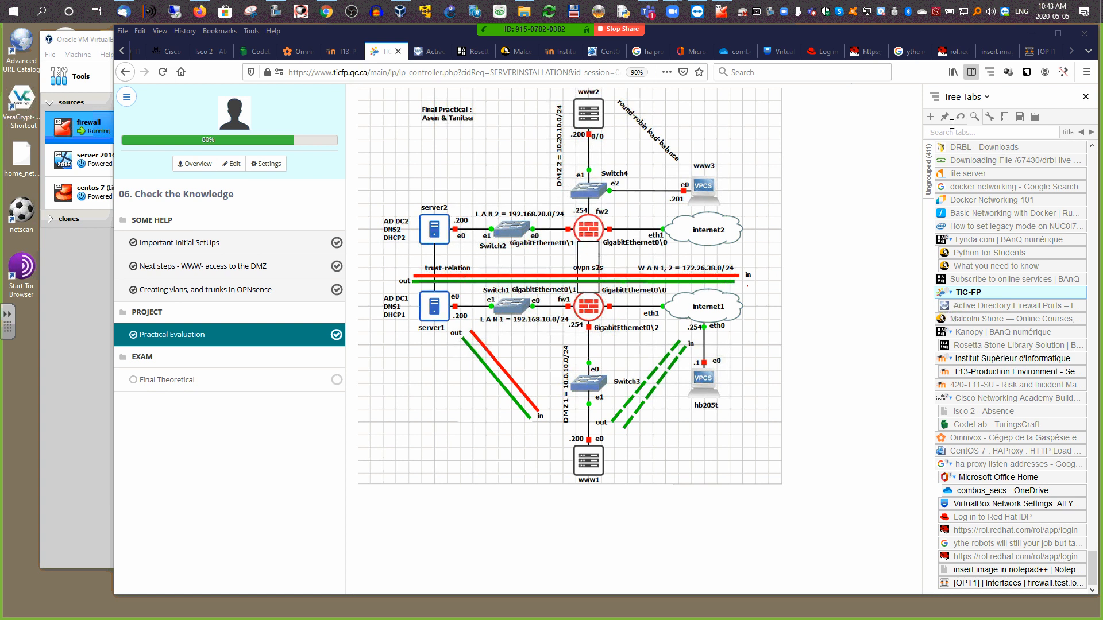
# Step: Switch back to the '[OPT1] | Interfaces' browser tab in OPNsense
pyautogui.click(1041, 51)
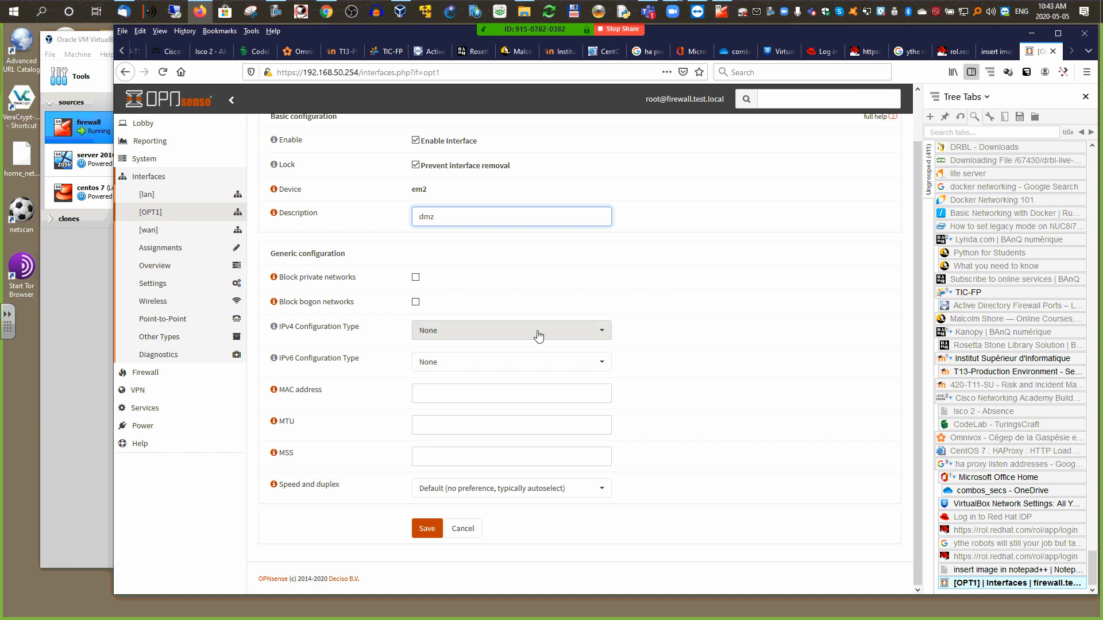
# Step: Switch OPT1 to Static IPv4 with 192.168.150.254 and a /24 prefix, then save and apply
pyautogui.click(449, 332)
pyautogui.click(448, 368)
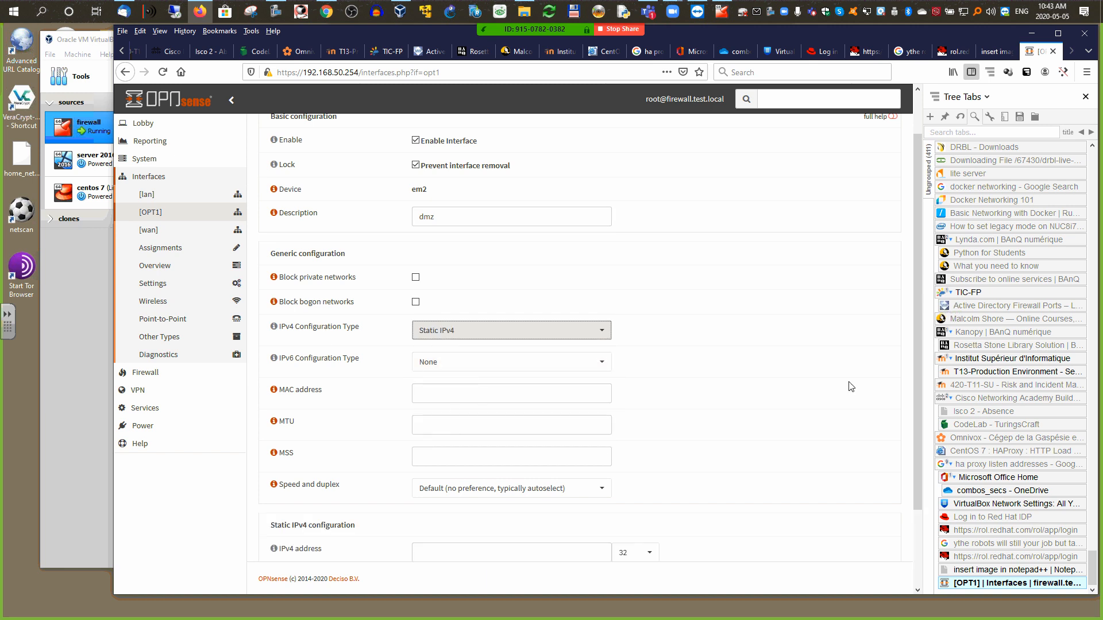
pyautogui.scroll(-3, 915, 360)
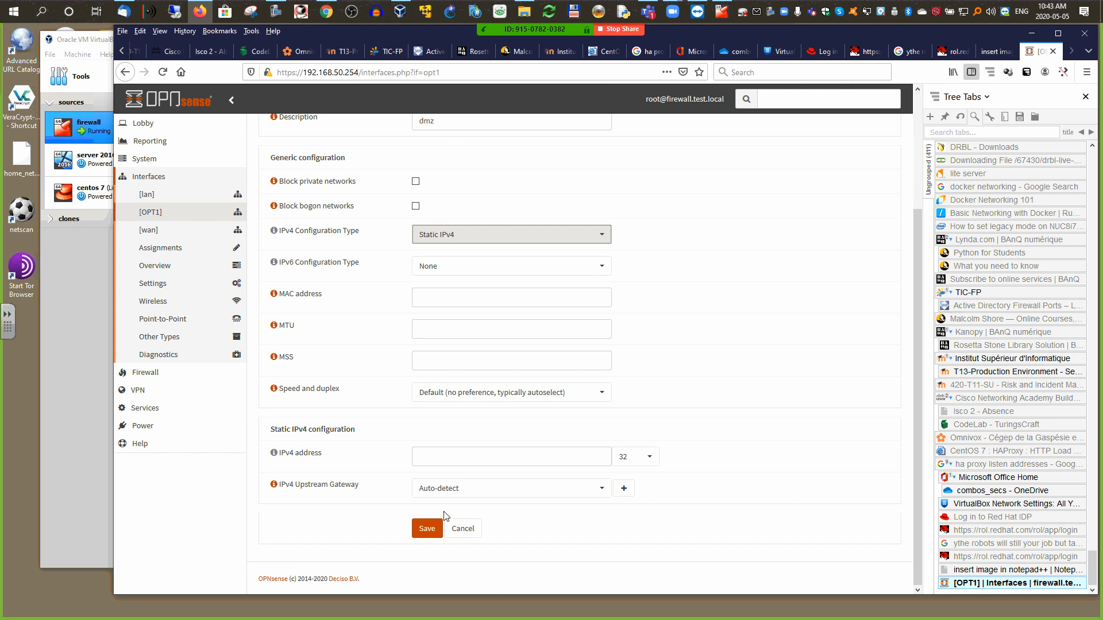
pyautogui.click(440, 461)
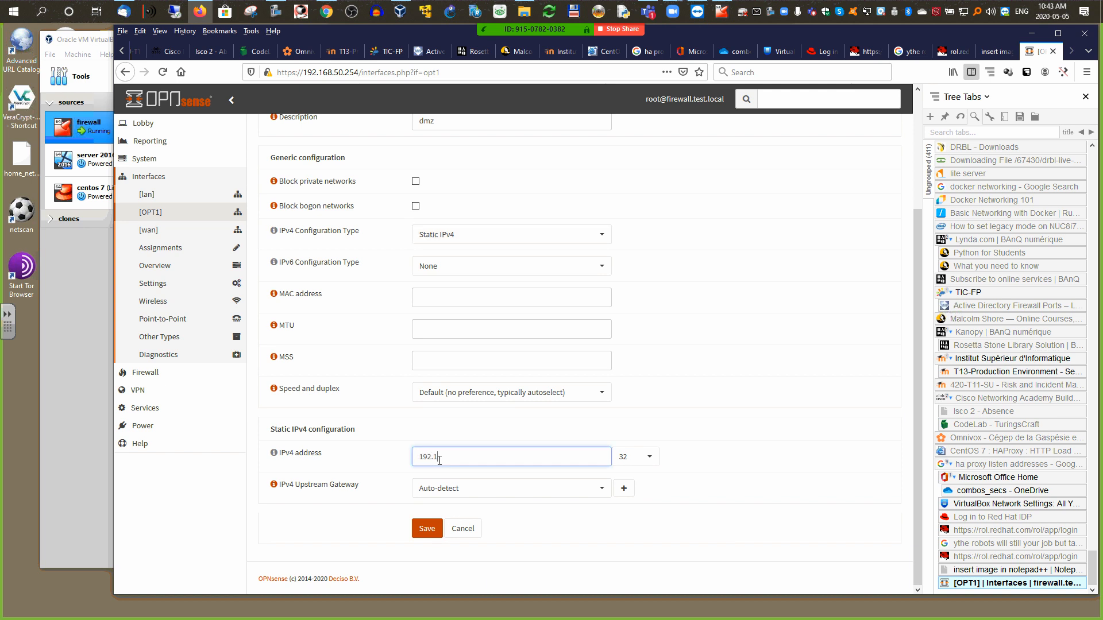
pyautogui.write('192.168.150.254')
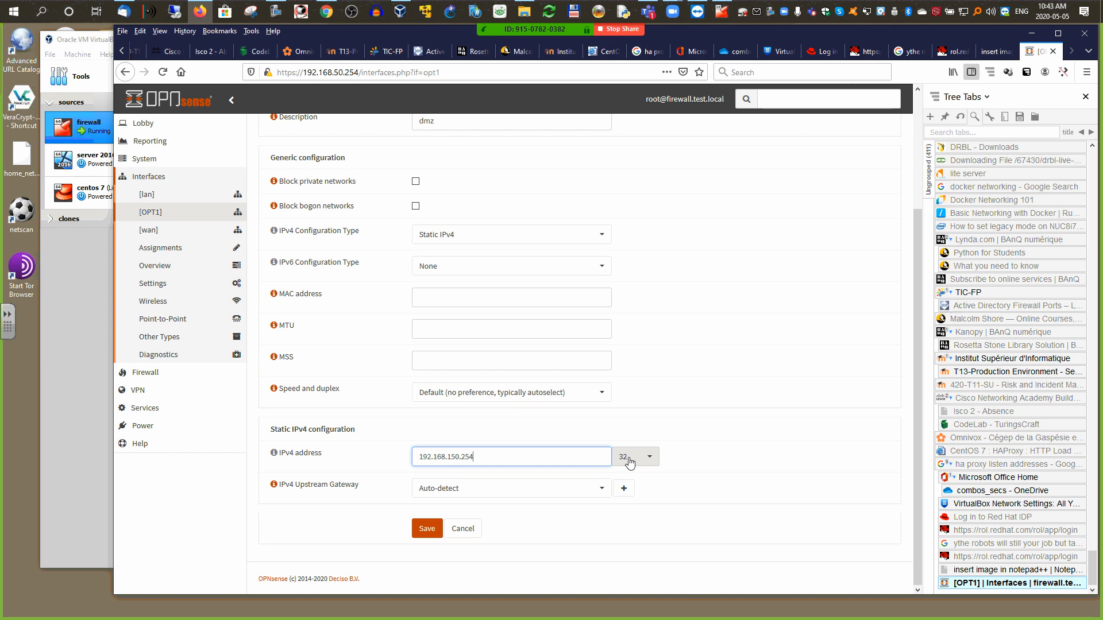
pyautogui.click(647, 460)
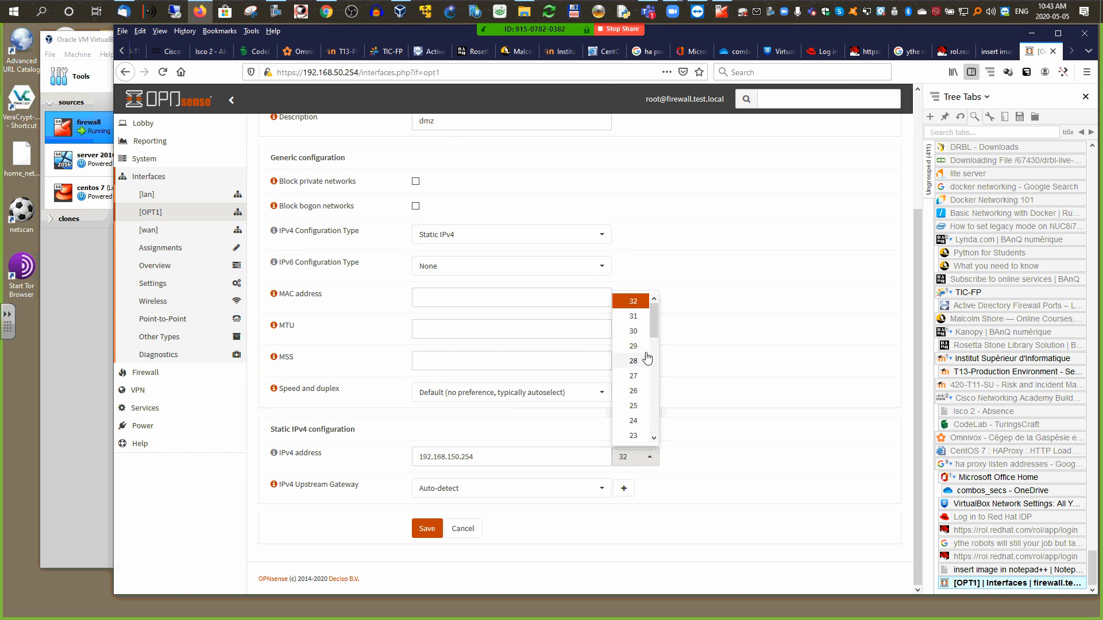
pyautogui.moveTo(656, 330); pyautogui.dragTo(656, 352)
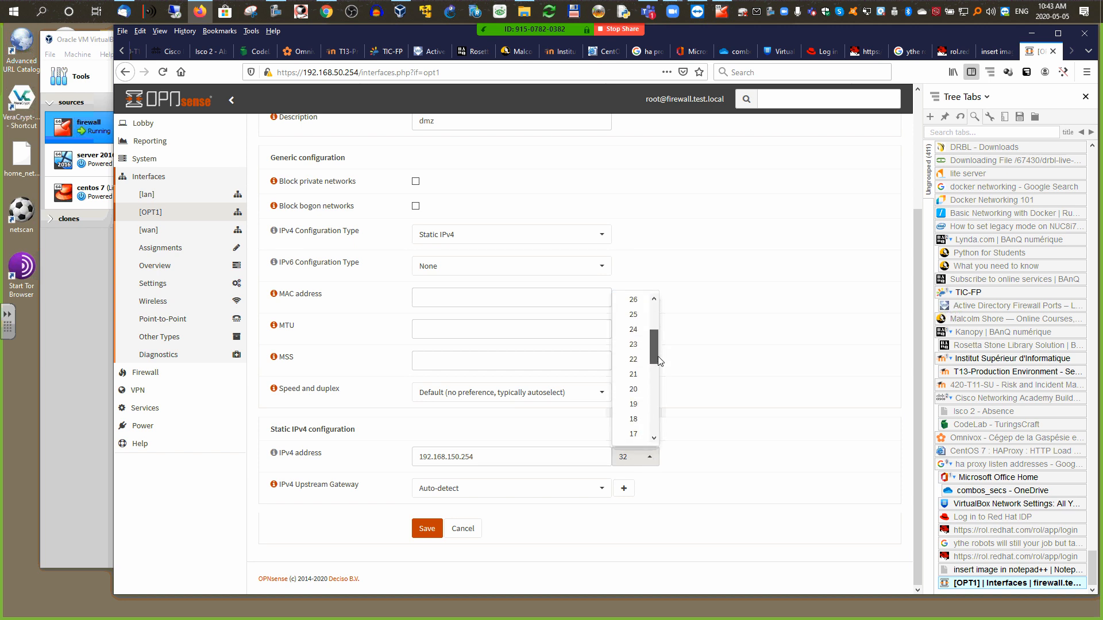
pyautogui.click(633, 341)
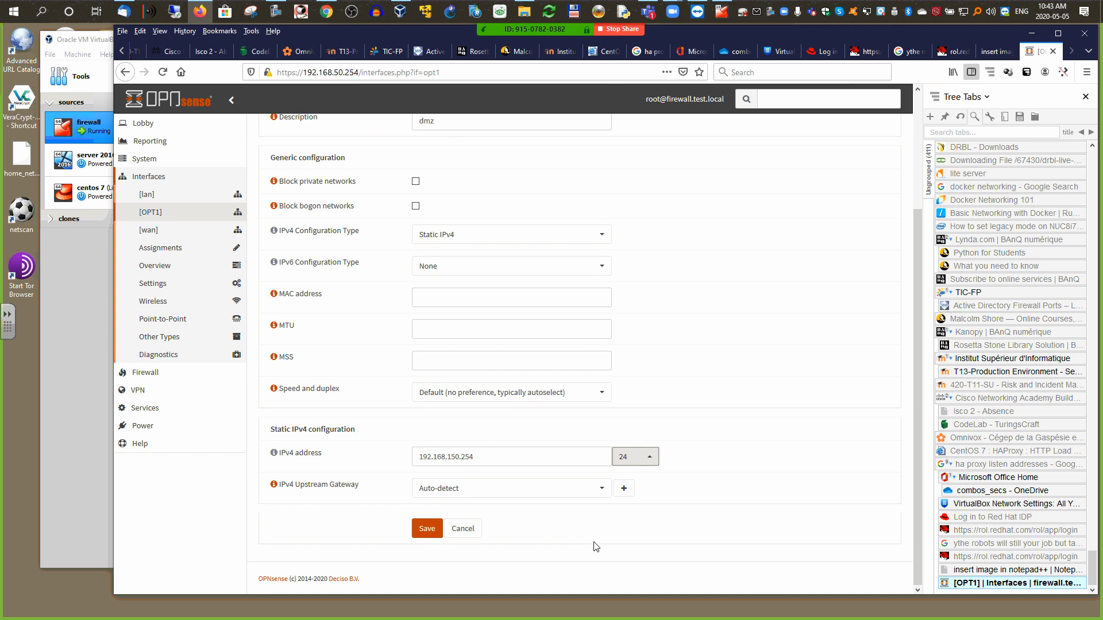
pyautogui.click(426, 532)
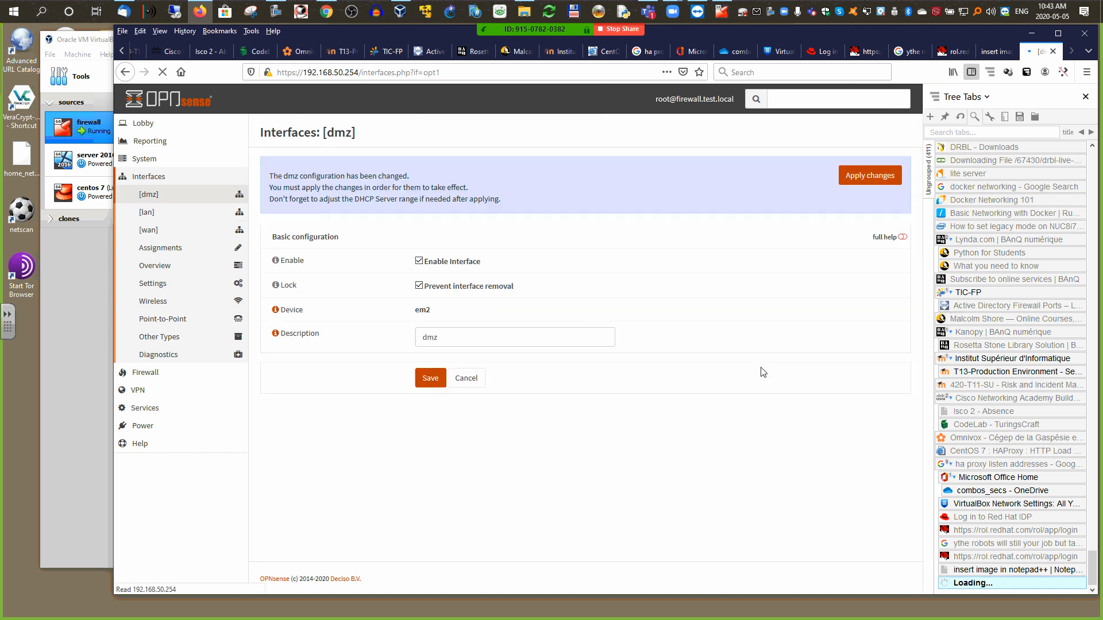
pyautogui.click(870, 179)
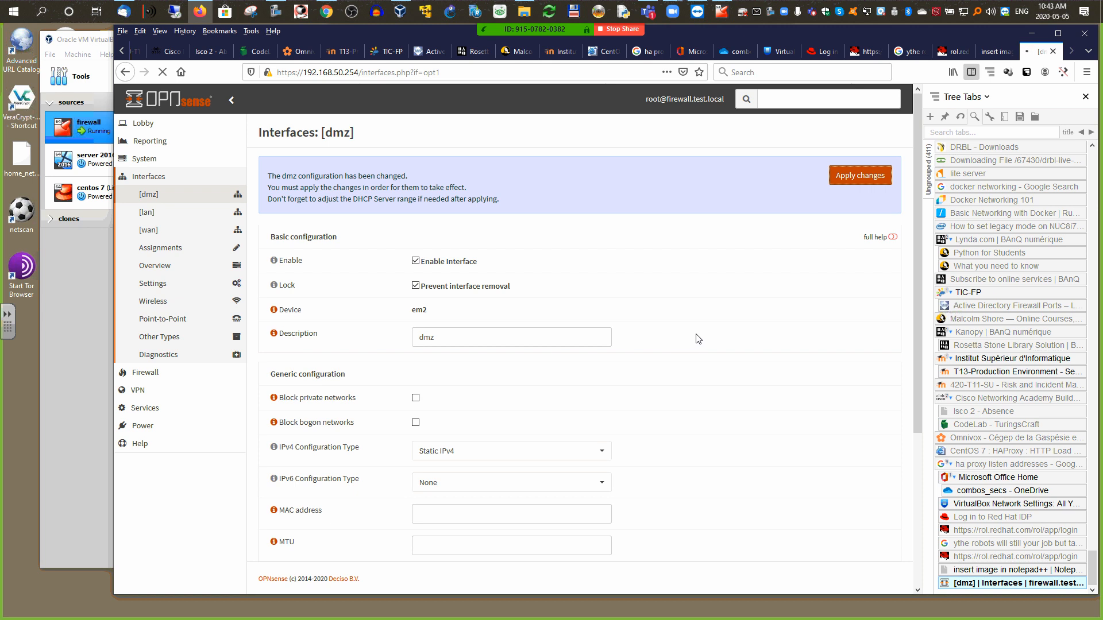
# Step: Turn on Prevent interface removal for wan, then save and apply the changes
pyautogui.click(148, 231)
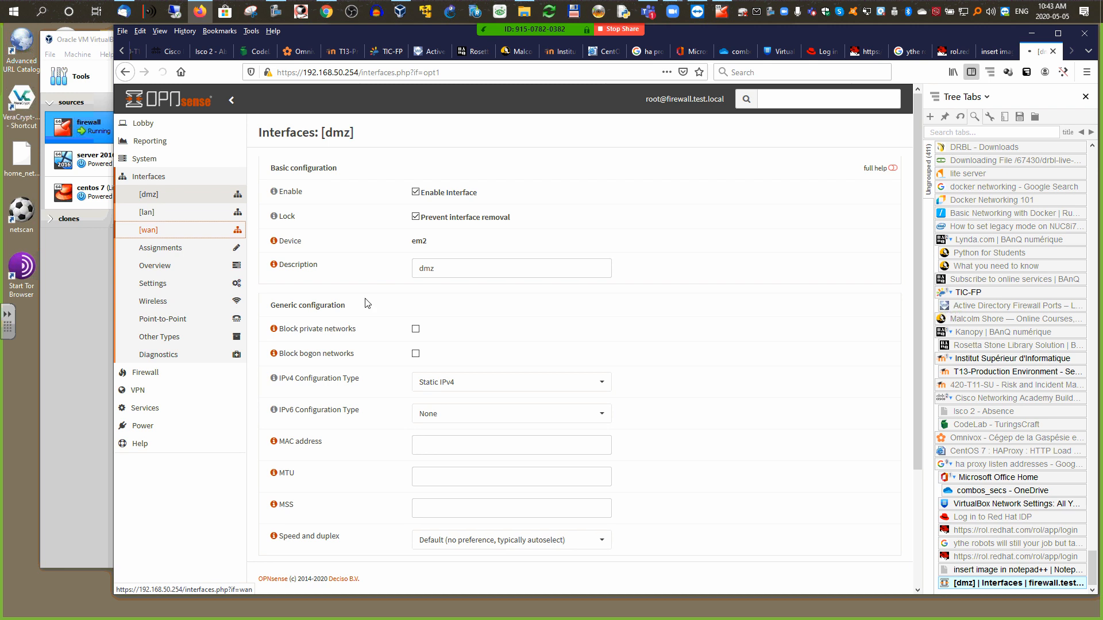
pyautogui.click(414, 217)
pyautogui.moveTo(919, 267); pyautogui.dragTo(929, 537)
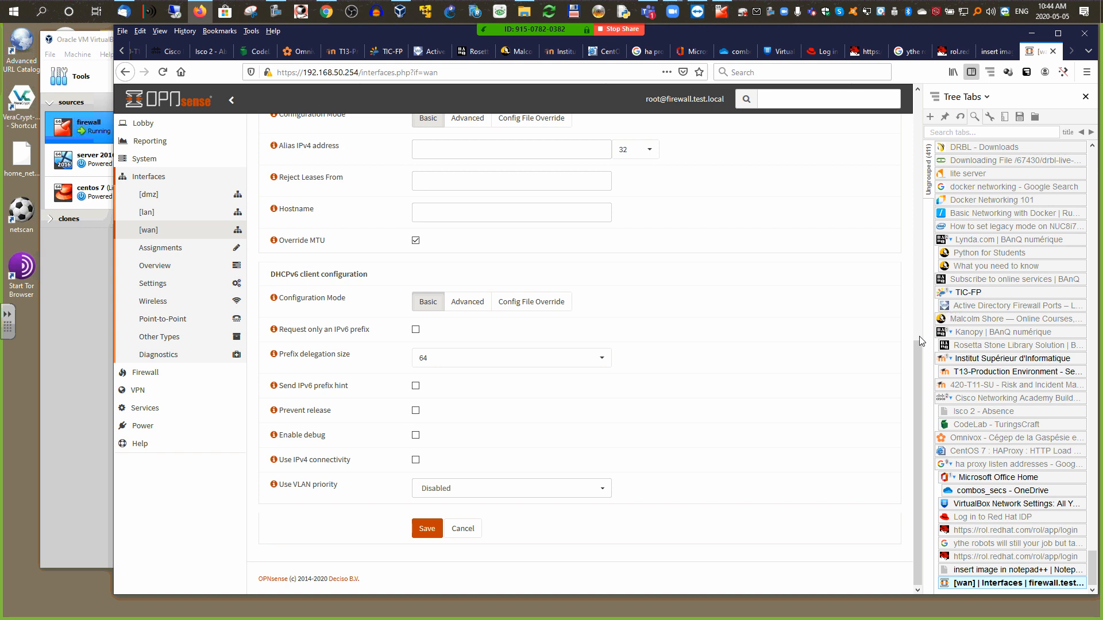
pyautogui.click(431, 533)
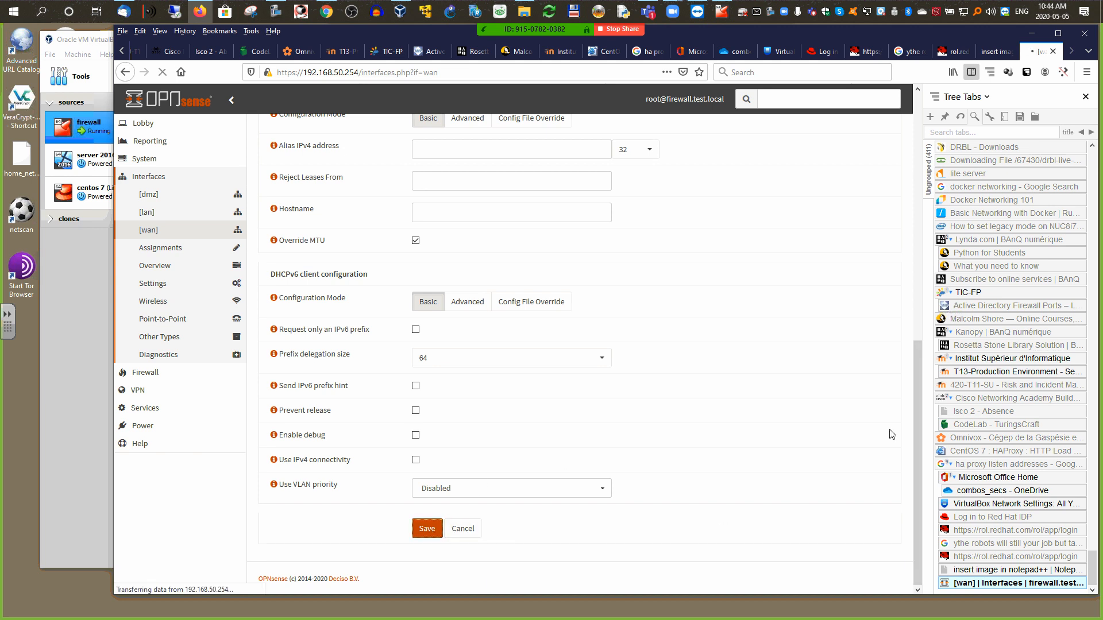
pyautogui.click(865, 183)
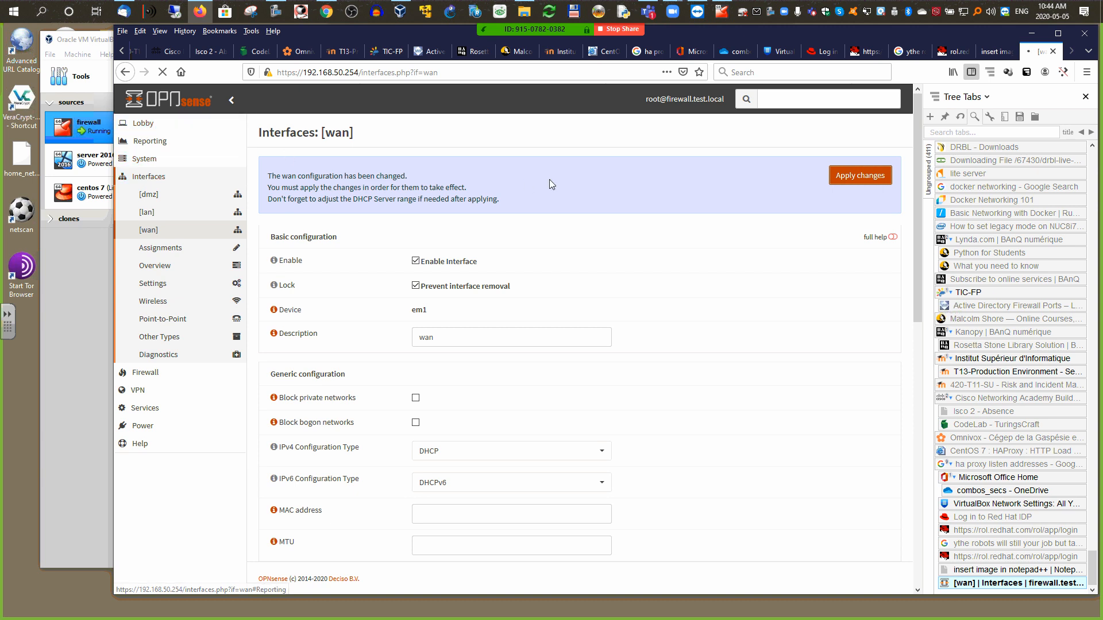
pyautogui.click(861, 177)
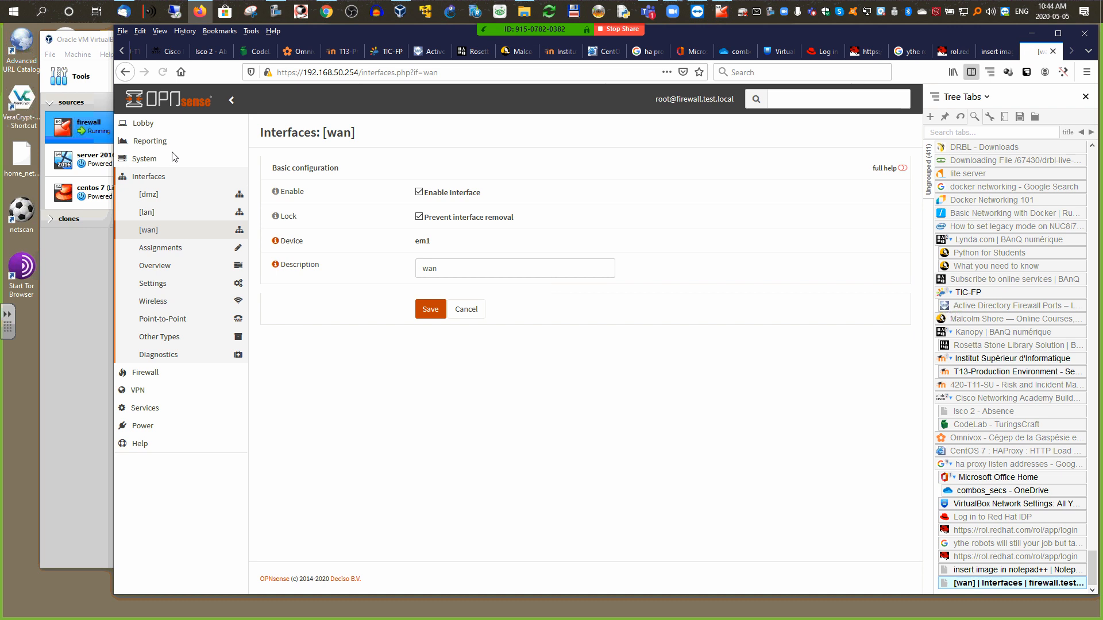
# Step: Open the dashboard and review the Interfaces widget listing dmz, lan and wan addresses
pyautogui.click(141, 176)
pyautogui.click(147, 145)
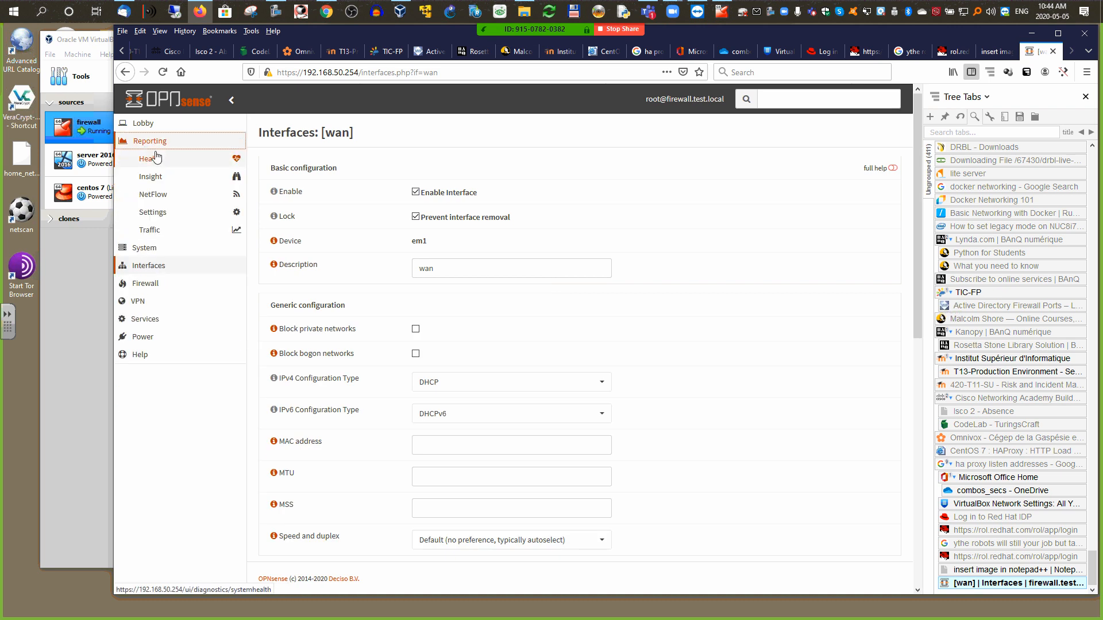
pyautogui.click(147, 134)
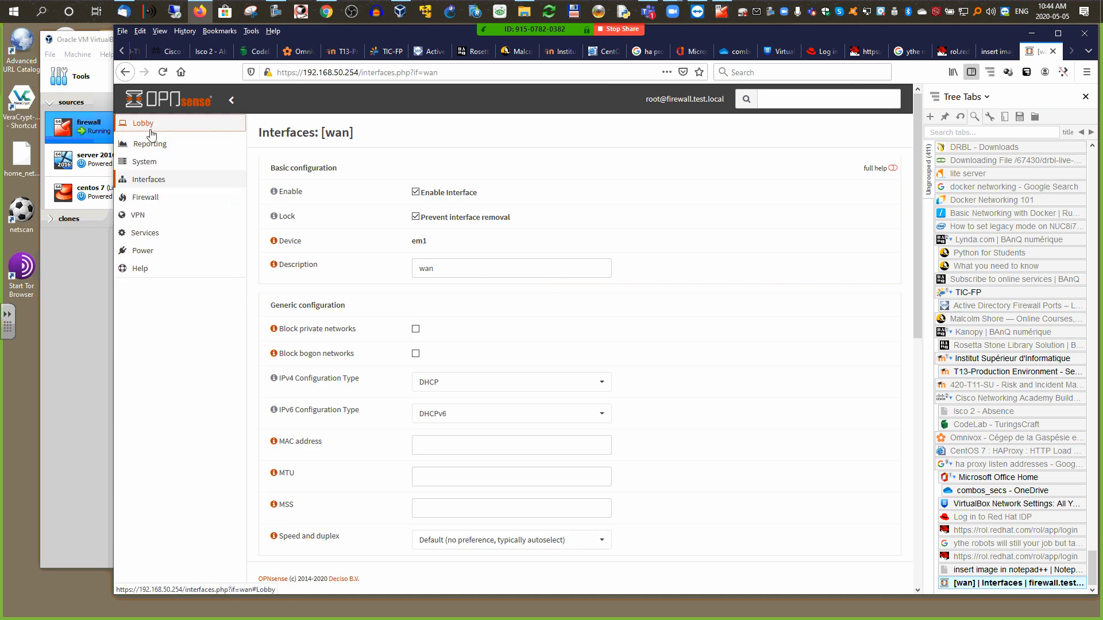
pyautogui.click(154, 141)
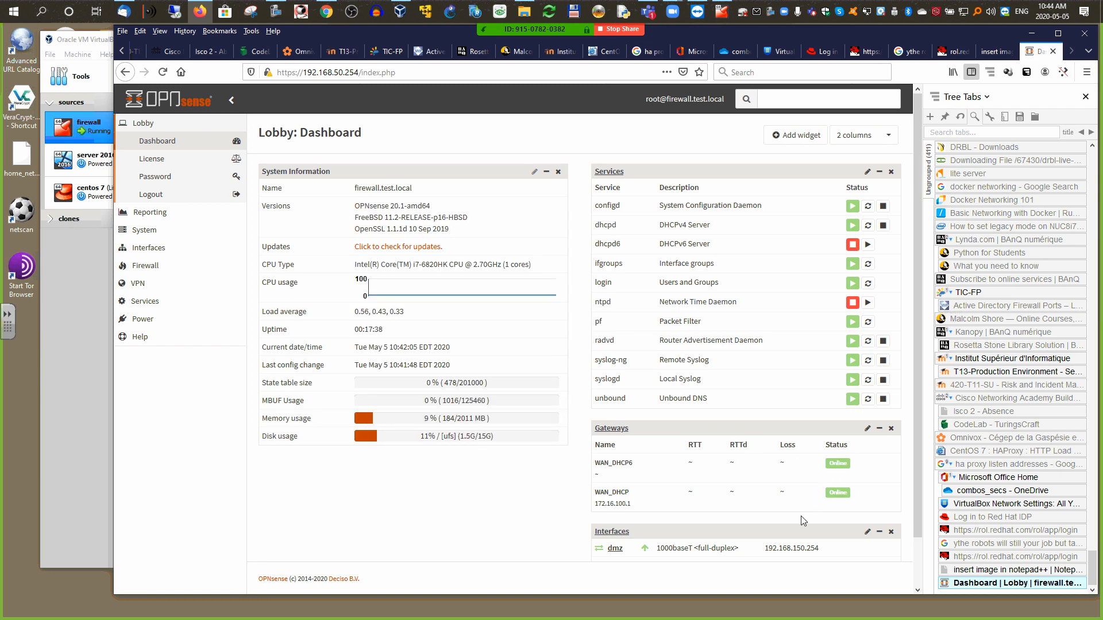
pyautogui.scroll(-1, 920, 442)
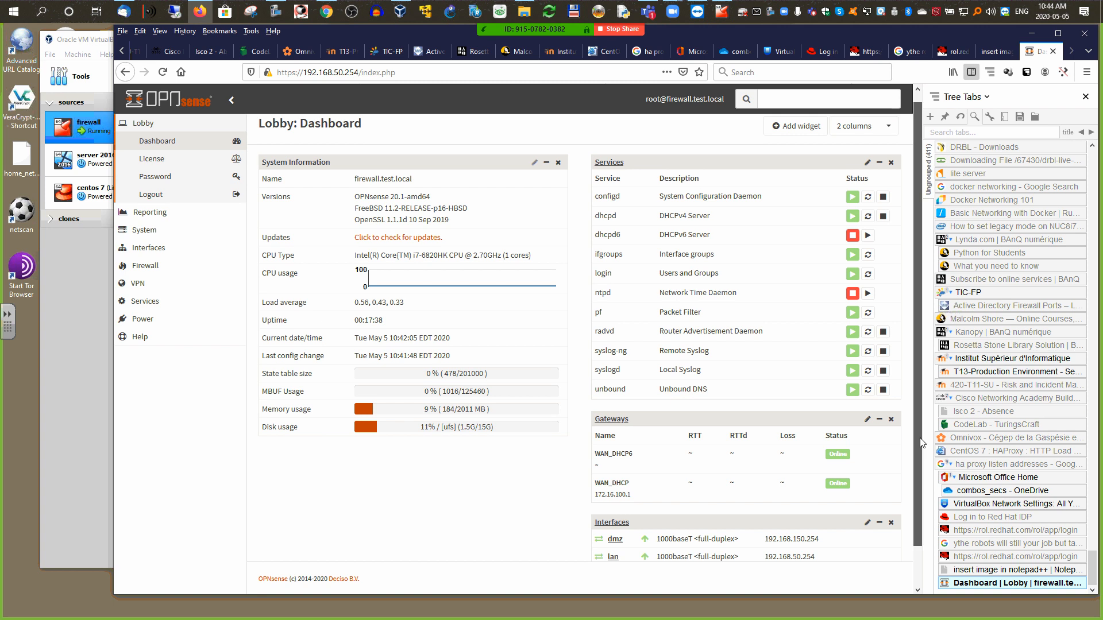
pyautogui.scroll(-1, 921, 442)
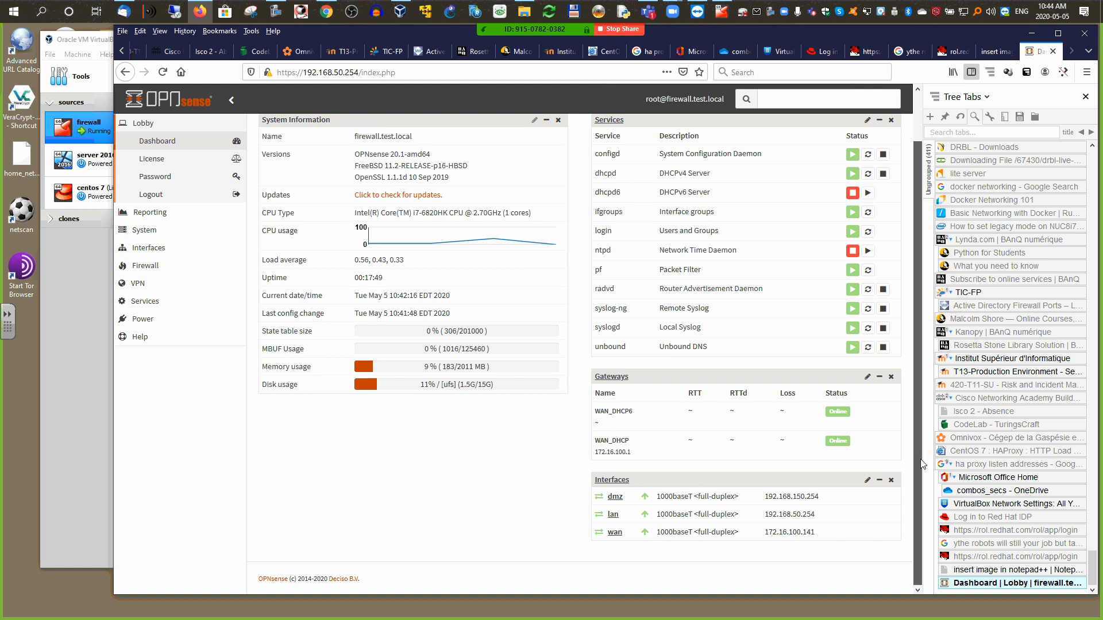
pyautogui.moveTo(918, 463); pyautogui.dragTo(917, 399)
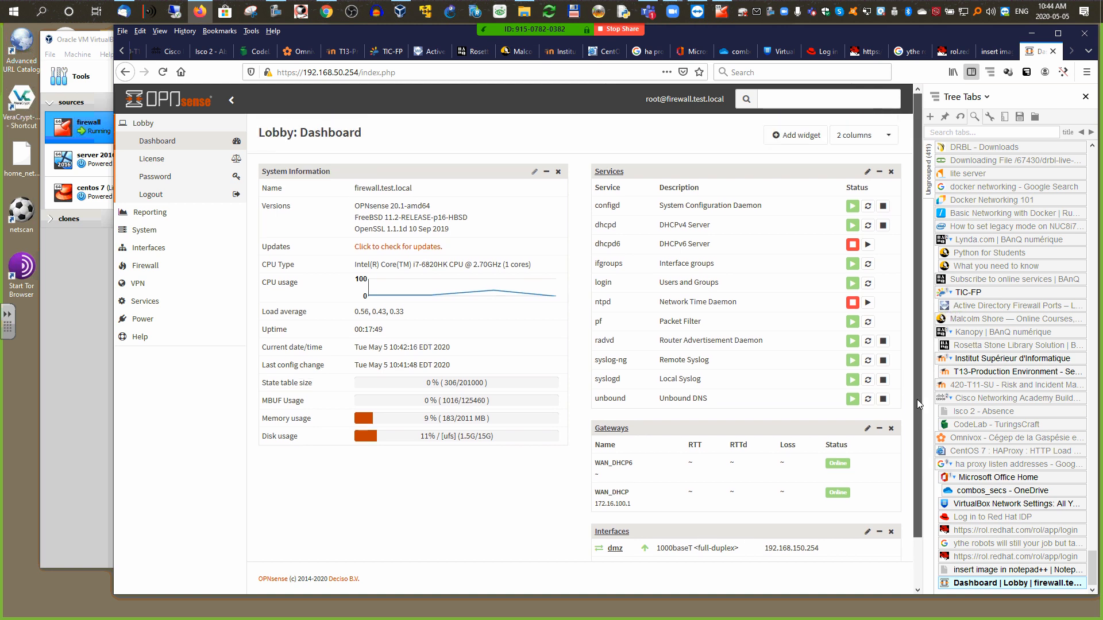
pyautogui.click(142, 148)
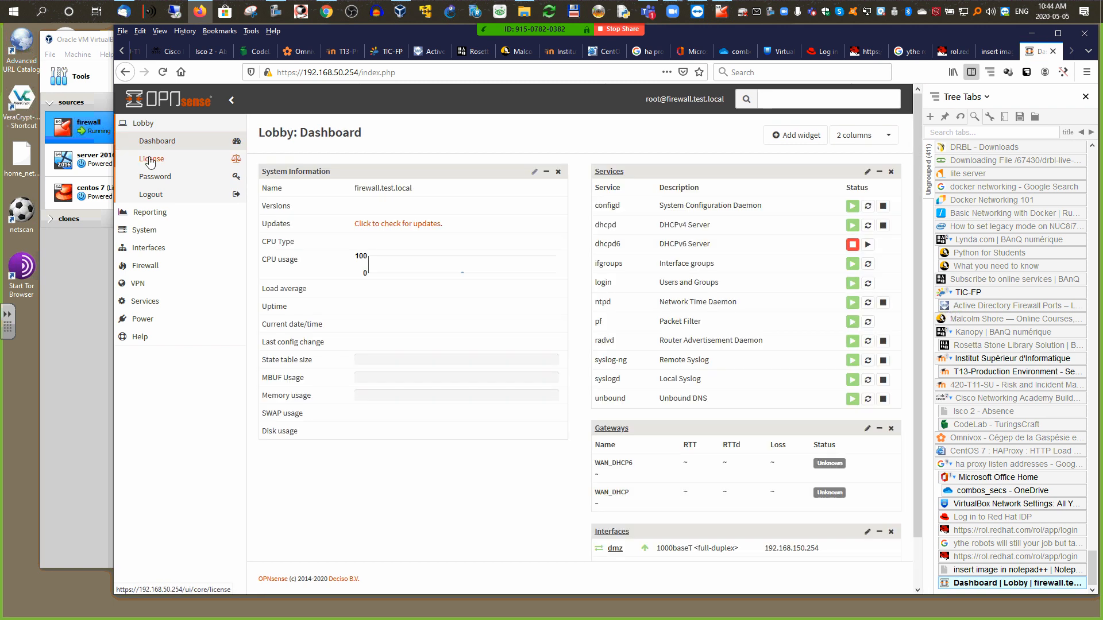
pyautogui.click(147, 124)
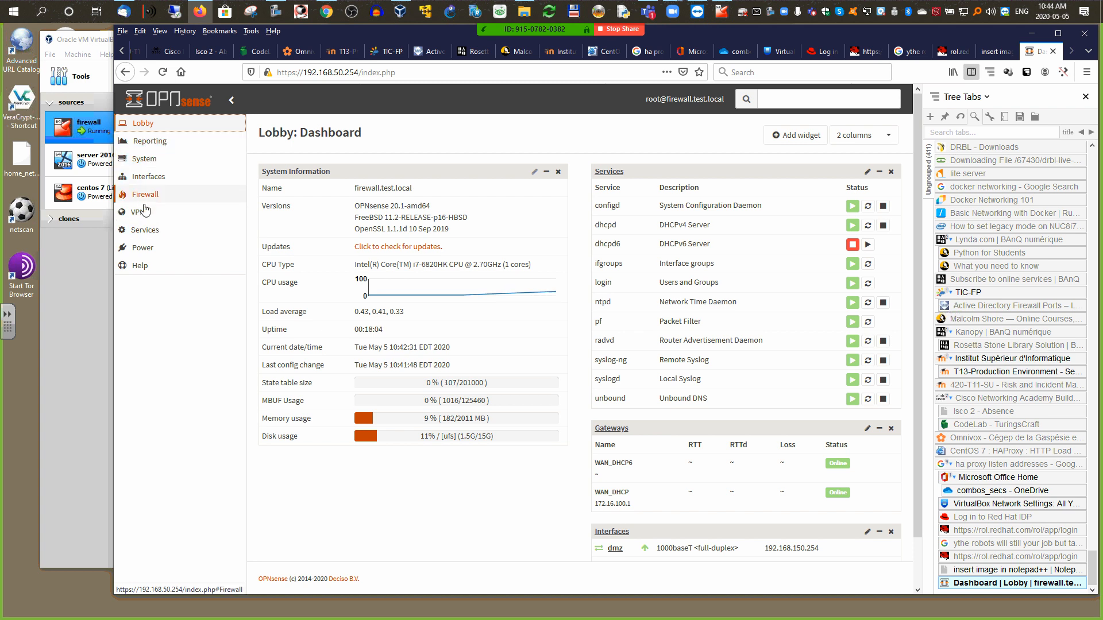
# Step: Open the Services > DHCPv4 settings pages for lan and dmz
pyautogui.click(147, 231)
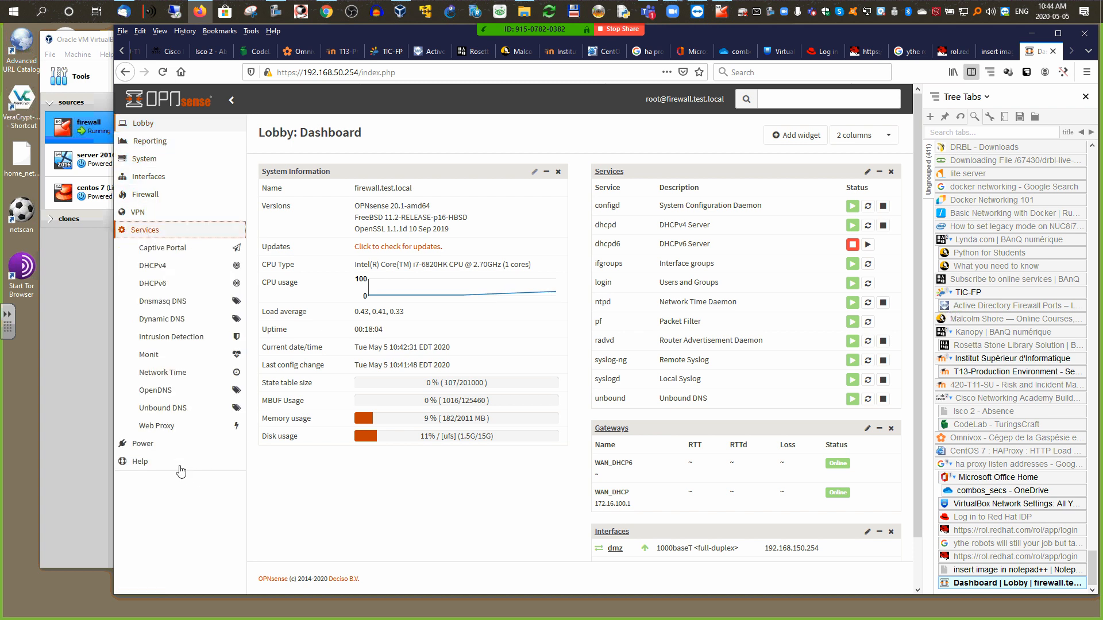
pyautogui.click(152, 266)
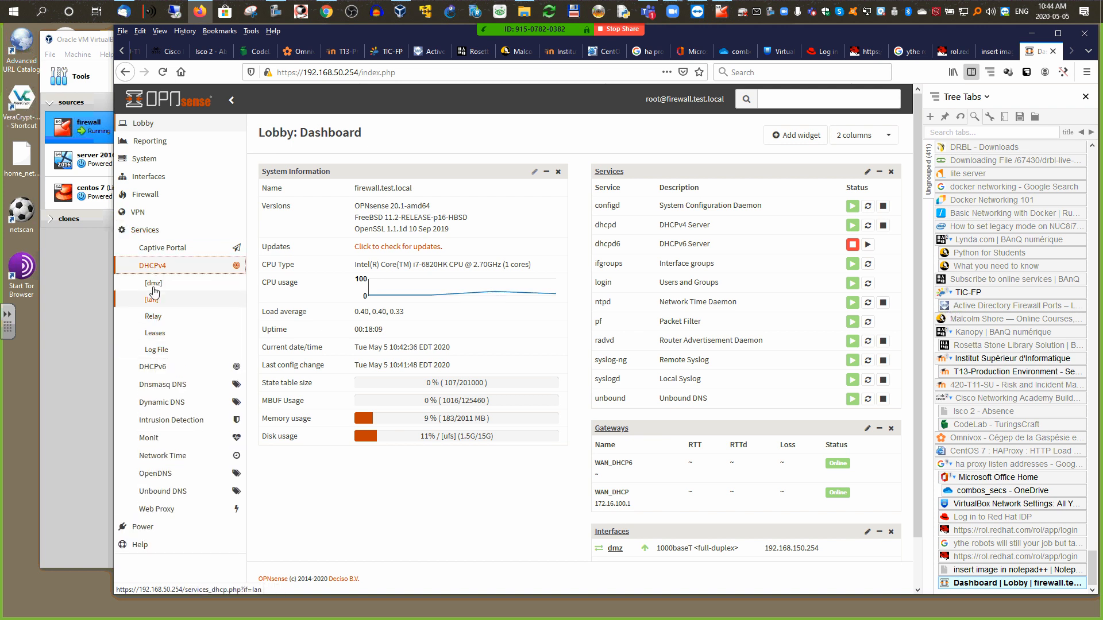
pyautogui.click(152, 299)
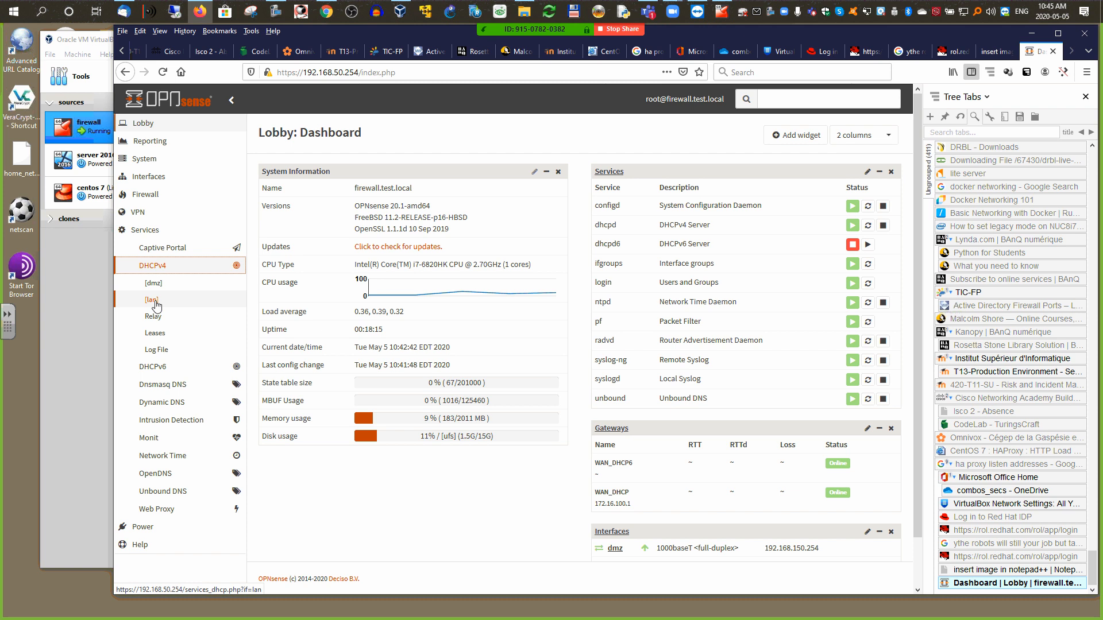
pyautogui.click(206, 287)
# Step: On the lan DHCPv4 page, edit the range start to 192.168.50.200 and the end to 192.168.50.250
pyautogui.click(156, 296)
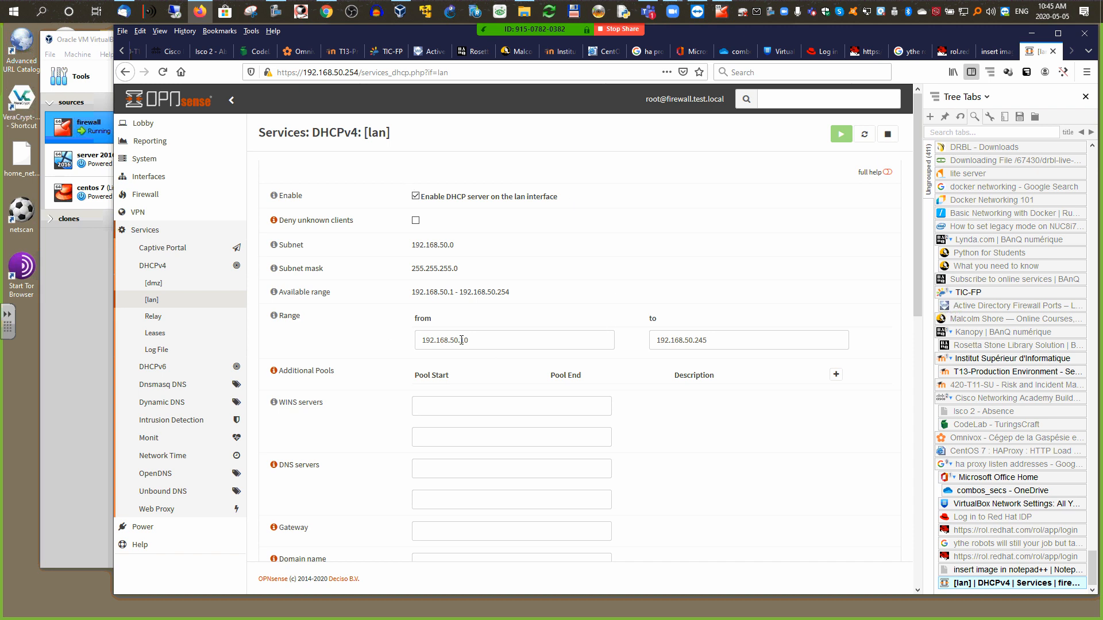
pyautogui.moveTo(461, 340); pyautogui.dragTo(491, 340)
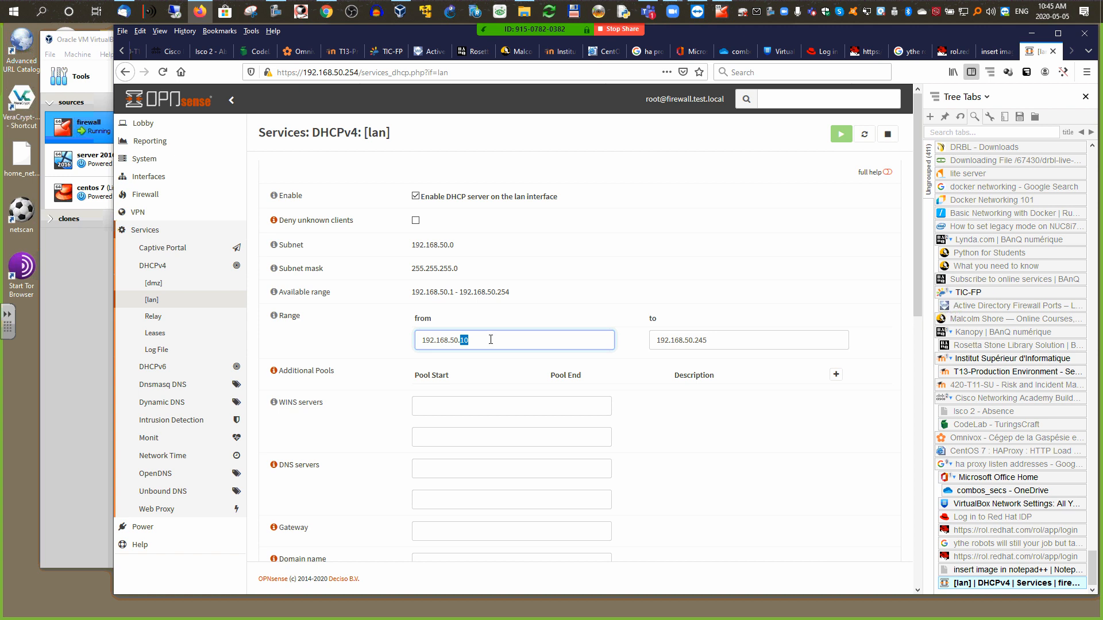
pyautogui.write('200')
pyautogui.click(699, 338)
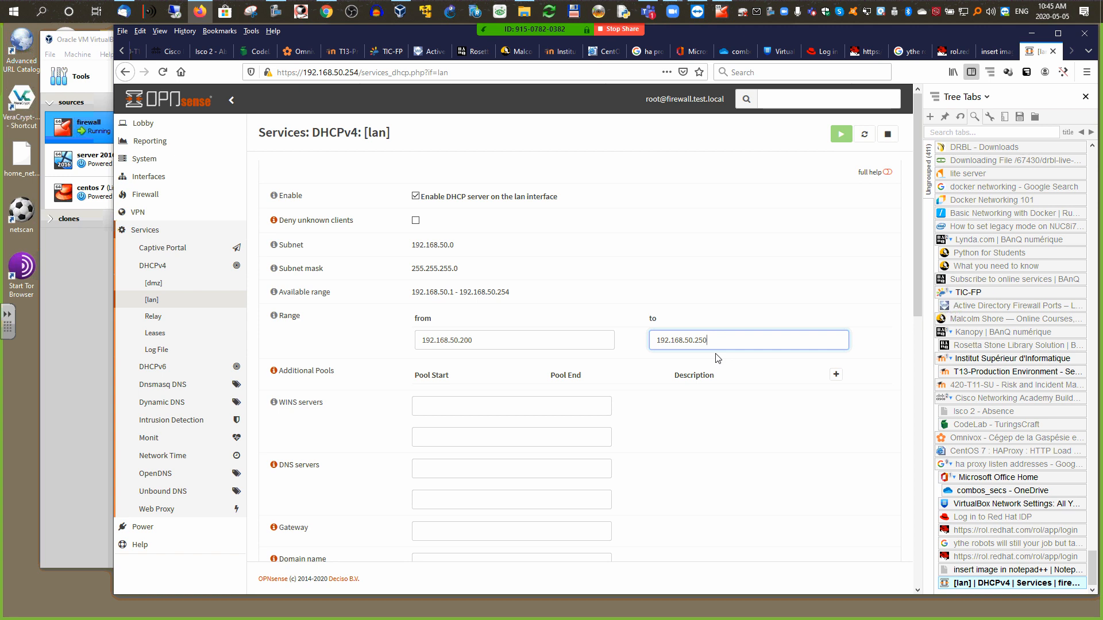
pyautogui.moveTo(711, 339); pyautogui.dragTo(642, 342)
pyautogui.hotkey('ctrl', 'c')
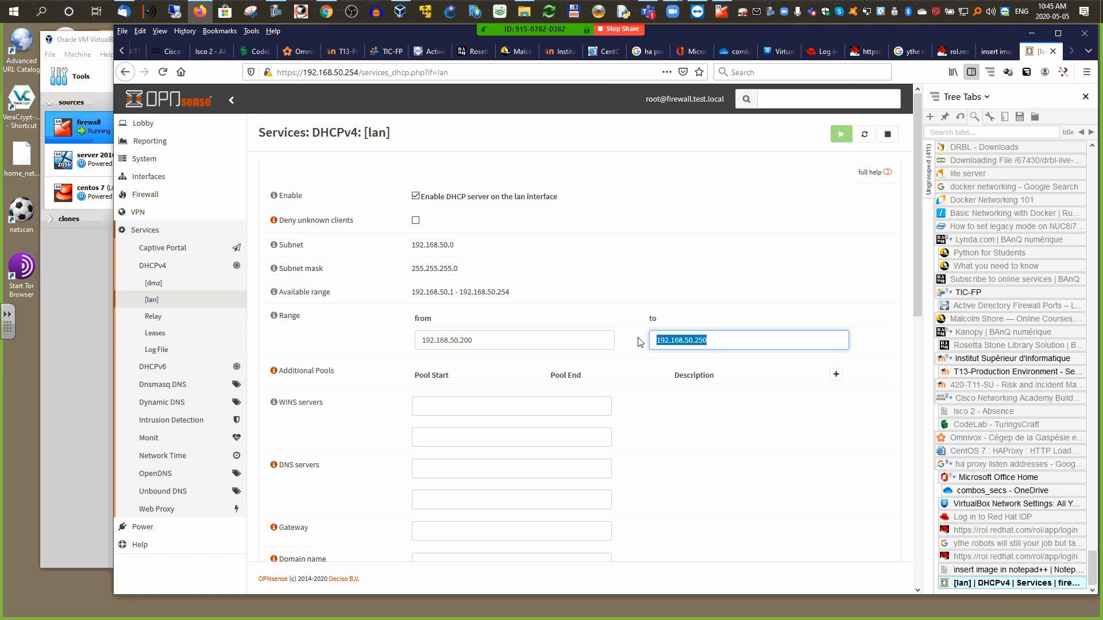
pyautogui.moveTo(917, 315); pyautogui.dragTo(931, 406)
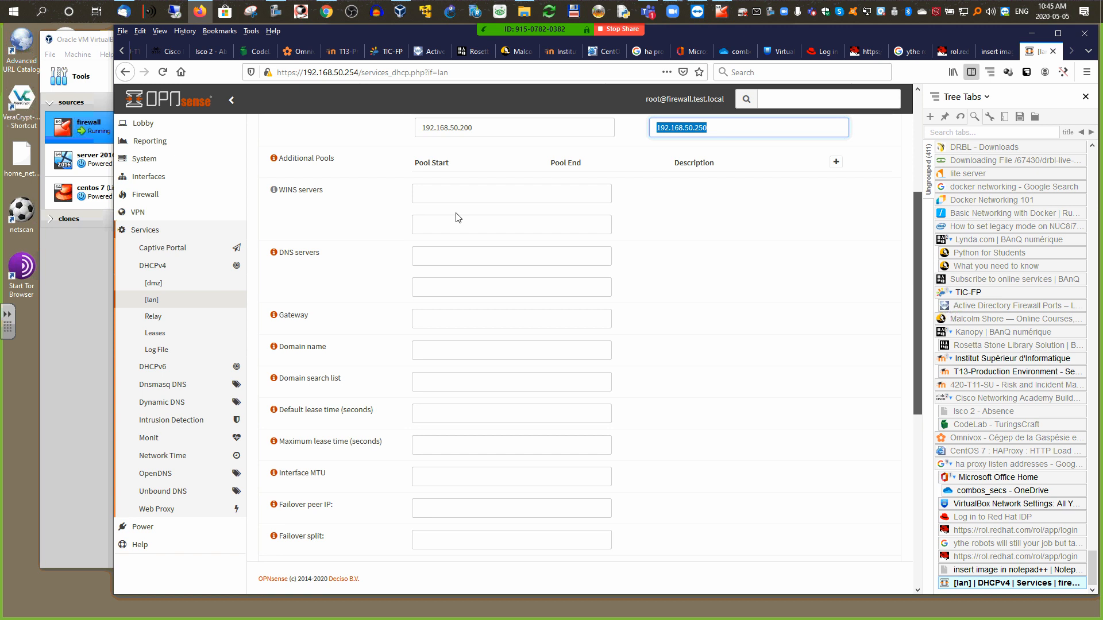
# Step: Set 192.168.50.254 as lan DNS server and gateway, and test.local as domain and search list
pyautogui.click(455, 260)
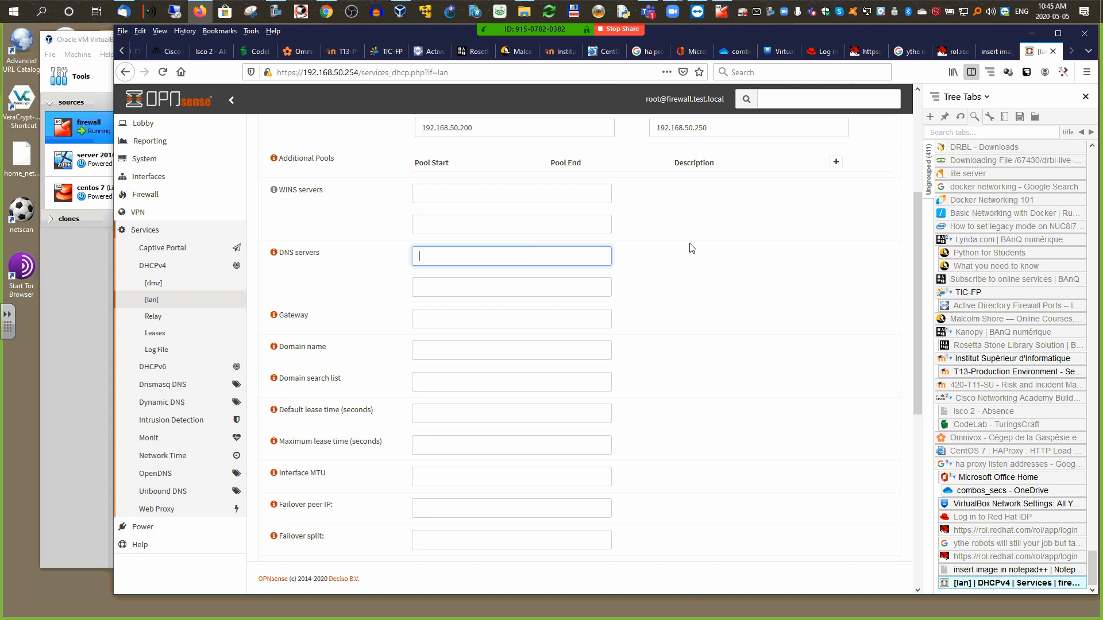
pyautogui.hotkey('ctrl', 'v')
pyautogui.click(493, 326)
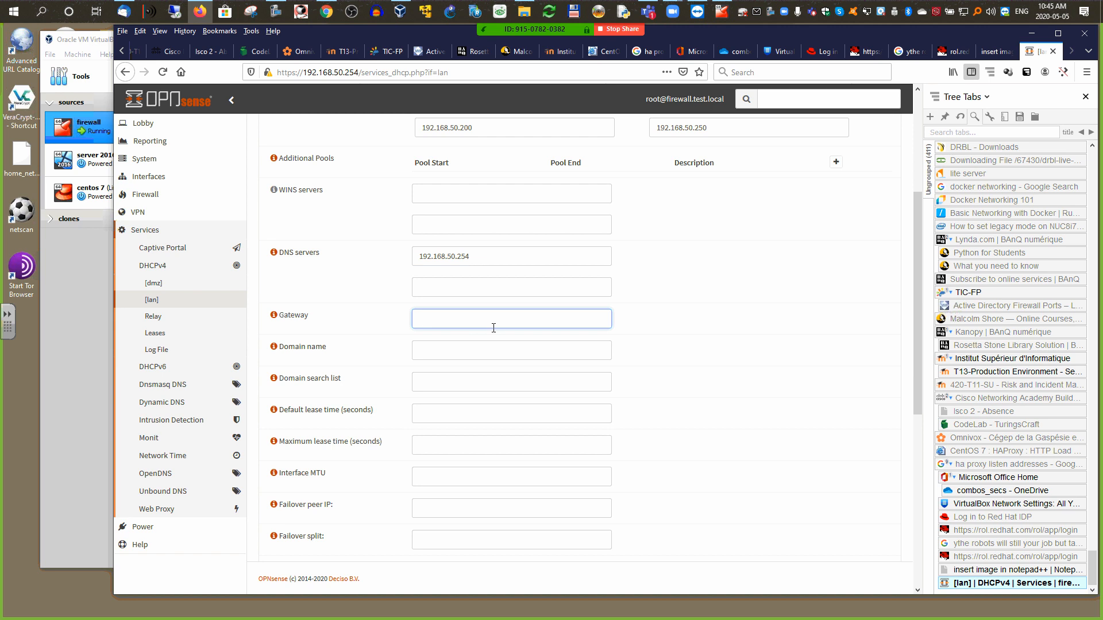
pyautogui.hotkey('ctrl', 'v')
pyautogui.click(489, 351)
pyautogui.write('tes')
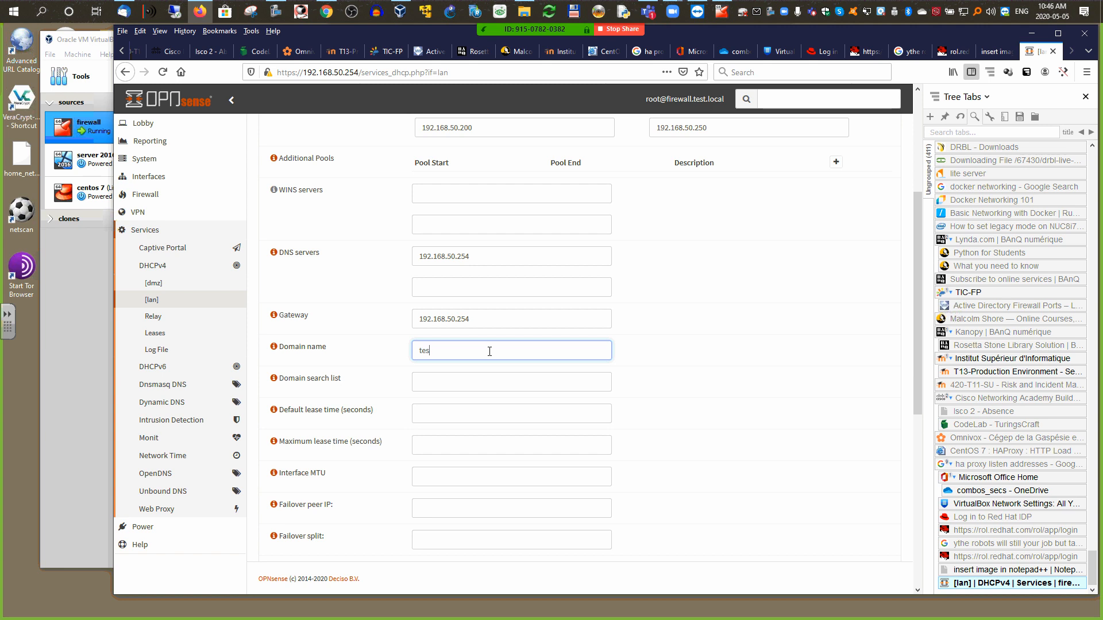
pyautogui.write('t.local')
pyautogui.hotkey('ctrl', 'a')
pyautogui.hotkey('ctrl', 'c')
pyautogui.press('Tab')
pyautogui.press('Tab')
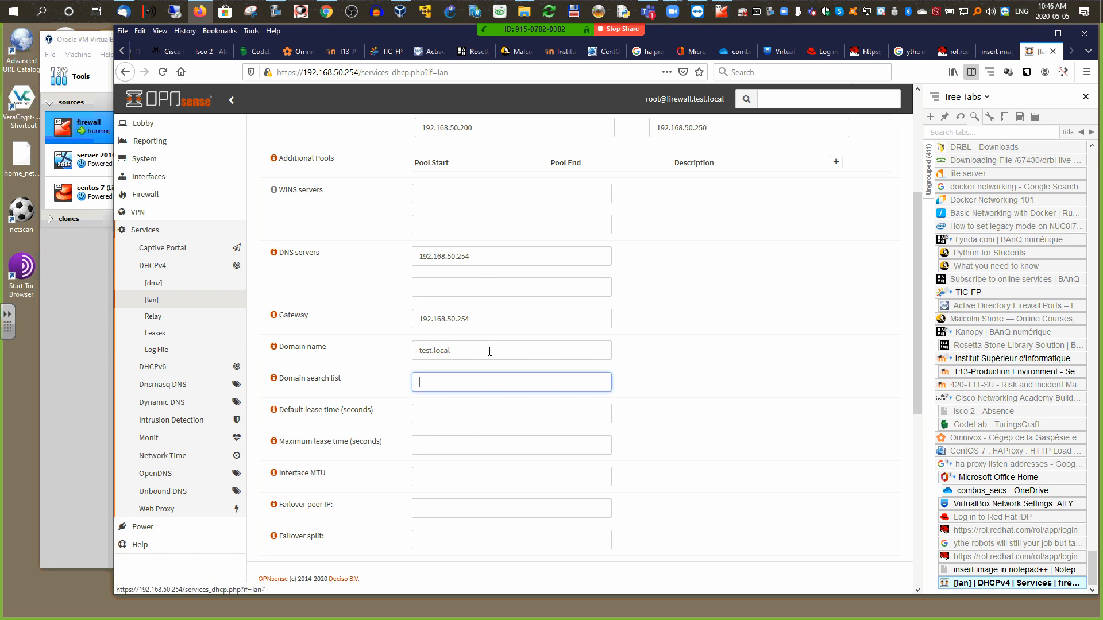
pyautogui.hotkey('ctrl', 'v')
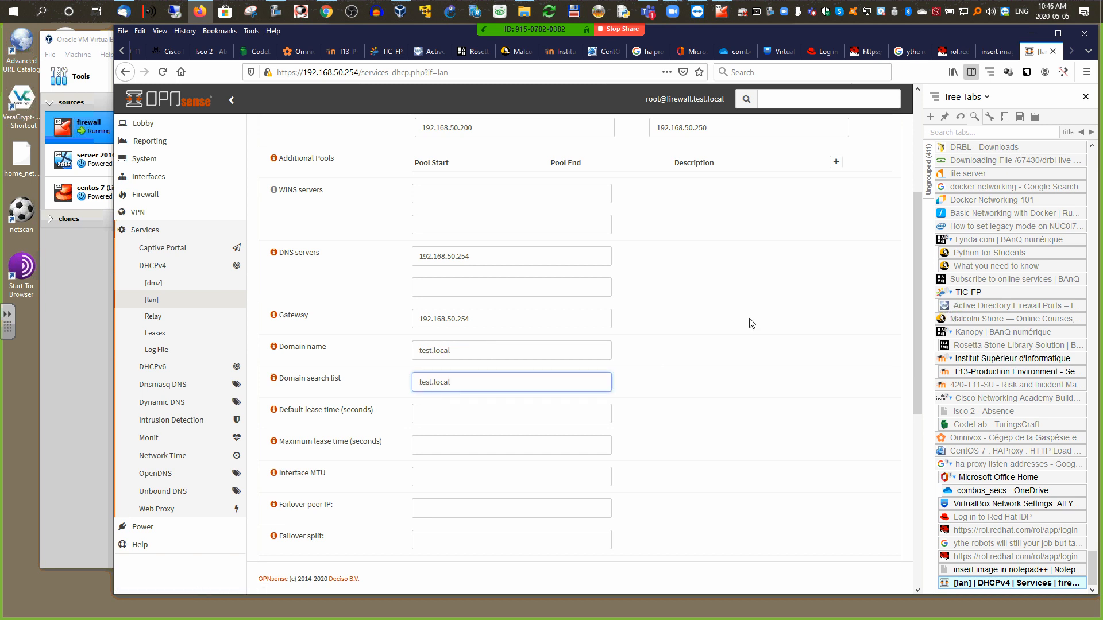
# Step: Check the field help text, then save the lan DHCP server settings
pyautogui.moveTo(918, 216); pyautogui.dragTo(863, 249)
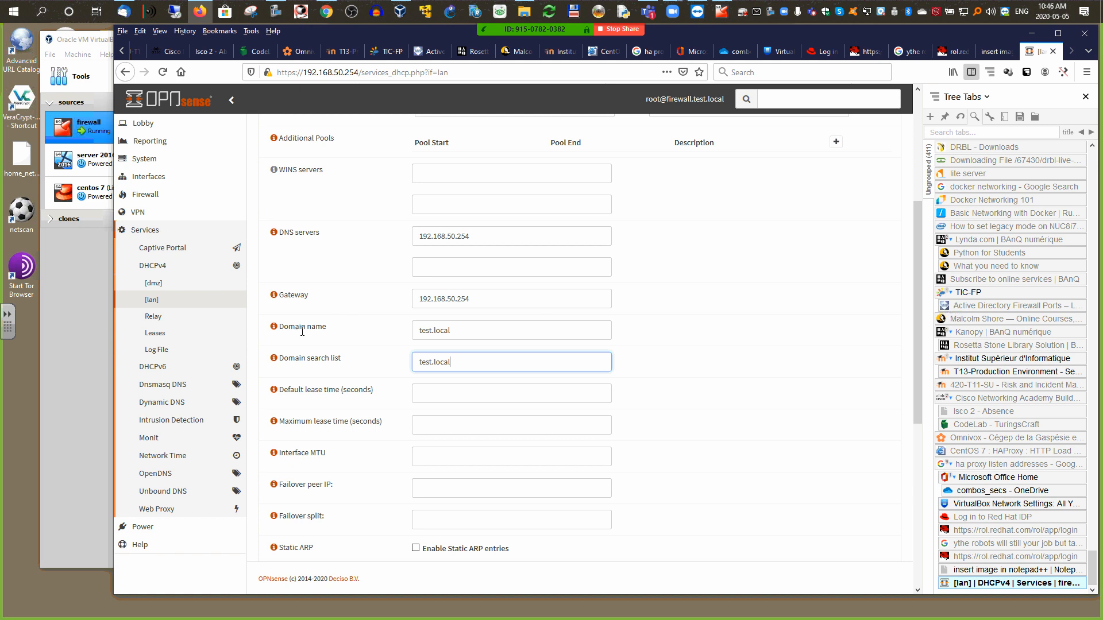
pyautogui.click(275, 358)
pyautogui.click(274, 359)
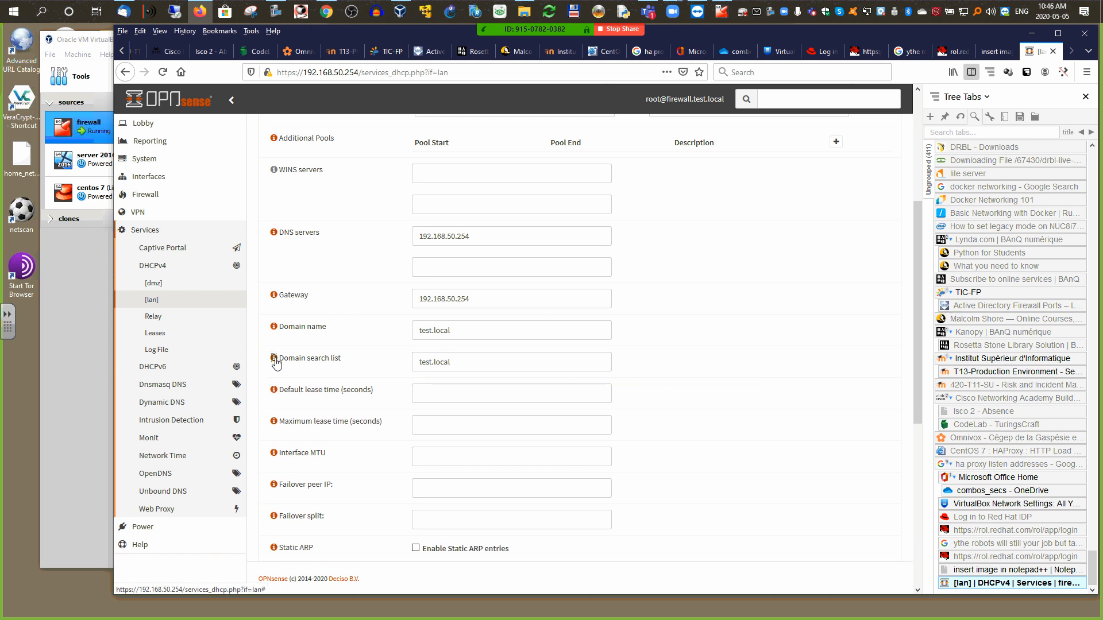
pyautogui.moveTo(918, 227); pyautogui.dragTo(911, 126)
pyautogui.click(888, 173)
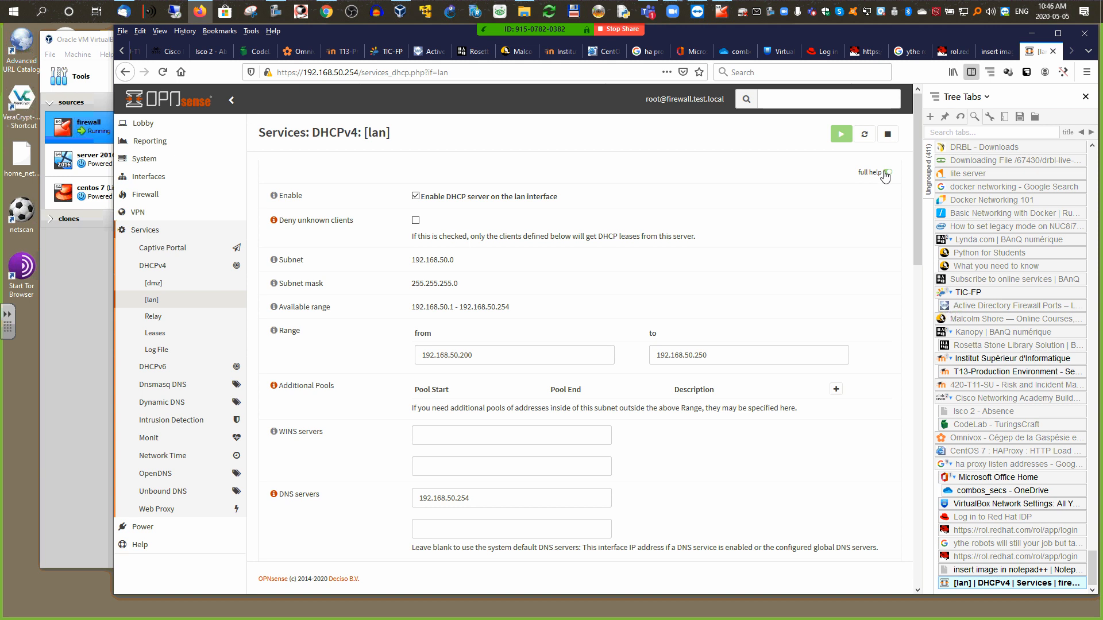
pyautogui.click(885, 174)
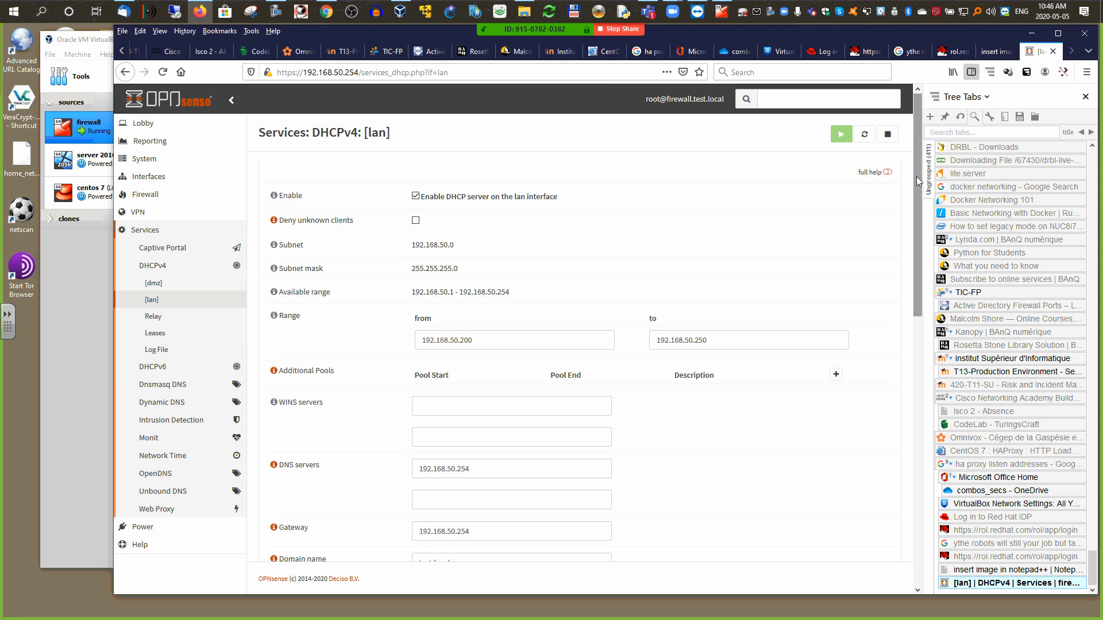
pyautogui.moveTo(916, 177); pyautogui.dragTo(891, 483)
pyautogui.scroll(-2, 795, 325)
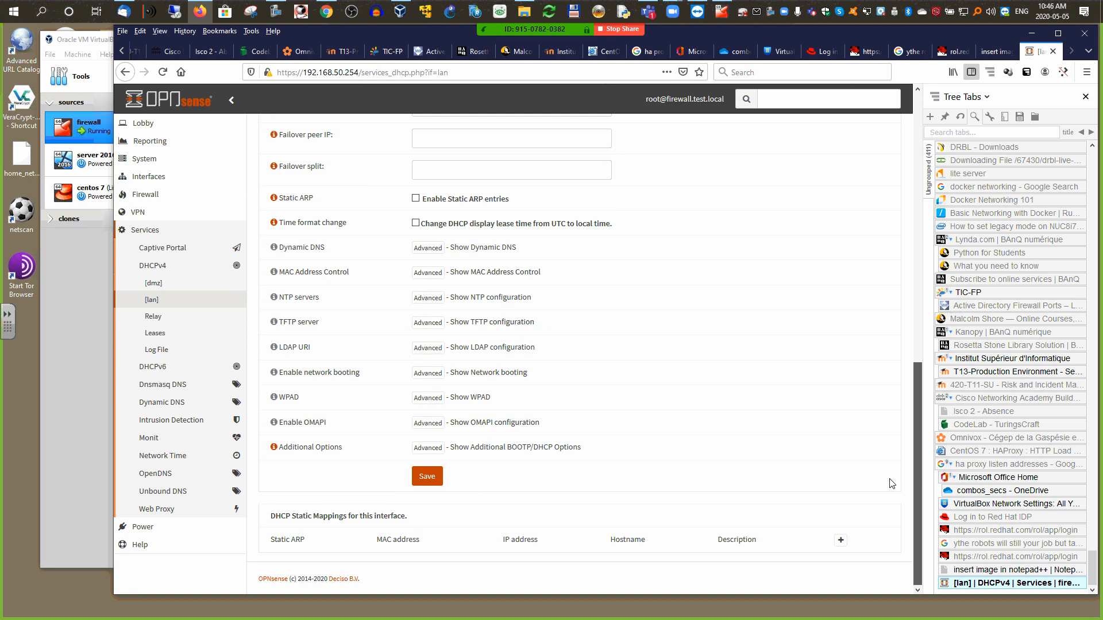
pyautogui.click(427, 476)
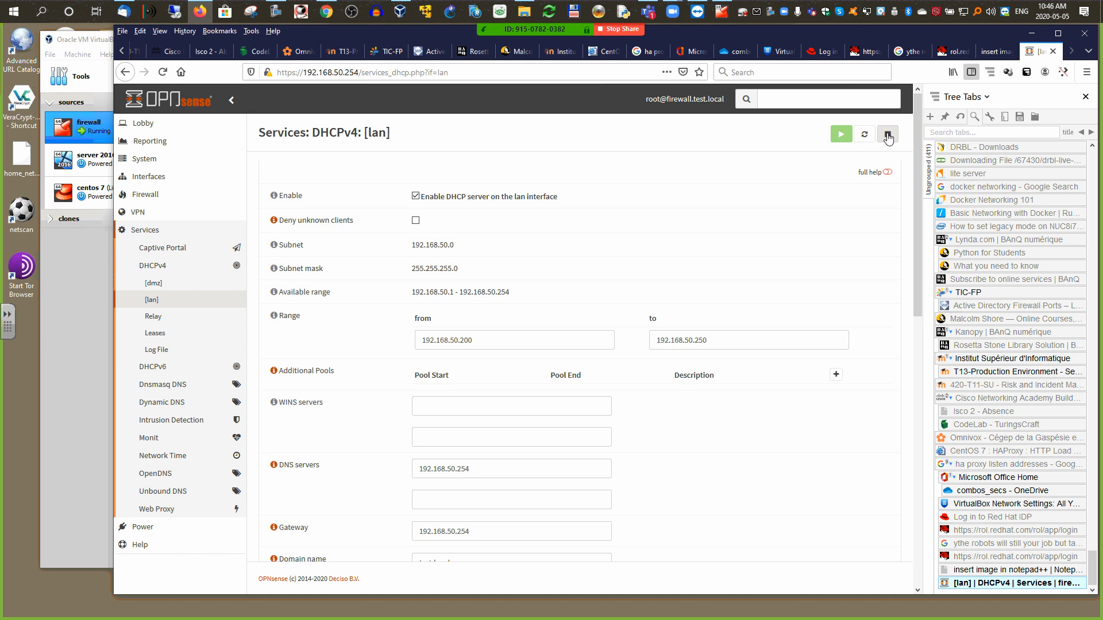
# Step: Turn on the dmz DHCP server and fill its range as 192.168.150.200 to 192.168.150.250
pyautogui.click(154, 284)
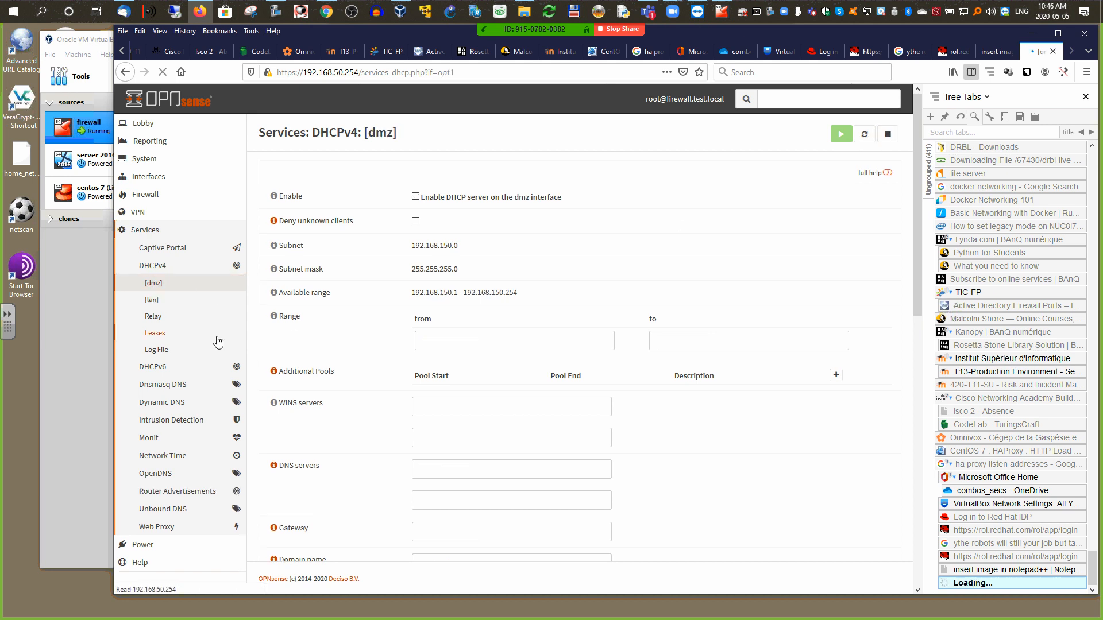
pyautogui.click(415, 197)
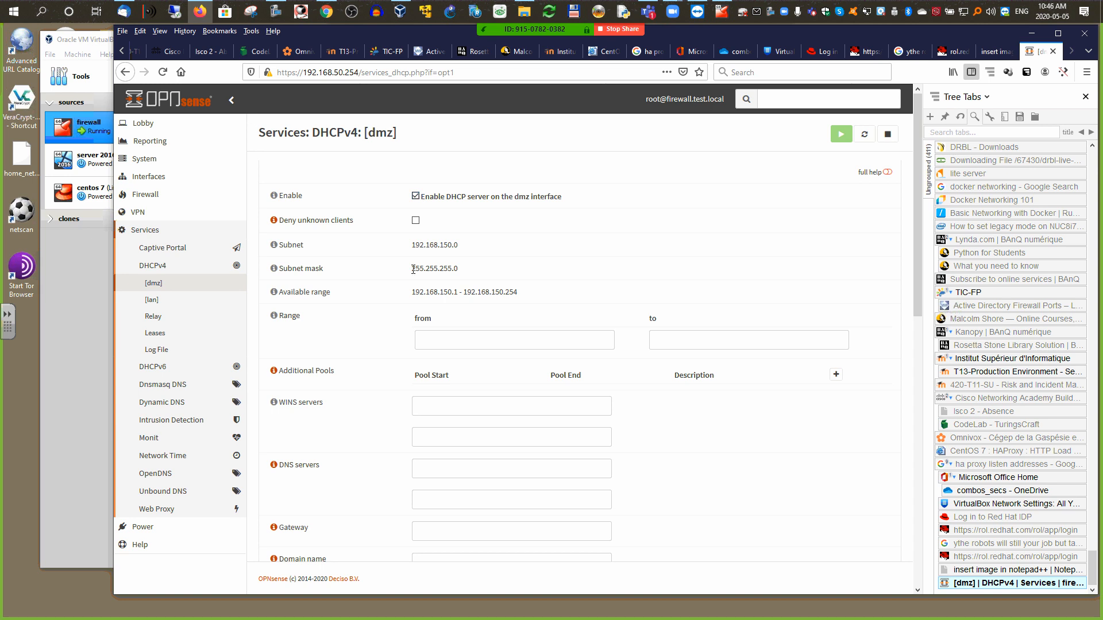
pyautogui.click(440, 343)
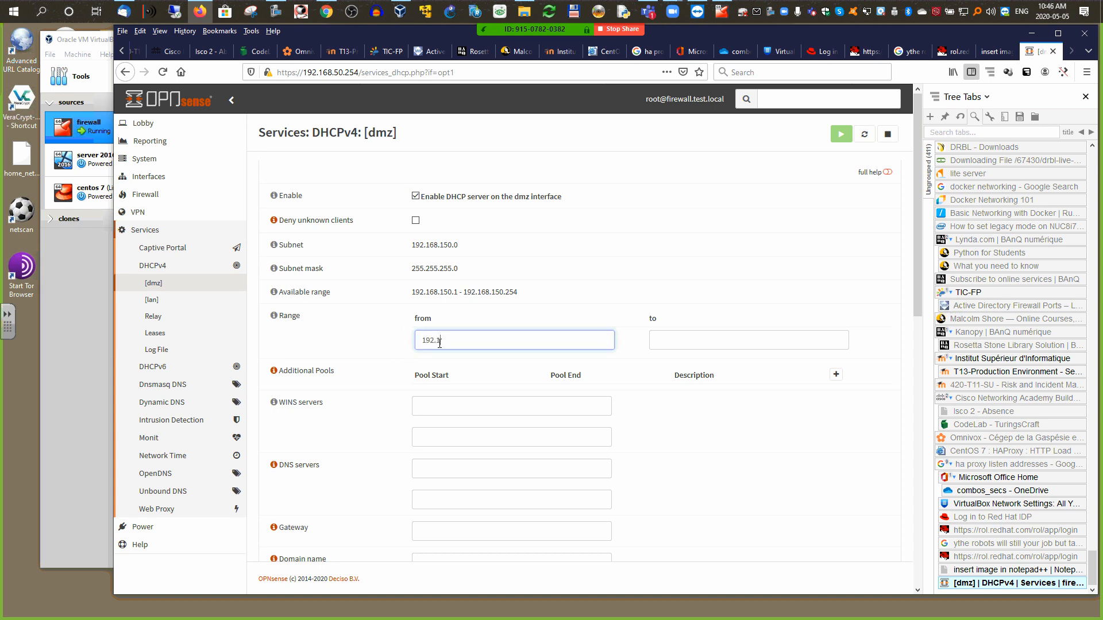
pyautogui.write('192.168.150.200')
pyautogui.hotkey('ctrl', 'a')
pyautogui.hotkey('ctrl', 'c')
pyautogui.press('Tab')
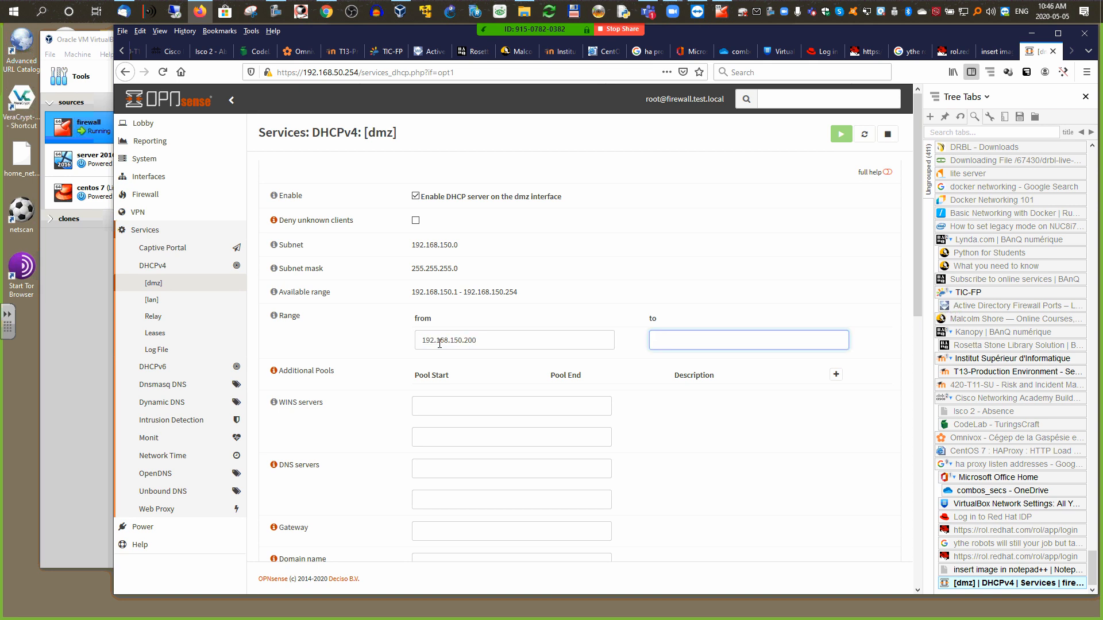
pyautogui.hotkey('ctrl', 'v')
pyautogui.scroll(-2, 549, 465)
# Step: Enter DNS server 192.168.50.254 and gateway 192.168.150.254 for dmz DHCP clients
pyautogui.click(457, 415)
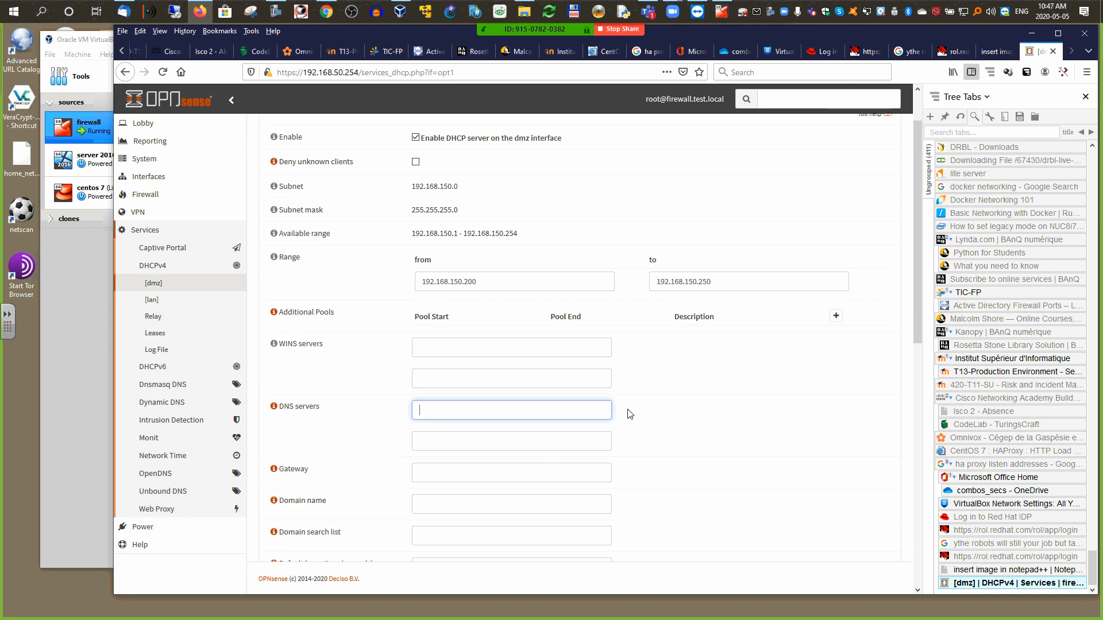
pyautogui.hotkey('ctrl', 'v')
pyautogui.press('Left')
pyautogui.press('Left')
pyautogui.press('BackSpace')
pyautogui.moveTo(916, 297); pyautogui.dragTo(899, 380)
pyautogui.moveTo(480, 236); pyautogui.dragTo(403, 237)
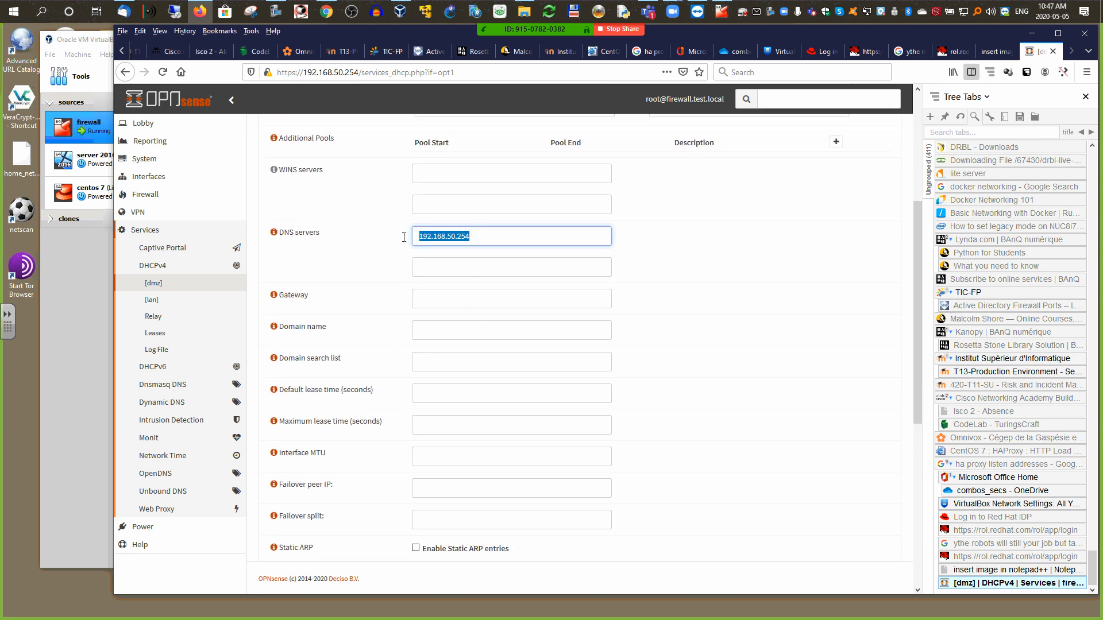
pyautogui.click(427, 297)
pyautogui.write('192.168.50.254')
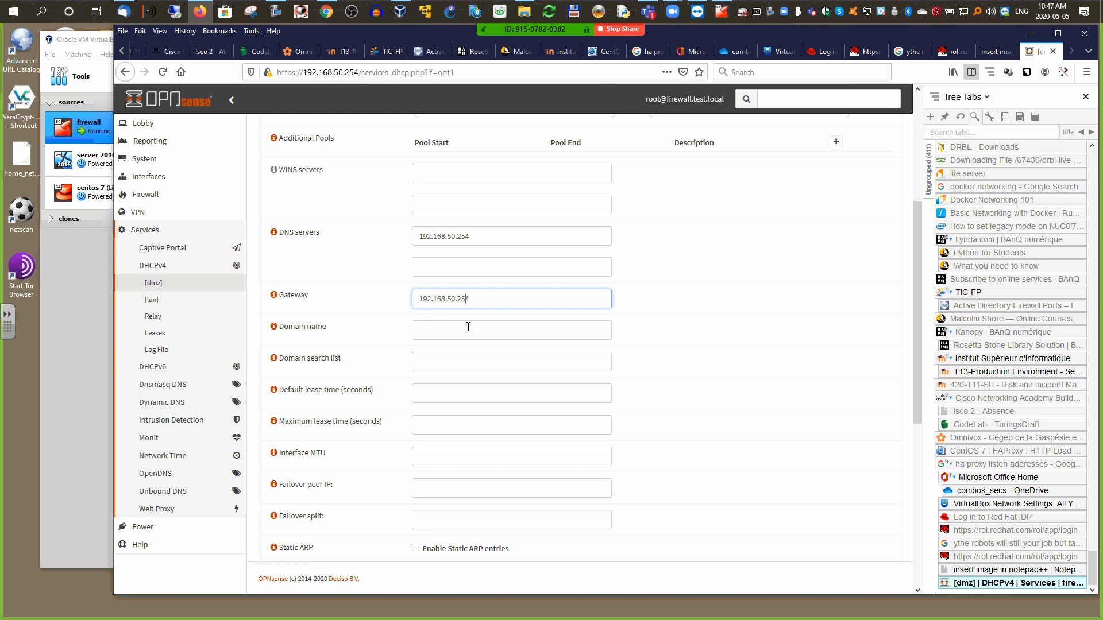
pyautogui.write('1')
# Step: Set the domain name and search list to test.local and save the dmz DHCP settings
pyautogui.click(477, 334)
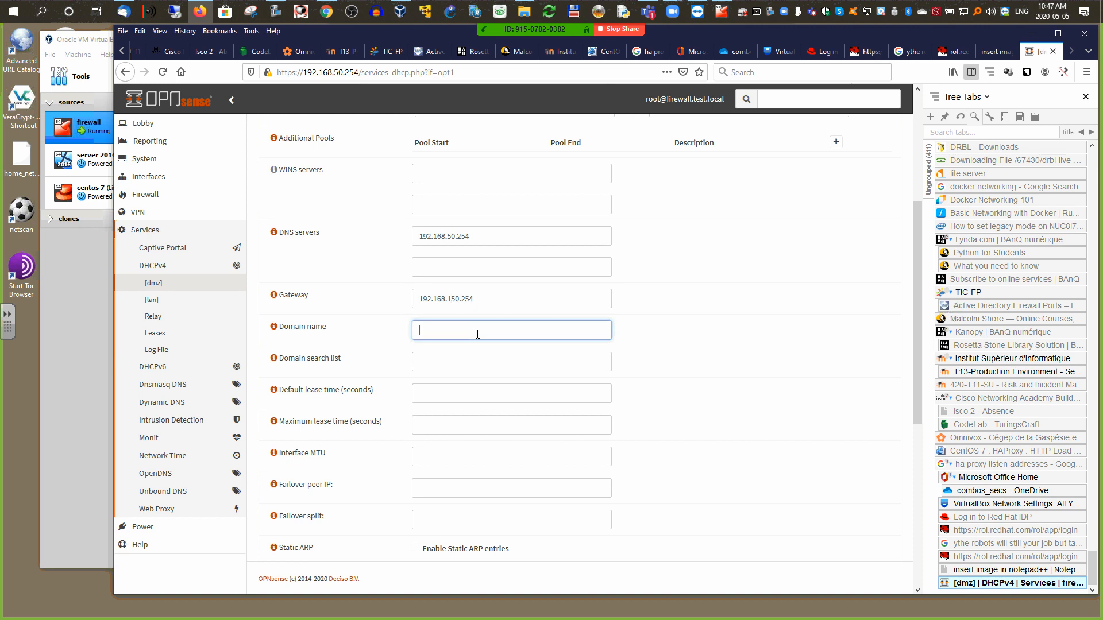
pyautogui.write('test.local')
pyautogui.hotkey('ctrl', 'a')
pyautogui.hotkey('ctrl', 'c')
pyautogui.press('Tab')
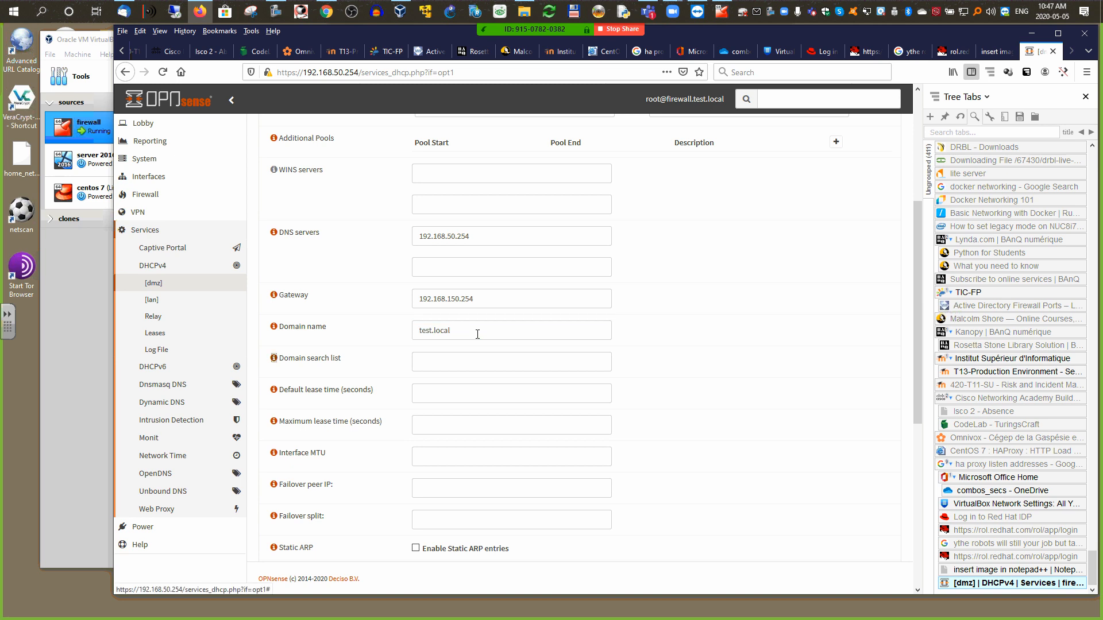
pyautogui.press('Tab')
pyautogui.hotkey('ctrl', 'v')
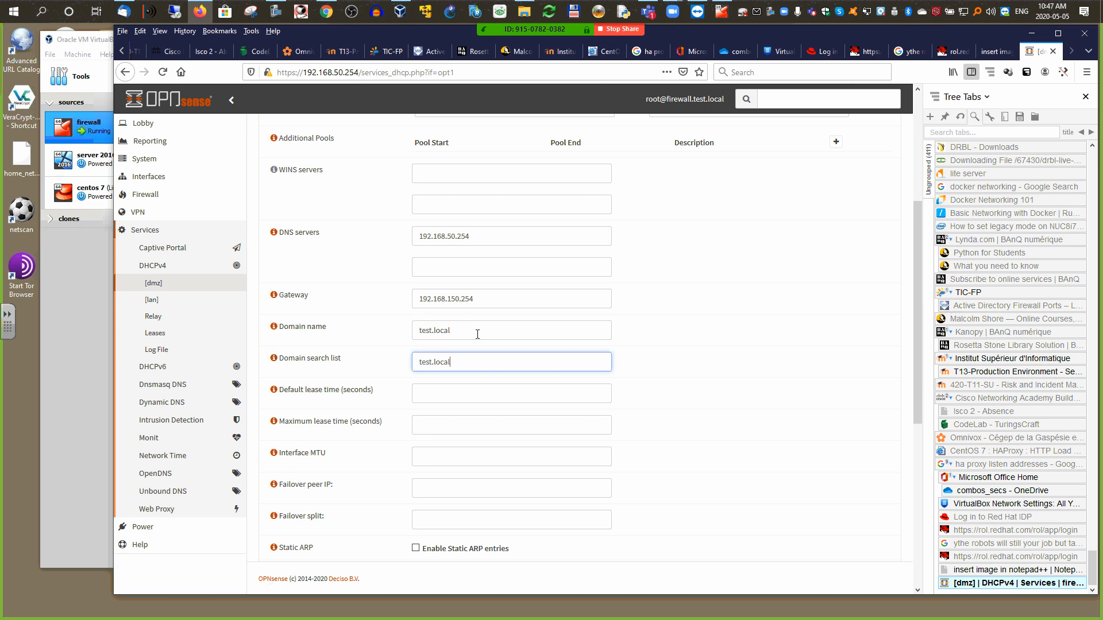
pyautogui.moveTo(919, 255); pyautogui.dragTo(907, 438)
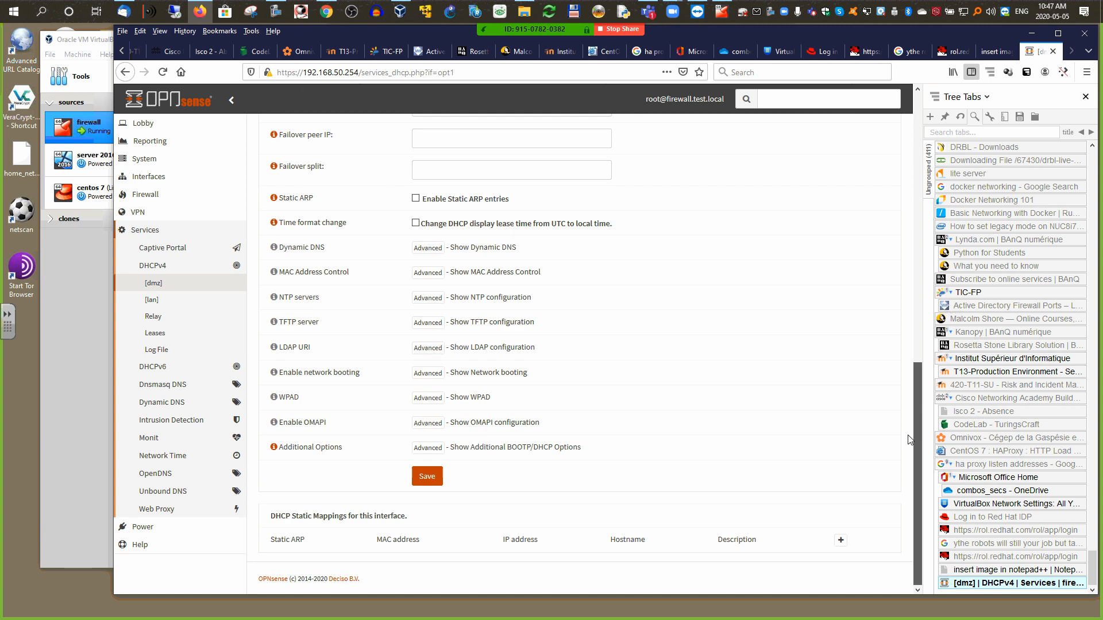
pyautogui.click(428, 478)
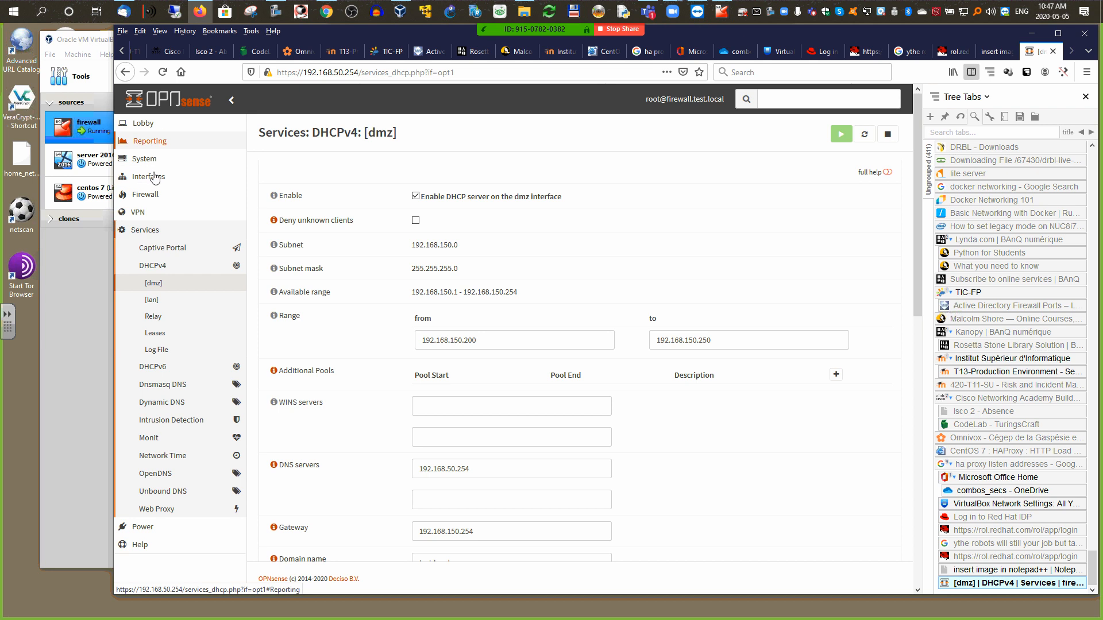
# Step: Collapse Services and open the Lobby dashboard to confirm dhcpd is running and dmz is 192.168.150.254
pyautogui.click(138, 230)
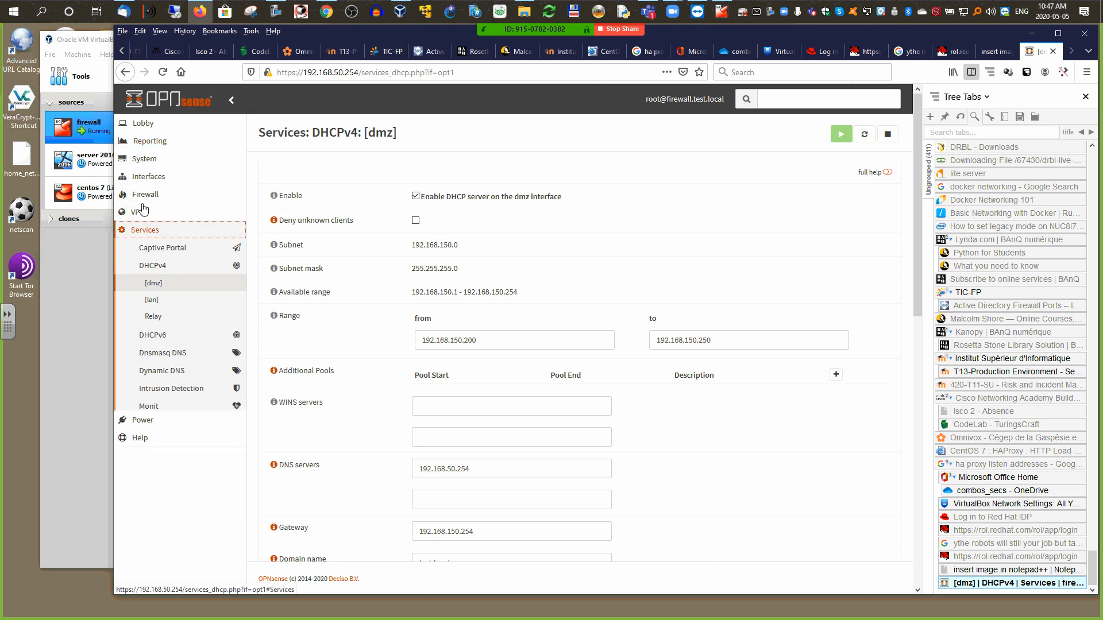
pyautogui.click(143, 122)
pyautogui.click(164, 142)
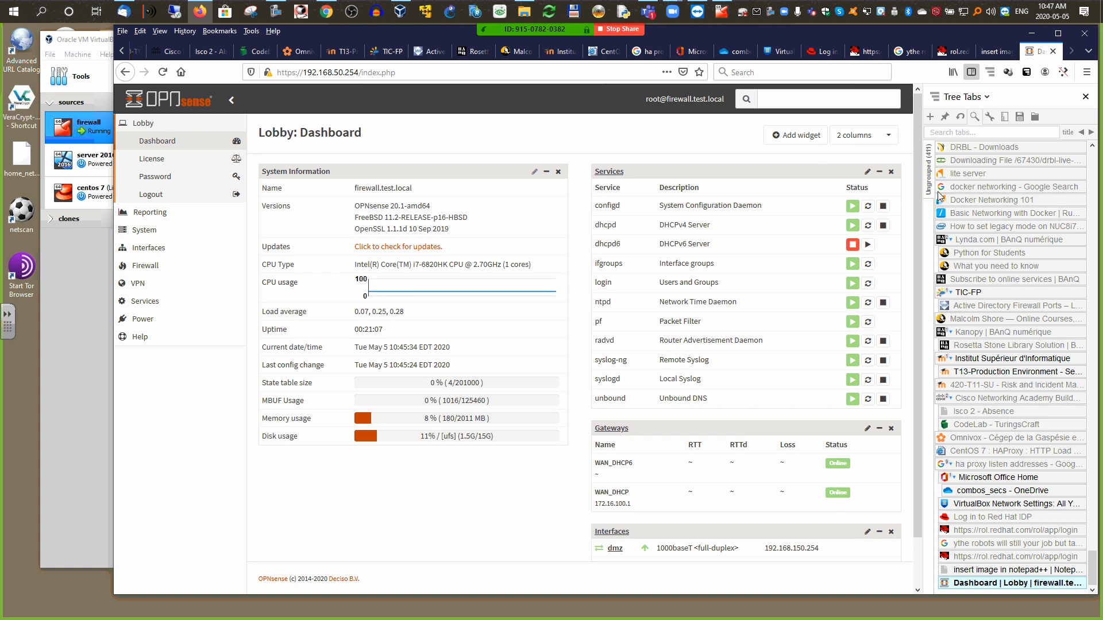
# Step: Minimize the browser, launch Command Prompt via 'cmd' search, shorten it and place it on the right
pyautogui.click(1031, 37)
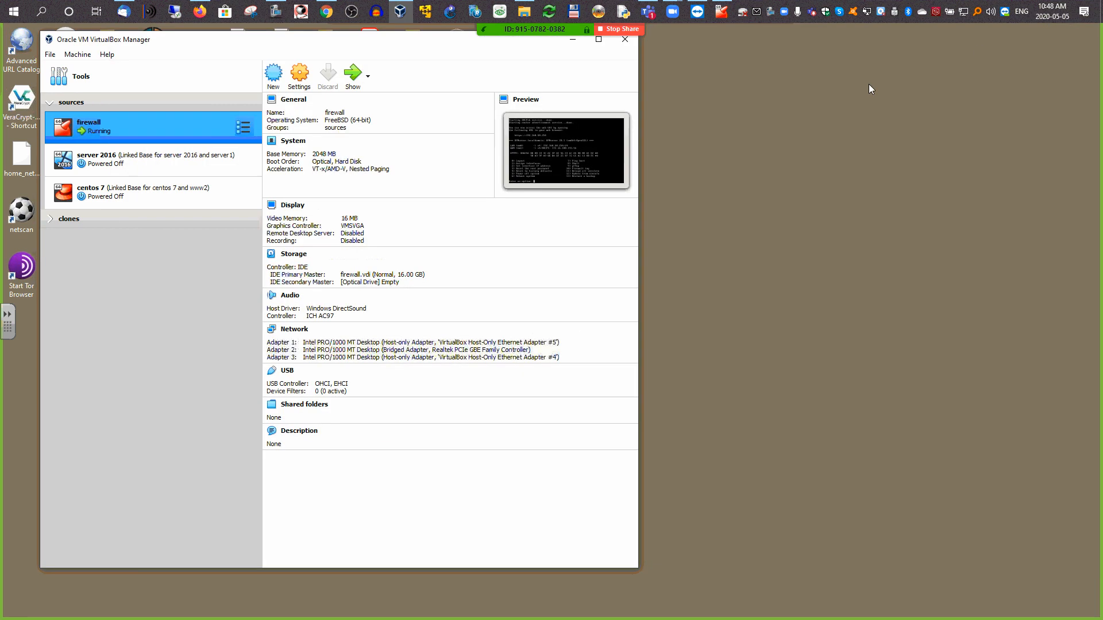
pyautogui.click(23, 13)
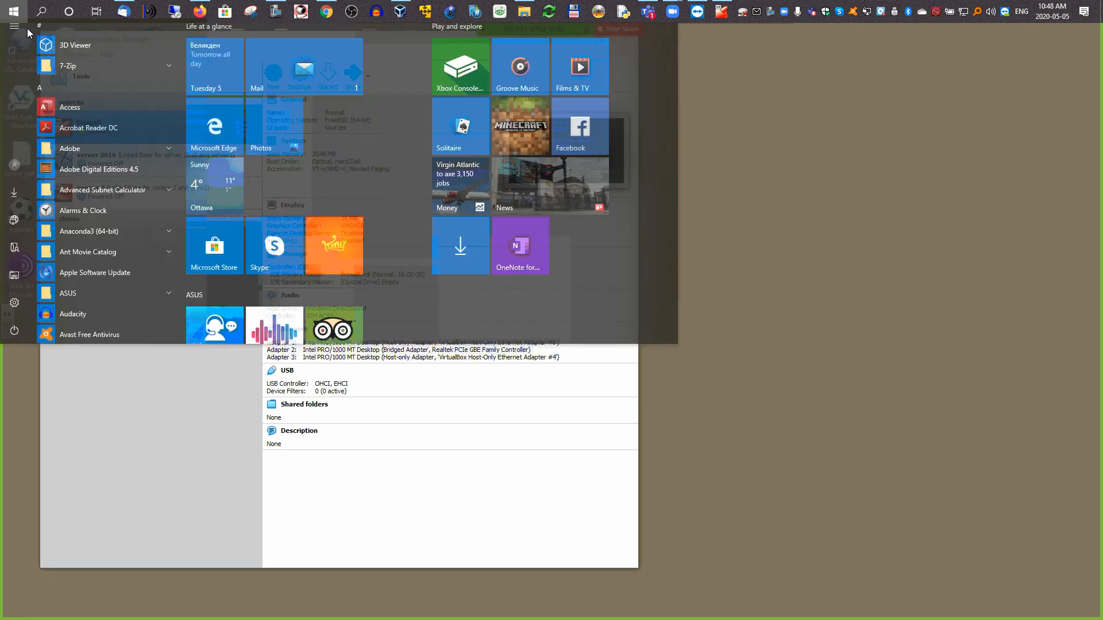
pyautogui.write('cmd')
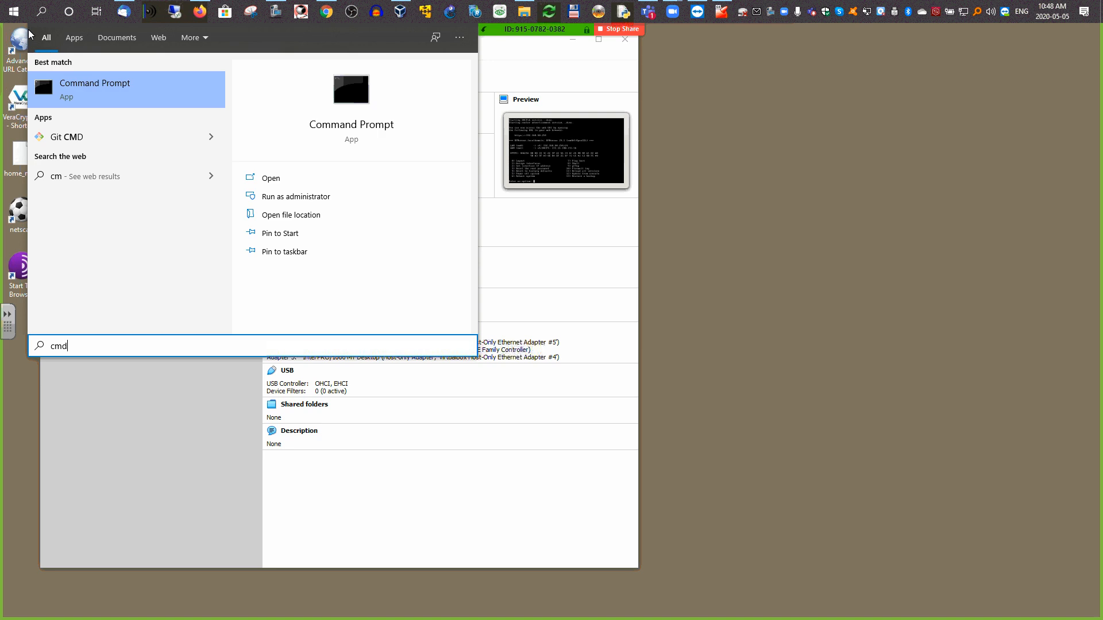
pyautogui.press('Return')
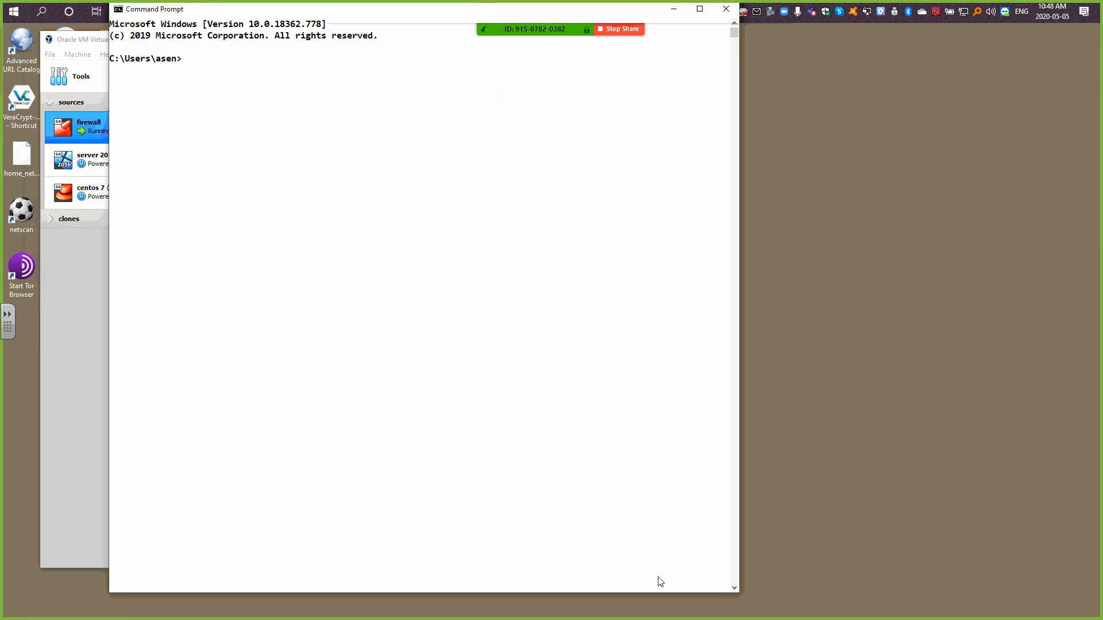
pyautogui.moveTo(701, 591); pyautogui.dragTo(701, 551)
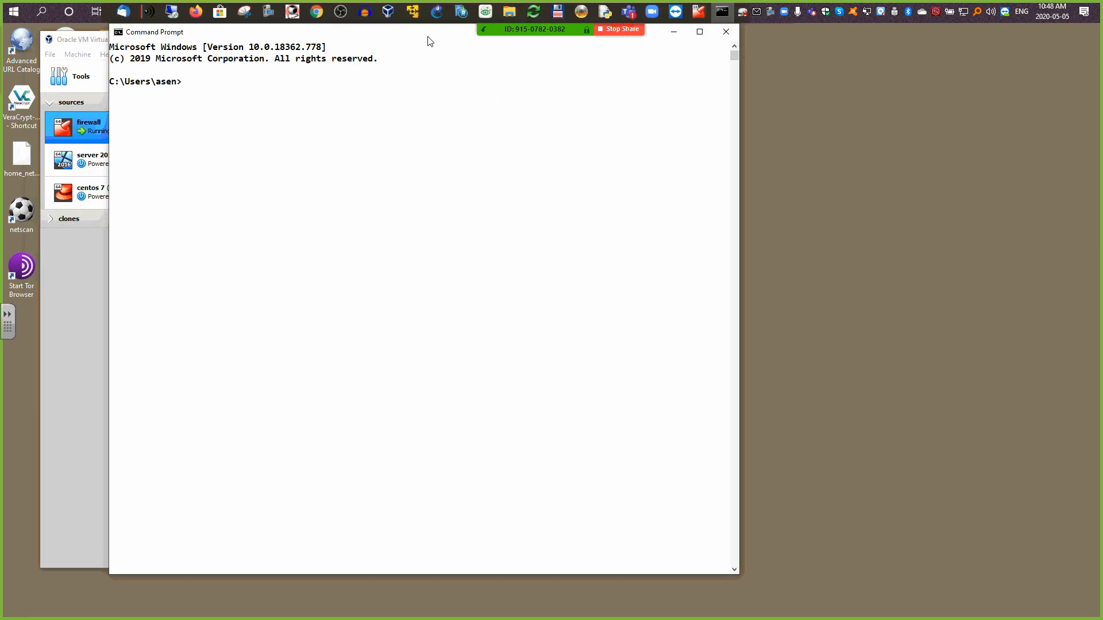
pyautogui.moveTo(431, 33); pyautogui.dragTo(763, 56)
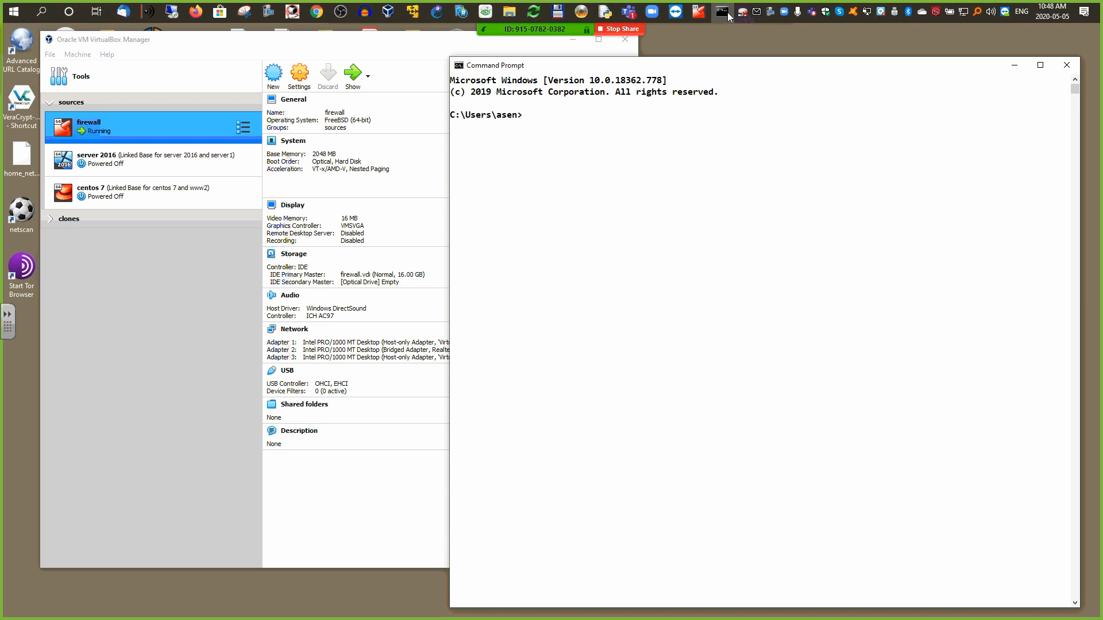
# Step: Position the firewall VM console at the top left and hide VirtualBox Manager
pyautogui.click(699, 11)
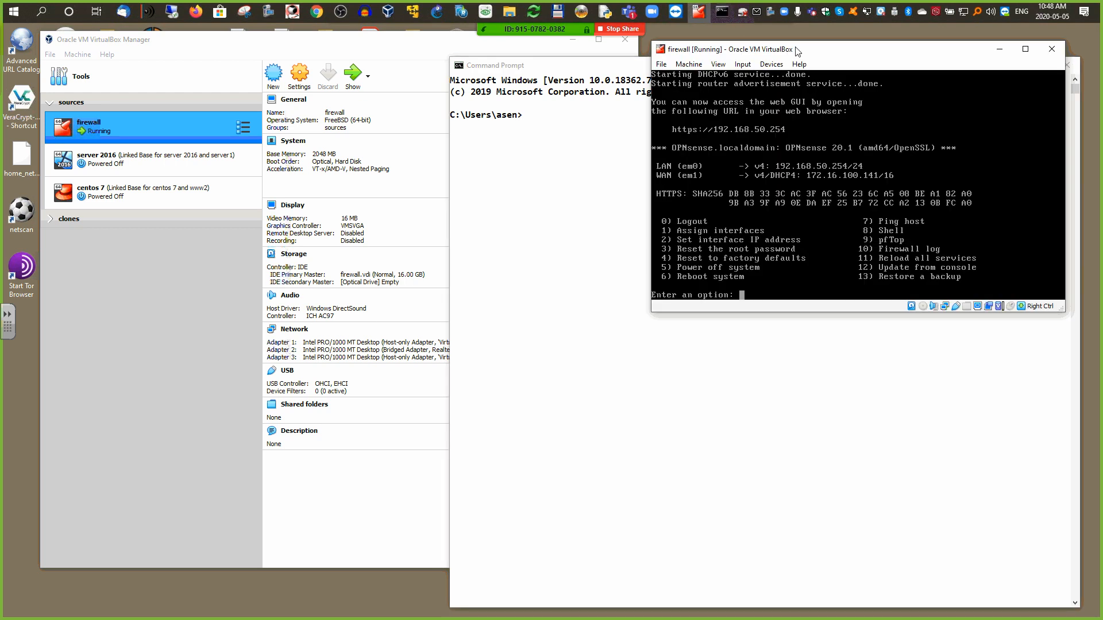
pyautogui.moveTo(796, 49); pyautogui.dragTo(162, 238)
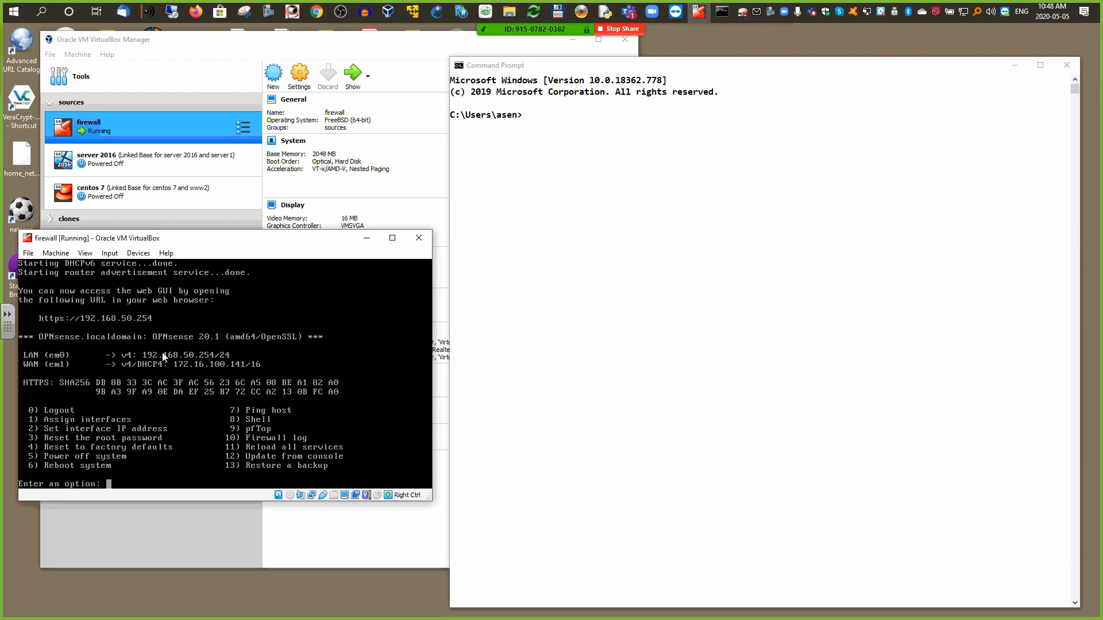
pyautogui.click(572, 39)
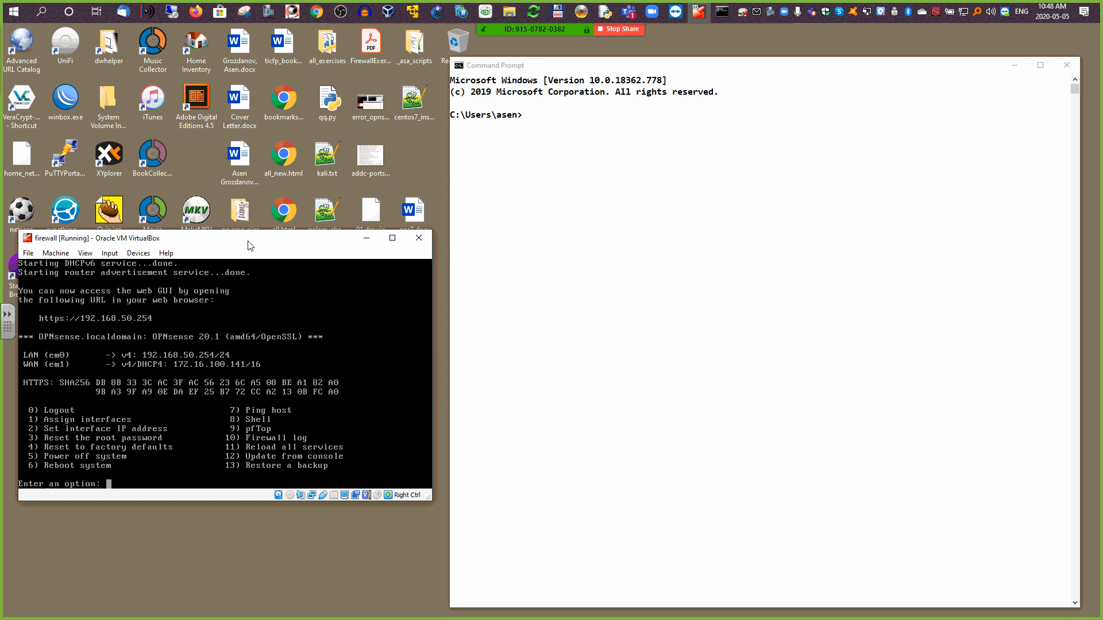
pyautogui.moveTo(247, 240); pyautogui.dragTo(246, 56)
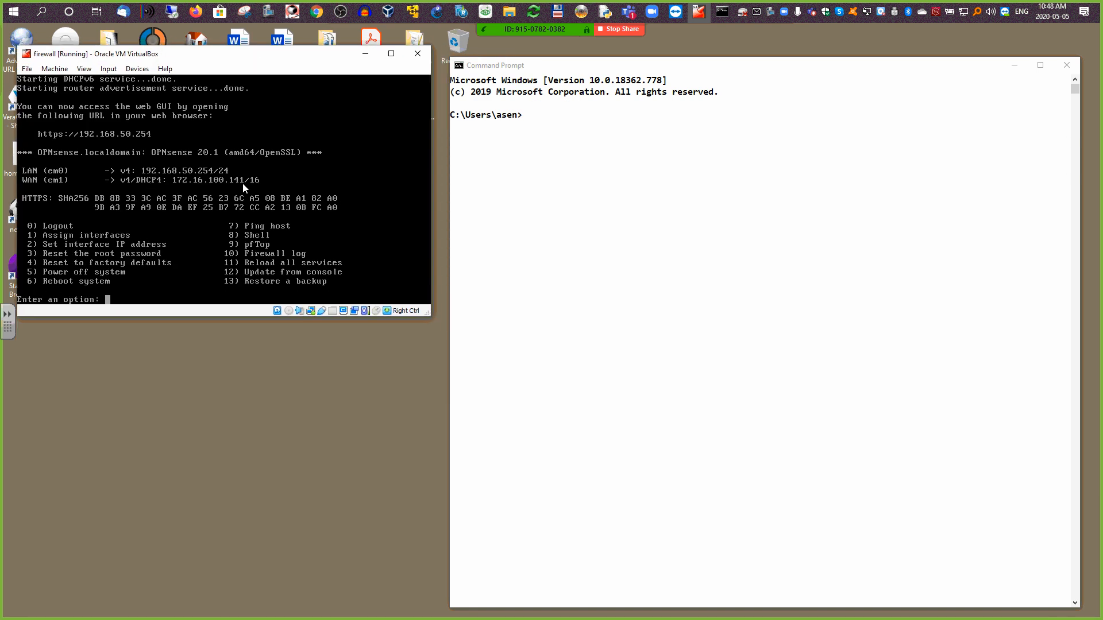
# Step: Run 'ping 172.16.100.141', correcting the rejected 'pibg' typo by recalling and editing the command
pyautogui.click(555, 152)
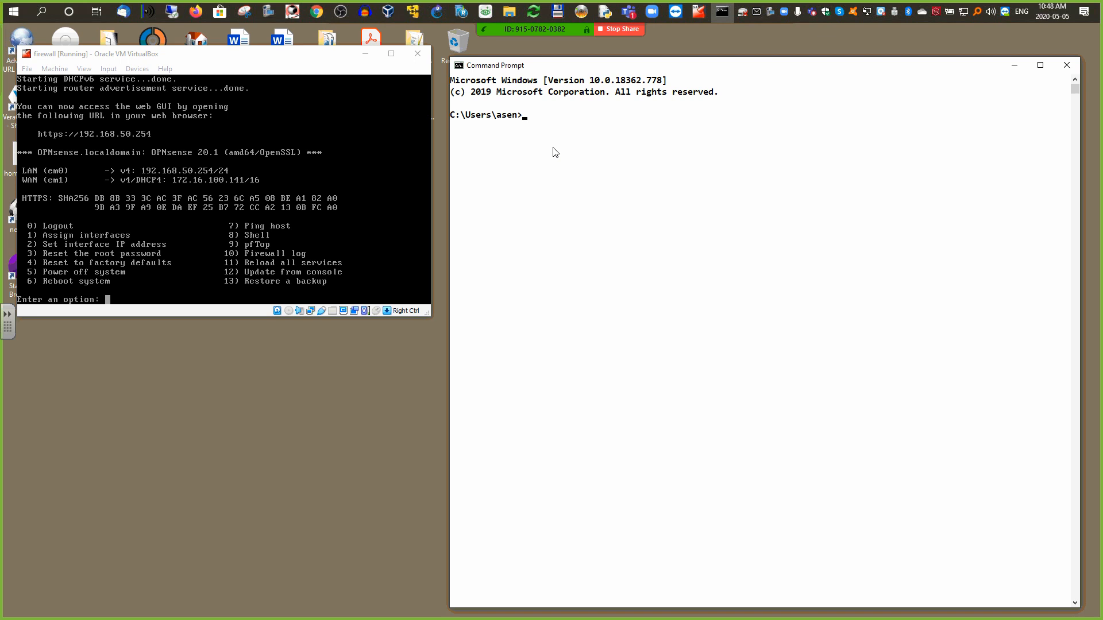
pyautogui.write('pibg 172.16.100.141')
pyautogui.press('Return')
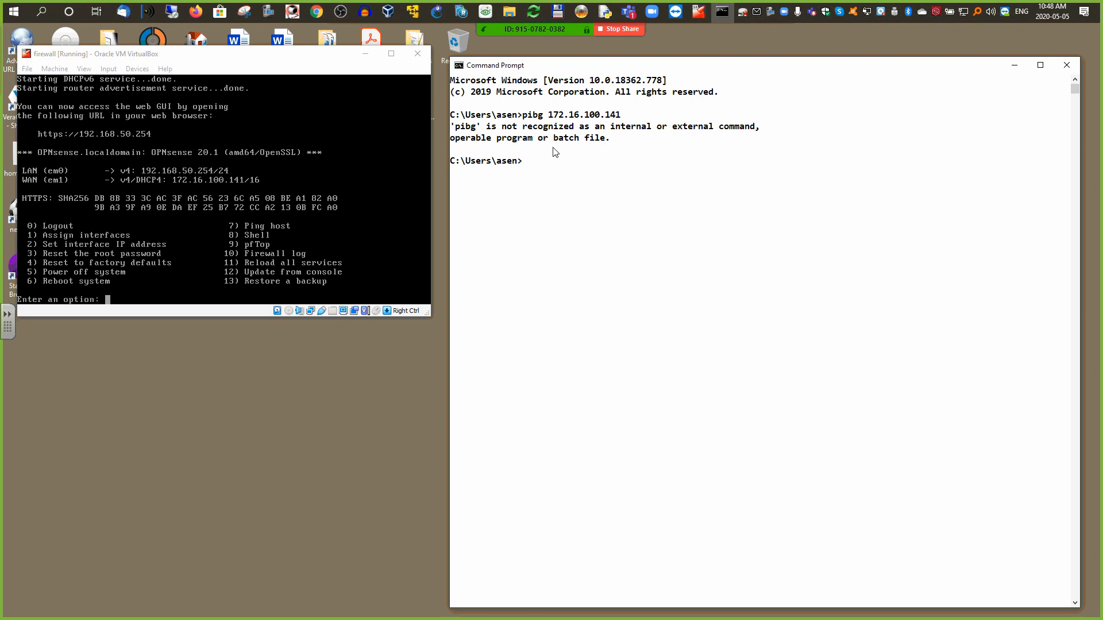
pyautogui.press('Up')
pyautogui.press('Left')
pyautogui.press('Left')
pyautogui.press('Left')
pyautogui.press('Left')
pyautogui.press('Left')
pyautogui.press('Left')
pyautogui.press('Left')
pyautogui.press('Left')
pyautogui.press('Left')
pyautogui.press('Left')
pyautogui.press('BackSpace')
pyautogui.write('n')
pyautogui.press('Return')
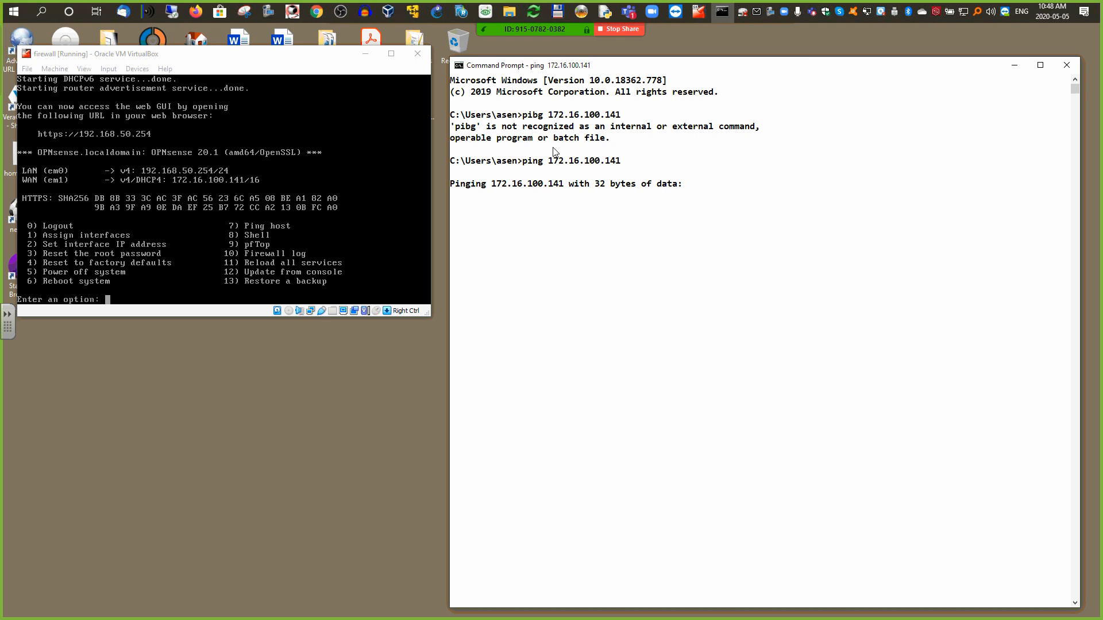